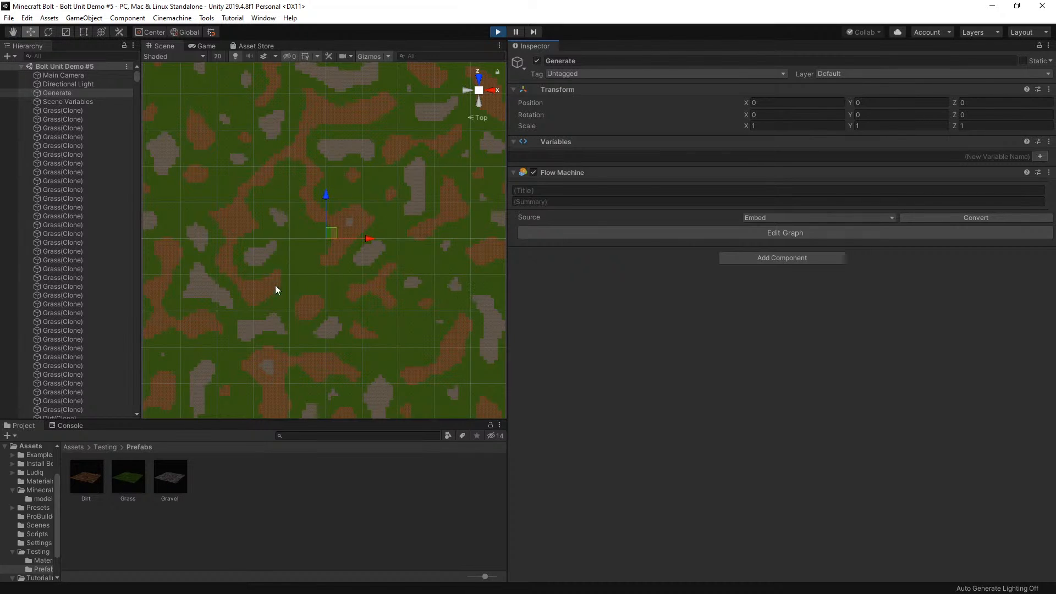
Switch to the browser, read the viewer comments under the Perlin noise video, and return to Unity
{"action": "key", "text": "alt+Tab"}
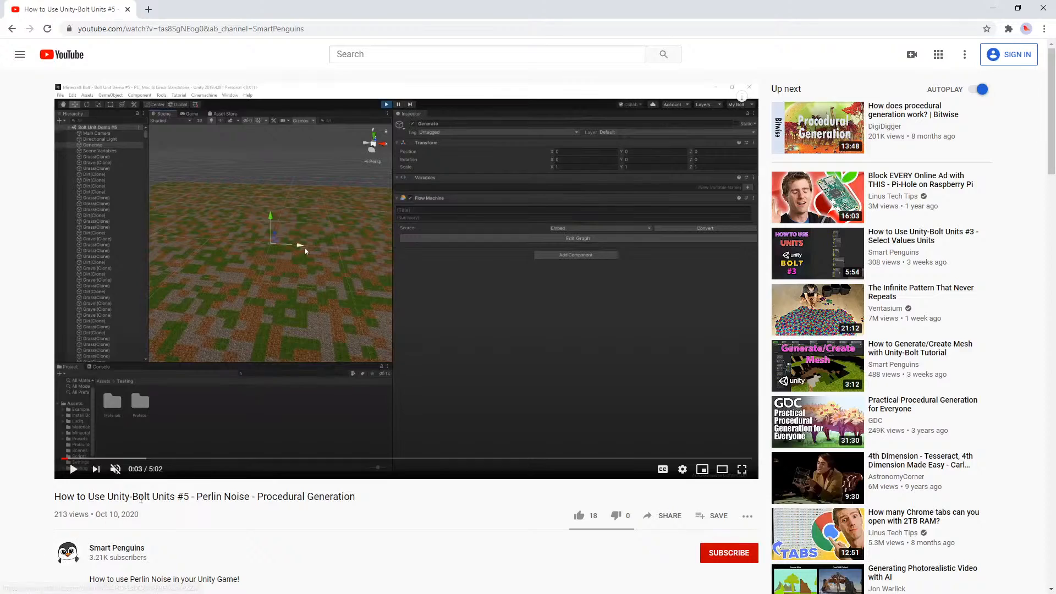
{"action": "scroll", "coordinate": [305, 246], "scroll_direction": "down", "scroll_amount": 6}
{"action": "scroll", "coordinate": [158, 376], "scroll_direction": "down", "scroll_amount": 5}
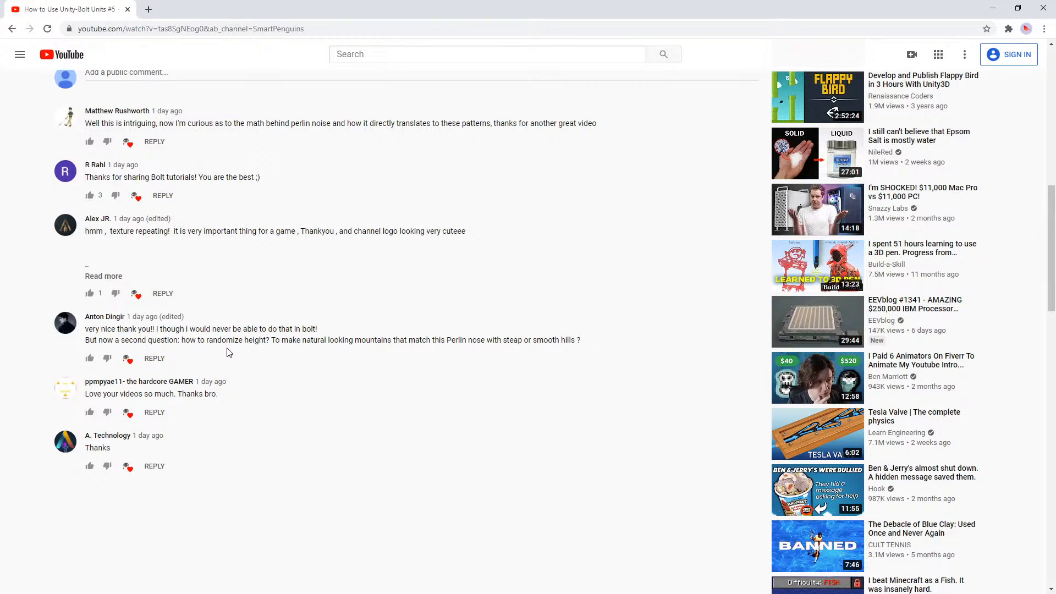
{"action": "key", "text": "alt+Tab"}
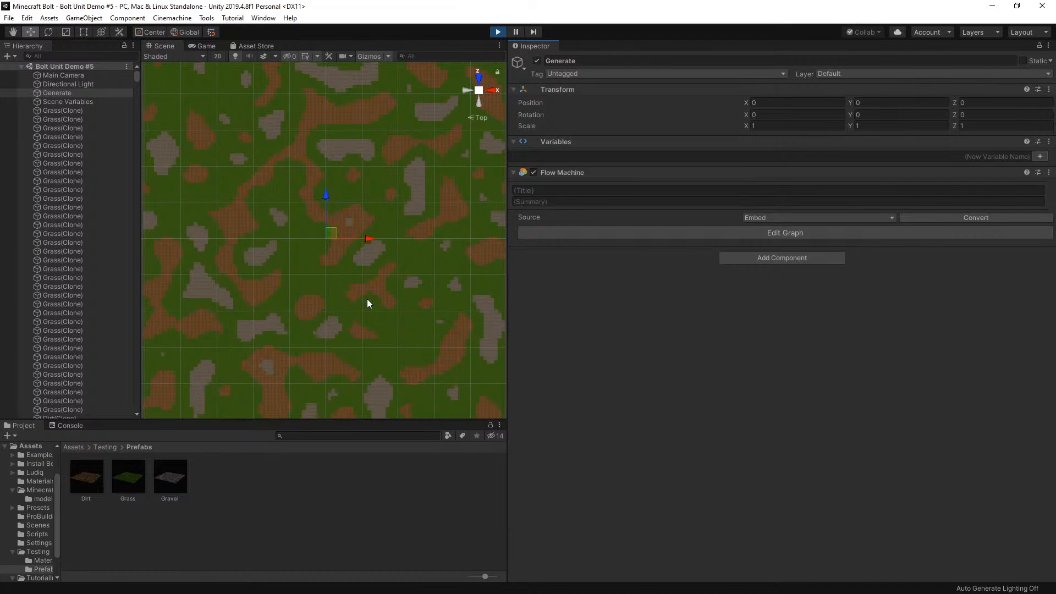
Examine the generated terrain and the Generate object's flow graph, including its PerlinNoise unit
{"action": "scroll", "coordinate": [439, 328], "scroll_direction": "down", "scroll_amount": 1}
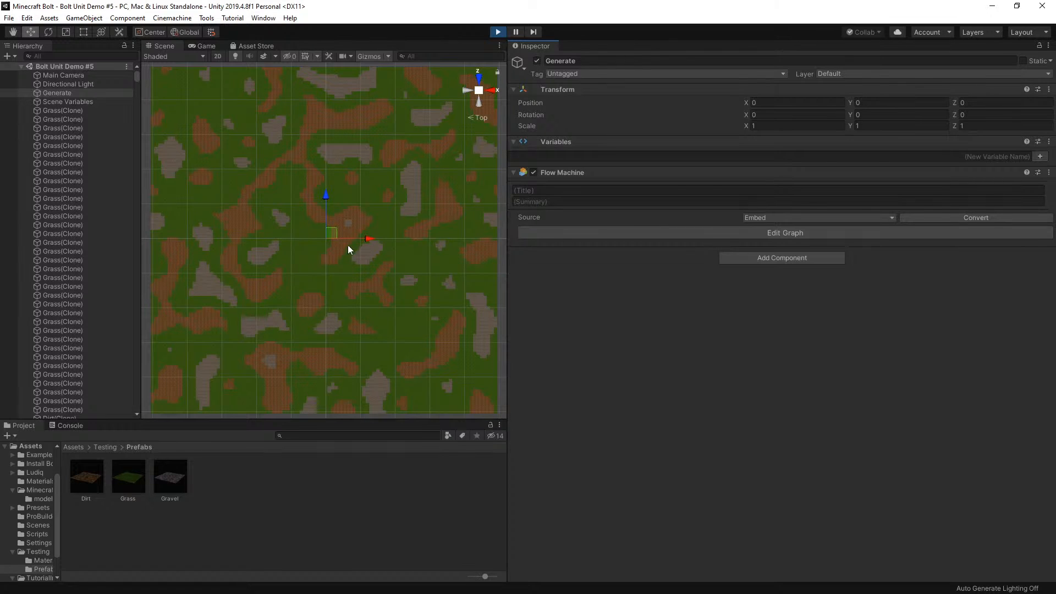
{"action": "scroll", "coordinate": [404, 289], "scroll_direction": "up", "scroll_amount": 1}
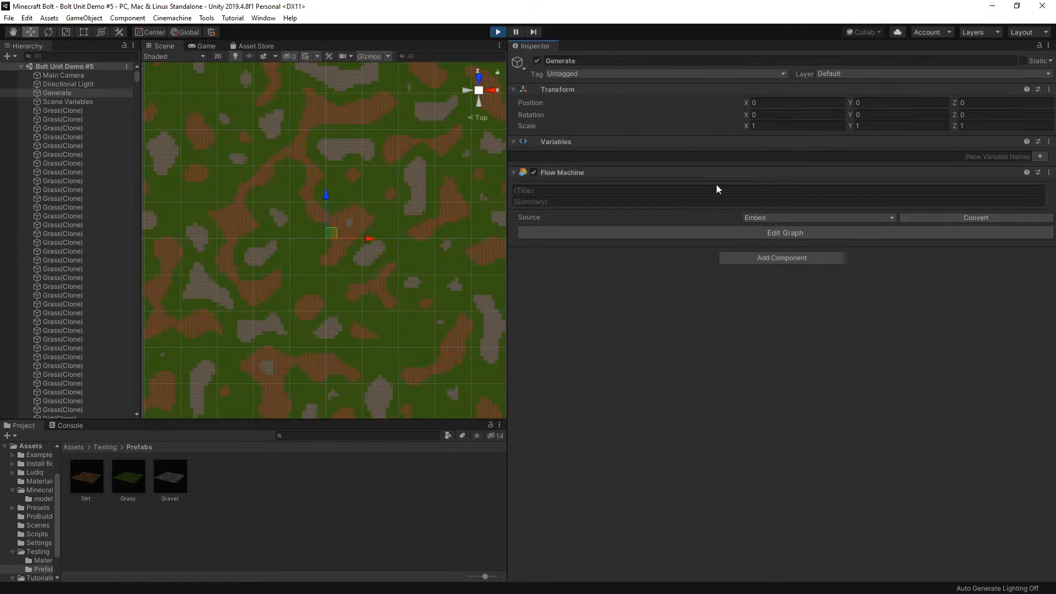
{"action": "left_click", "coordinate": [758, 231]}
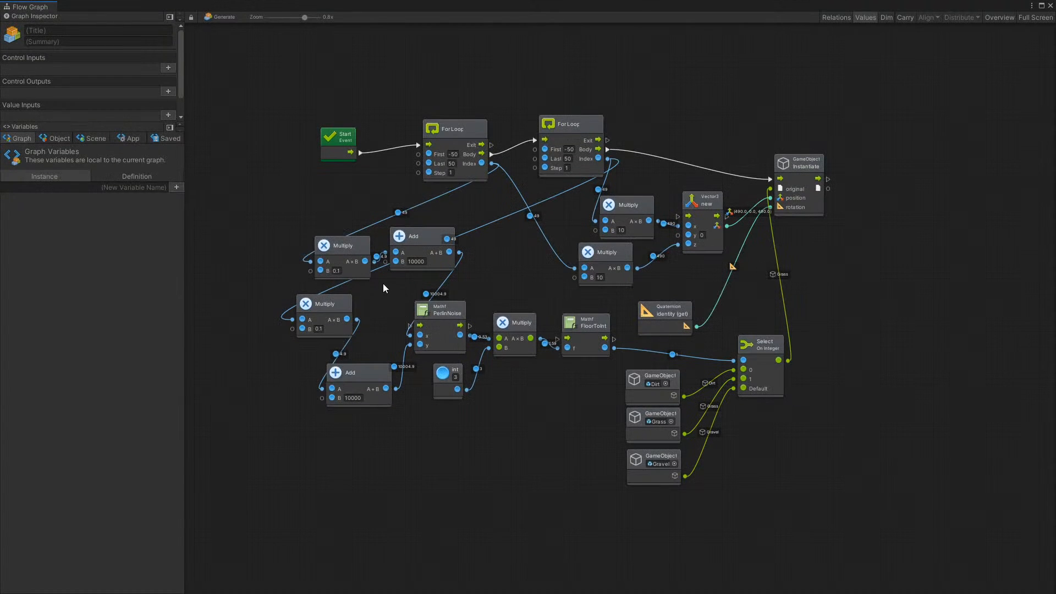
{"action": "scroll", "coordinate": [559, 384], "scroll_direction": "up", "scroll_amount": 2}
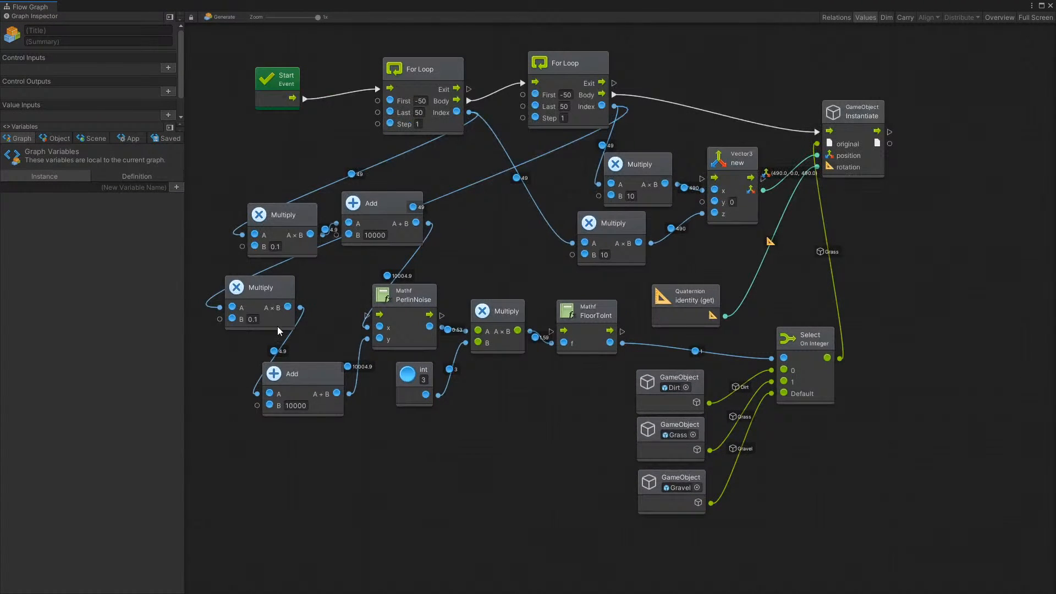
{"action": "left_click", "coordinate": [400, 293]}
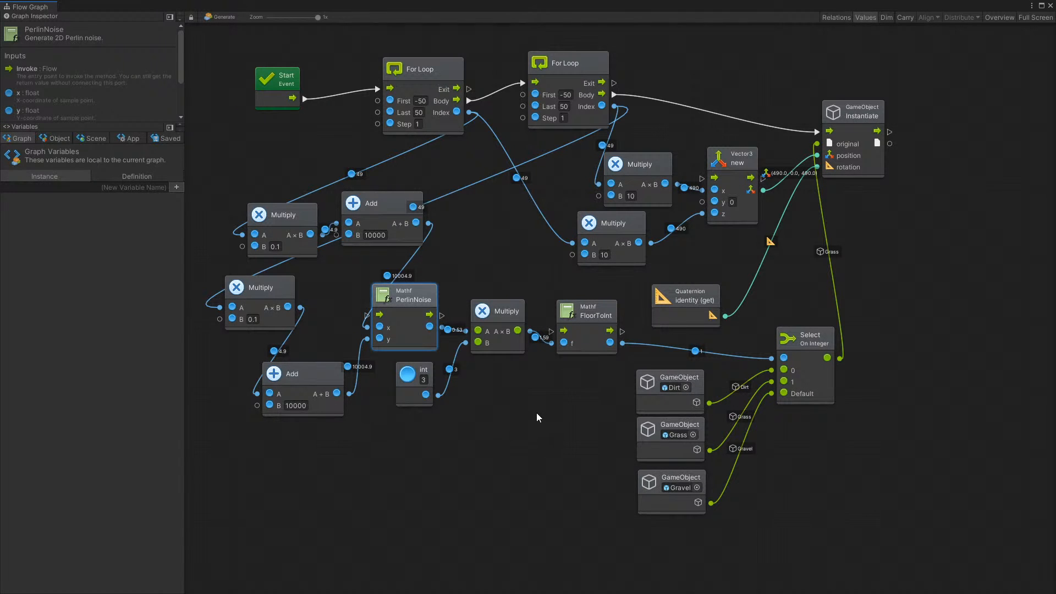
{"action": "left_click", "coordinate": [1050, 7]}
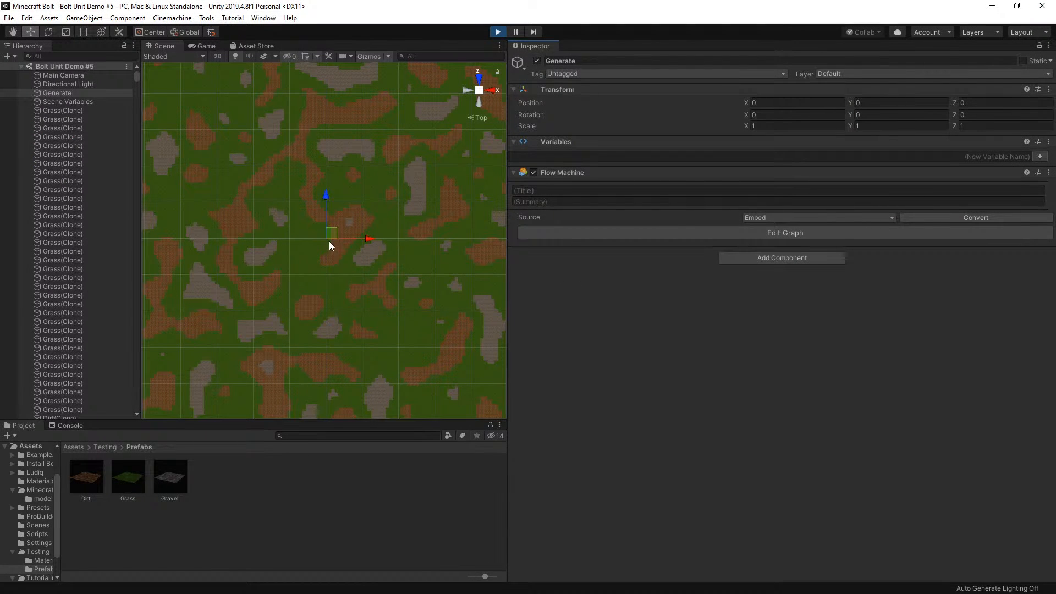
Stop play mode and change the Dirt prefab's mesh to Cube
{"action": "left_click", "coordinate": [497, 32]}
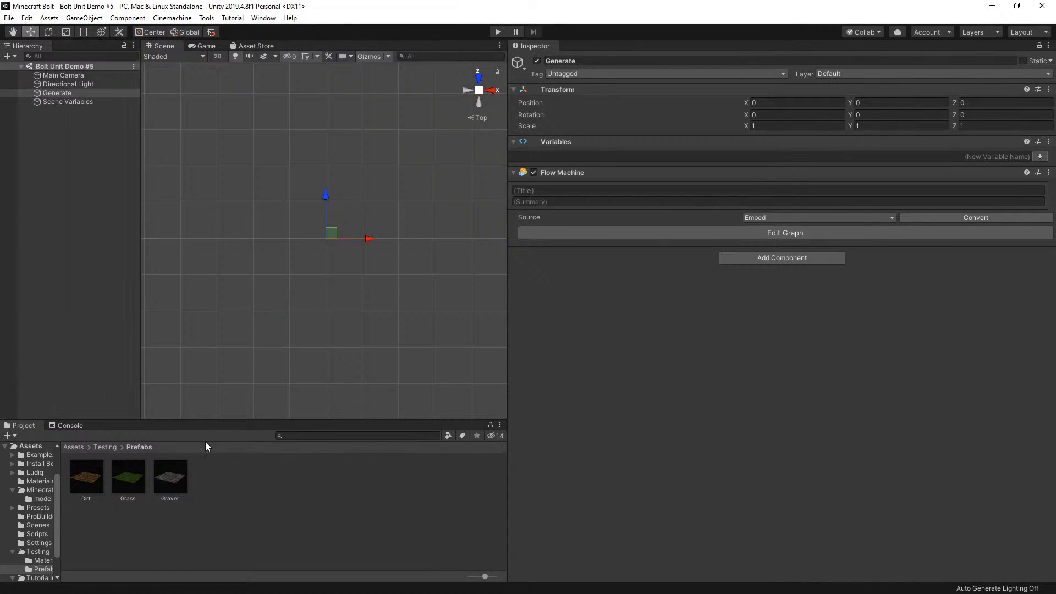
{"action": "left_click", "coordinate": [85, 478]}
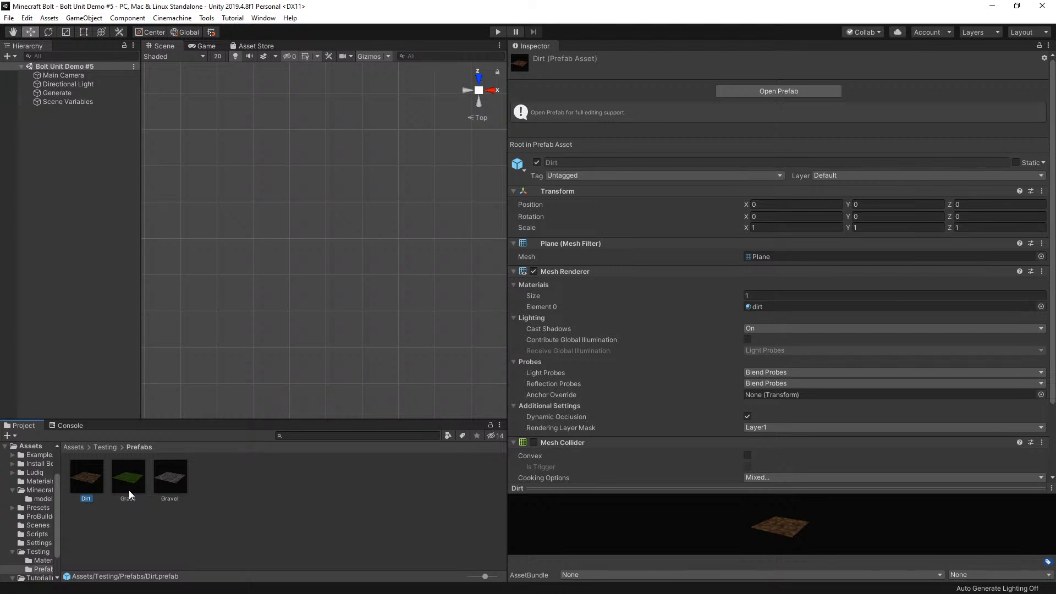
{"action": "double_click", "coordinate": [85, 476]}
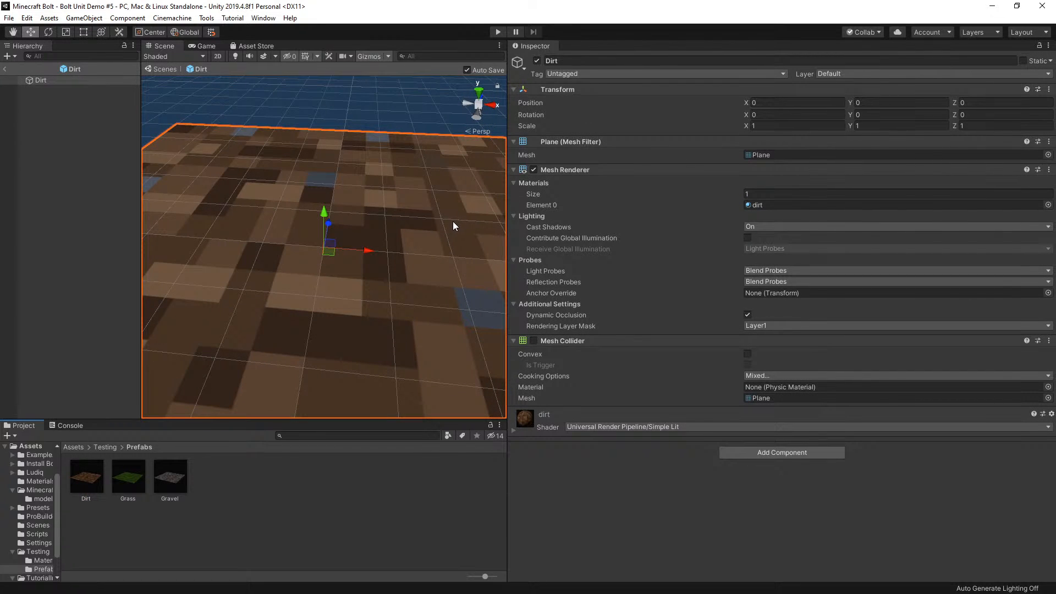
{"action": "left_click", "coordinate": [1048, 155]}
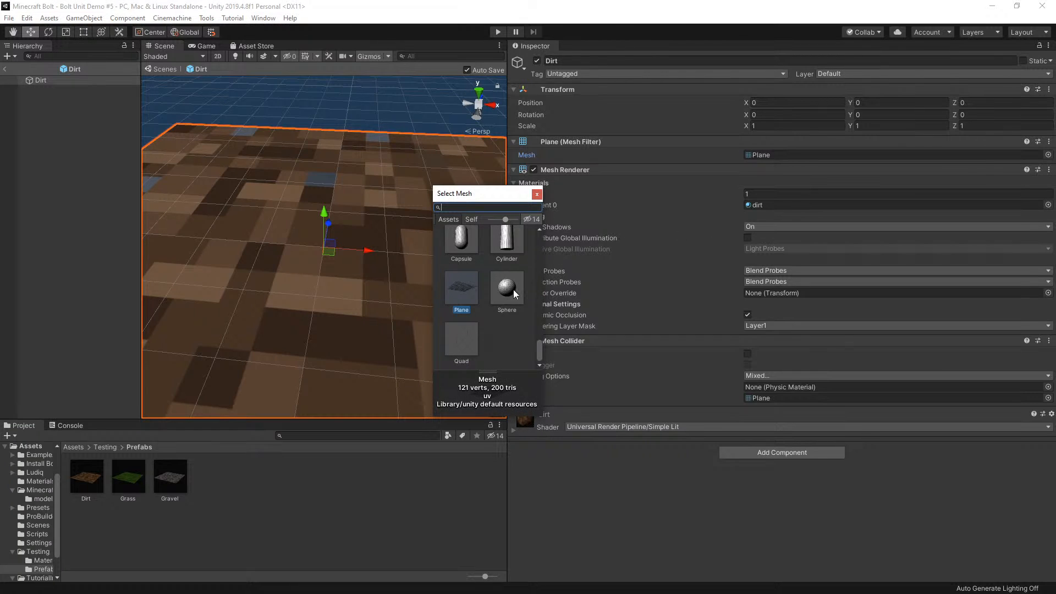
{"action": "type", "text": "c"}
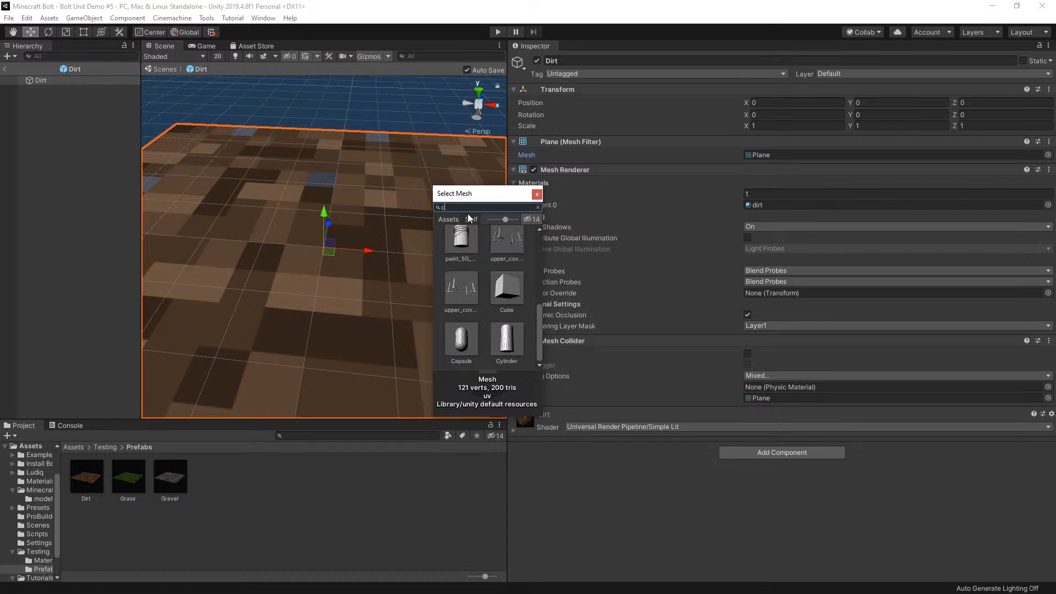
{"action": "double_click", "coordinate": [505, 282]}
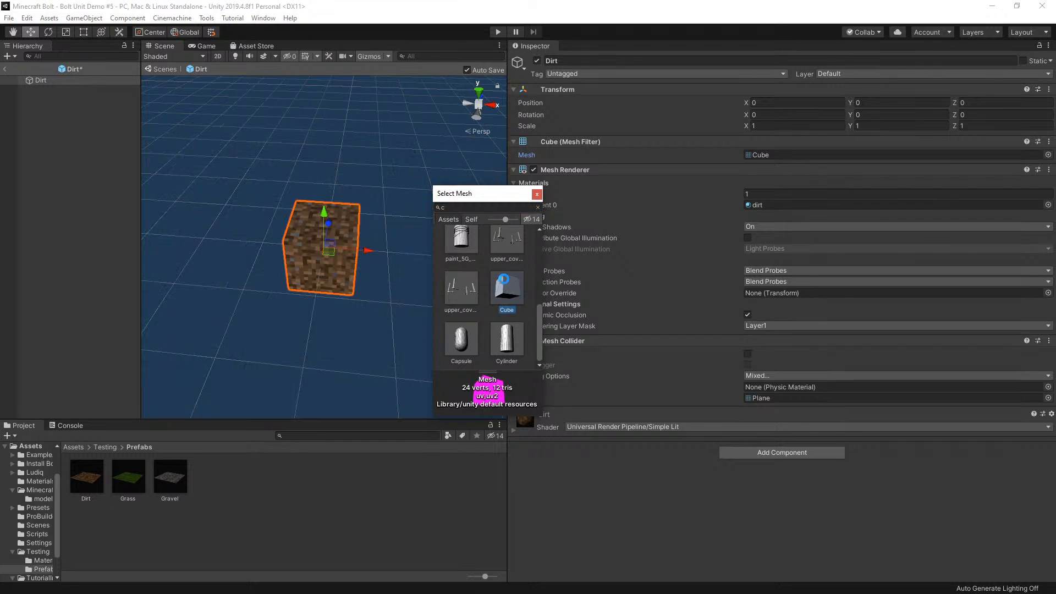
Set the Dirt prefab's scale to 10 on X, Y and Z
{"action": "left_click", "coordinate": [773, 127]}
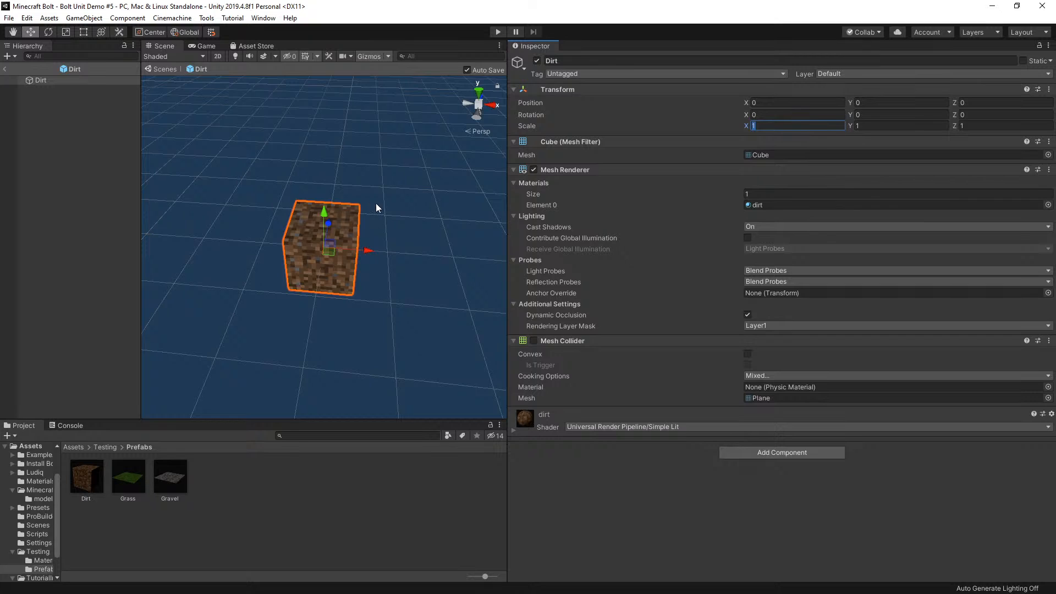
{"action": "left_click", "coordinate": [769, 125]}
{"action": "type", "text": "0"}
{"action": "left_click", "coordinate": [866, 124]}
{"action": "type", "text": "10"}
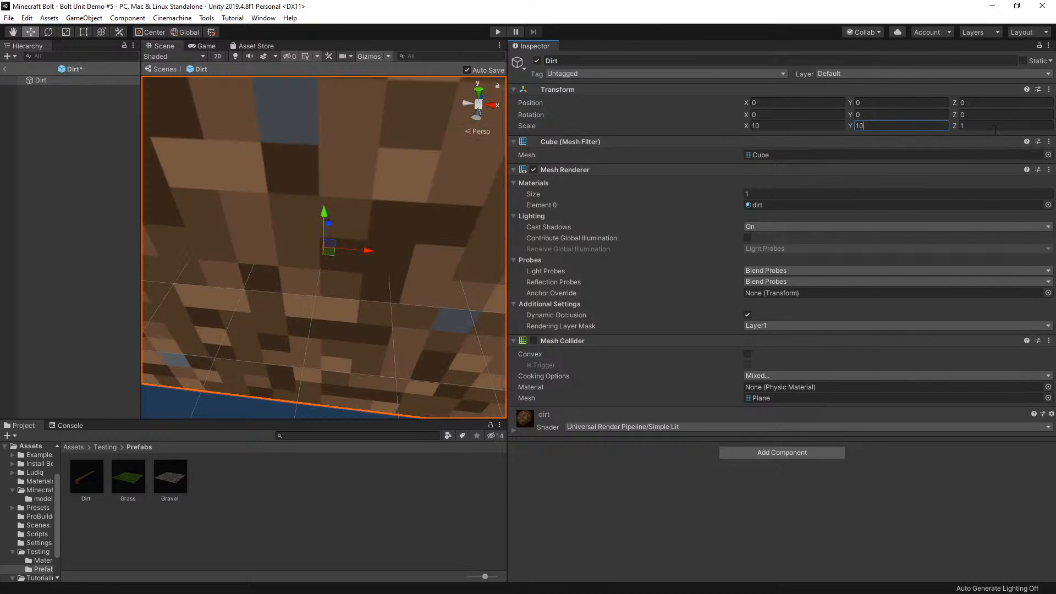
{"action": "left_click", "coordinate": [988, 126]}
{"action": "key", "text": "BackSpace"}
{"action": "type", "text": "10"}
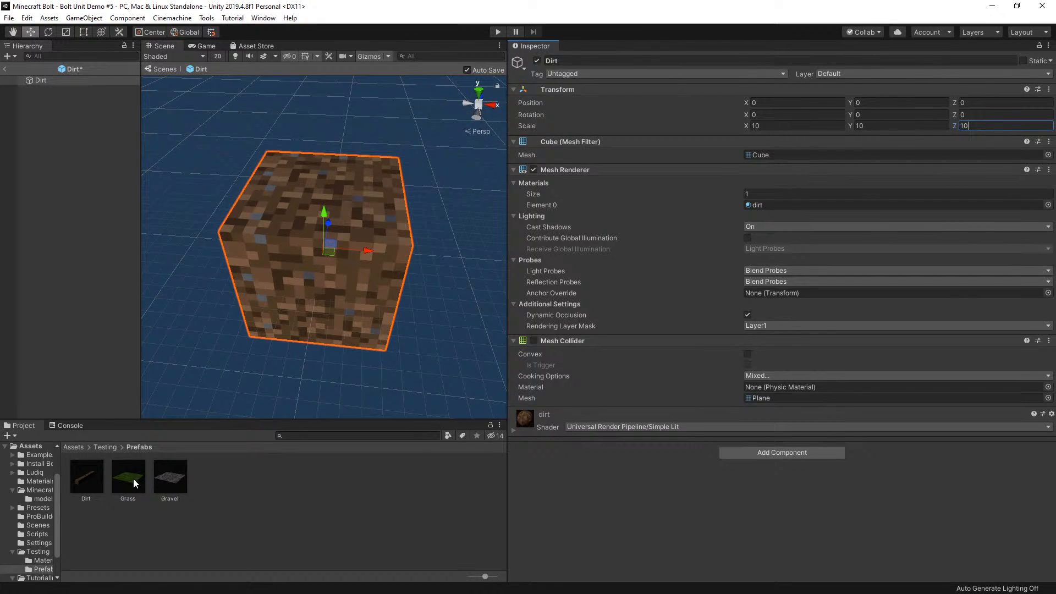
{"action": "left_click", "coordinate": [625, 493]}
Change the Grass prefab's mesh to Cube
{"action": "left_click", "coordinate": [132, 474]}
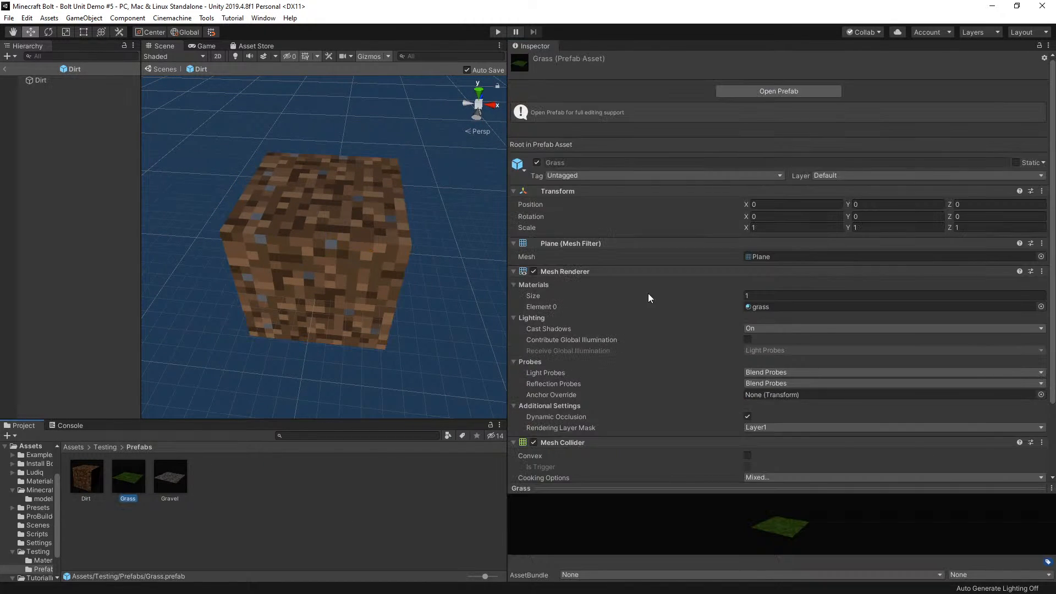
{"action": "left_click", "coordinate": [1041, 257]}
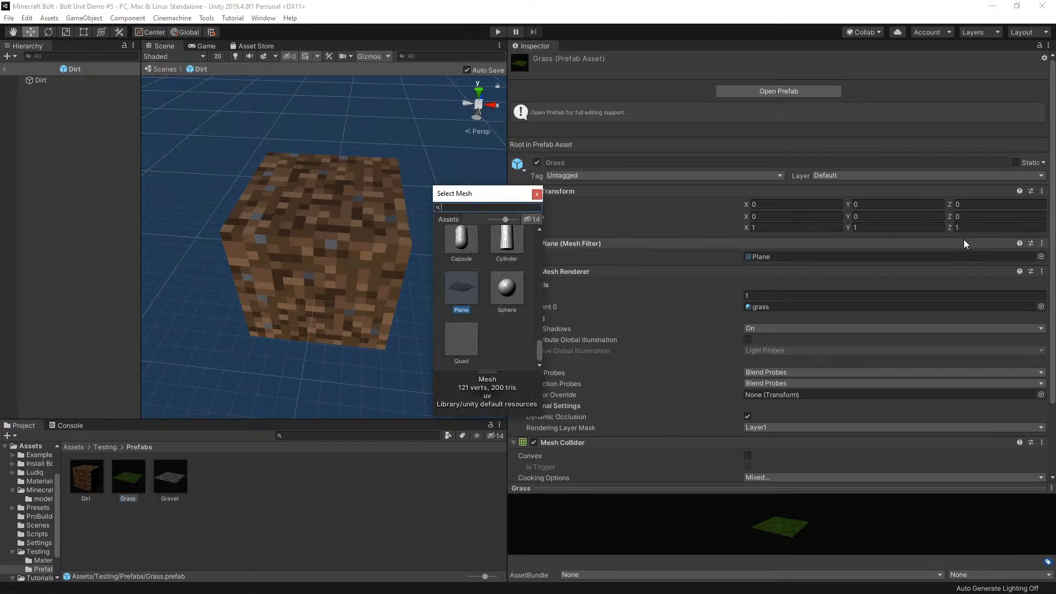
{"action": "type", "text": "cu"}
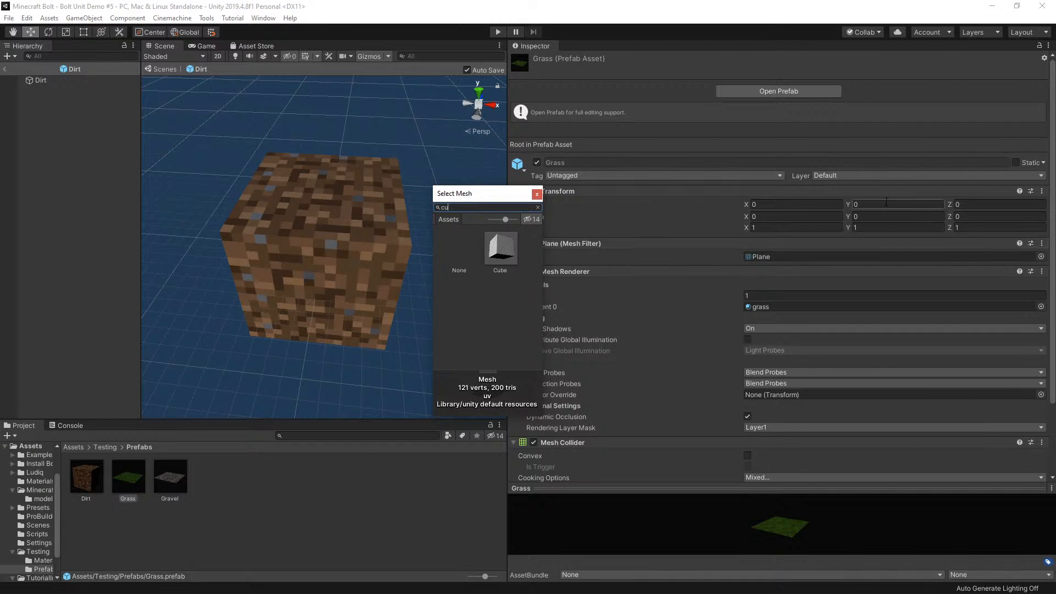
{"action": "double_click", "coordinate": [499, 249]}
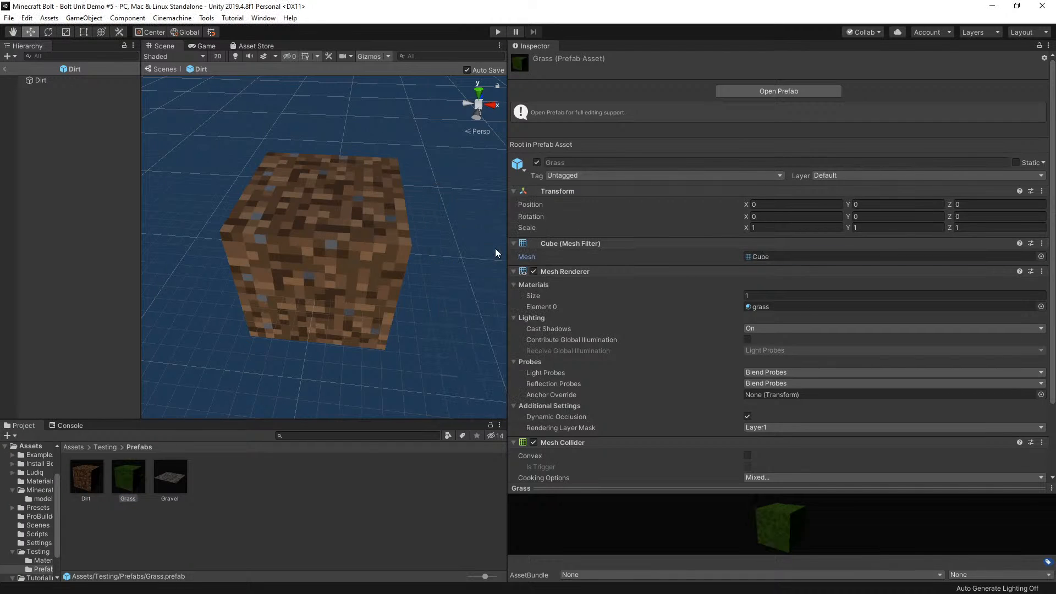
Open the Grass prefab and set its scale to 10 on X, Y and Z
{"action": "double_click", "coordinate": [130, 467]}
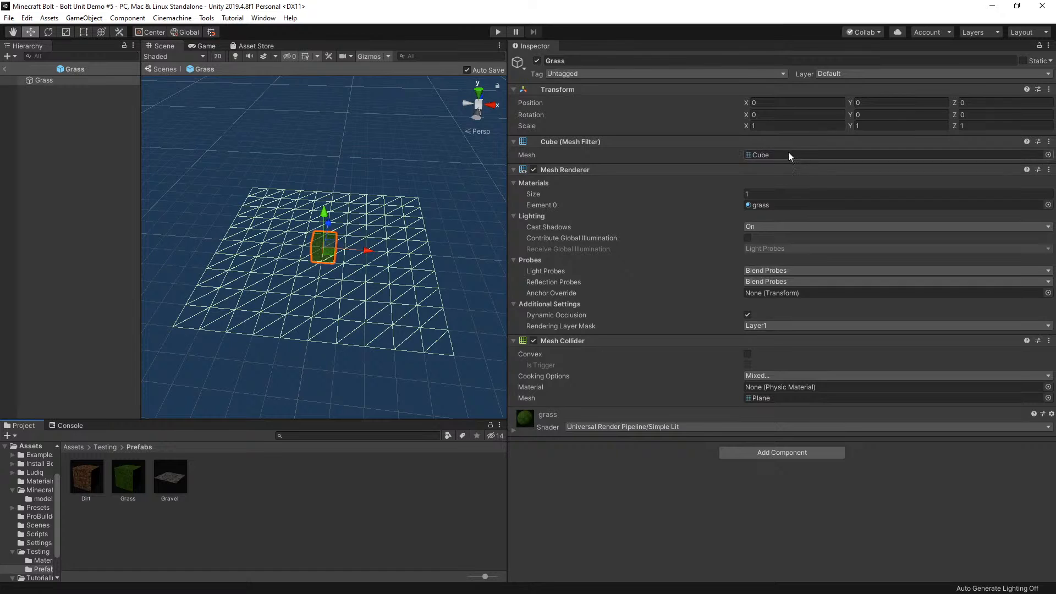
{"action": "left_click", "coordinate": [787, 126]}
{"action": "type", "text": "10"}
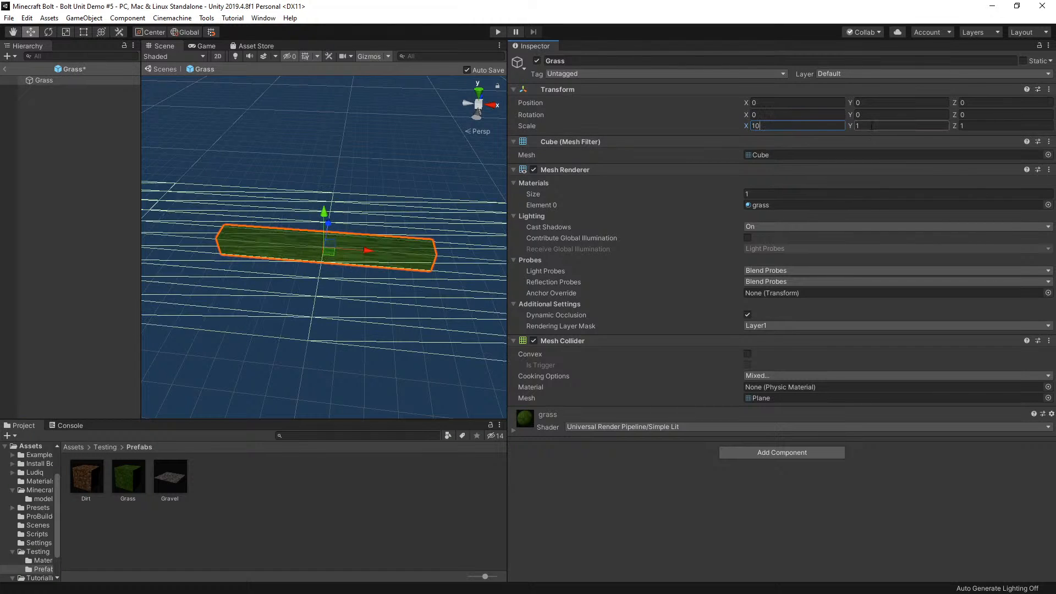
{"action": "key", "text": "Tab"}
{"action": "type", "text": "10"}
{"action": "key", "text": "Tab"}
{"action": "type", "text": "10"}
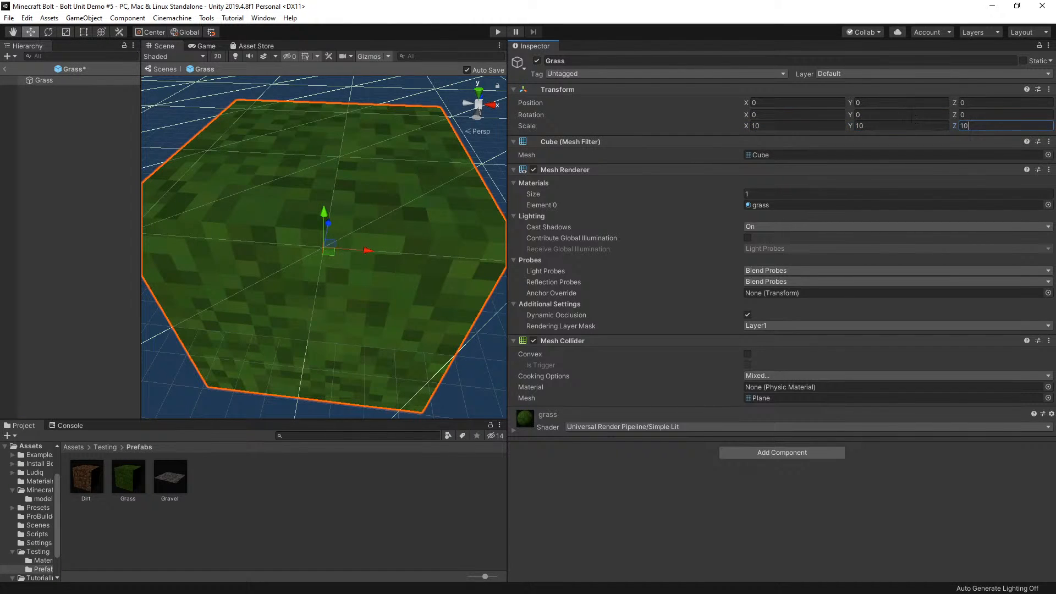
{"action": "left_click", "coordinate": [795, 125]}
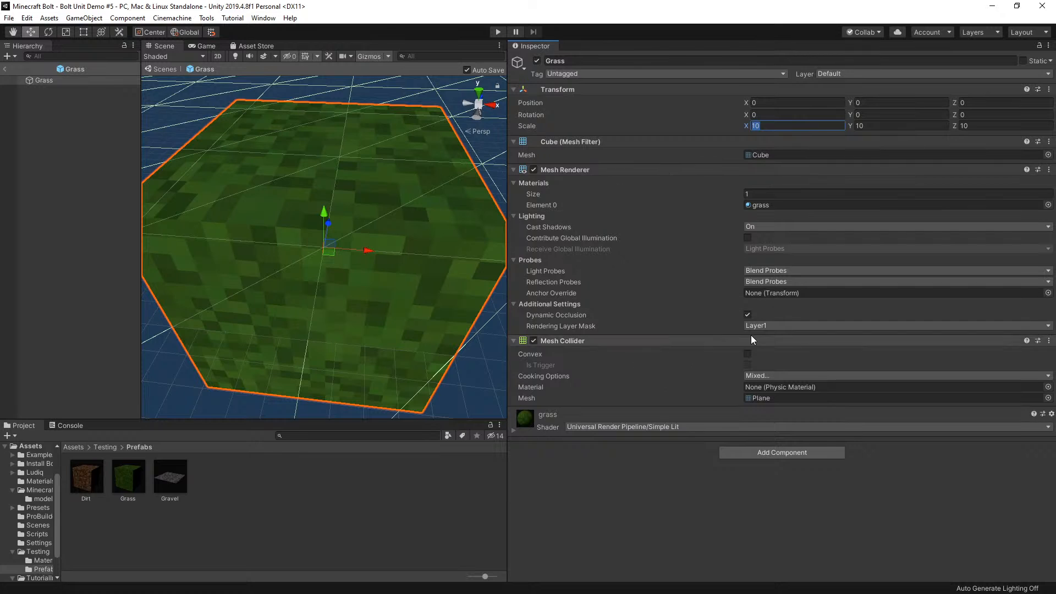
Disable the Mesh Collider component on the Grass prefab
{"action": "left_click", "coordinate": [526, 341]}
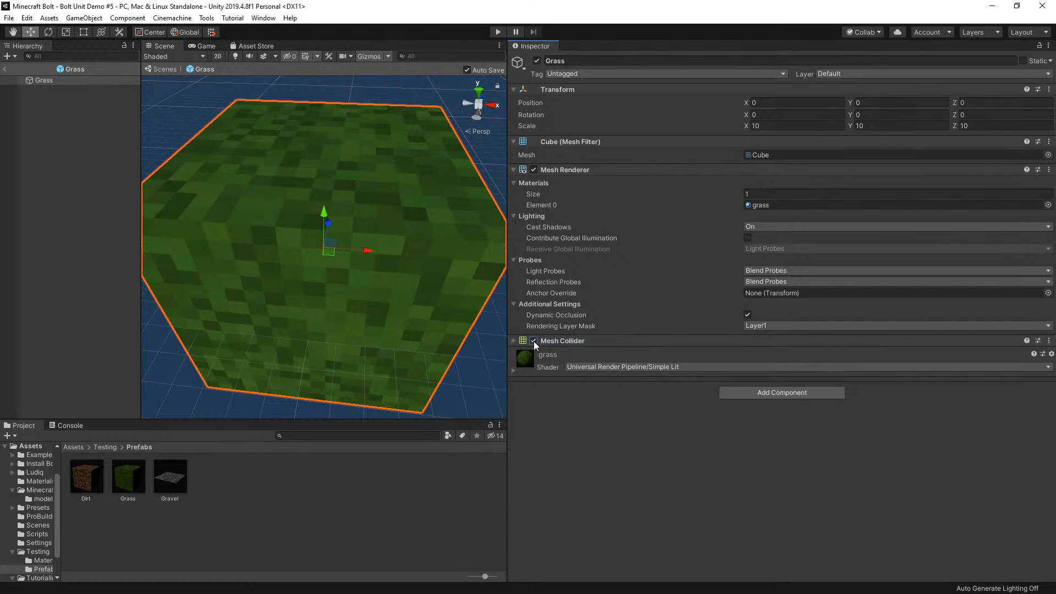
{"action": "left_click", "coordinate": [533, 341]}
{"action": "left_click", "coordinate": [516, 342]}
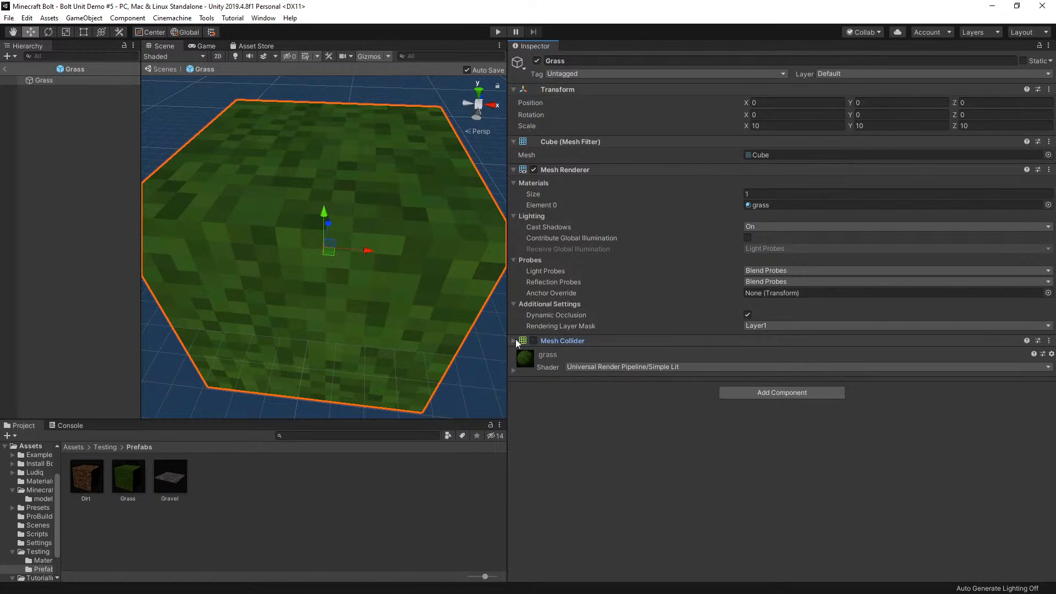
Disable the Gravel prefab's Mesh Collider and change its mesh to Cube
{"action": "left_click", "coordinate": [169, 473]}
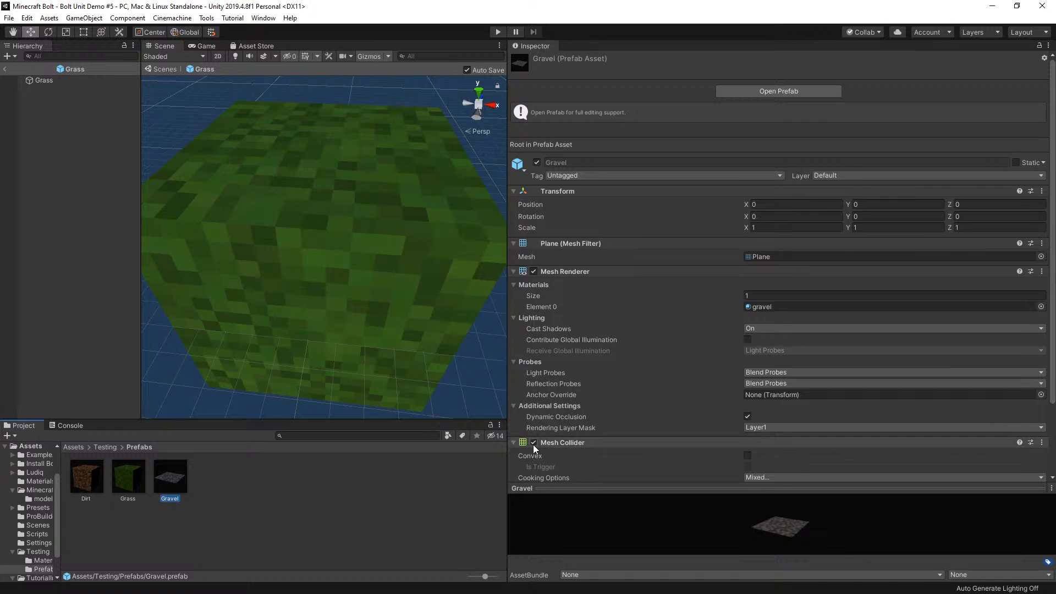
{"action": "double_click", "coordinate": [173, 475]}
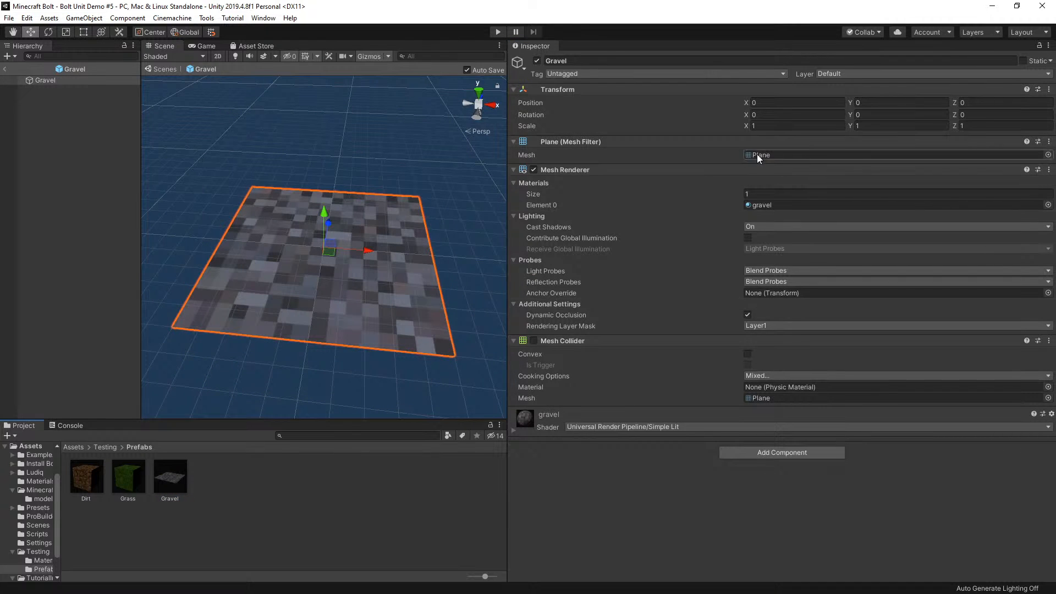
{"action": "left_click", "coordinate": [1048, 155]}
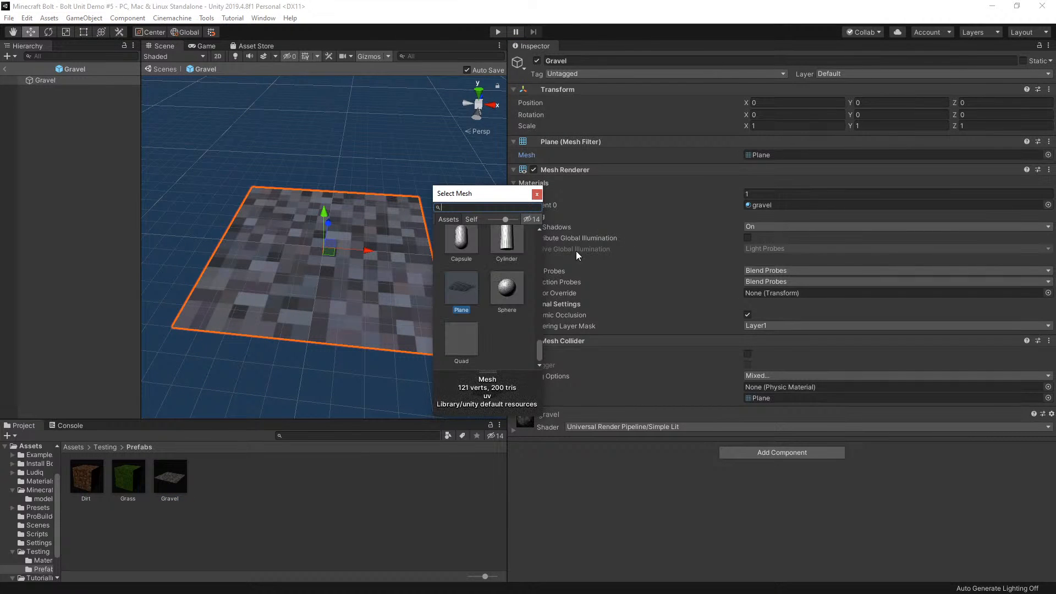
{"action": "type", "text": "cub"}
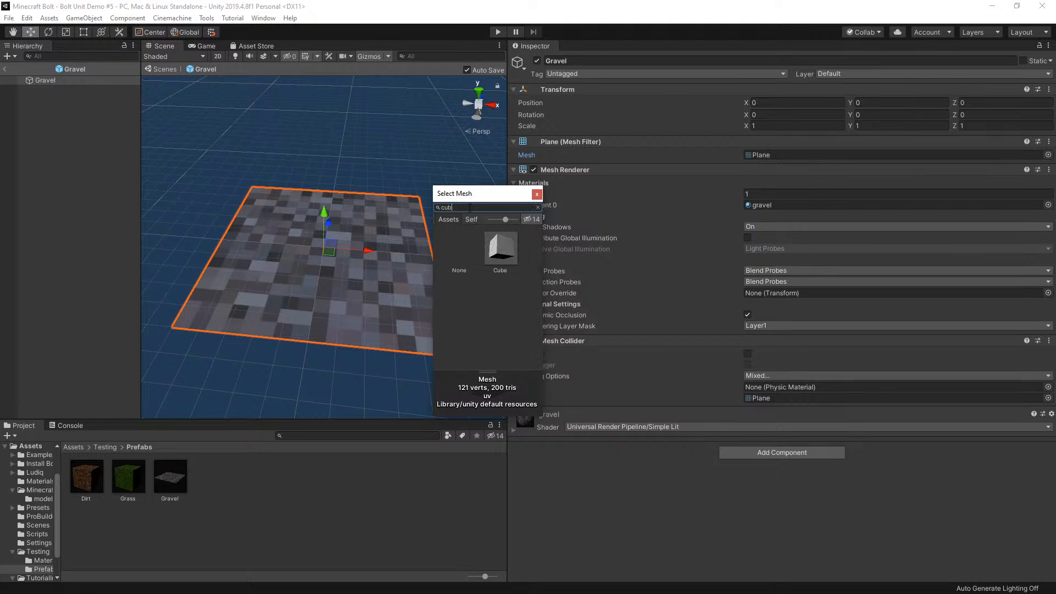
{"action": "double_click", "coordinate": [498, 256]}
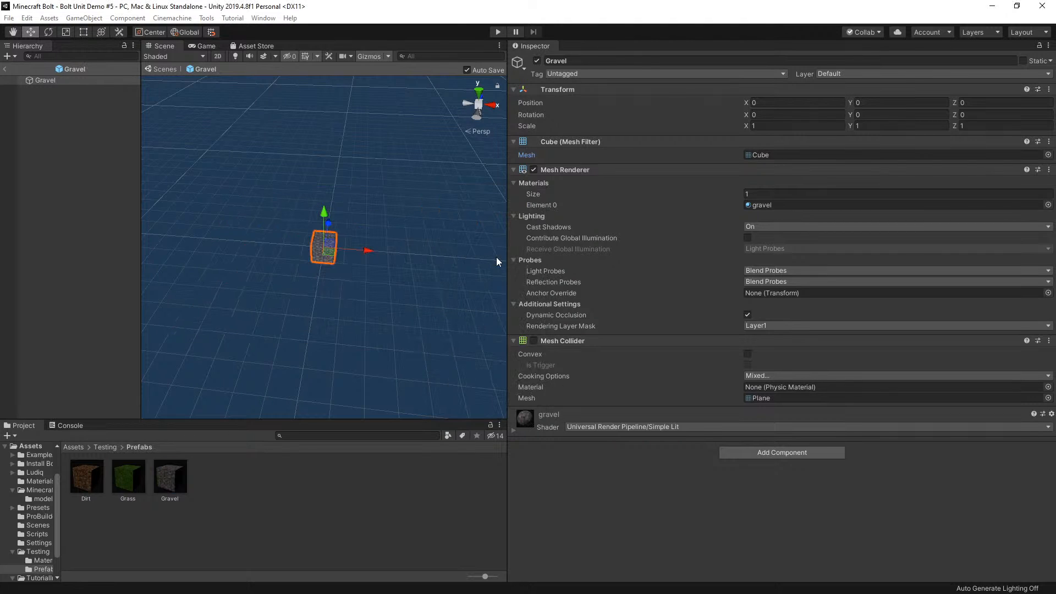
Set the Gravel prefab's scale to 10 on X, Y and Z
{"action": "left_click", "coordinate": [770, 126]}
{"action": "type", "text": "10"}
{"action": "left_click", "coordinate": [871, 127]}
{"action": "type", "text": "10"}
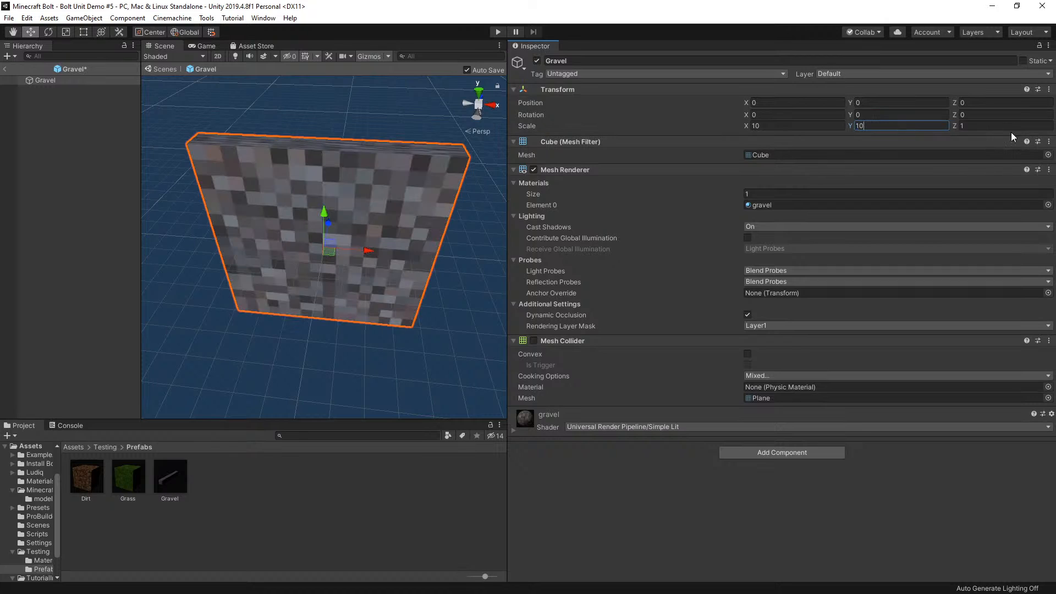
{"action": "key", "text": "Tab"}
{"action": "type", "text": "10"}
{"action": "left_click", "coordinate": [347, 487]}
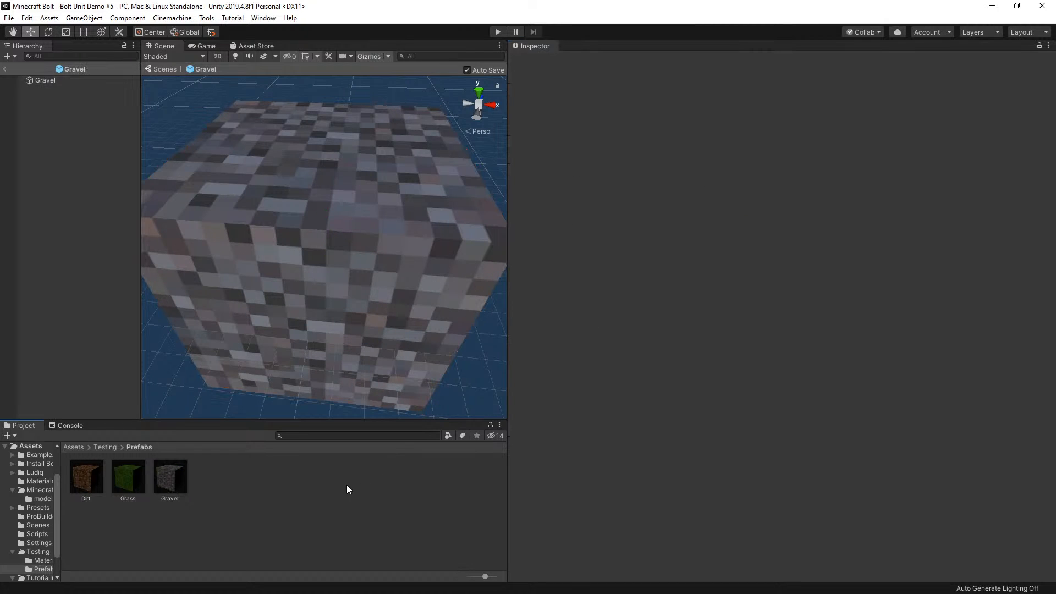
Leave the Gravel prefab, run the scene, and examine the generated cube terrain from above and at an angle in the Scene view
{"action": "left_click", "coordinate": [4, 68]}
{"action": "left_click", "coordinate": [499, 32]}
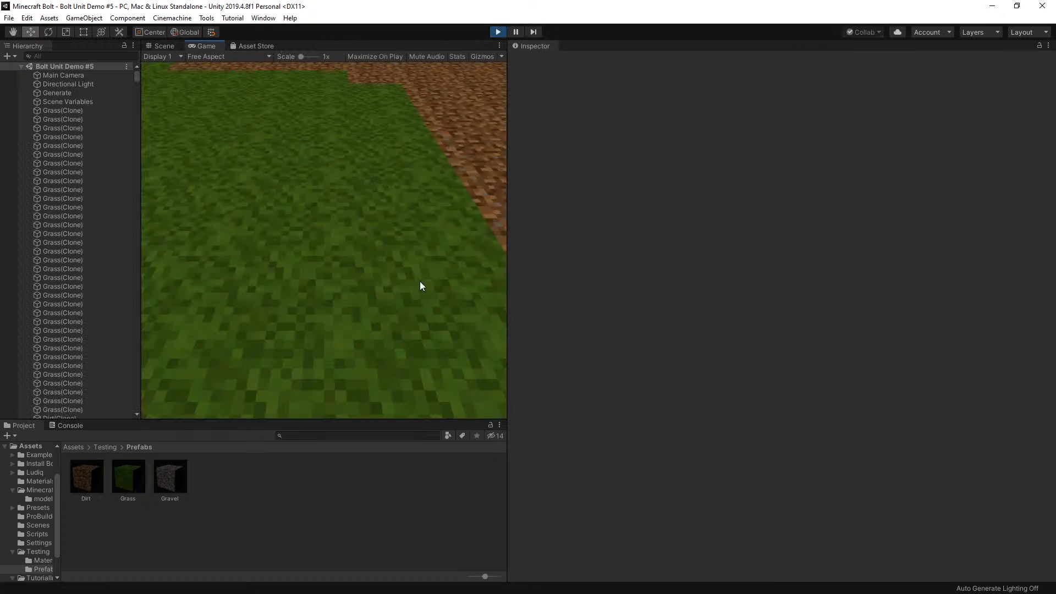
{"action": "left_click", "coordinate": [163, 45]}
{"action": "scroll", "coordinate": [322, 199], "scroll_direction": "up", "scroll_amount": 5}
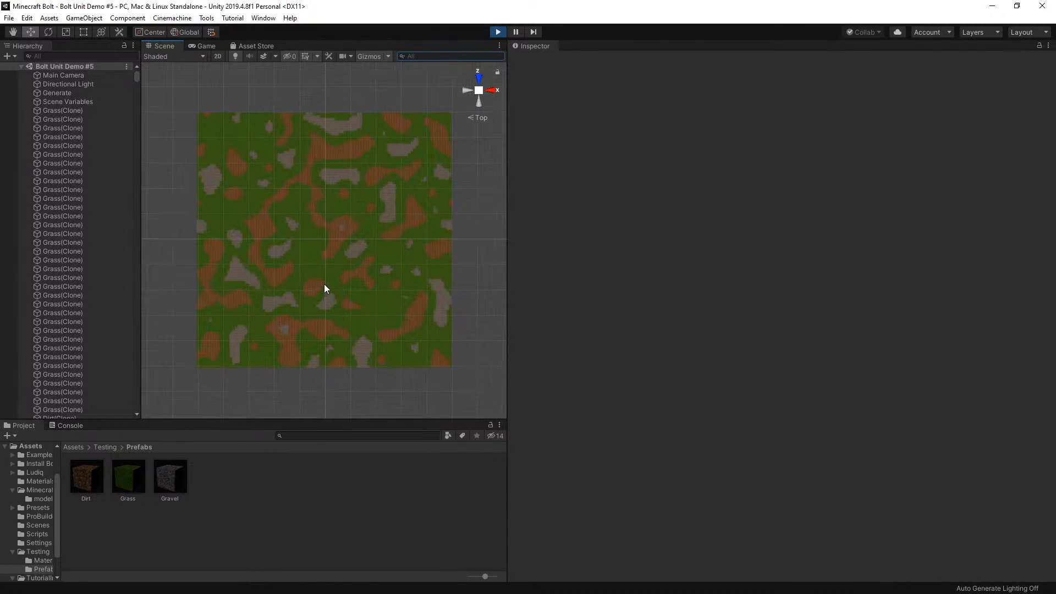
{"action": "scroll", "coordinate": [328, 347], "scroll_direction": "up", "scroll_amount": 2}
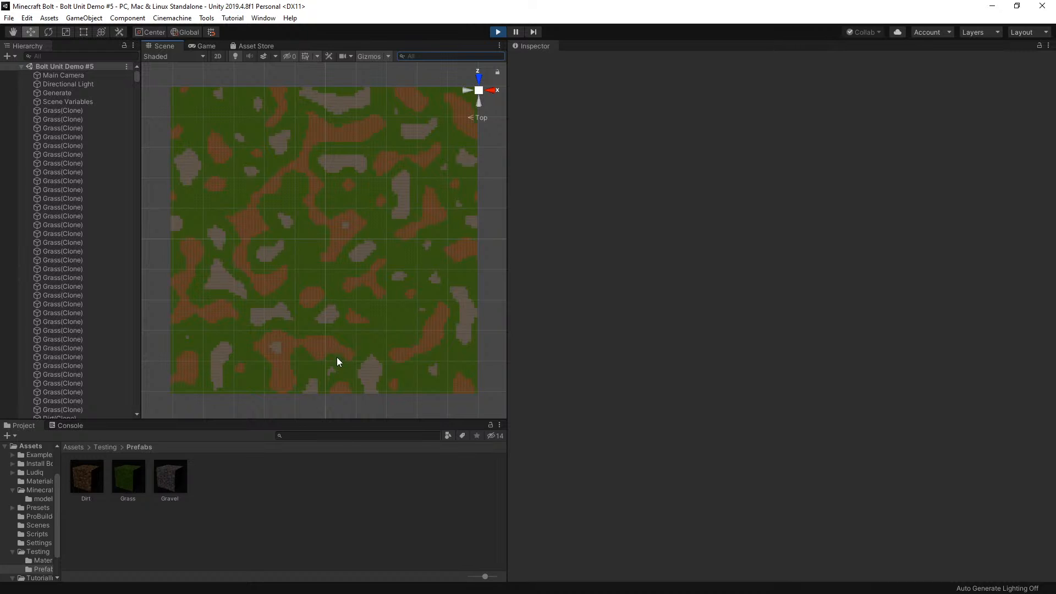
{"action": "scroll", "coordinate": [336, 358], "scroll_direction": "up", "scroll_amount": 1}
{"action": "middle_click_drag", "start_coordinate": [323, 351], "coordinate": [366, 352]}
{"action": "right_click_drag", "start_coordinate": [366, 351], "coordinate": [344, 335], "text": "alt"}
{"action": "left_click_drag", "start_coordinate": [345, 359], "coordinate": [346, 292], "text": "alt"}
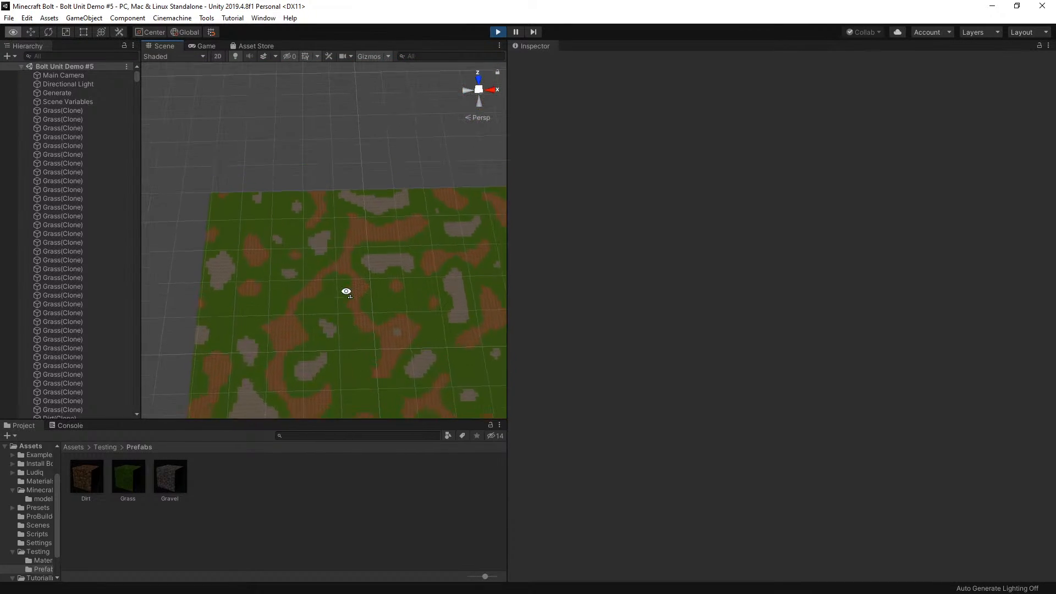
{"action": "right_click_drag", "start_coordinate": [346, 291], "coordinate": [346, 276]}
{"action": "scroll", "coordinate": [345, 324], "scroll_direction": "down", "scroll_amount": 9}
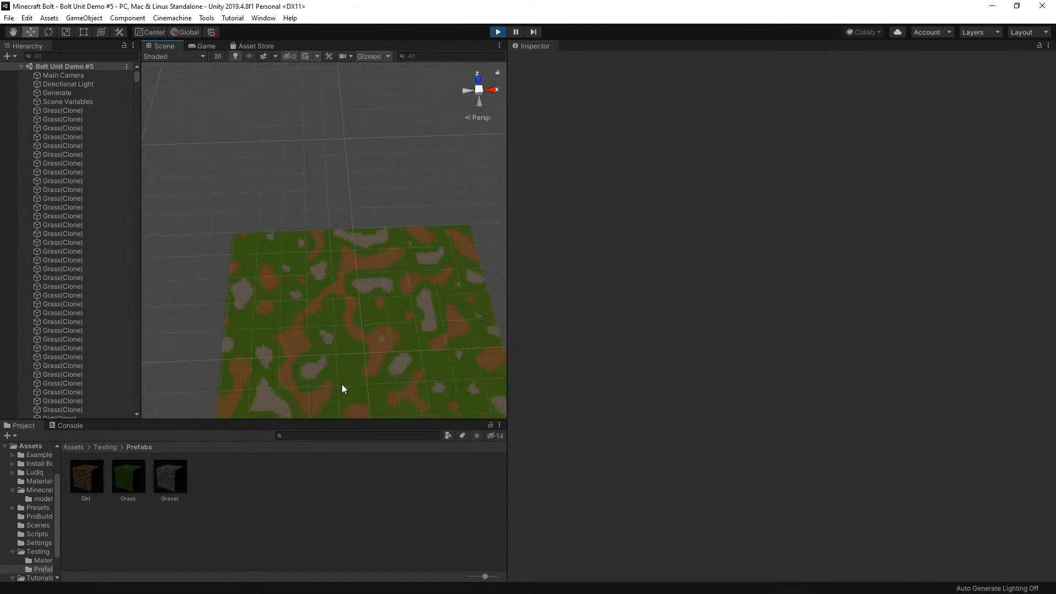
Select a dirt cube near the terrain's front edge, frame it, and examine the surrounding blocks at a low angle
{"action": "left_click", "coordinate": [340, 322]}
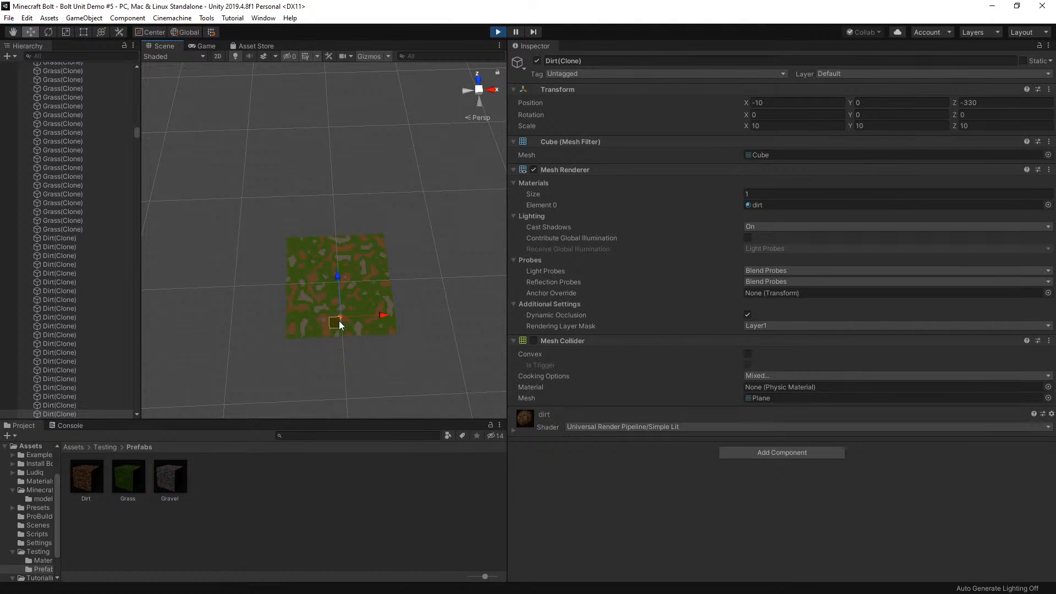
{"action": "left_click", "coordinate": [323, 334]}
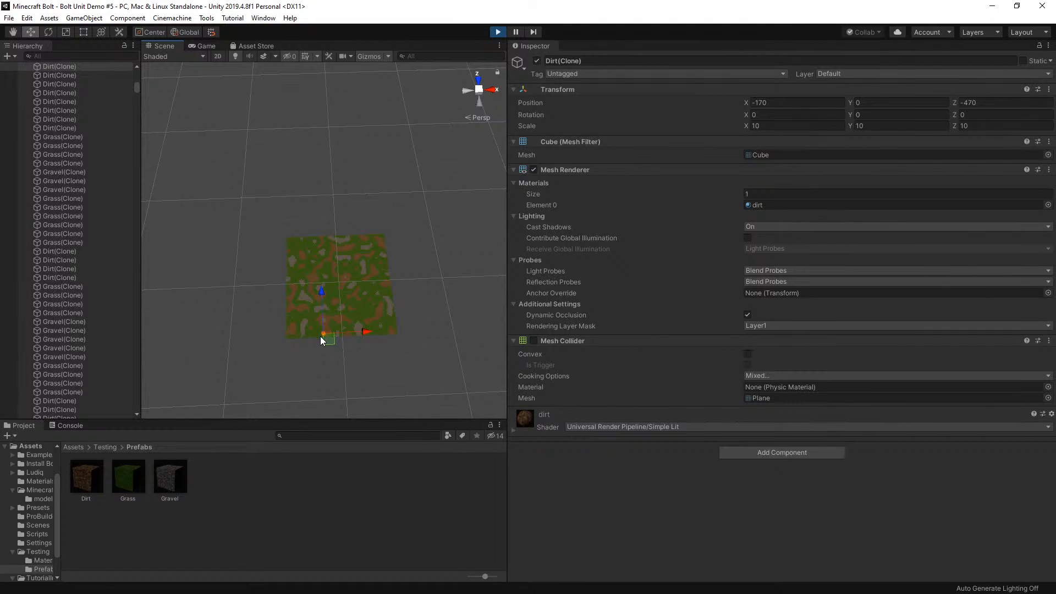
{"action": "key", "text": "f"}
{"action": "scroll", "coordinate": [357, 352], "scroll_direction": "down", "scroll_amount": 3}
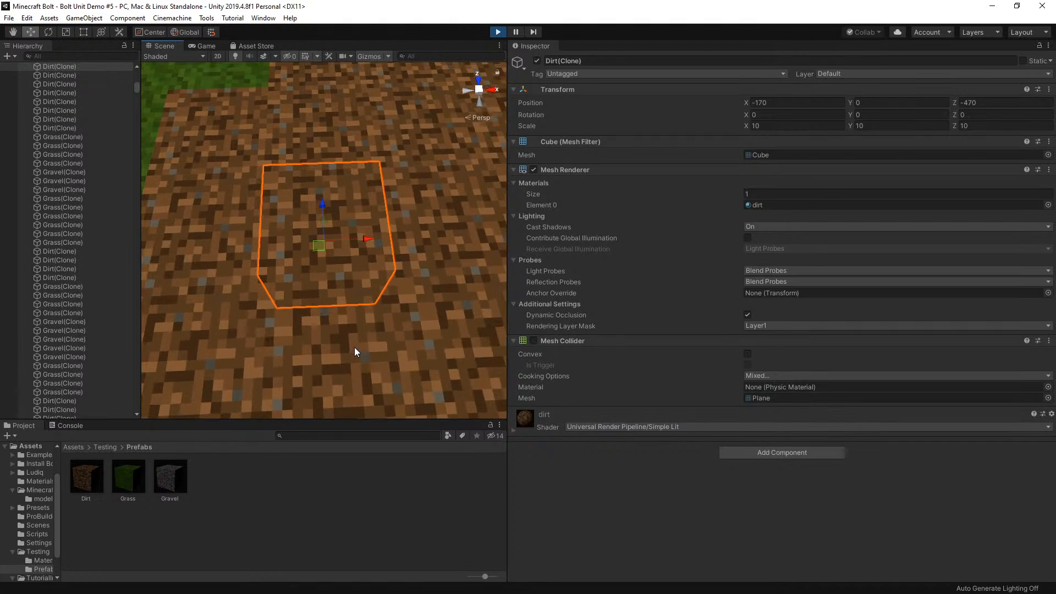
{"action": "scroll", "coordinate": [355, 348], "scroll_direction": "down", "scroll_amount": 10}
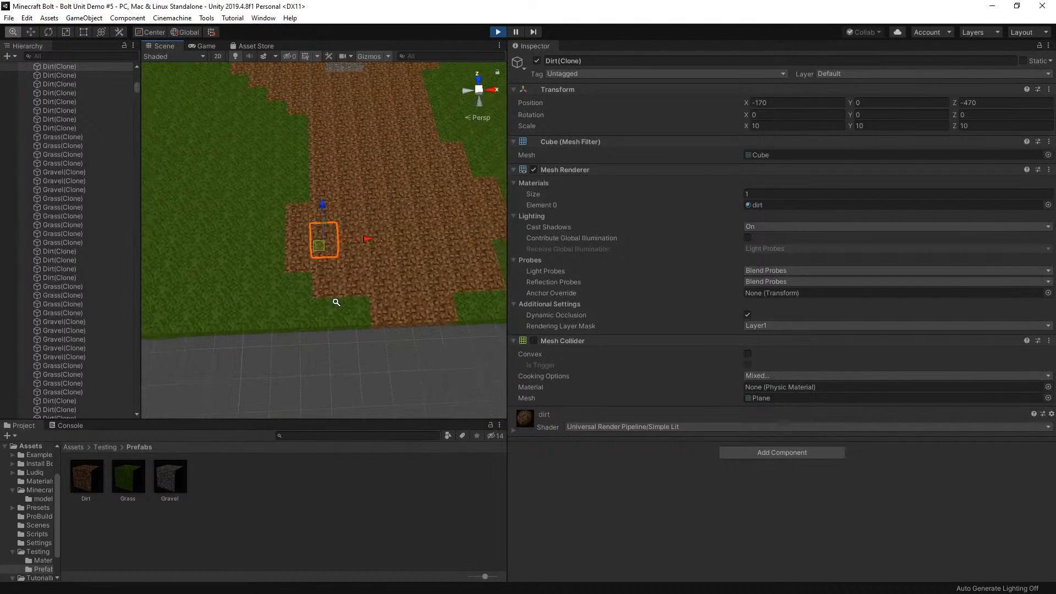
{"action": "right_click_drag", "start_coordinate": [336, 302], "coordinate": [349, 219]}
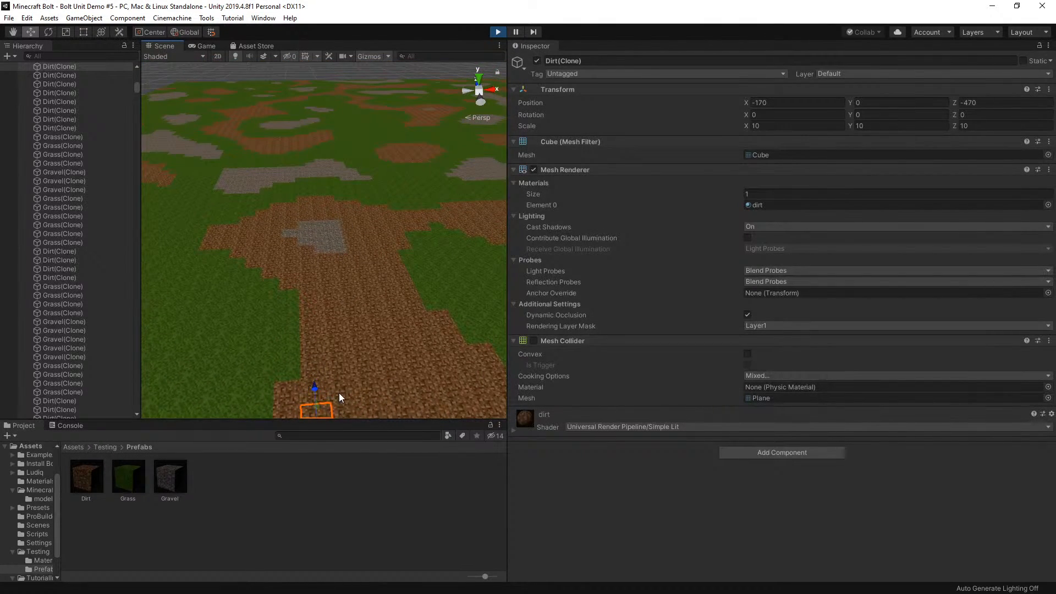
{"action": "scroll", "coordinate": [339, 393], "scroll_direction": "down", "scroll_amount": 5}
Select the grass cube on the terrain's front edge beside the dirt strip and frame it to inspect its side faces
{"action": "left_click", "coordinate": [340, 361]}
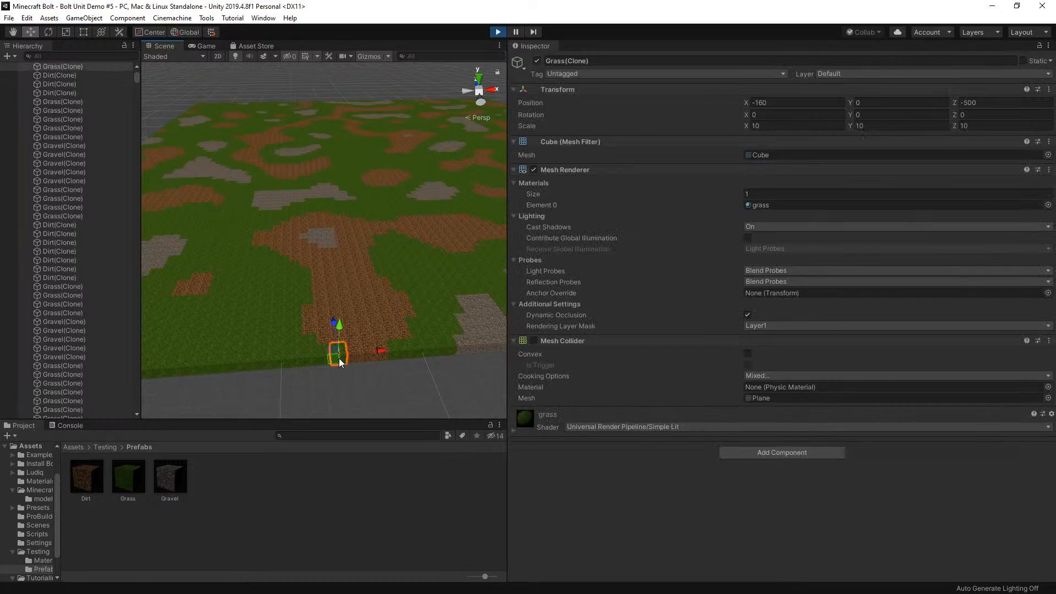
{"action": "key", "text": "f"}
{"action": "scroll", "coordinate": [348, 362], "scroll_direction": "down", "scroll_amount": 5}
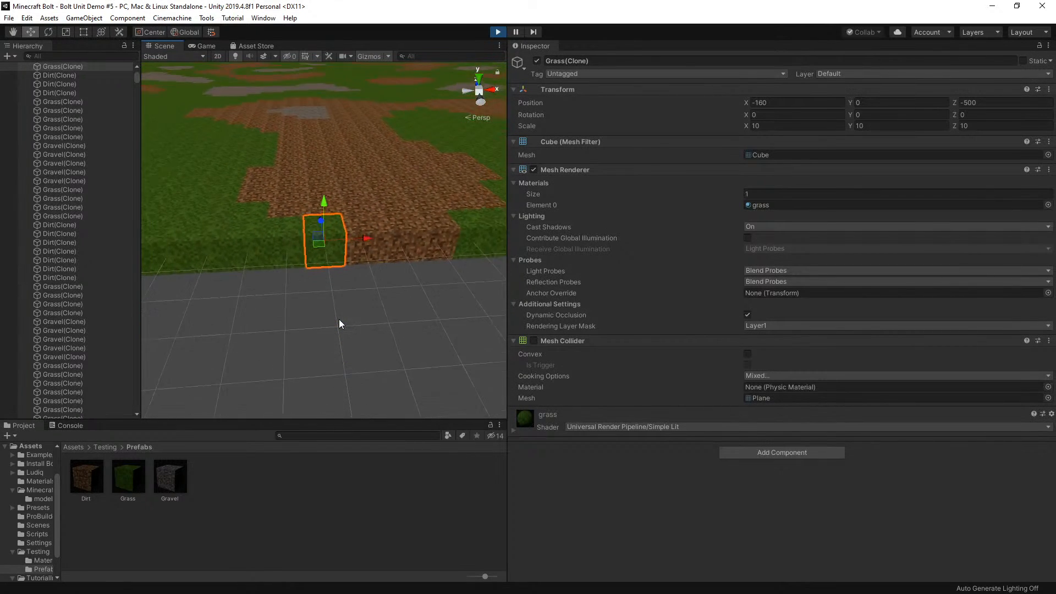
{"action": "scroll", "coordinate": [339, 323], "scroll_direction": "down", "scroll_amount": 3}
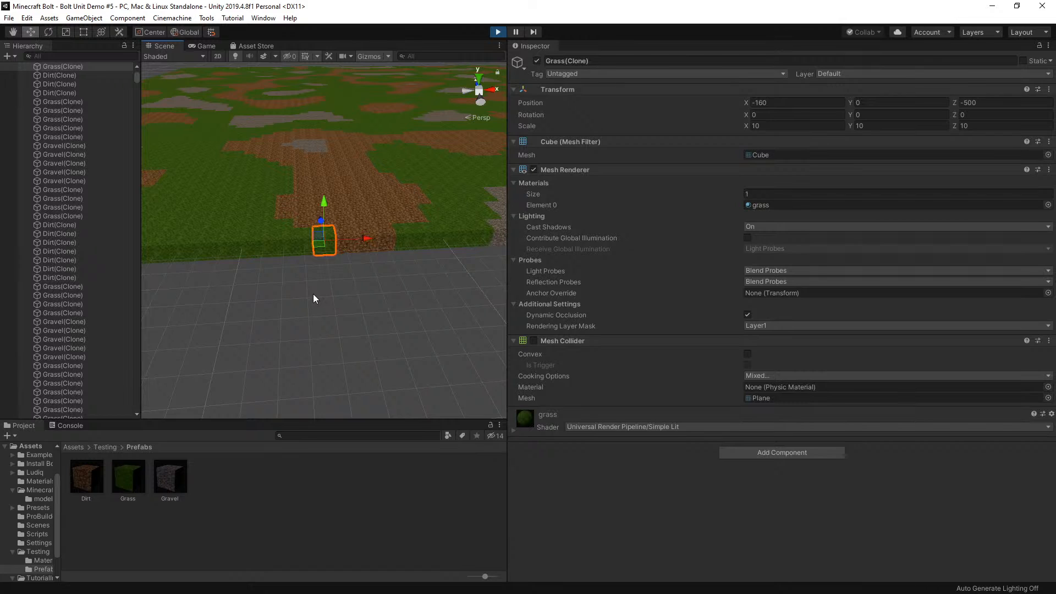
Try lifting a single dirt cube high above the terrain along Y, and stop the running game
{"action": "left_click", "coordinate": [322, 157]}
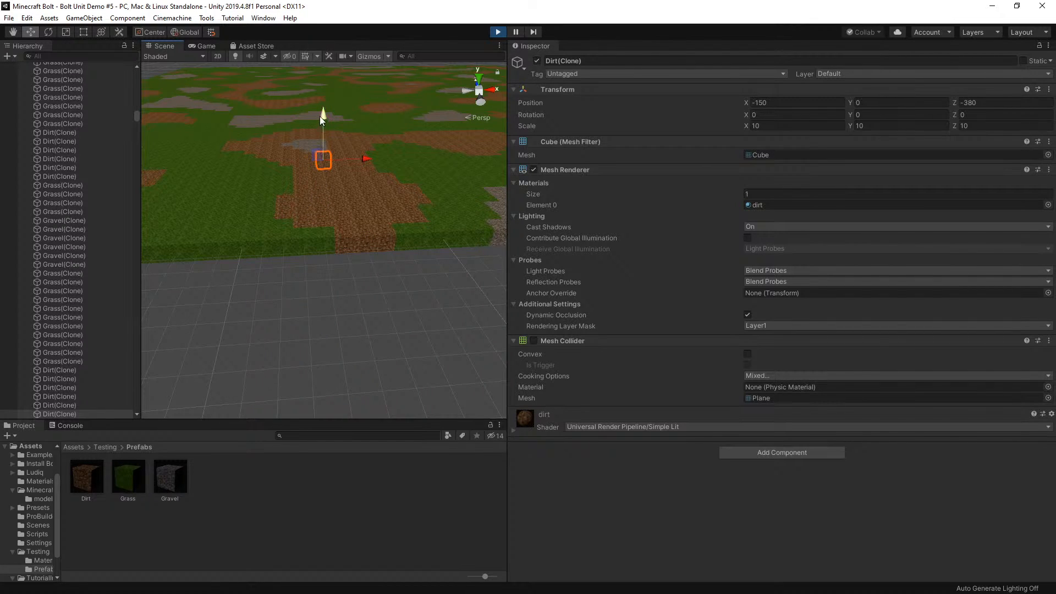
{"action": "left_click_drag", "start_coordinate": [323, 116], "coordinate": [321, 28]}
{"action": "left_click", "coordinate": [343, 152]}
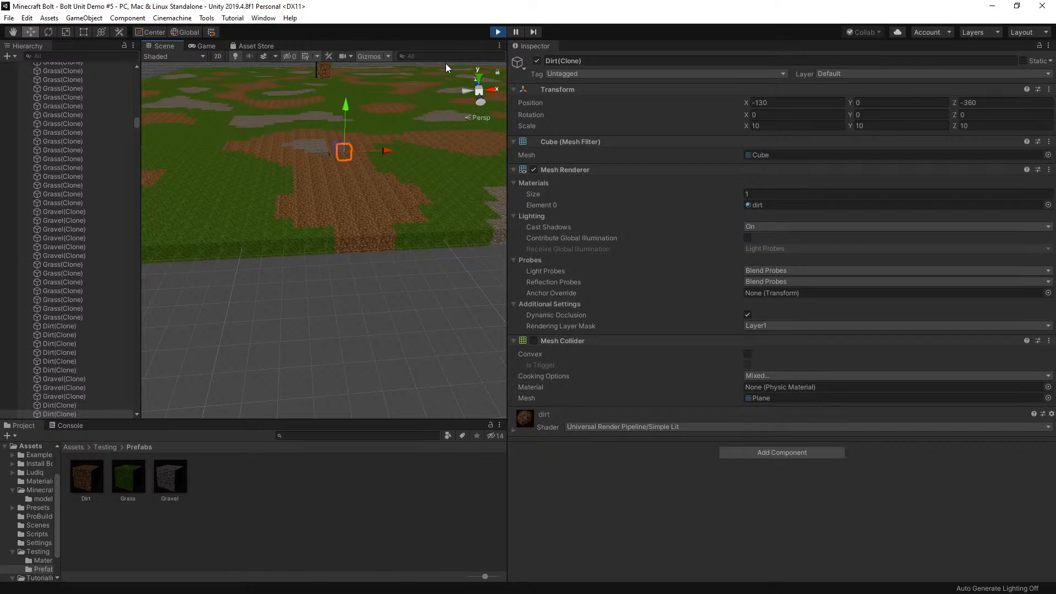
{"action": "left_click", "coordinate": [498, 32]}
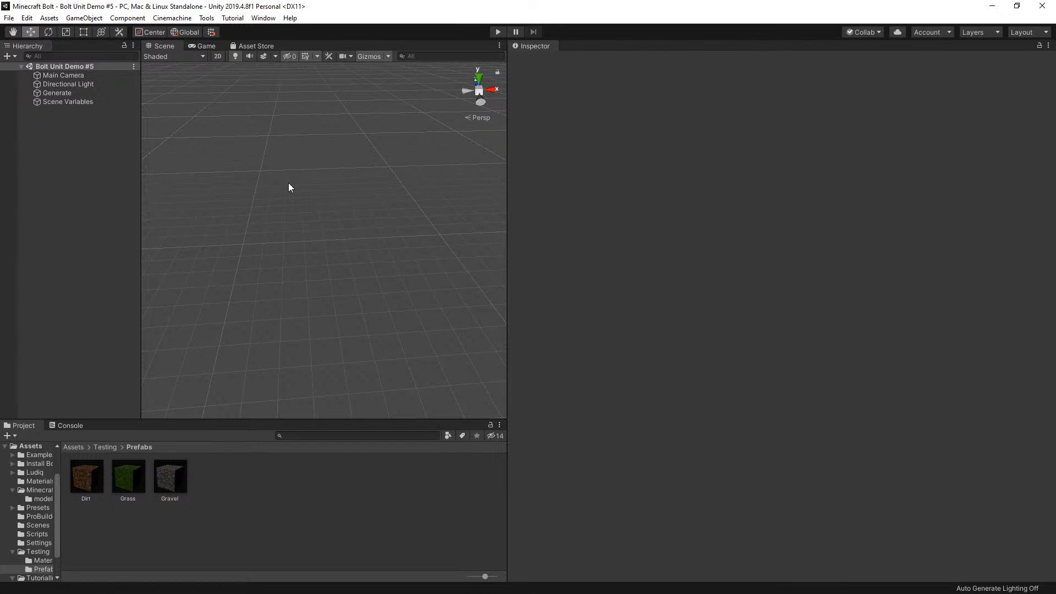
Open the Generate object's Flow Machine graph for editing
{"action": "left_click", "coordinate": [66, 92]}
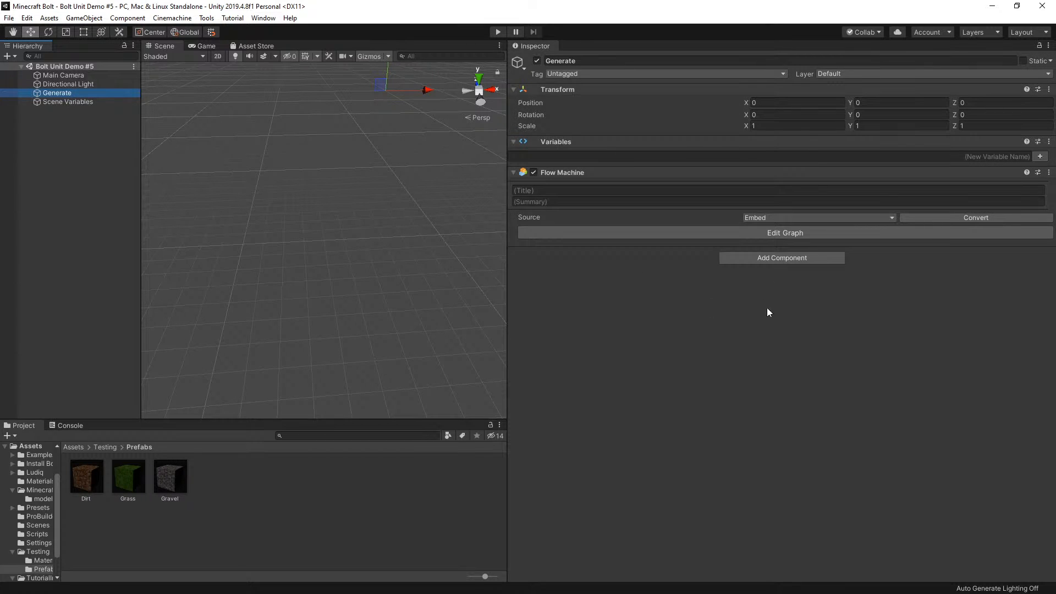
{"action": "left_click", "coordinate": [777, 233]}
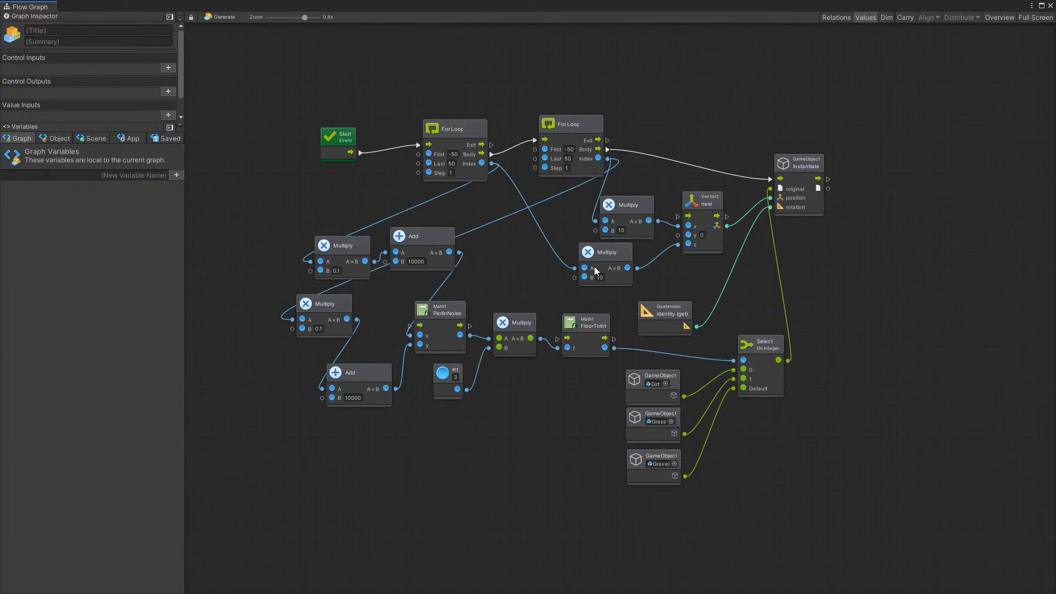
{"action": "scroll", "coordinate": [605, 422], "scroll_direction": "up", "scroll_amount": 2}
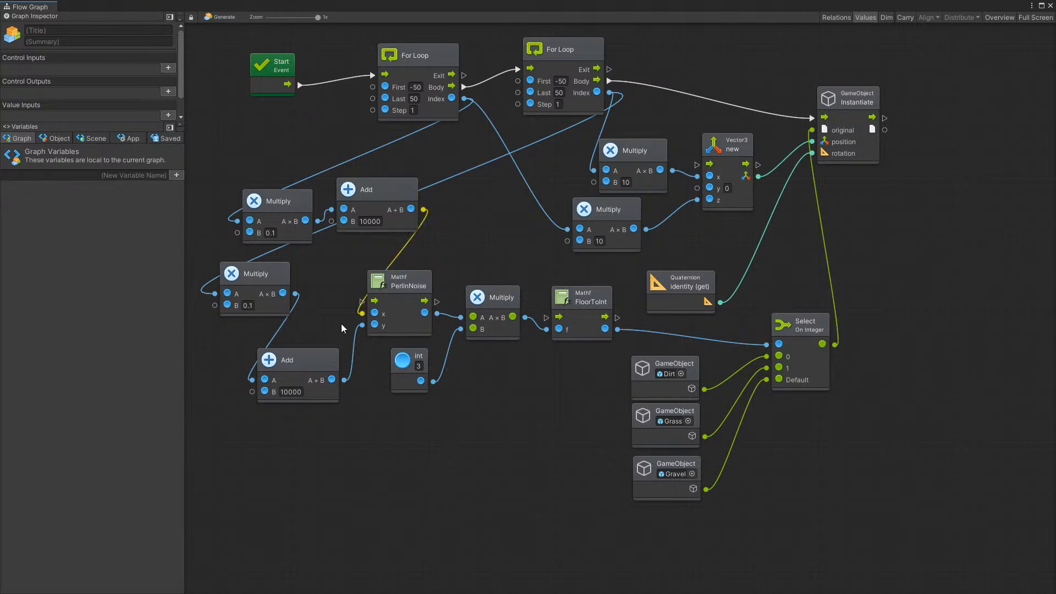
Shift the 0.1 Multiply nodes, the 10000 Add nodes and the PerlinNoise node leftward in the graph
{"action": "left_click_drag", "start_coordinate": [268, 270], "coordinate": [244, 263]}
{"action": "left_click_drag", "start_coordinate": [270, 195], "coordinate": [249, 177]}
{"action": "left_click_drag", "start_coordinate": [401, 188], "coordinate": [386, 185]}
{"action": "left_click_drag", "start_coordinate": [292, 361], "coordinate": [268, 356]}
{"action": "left_click", "coordinate": [400, 285]}
{"action": "left_click_drag", "start_coordinate": [399, 285], "coordinate": [368, 289]}
{"action": "scroll", "coordinate": [540, 299], "scroll_direction": "down", "scroll_amount": 1}
{"action": "left_click", "coordinate": [520, 299]}
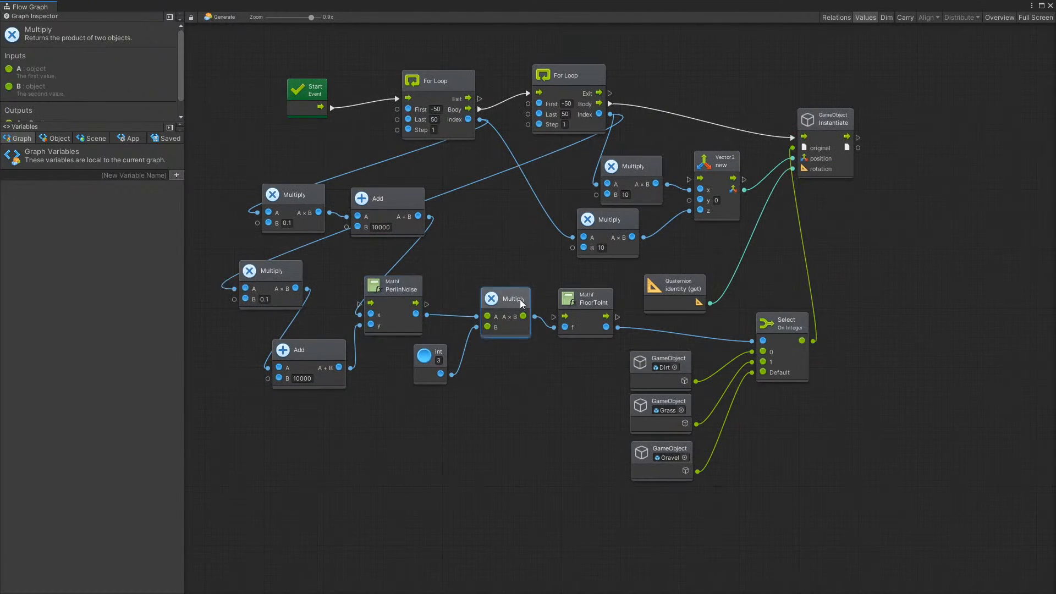
Move the Quaternion identity node beneath the Vector3 node and shift the Select On Integer node rightward
{"action": "left_click_drag", "start_coordinate": [680, 286], "coordinate": [690, 286]}
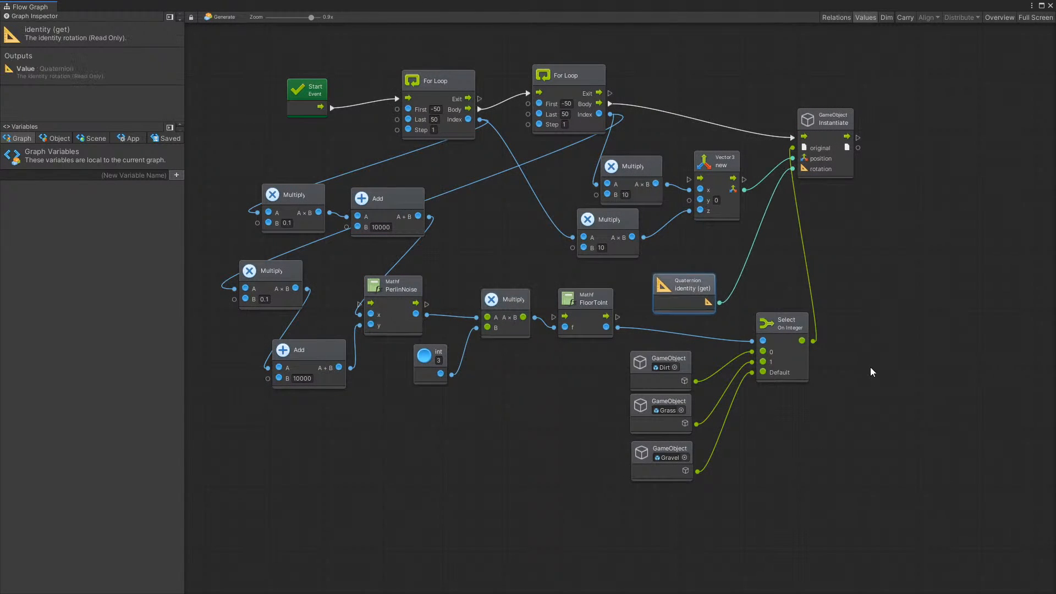
{"action": "left_click_drag", "start_coordinate": [777, 322], "coordinate": [795, 323]}
{"action": "left_click_drag", "start_coordinate": [698, 280], "coordinate": [758, 260]}
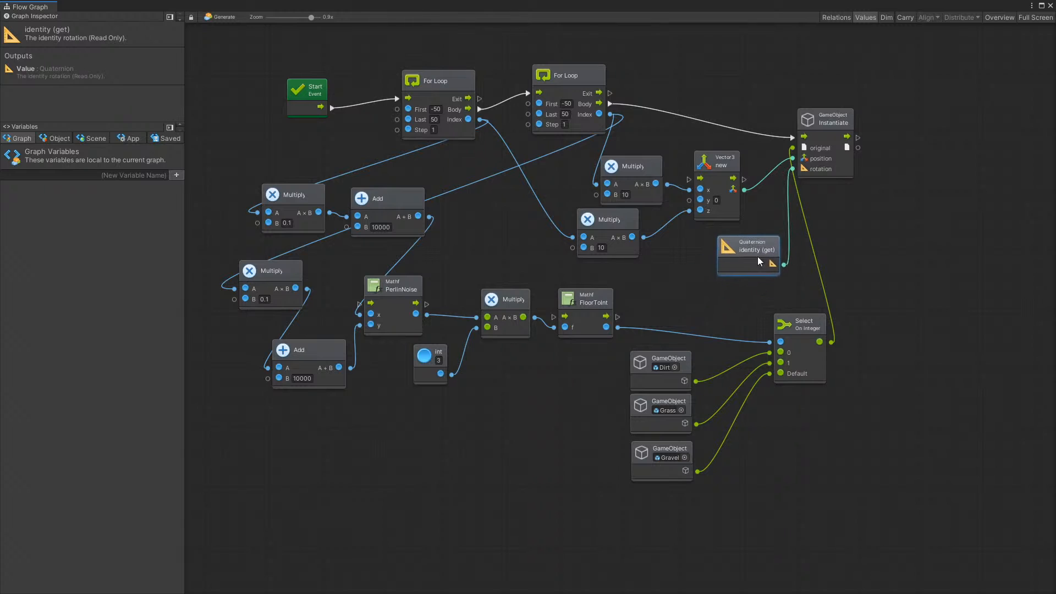
{"action": "left_click_drag", "start_coordinate": [790, 334], "coordinate": [850, 326]}
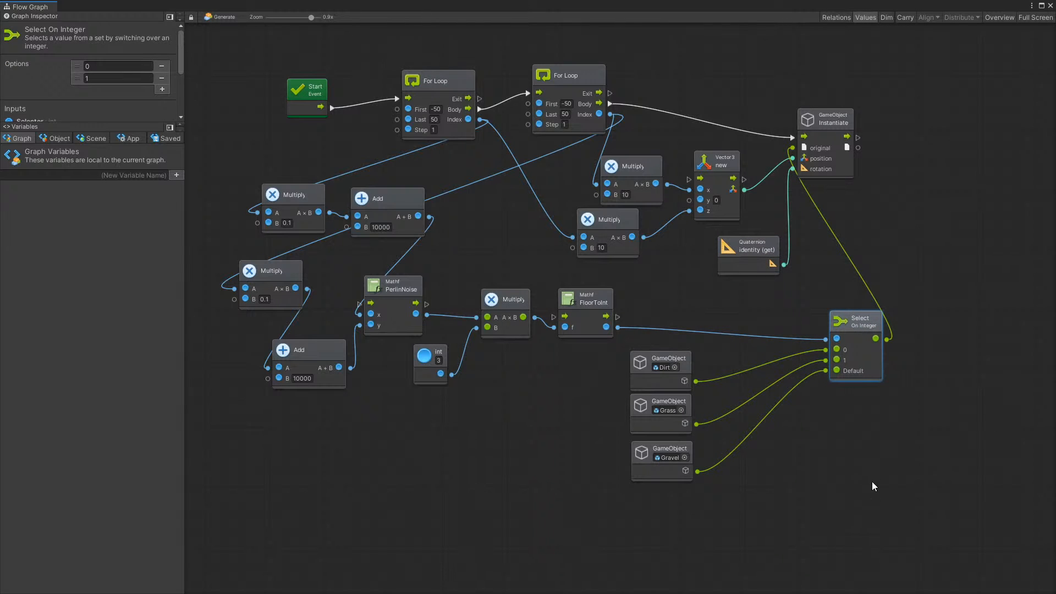
Shift the Select, Dirt, Grass, Gravel, FloorToInt, Multiply and int 3 nodes rightward to leave space after PerlinNoise
{"action": "left_click_drag", "start_coordinate": [872, 481], "coordinate": [652, 313]}
{"action": "left_click_drag", "start_coordinate": [682, 365], "coordinate": [816, 367]}
{"action": "left_click_drag", "start_coordinate": [615, 290], "coordinate": [808, 289]}
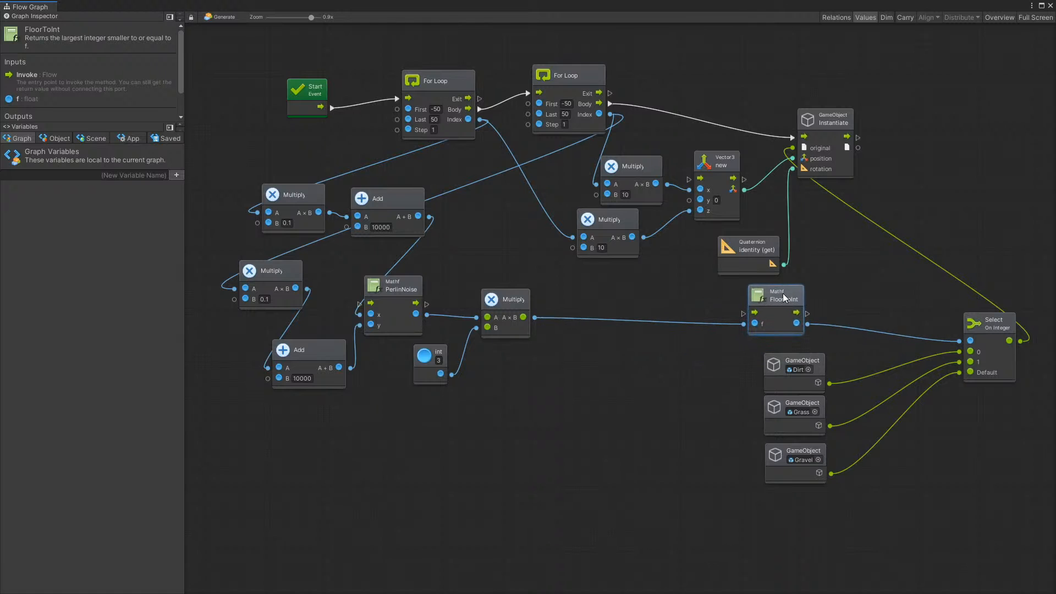
{"action": "left_click_drag", "start_coordinate": [525, 302], "coordinate": [712, 302]}
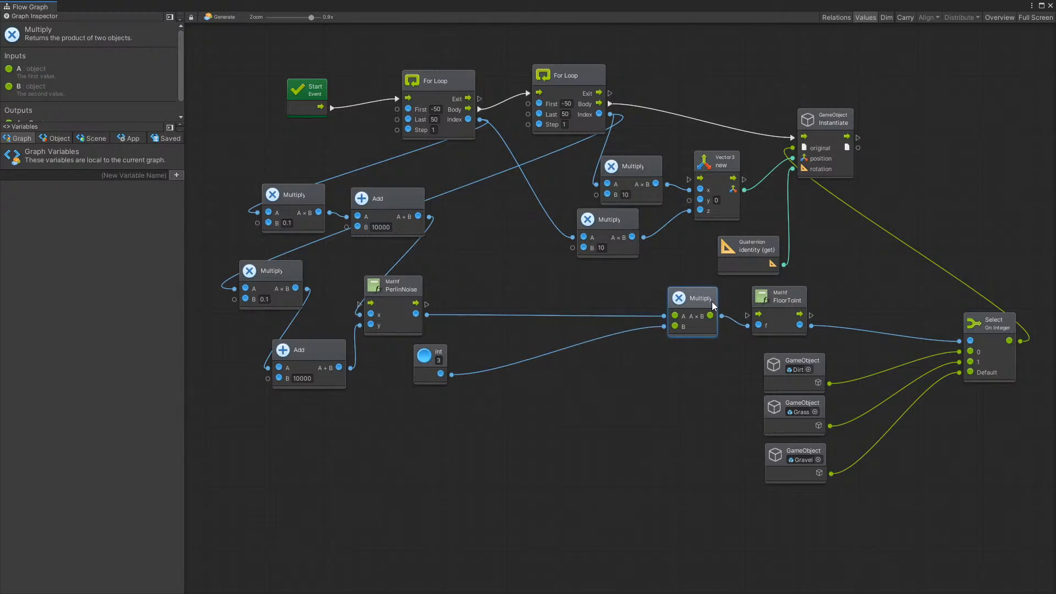
{"action": "left_click_drag", "start_coordinate": [432, 349], "coordinate": [616, 345]}
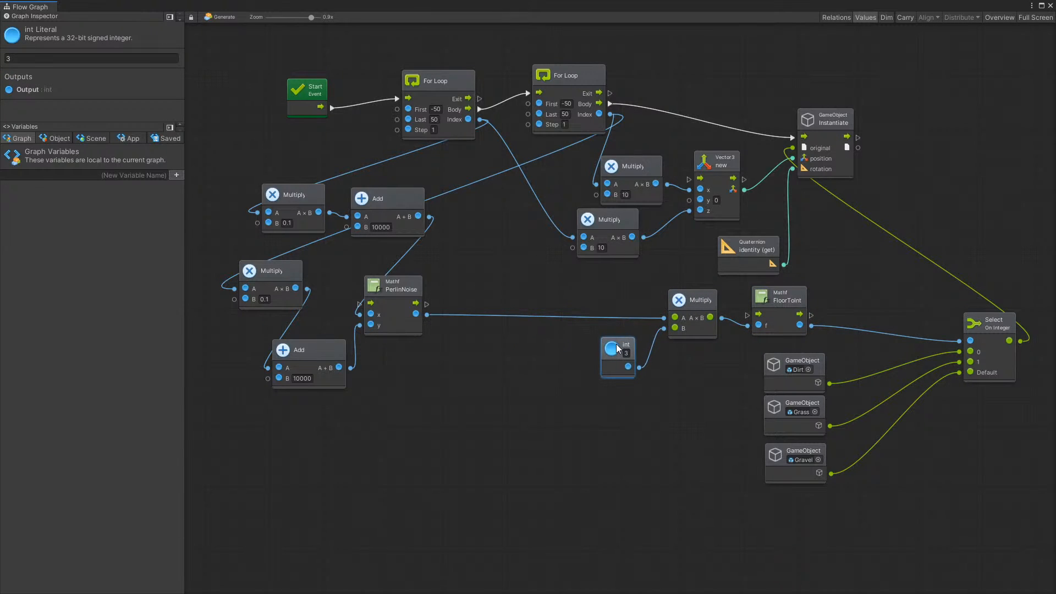
{"action": "right_click", "coordinate": [834, 339]}
{"action": "left_click", "coordinate": [727, 457]}
{"action": "left_click", "coordinate": [508, 380]}
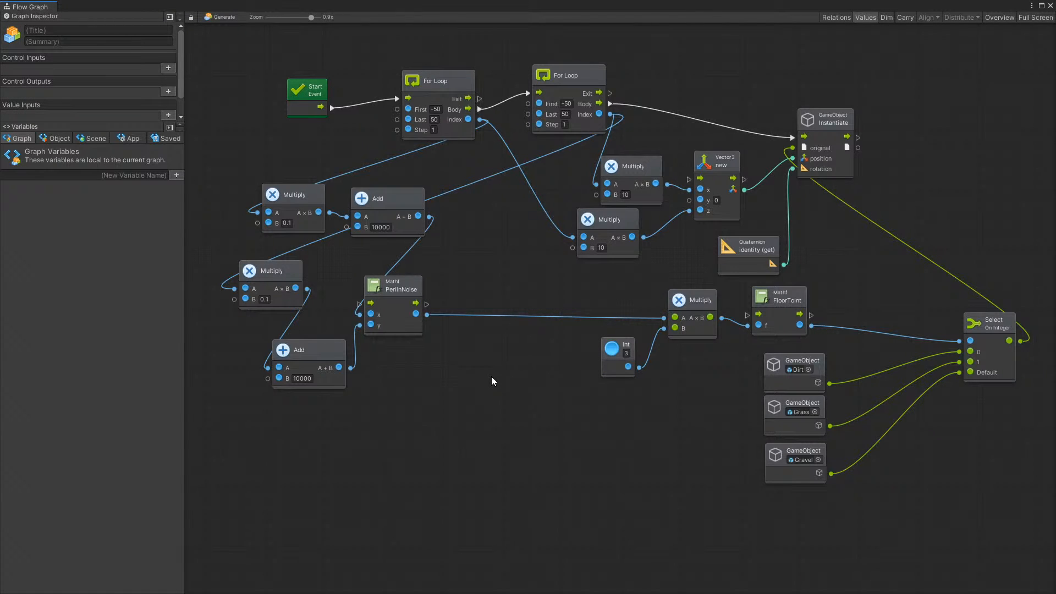
{"action": "scroll", "coordinate": [491, 376], "scroll_direction": "down", "scroll_amount": 4}
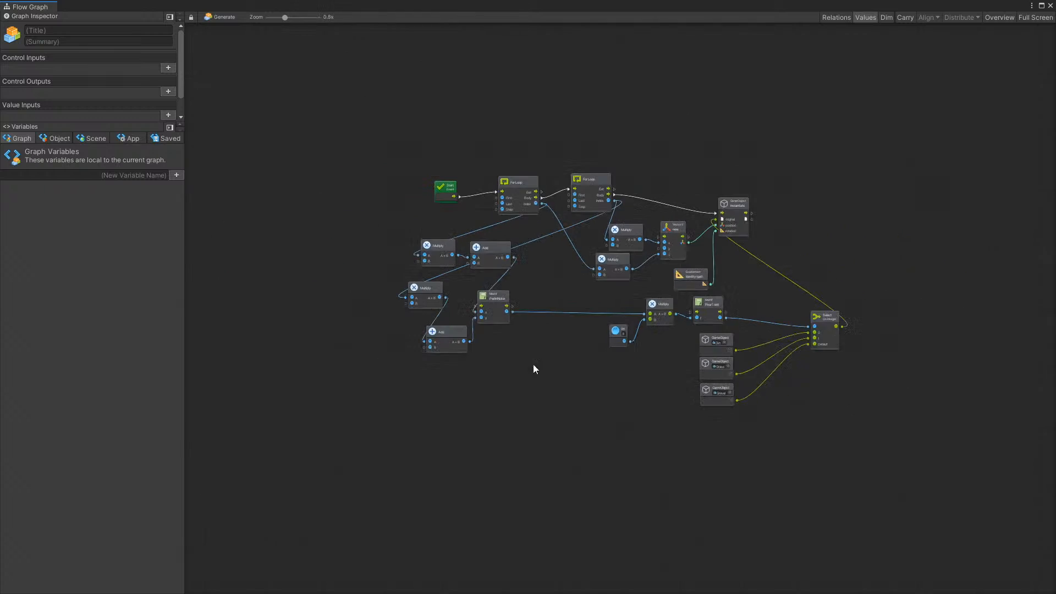
{"action": "scroll", "coordinate": [633, 353], "scroll_direction": "up", "scroll_amount": 3}
{"action": "scroll", "coordinate": [771, 340], "scroll_direction": "down", "scroll_amount": 3}
{"action": "scroll", "coordinate": [803, 328], "scroll_direction": "up", "scroll_amount": 2}
{"action": "scroll", "coordinate": [804, 328], "scroll_direction": "up", "scroll_amount": 1}
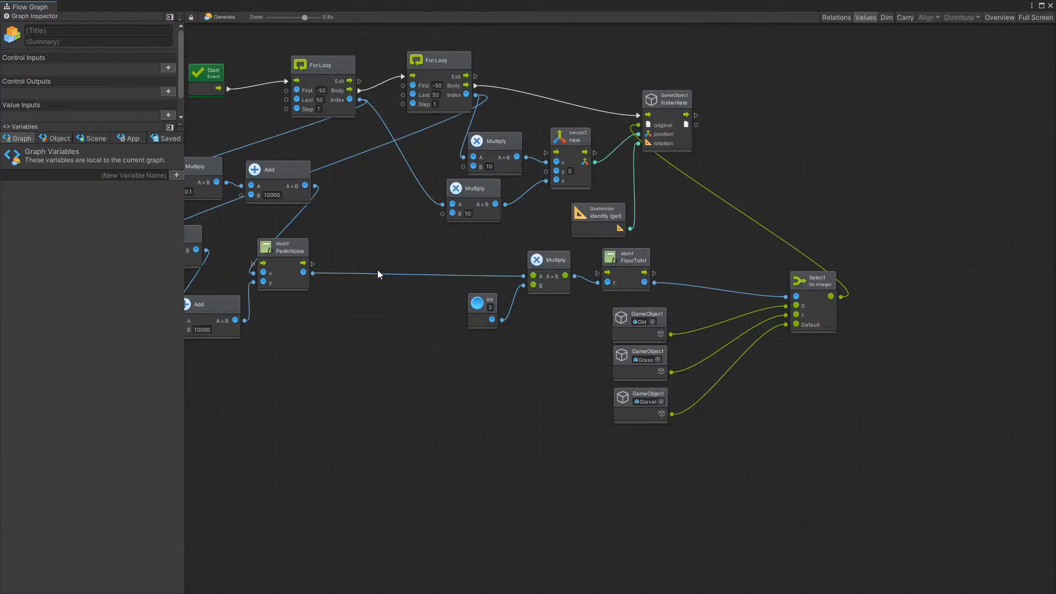
{"action": "scroll", "coordinate": [327, 266], "scroll_direction": "down", "scroll_amount": 1}
{"action": "scroll", "coordinate": [308, 272], "scroll_direction": "up", "scroll_amount": 1}
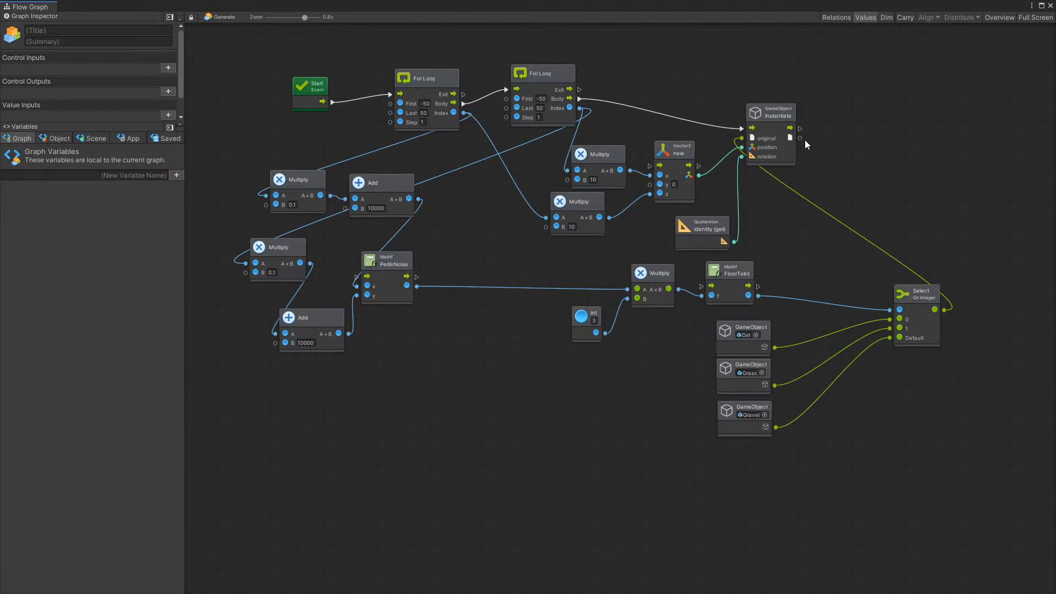
Disconnect the PerlinNoise output from the Multiply node that feeds FloorToInt
{"action": "right_click", "coordinate": [417, 286]}
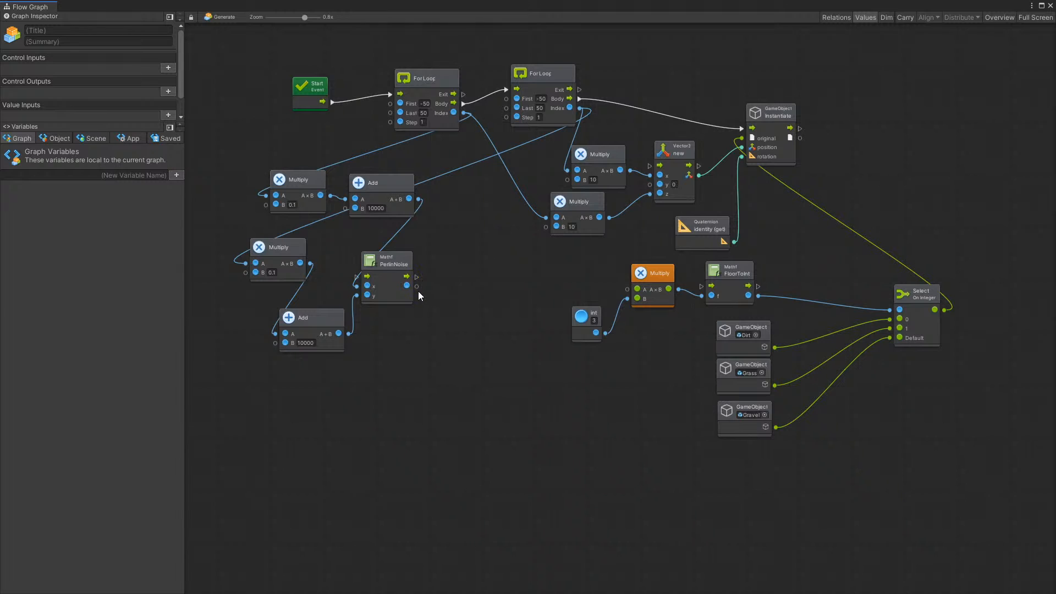
{"action": "left_click_drag", "start_coordinate": [417, 286], "coordinate": [477, 284]}
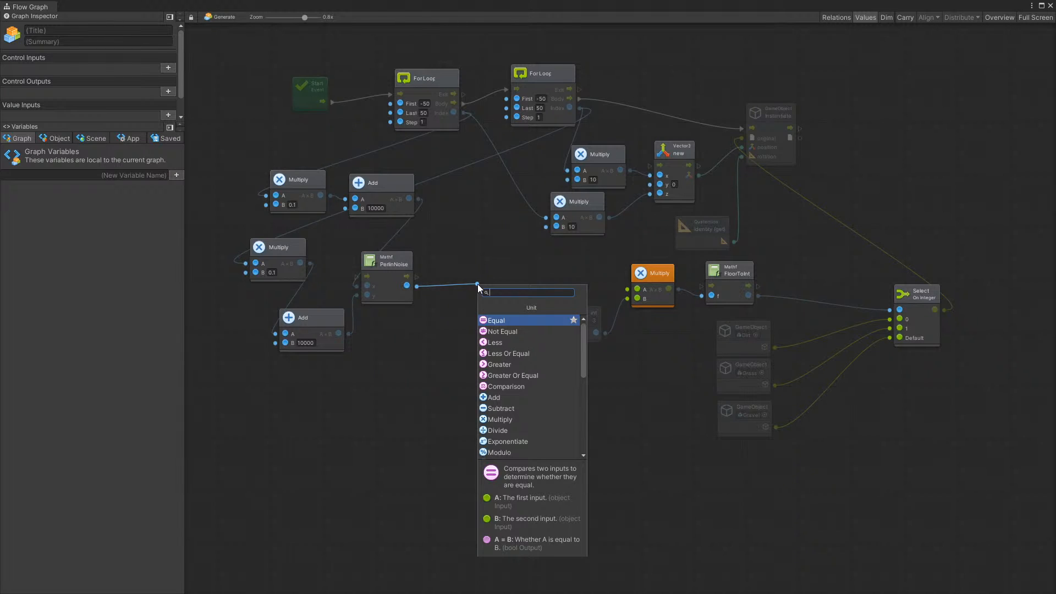
{"action": "key", "text": "Escape"}
Select the PerlinNoise node, show the port relations inside the graph's nodes, and hide them again
{"action": "left_click", "coordinate": [427, 258]}
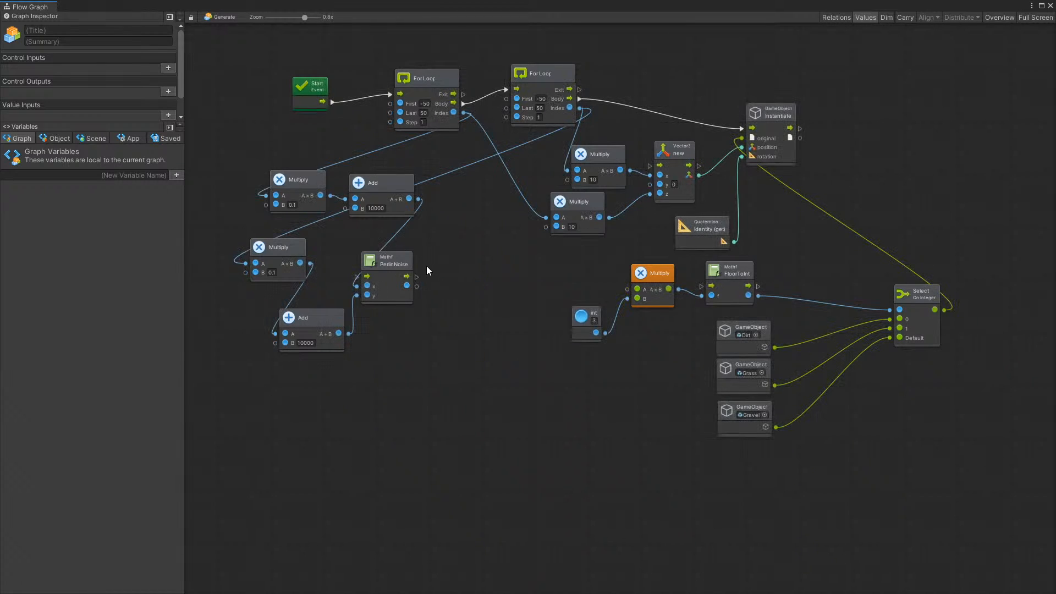
{"action": "left_click", "coordinate": [837, 18]}
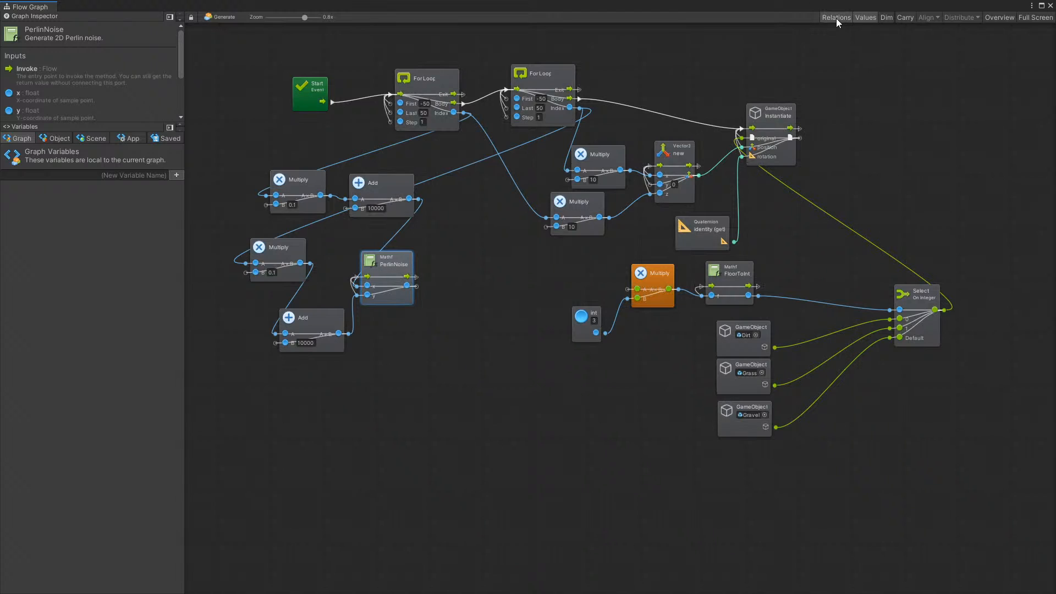
{"action": "left_click", "coordinate": [836, 18]}
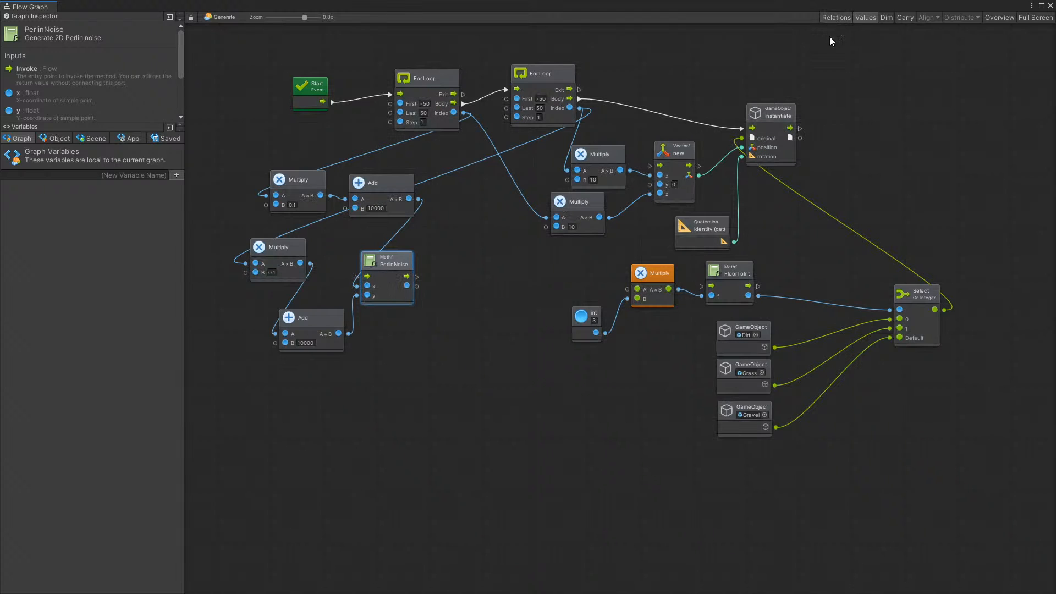
Route the second For Loop's Body through PerlinNoise into Instantiate, and connect the PerlinNoise result to input A of the Multiply feeding FloorToInt
{"action": "left_click", "coordinate": [579, 99]}
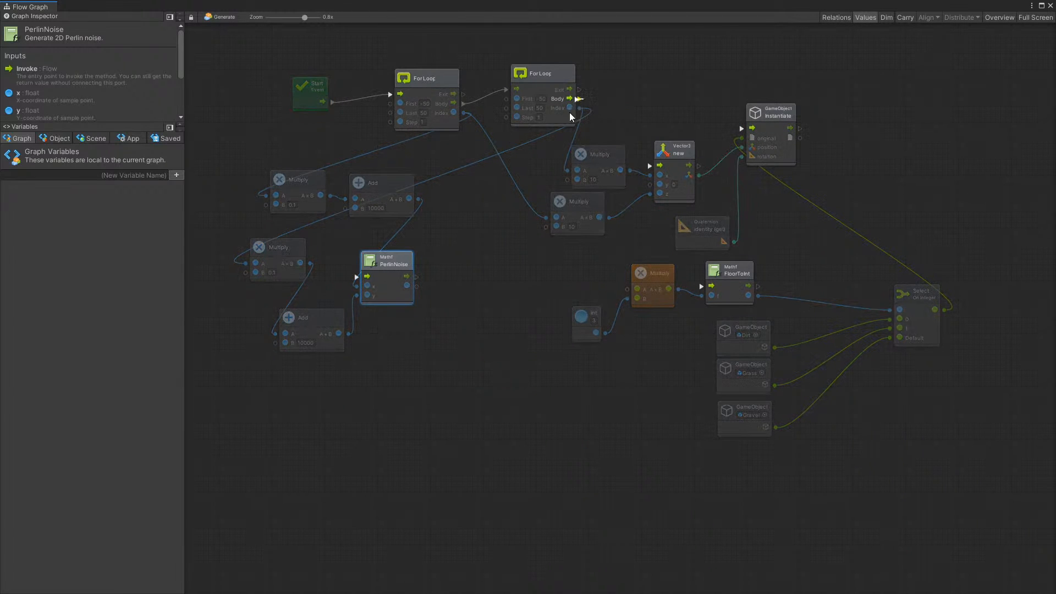
{"action": "left_click", "coordinate": [357, 278]}
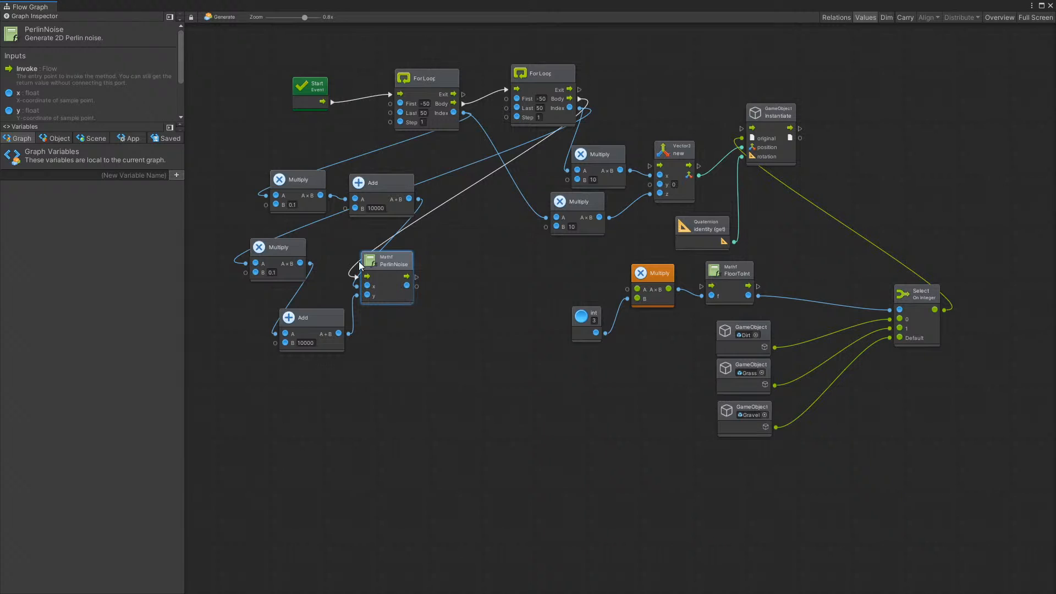
{"action": "left_click_drag", "start_coordinate": [417, 277], "coordinate": [741, 129]}
{"action": "left_click_drag", "start_coordinate": [417, 286], "coordinate": [626, 288]}
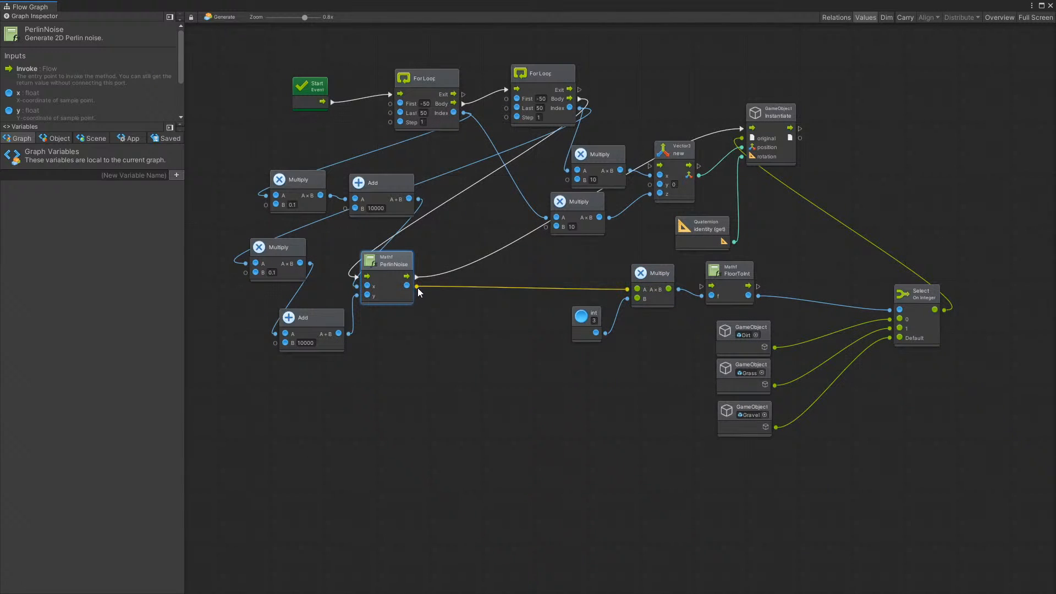
Add a Transform.localScale (set) node to the flow after Instantiate and place it to the right of that node
{"action": "left_click_drag", "start_coordinate": [799, 138], "coordinate": [879, 147]}
{"action": "left_click", "coordinate": [869, 119]}
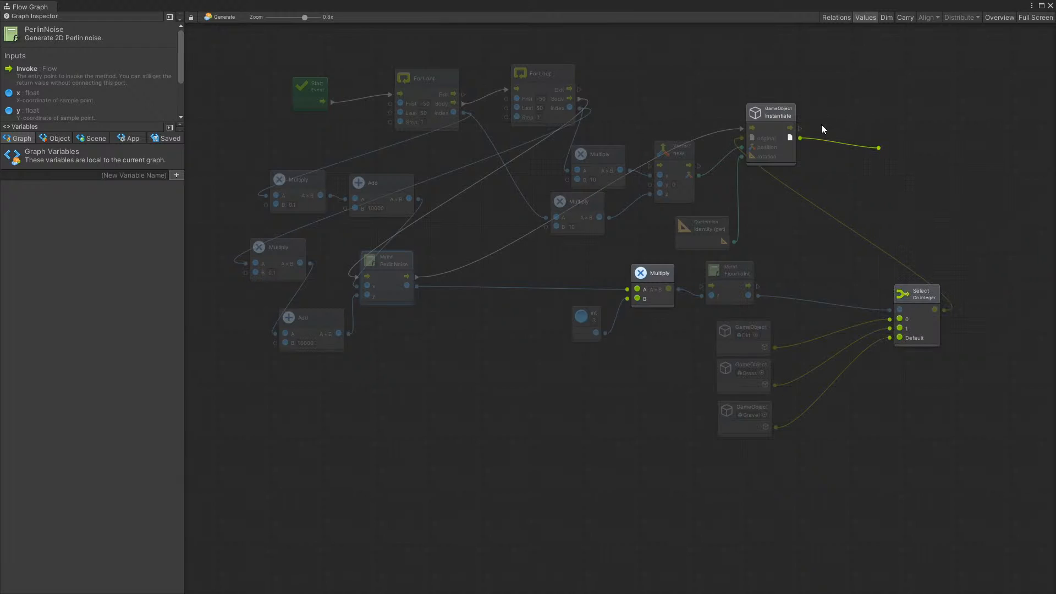
{"action": "left_click_drag", "start_coordinate": [800, 128], "coordinate": [896, 117]}
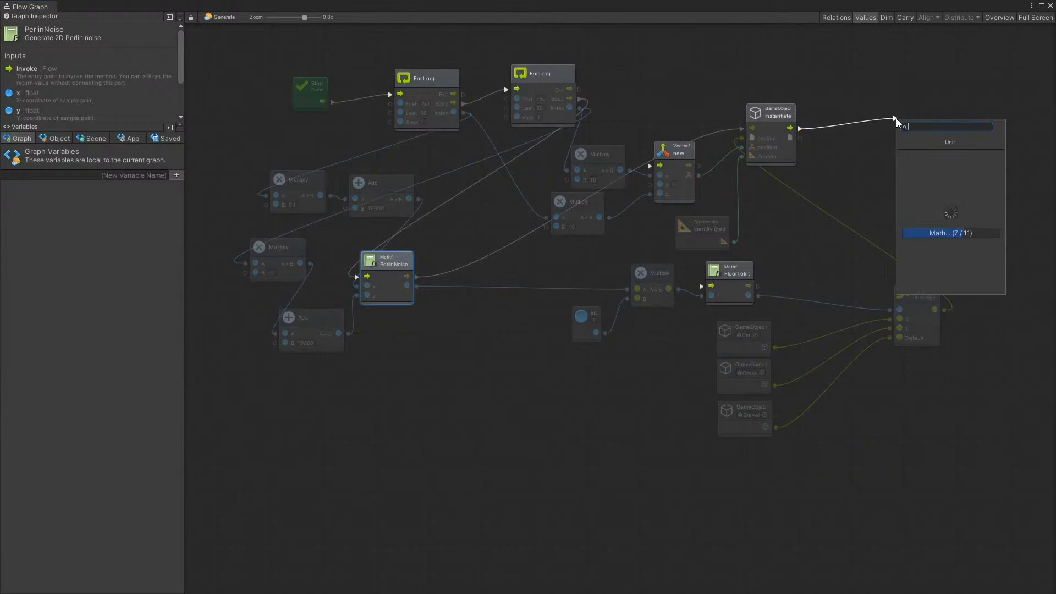
{"action": "type", "text": "set "}
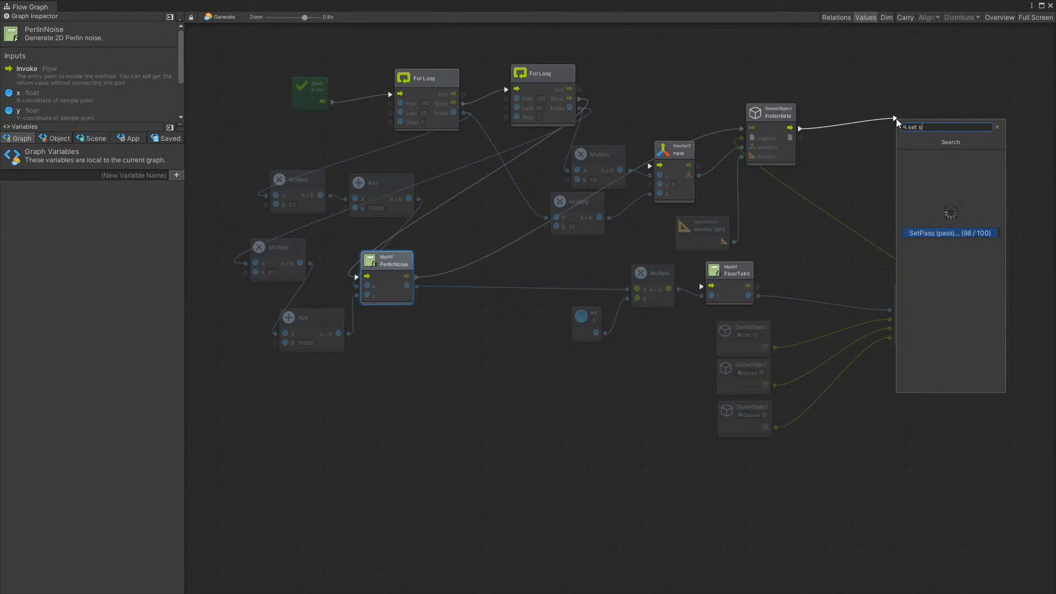
{"action": "type", "text": "sc"}
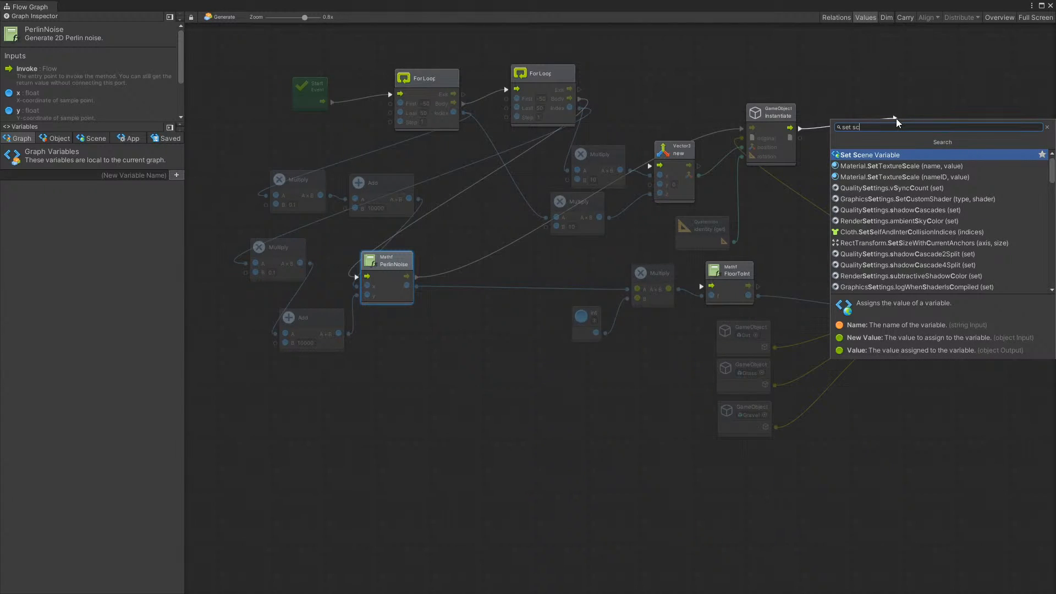
{"action": "key", "text": "BackSpace"}
{"action": "key", "text": "BackSpace"}
{"action": "key", "text": "BackSpace"}
{"action": "key", "text": "BackSpace"}
{"action": "key", "text": "BackSpace"}
{"action": "key", "text": "BackSpace"}
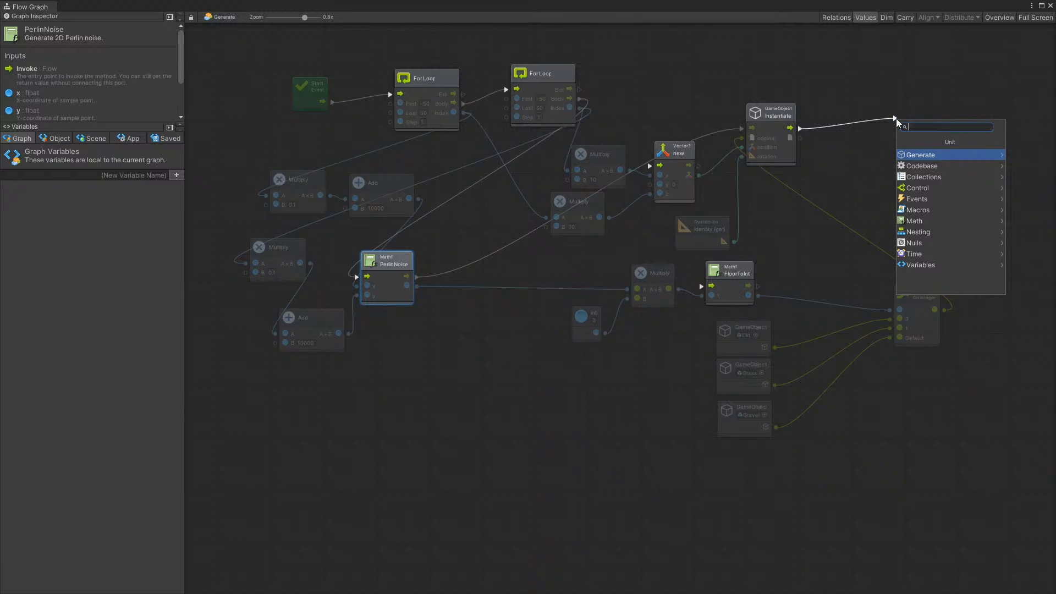
{"action": "type", "text": "tranf"}
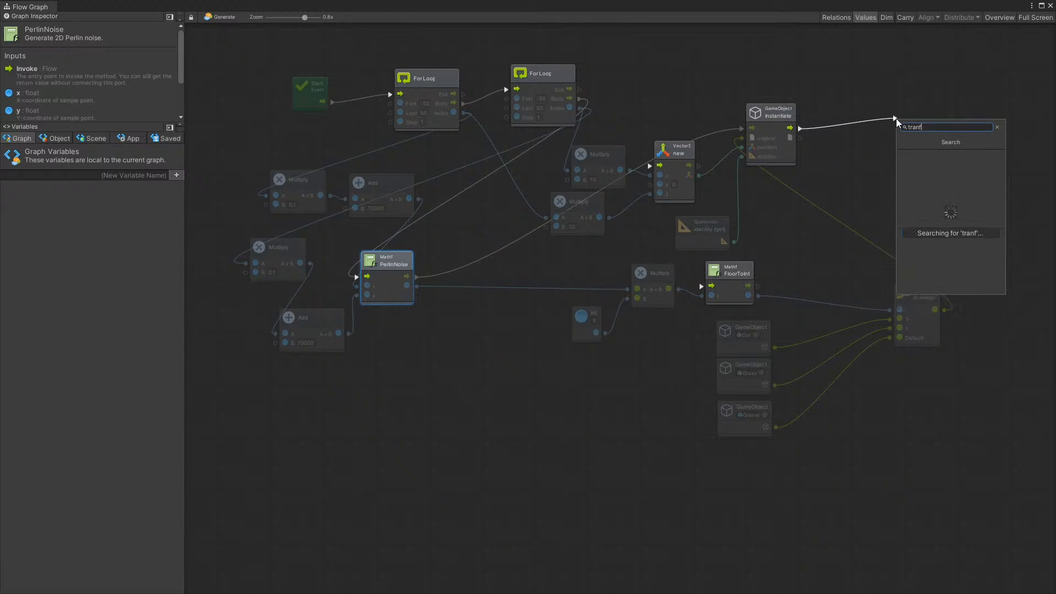
{"action": "type", "text": ".sca"}
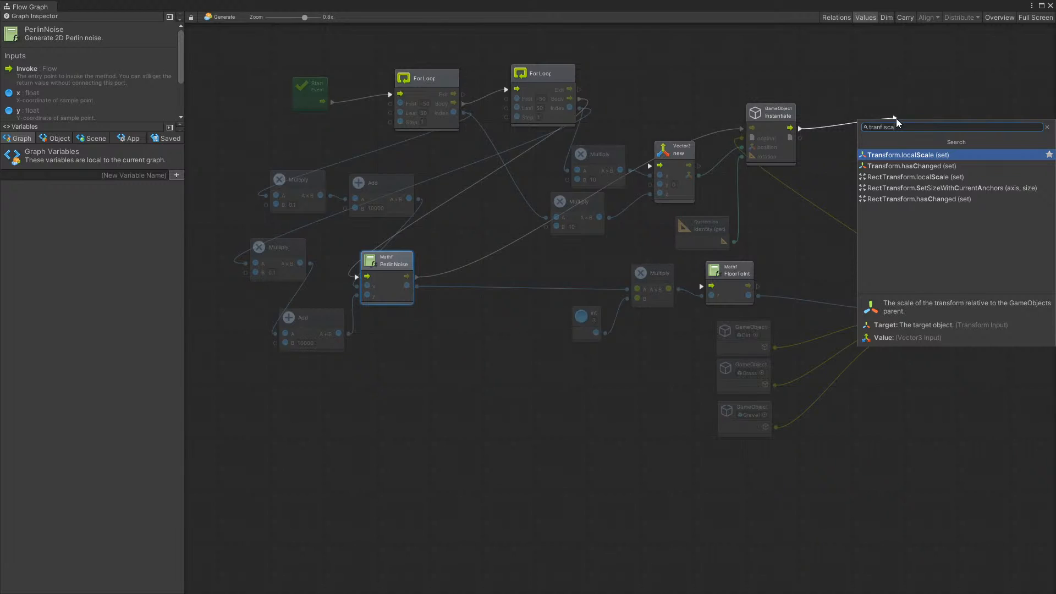
{"action": "key", "text": "Return"}
{"action": "left_click_drag", "start_coordinate": [965, 122], "coordinate": [1004, 132]}
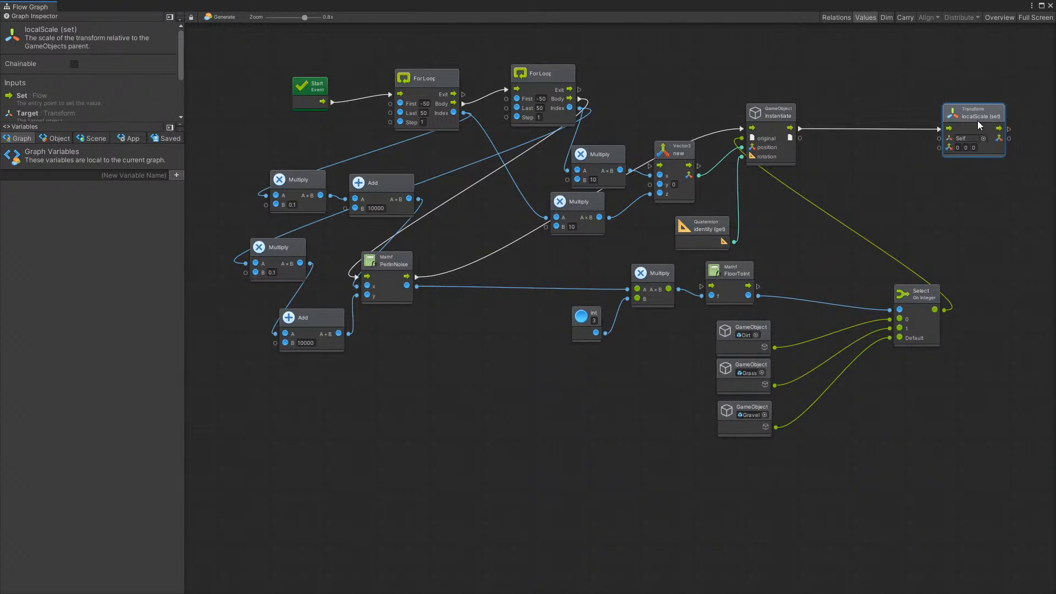
Feed the localScale value from a new Vector3 (x, y, z) node with x and z set to 10, and arrange both nodes
{"action": "left_click_drag", "start_coordinate": [939, 148], "coordinate": [911, 183]}
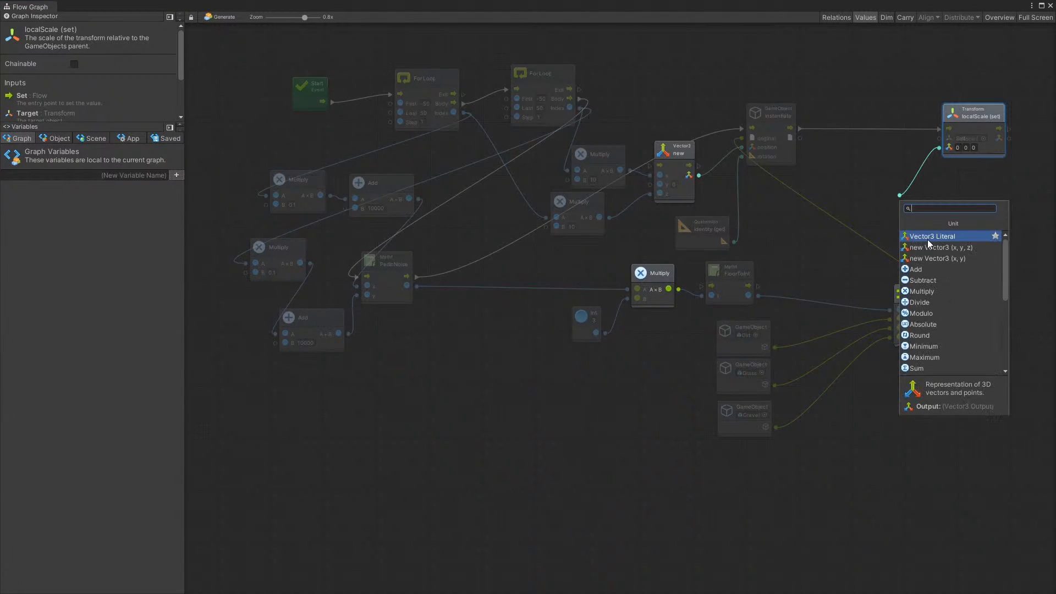
{"action": "left_click", "coordinate": [969, 249]}
{"action": "left_click_drag", "start_coordinate": [896, 170], "coordinate": [916, 159]}
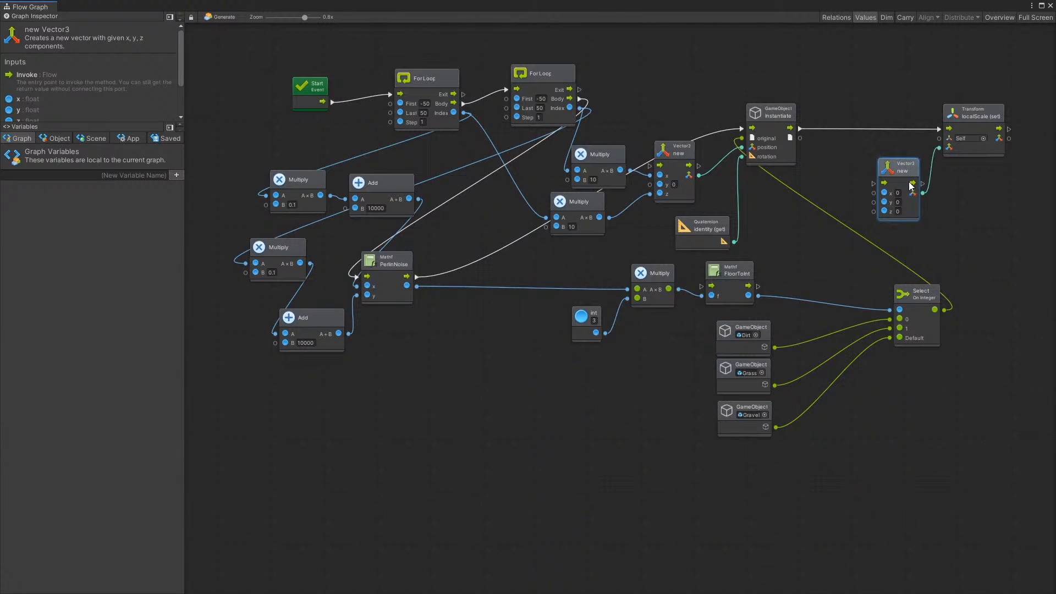
{"action": "left_click", "coordinate": [901, 193]}
{"action": "left_click", "coordinate": [900, 211]}
{"action": "type", "text": "10"}
{"action": "left_click_drag", "start_coordinate": [907, 169], "coordinate": [913, 172]}
{"action": "left_click_drag", "start_coordinate": [951, 125], "coordinate": [979, 123]}
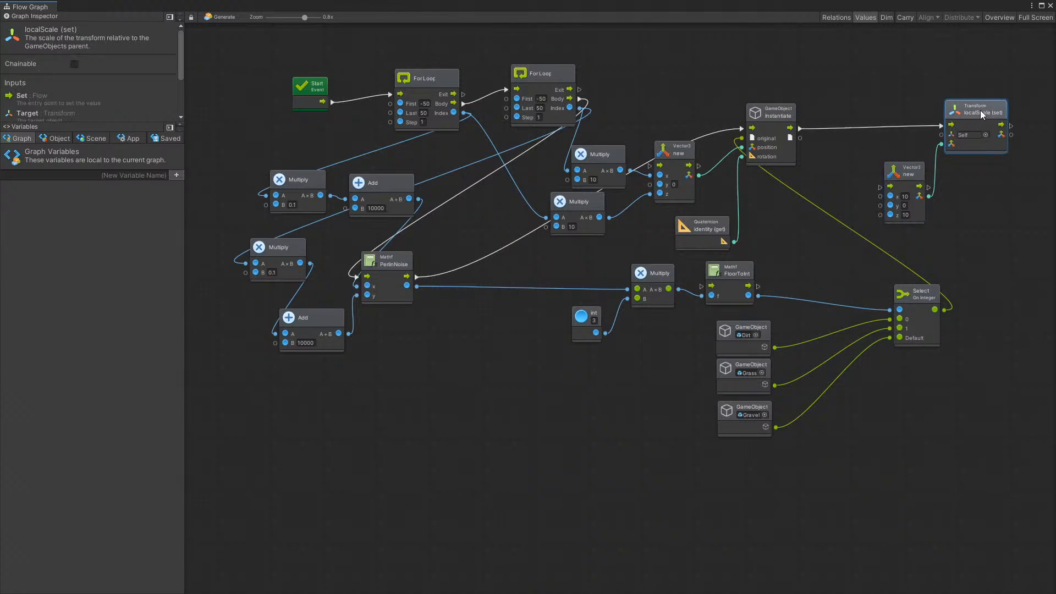
{"action": "left_click_drag", "start_coordinate": [900, 177], "coordinate": [924, 177]}
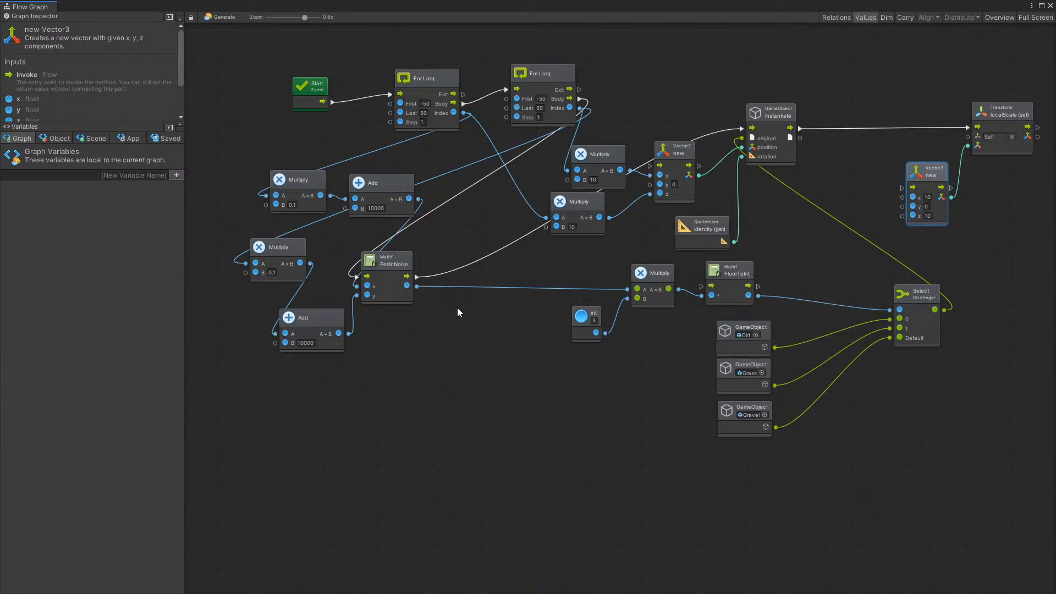
Multiply the PerlinNoise result by 50 with a new scalar Multiply node and connect its output to the scale Vector3's y input
{"action": "left_click_drag", "start_coordinate": [417, 286], "coordinate": [800, 228]}
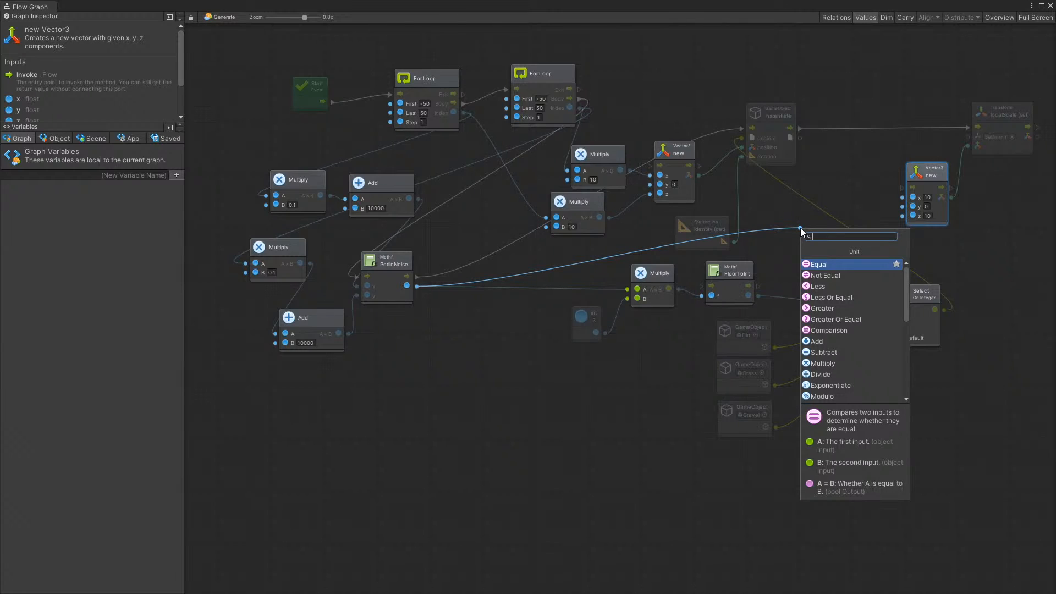
{"action": "type", "text": "m"}
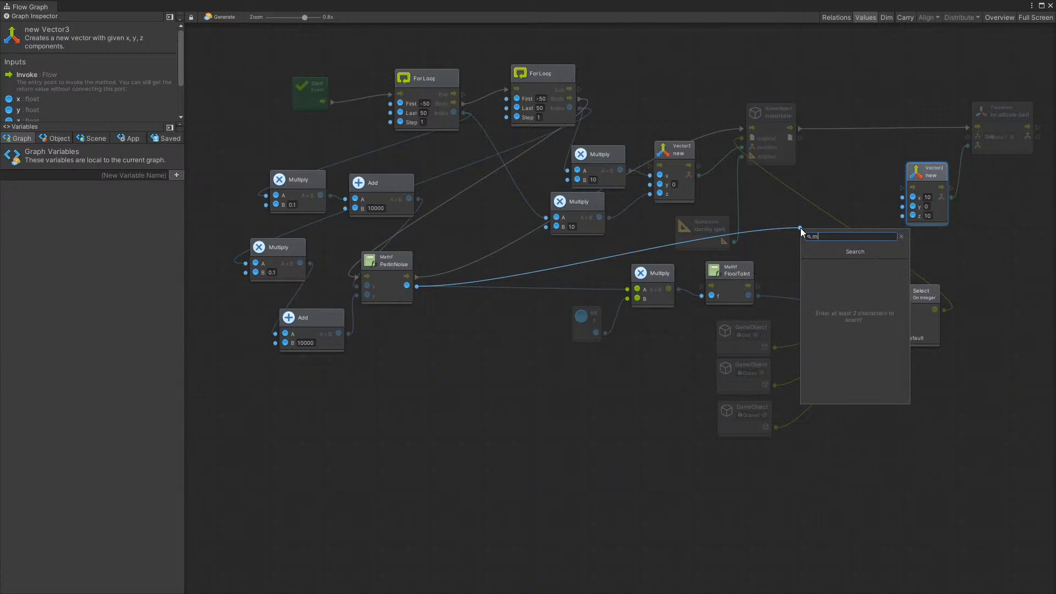
{"action": "type", "text": "ul"}
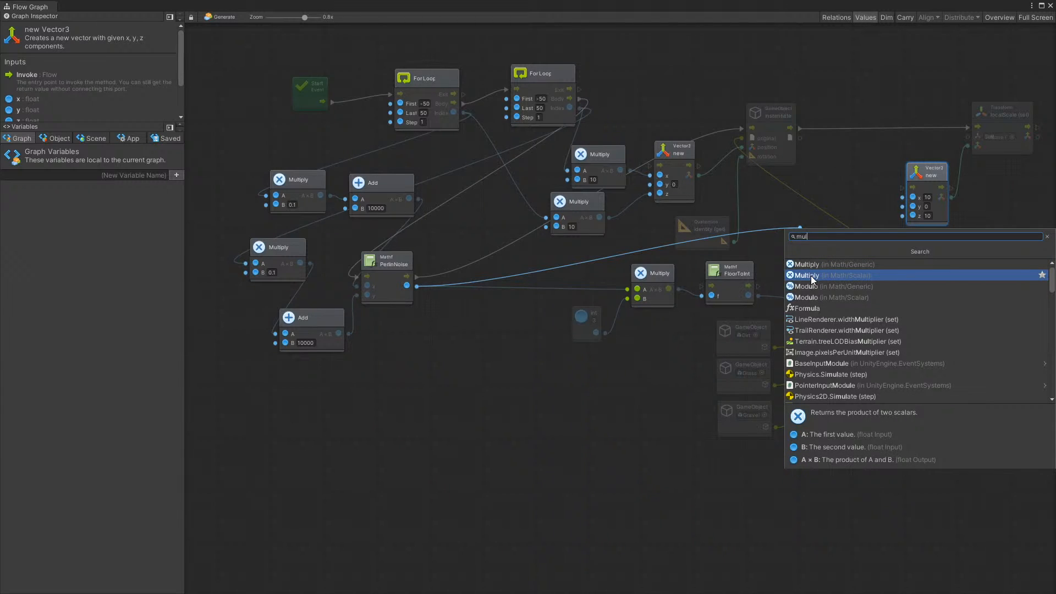
{"action": "left_click", "coordinate": [811, 276]}
{"action": "left_click", "coordinate": [825, 237]}
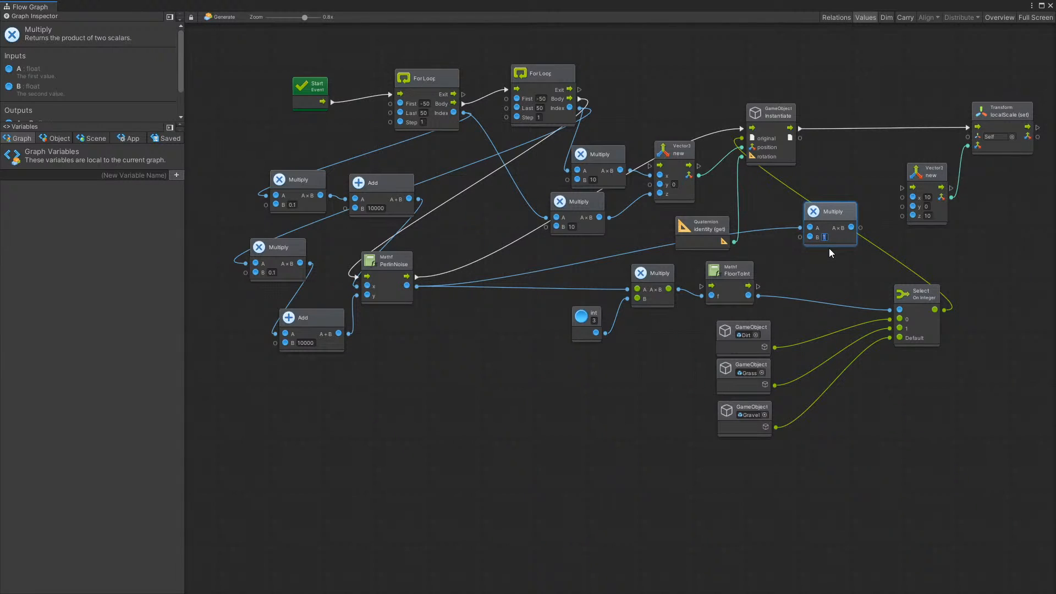
{"action": "type", "text": "50"}
{"action": "left_click_drag", "start_coordinate": [835, 210], "coordinate": [902, 207]}
{"action": "left_click", "coordinate": [854, 209]}
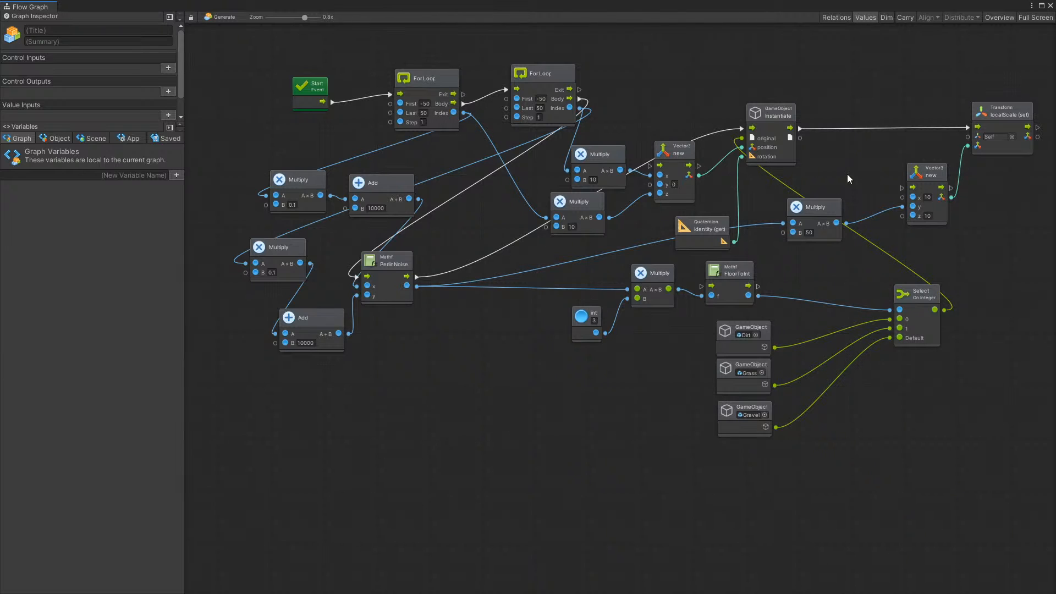
Close the graph, play the scene, inspect a generated dirt cube's scale in the Scene view, and stop playback
{"action": "left_click", "coordinate": [1052, 6]}
{"action": "left_click", "coordinate": [497, 31]}
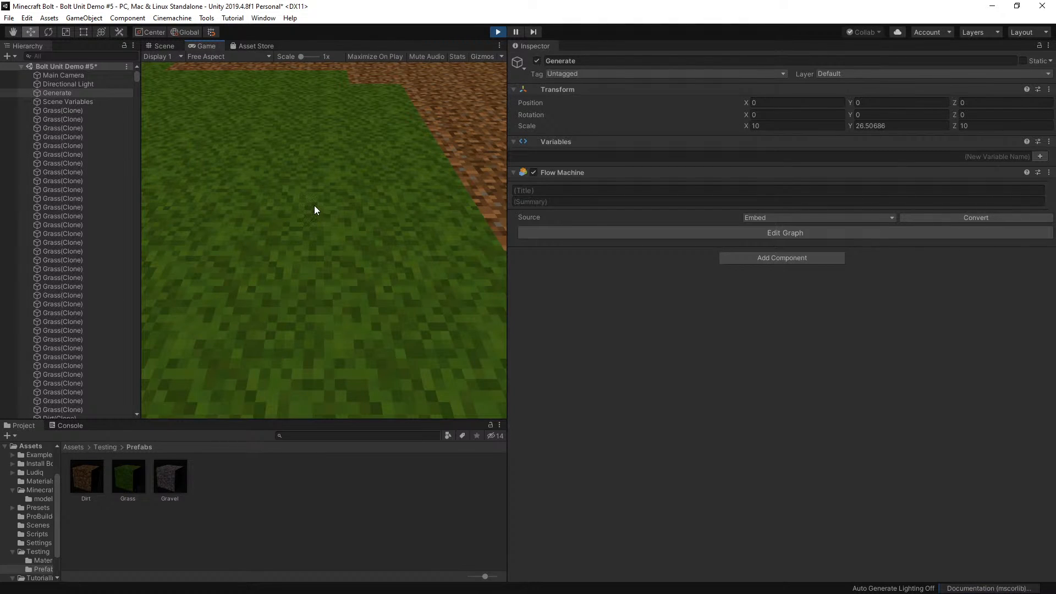
{"action": "left_click", "coordinate": [163, 46]}
{"action": "scroll", "coordinate": [324, 126], "scroll_direction": "up", "scroll_amount": 5}
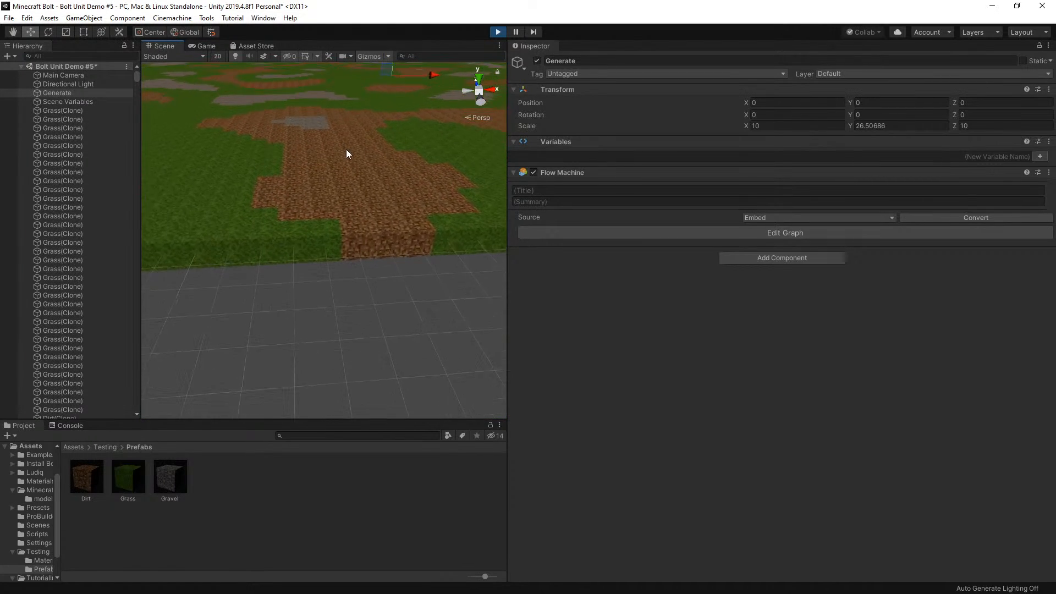
{"action": "left_click", "coordinate": [332, 138]}
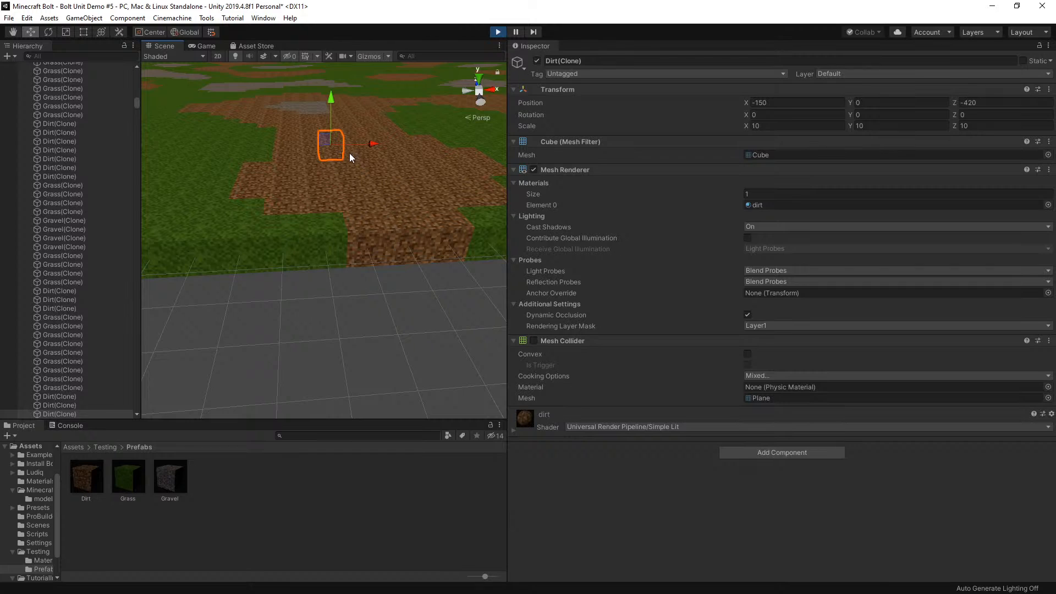
{"action": "left_click", "coordinate": [497, 32]}
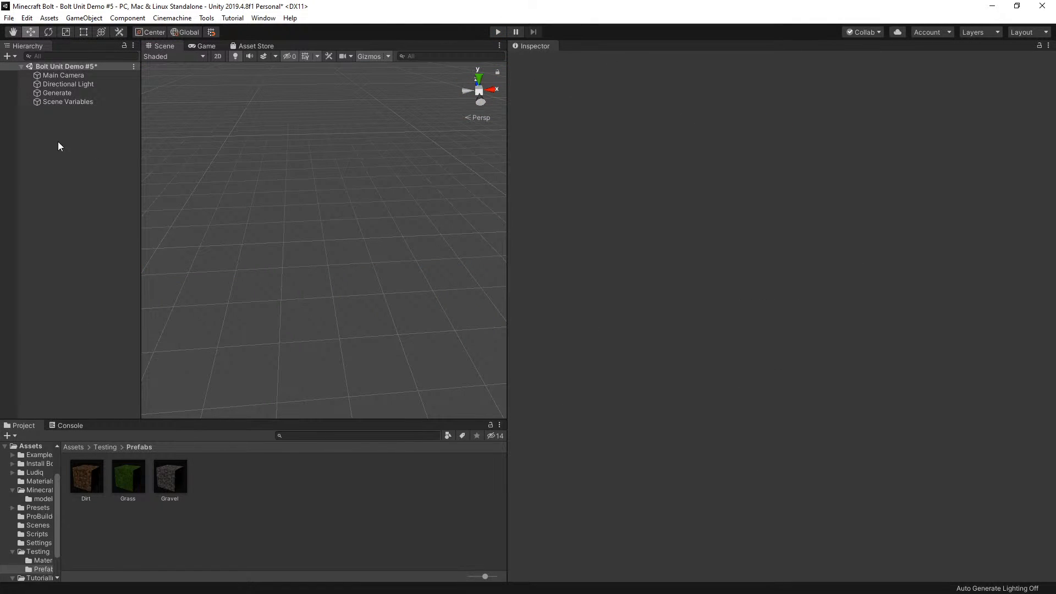
Reopen the Generate object's flow graph, connect Instantiate's object output to the localScale node's target, and close the graph
{"action": "left_click", "coordinate": [61, 93]}
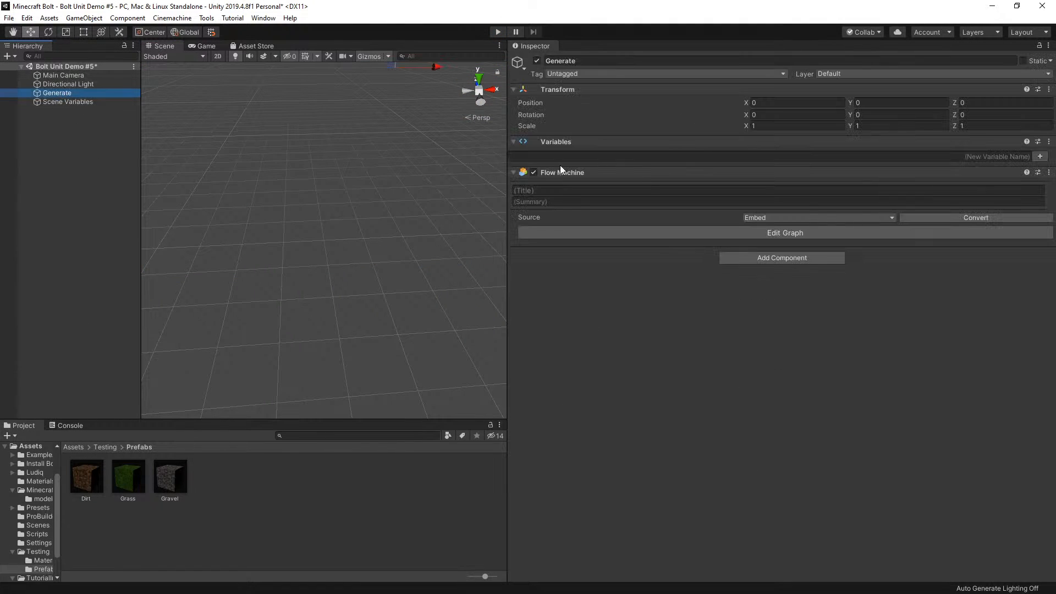
{"action": "left_click", "coordinate": [743, 234]}
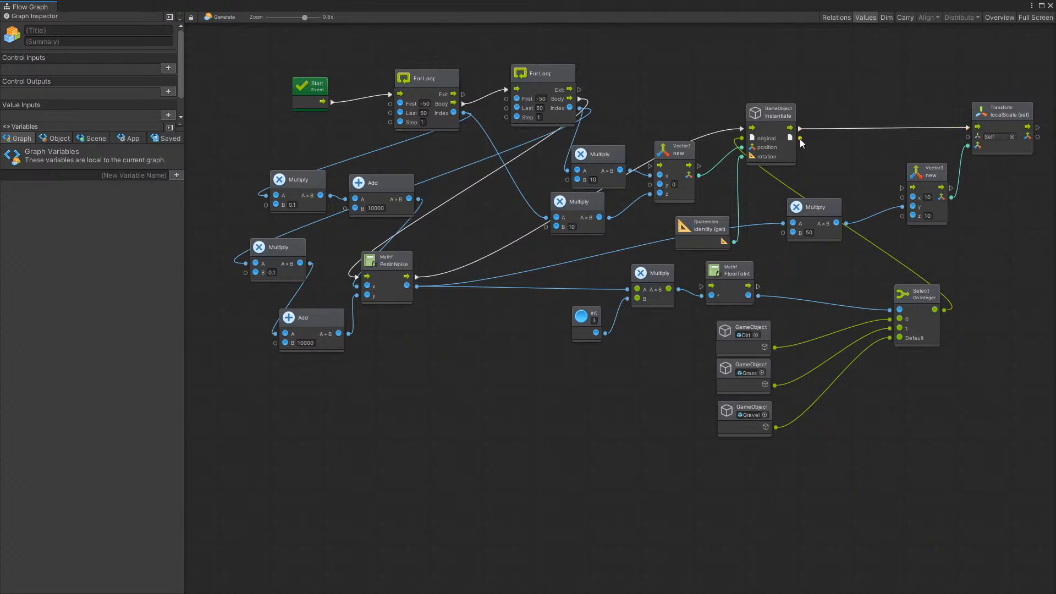
{"action": "left_click_drag", "start_coordinate": [801, 138], "coordinate": [969, 137]}
{"action": "left_click", "coordinate": [1051, 6]}
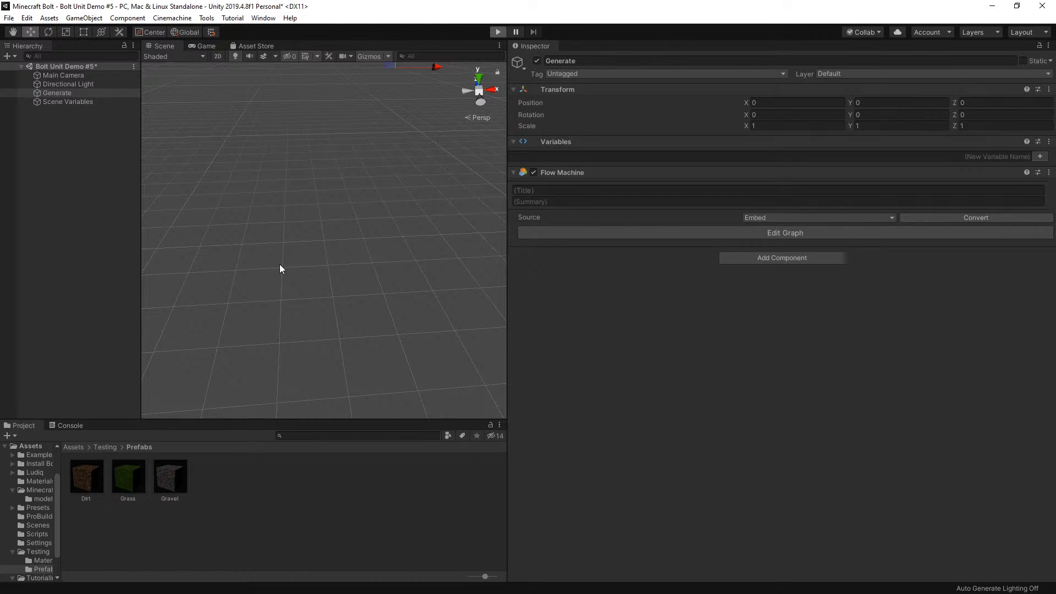
Play the scene and view the whole generated terrain from a wider angle in the Scene view
{"action": "key", "text": "ctrl+p"}
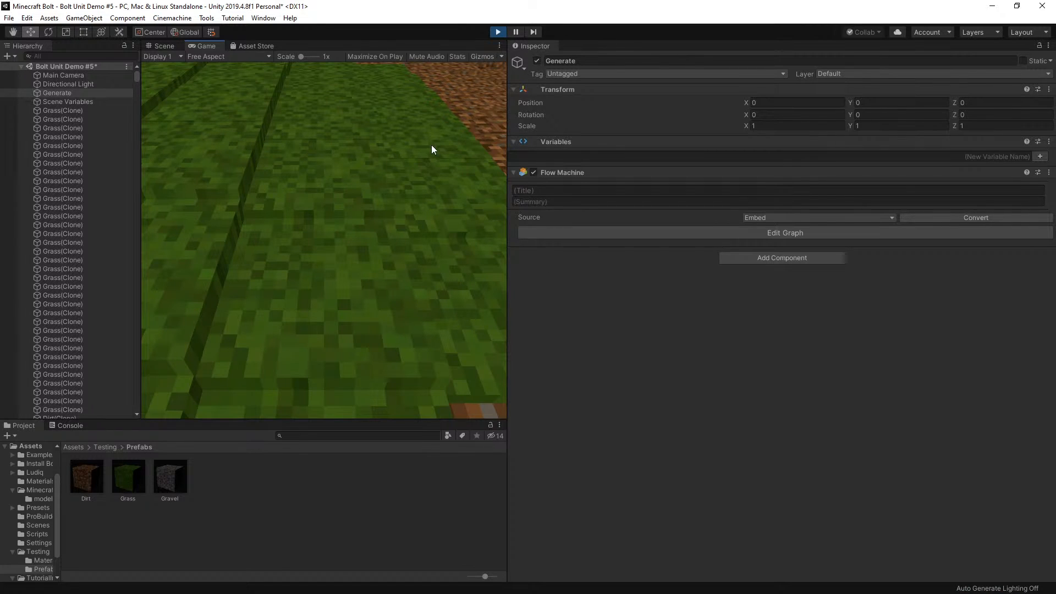
{"action": "left_click", "coordinate": [165, 46]}
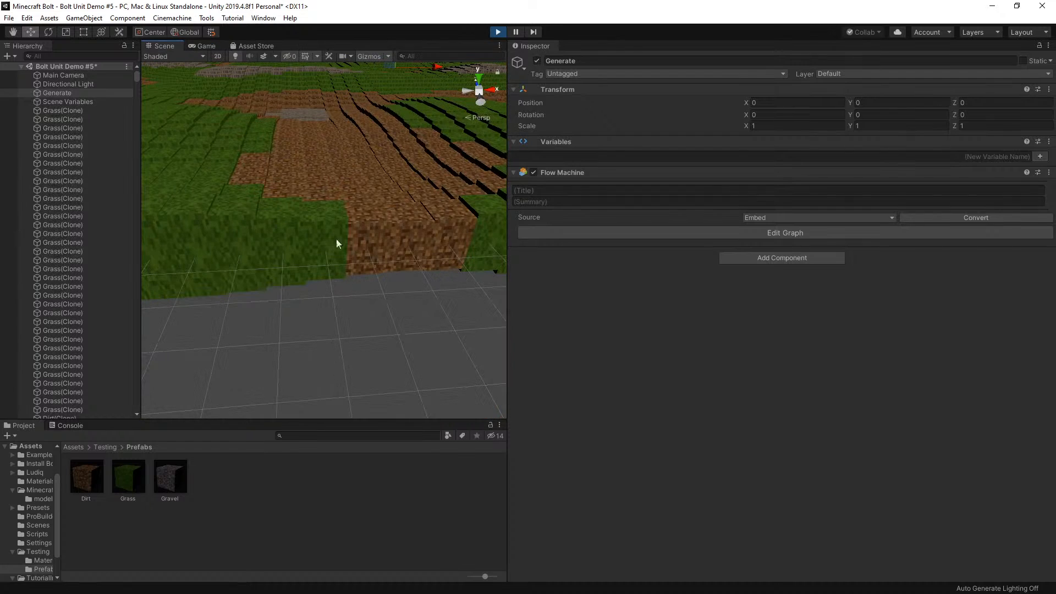
{"action": "right_click_drag", "start_coordinate": [324, 233], "coordinate": [370, 173]}
{"action": "scroll", "coordinate": [347, 260], "scroll_direction": "down", "scroll_amount": 4}
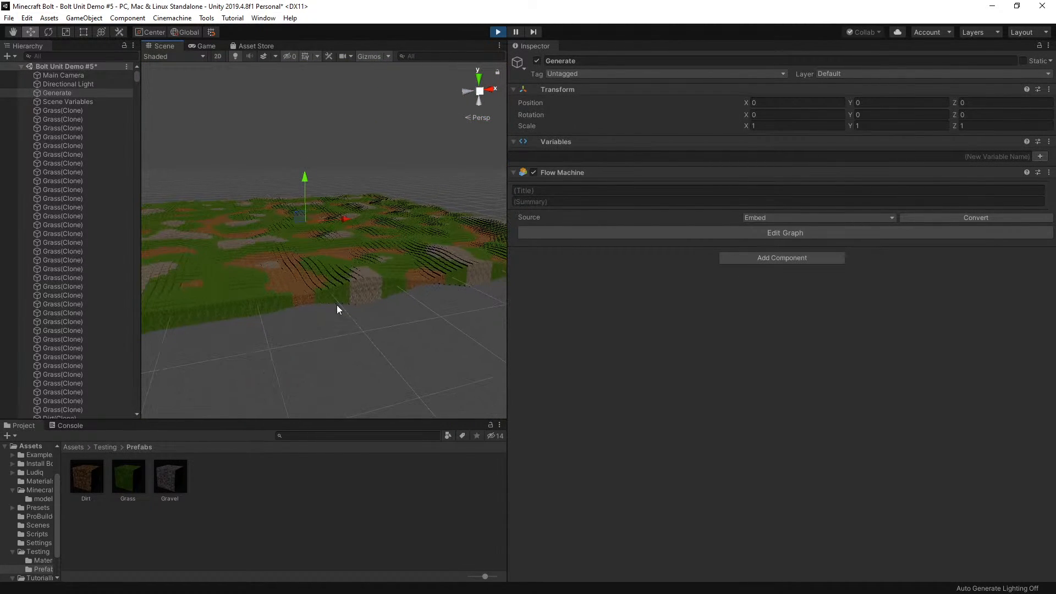
Select grass cubes at the terrain's front edge and farther inside, and examine their Y scale and the surrounding height variation
{"action": "left_click", "coordinate": [351, 288]}
{"action": "scroll", "coordinate": [363, 297], "scroll_direction": "up", "scroll_amount": 3}
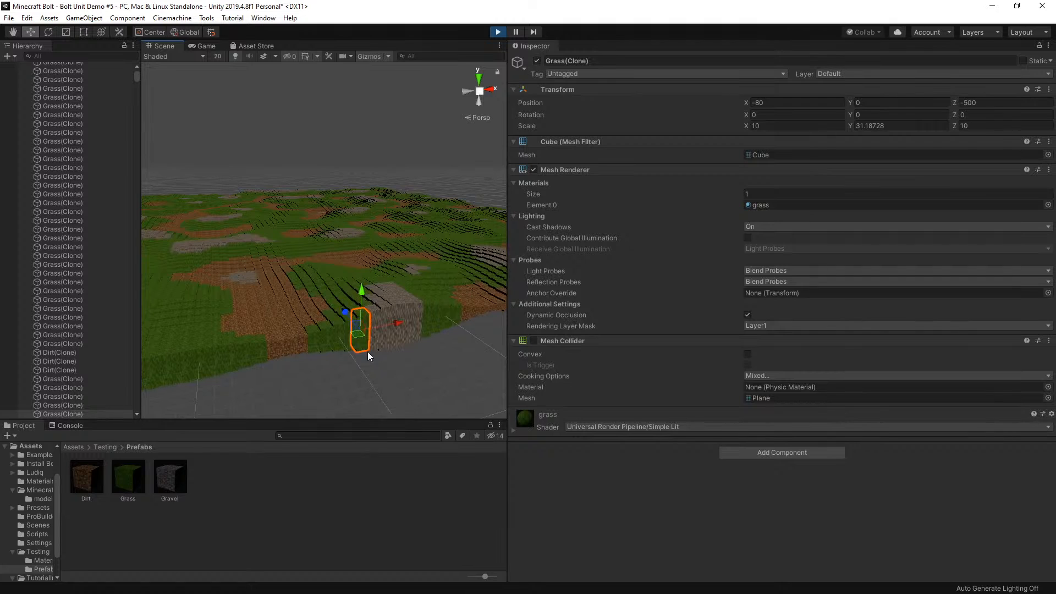
{"action": "key", "text": "f"}
{"action": "scroll", "coordinate": [371, 333], "scroll_direction": "down", "scroll_amount": 5}
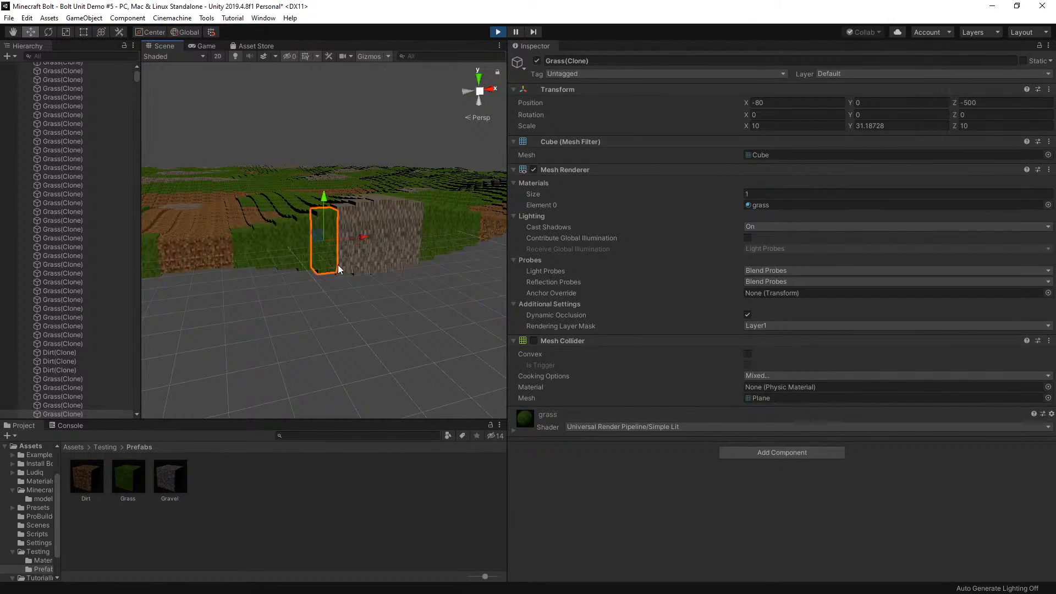
{"action": "right_click_drag", "start_coordinate": [349, 300], "coordinate": [345, 278]}
{"action": "scroll", "coordinate": [345, 279], "scroll_direction": "down", "scroll_amount": 6}
{"action": "scroll", "coordinate": [345, 275], "scroll_direction": "up", "scroll_amount": 4}
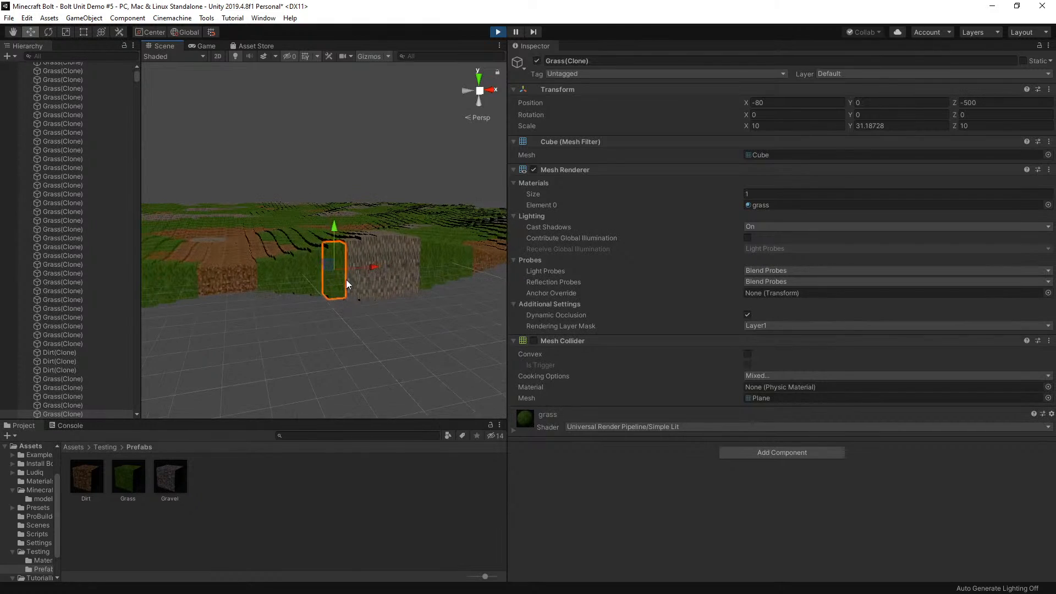
{"action": "scroll", "coordinate": [346, 280], "scroll_direction": "down", "scroll_amount": 3}
{"action": "mouse_move", "coordinate": [346, 279]}
{"action": "middle_mouse_down"}
{"action": "mouse_move", "coordinate": [347, 140]}
{"action": "mouse_move", "coordinate": [370, 37]}
{"action": "mouse_move", "coordinate": [358, 325]}
{"action": "mouse_move", "coordinate": [358, 48]}
{"action": "mouse_move", "coordinate": [337, 330]}
{"action": "mouse_move", "coordinate": [332, 287]}
{"action": "middle_mouse_up"}
{"action": "scroll", "coordinate": [332, 287], "scroll_direction": "up", "scroll_amount": 5}
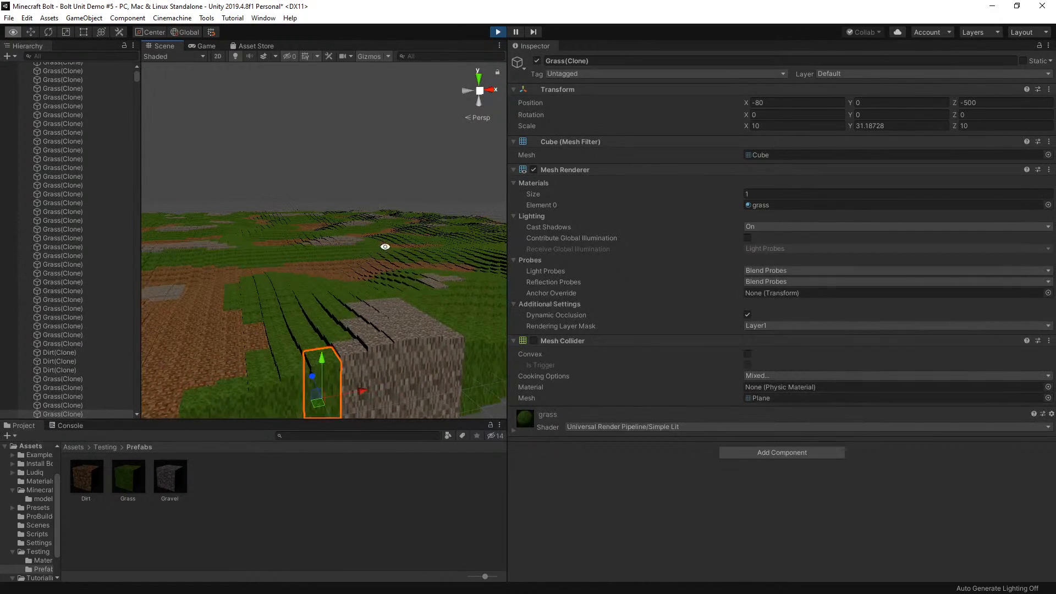
{"action": "left_click", "coordinate": [338, 286]}
{"action": "left_click", "coordinate": [270, 224]}
{"action": "scroll", "coordinate": [256, 259], "scroll_direction": "down", "scroll_amount": 3}
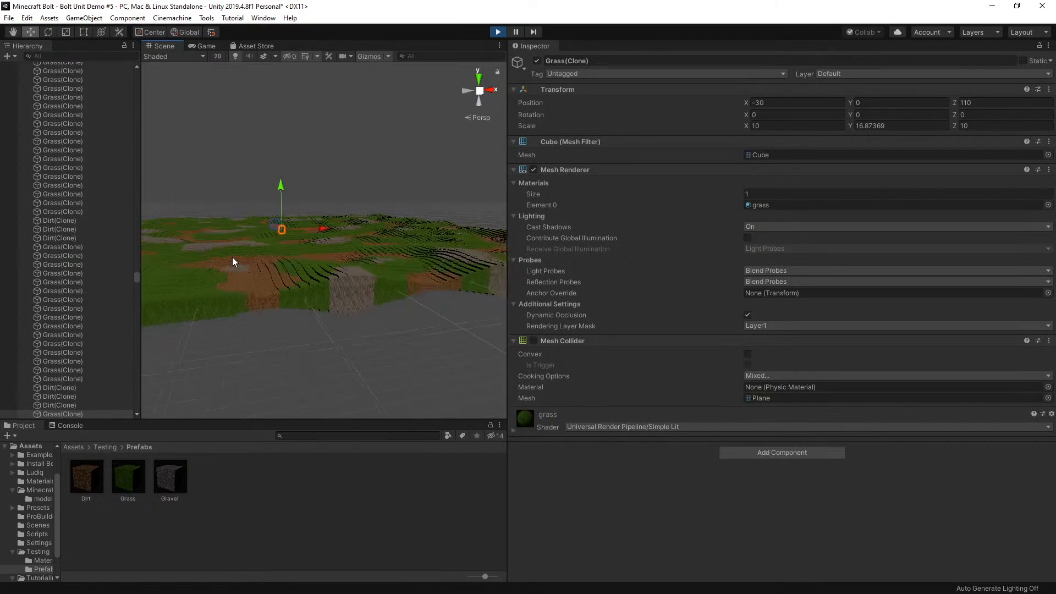
Select grass cubes around the front dirt patch of the generated terrain and compare their Y scale values
{"action": "scroll", "coordinate": [231, 257], "scroll_direction": "up", "scroll_amount": 5}
{"action": "scroll", "coordinate": [324, 275], "scroll_direction": "down", "scroll_amount": 3}
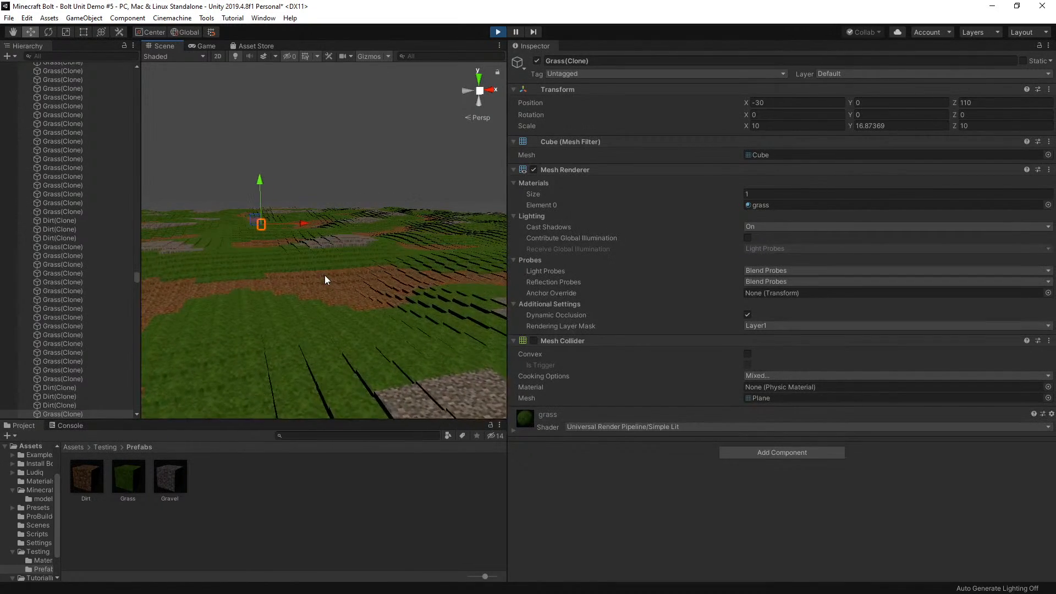
{"action": "left_click", "coordinate": [329, 287]}
{"action": "left_click", "coordinate": [371, 284]}
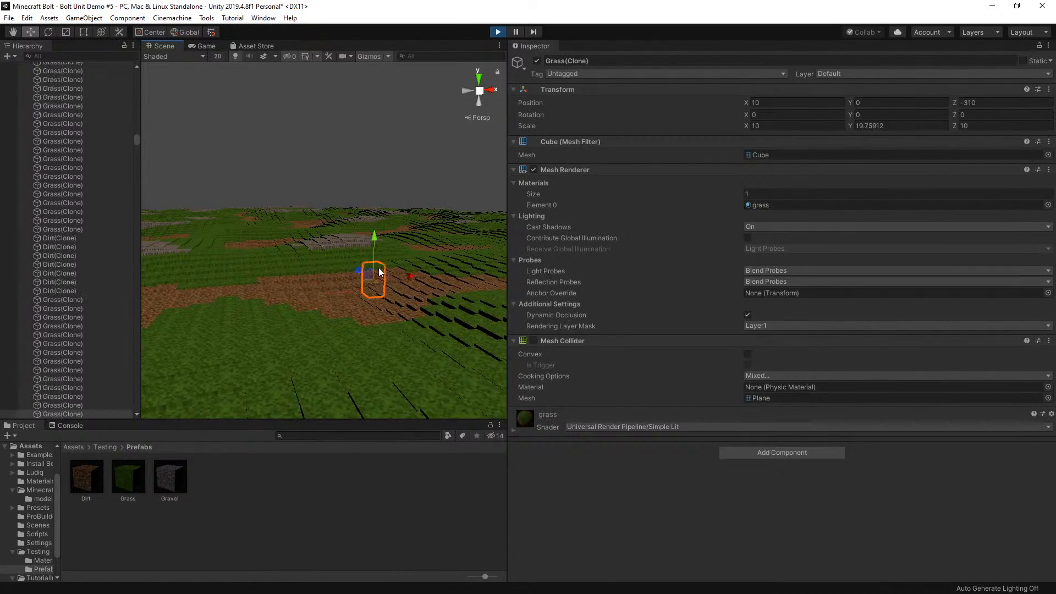
{"action": "left_click", "coordinate": [317, 276]}
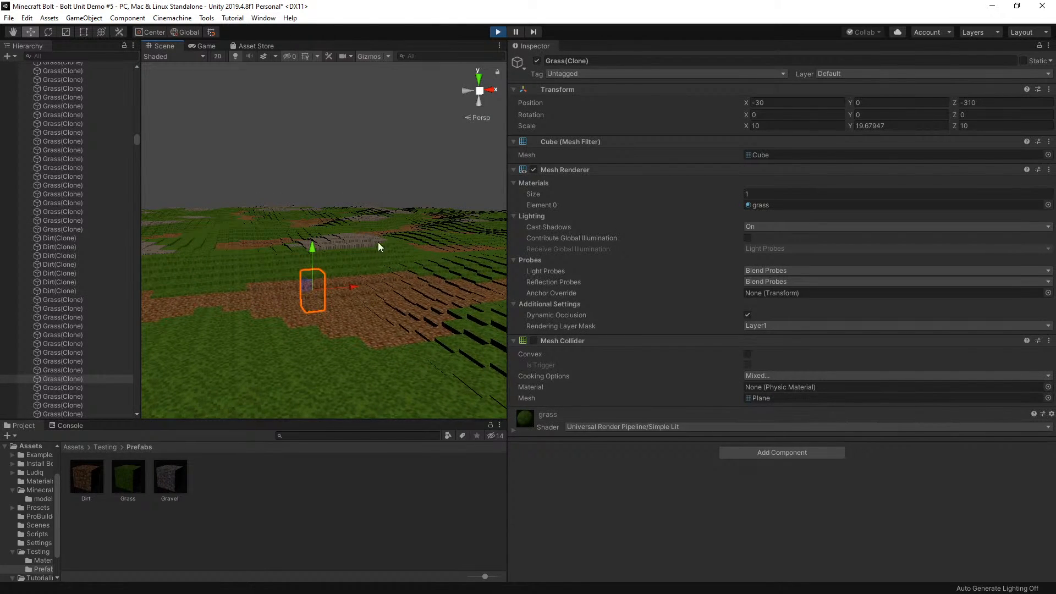
Select a dirt cube behind the gravel block at the terrain's front corner, examine its Y scale, and stop playback
{"action": "scroll", "coordinate": [391, 258], "scroll_direction": "down", "scroll_amount": 5}
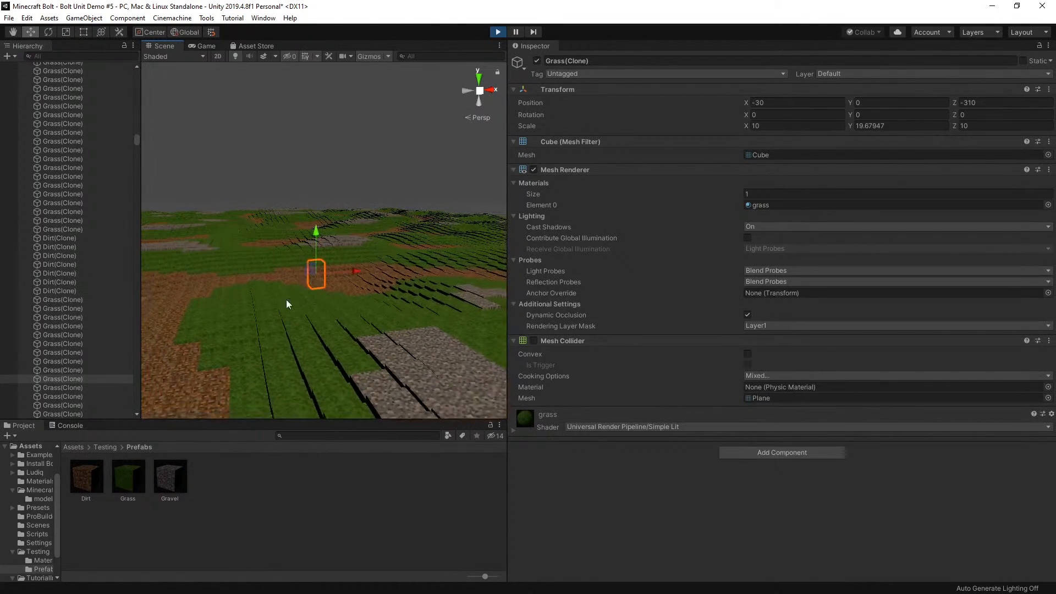
{"action": "scroll", "coordinate": [345, 261], "scroll_direction": "down", "scroll_amount": 3}
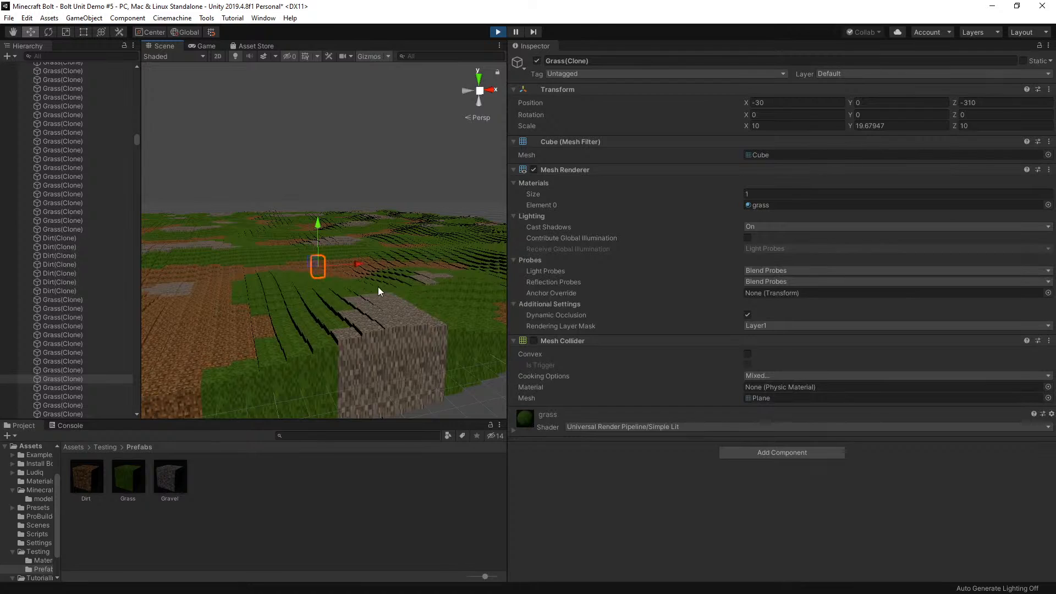
{"action": "left_click", "coordinate": [388, 323]}
{"action": "left_click", "coordinate": [359, 277]}
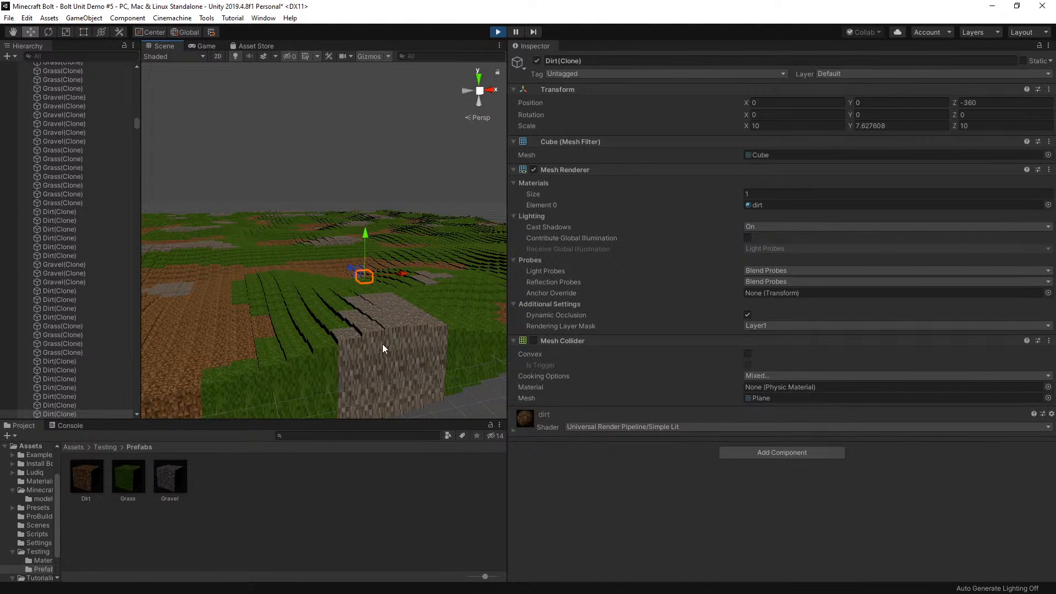
{"action": "scroll", "coordinate": [351, 319], "scroll_direction": "down", "scroll_amount": 4}
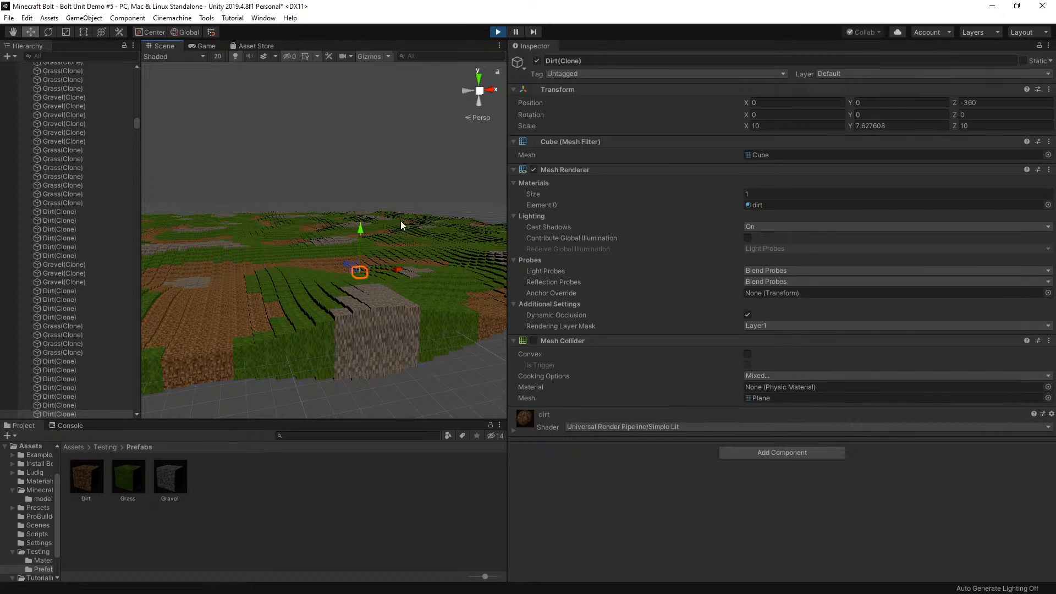
{"action": "left_click", "coordinate": [497, 32]}
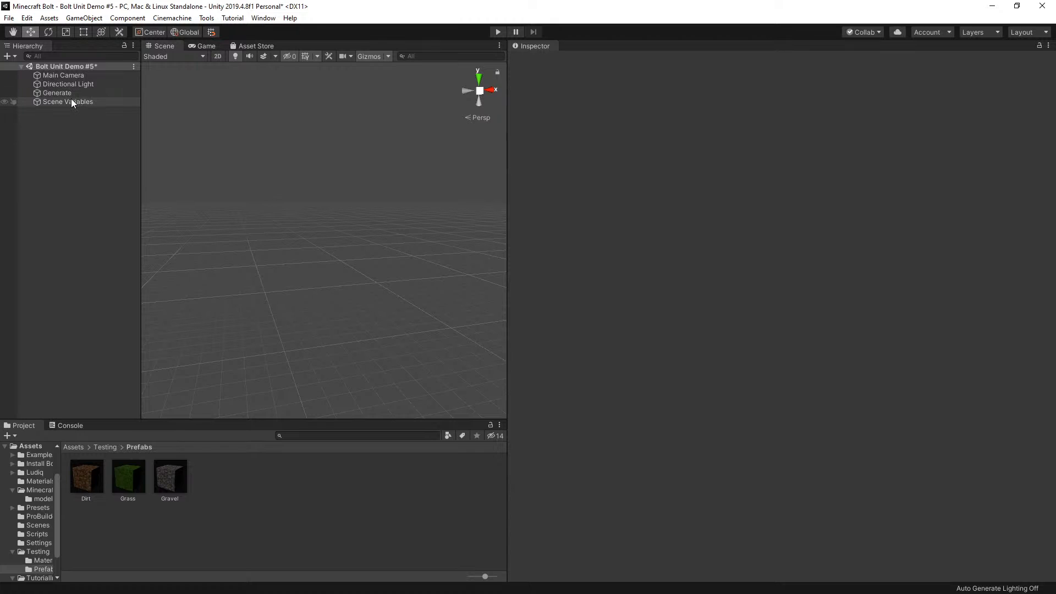
Reopen the Generate object's flow graph, set the height Multiply node's B value to 200, and close the graph
{"action": "left_click", "coordinate": [71, 92]}
{"action": "left_click", "coordinate": [712, 232]}
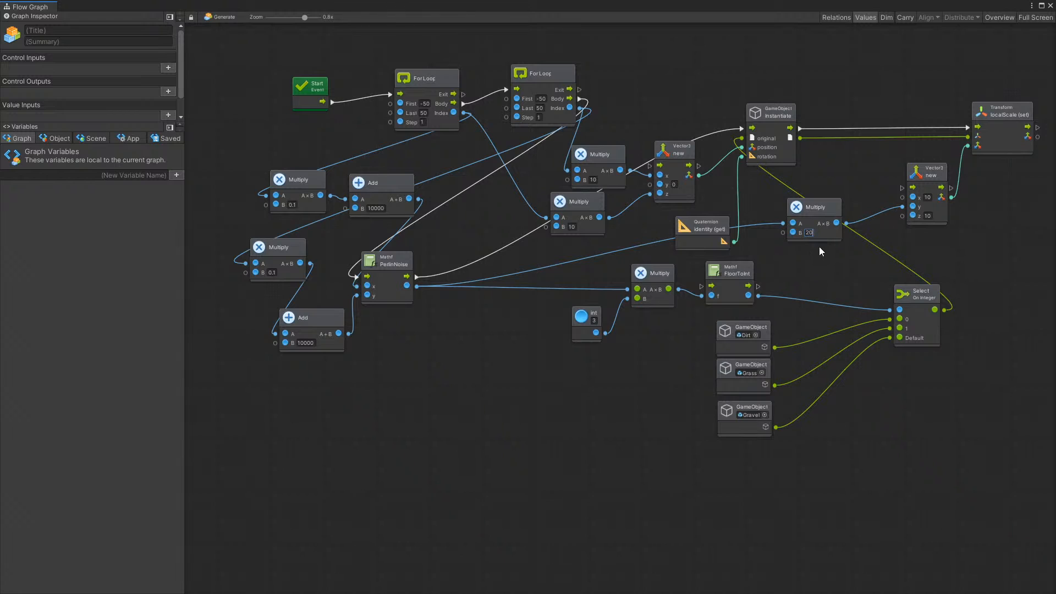
{"action": "type", "text": "200"}
{"action": "left_click", "coordinate": [827, 266]}
{"action": "left_click", "coordinate": [1051, 5]}
Play the scene, examine the generated terrain's height differences in the Scene view, and stop playback
{"action": "left_click", "coordinate": [493, 33]}
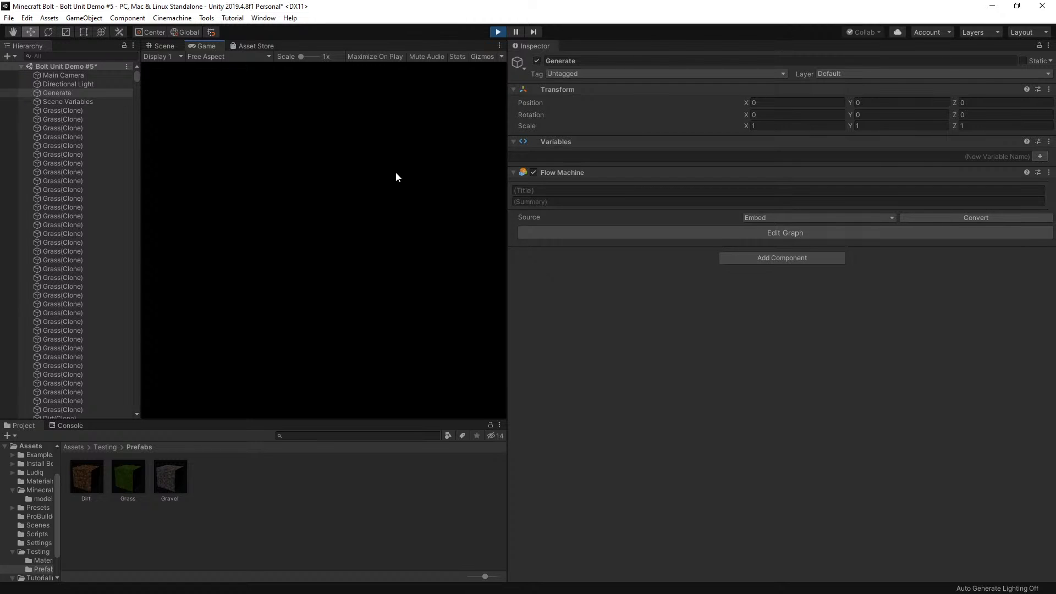
{"action": "left_click", "coordinate": [157, 47]}
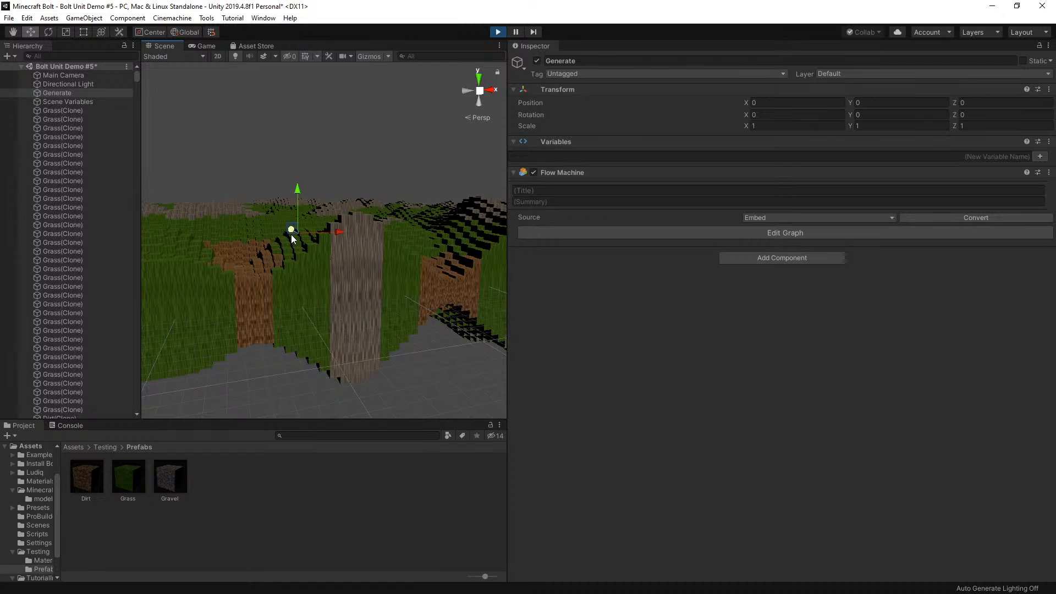
{"action": "right_click_drag", "start_coordinate": [413, 158], "coordinate": [290, 198]}
{"action": "right_click_drag", "start_coordinate": [400, 147], "coordinate": [531, 143]}
{"action": "right_click_drag", "start_coordinate": [379, 199], "coordinate": [322, 199]}
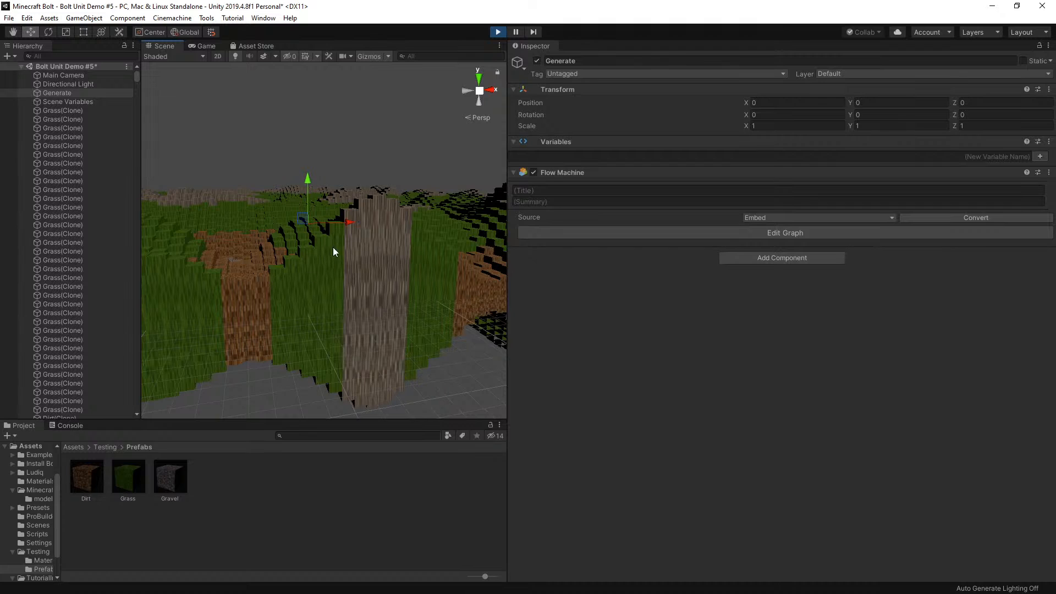
{"action": "scroll", "coordinate": [294, 247], "scroll_direction": "up", "scroll_amount": 3}
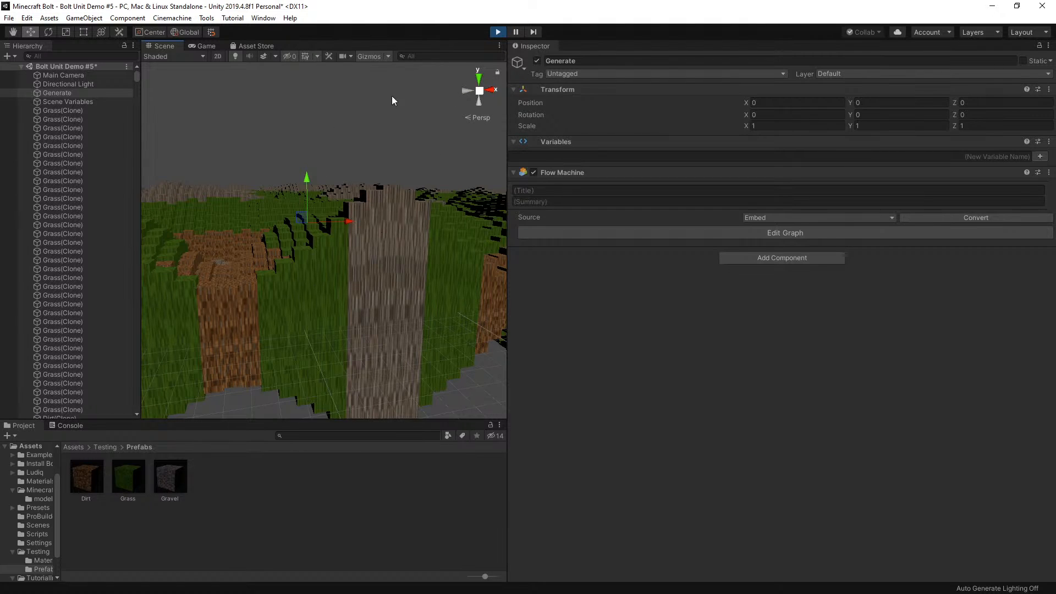
{"action": "left_click", "coordinate": [497, 33]}
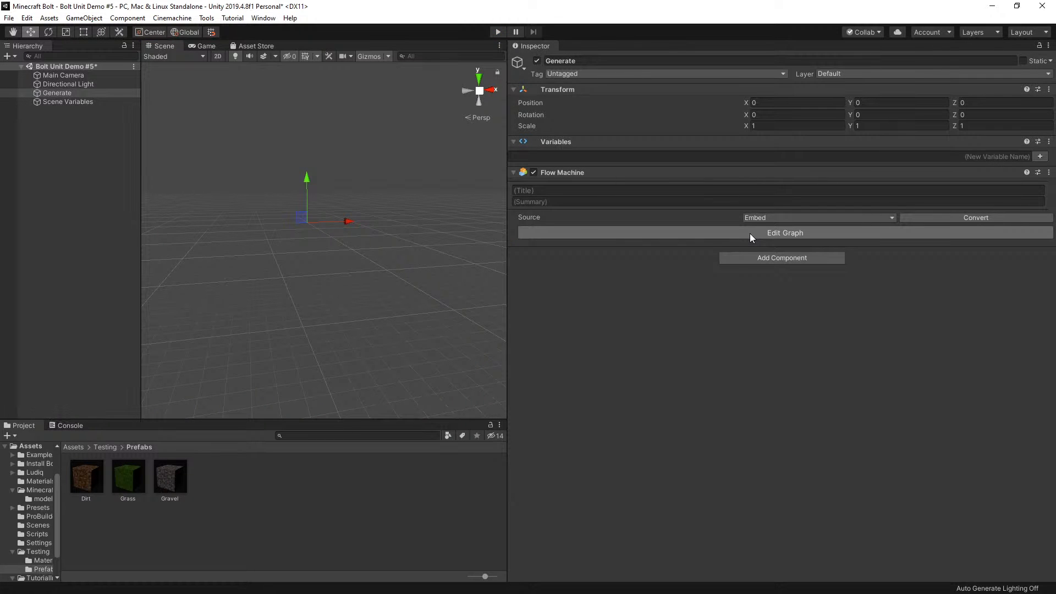
Reopen the flow graph, disconnect PerlinNoise from the height Multiply node, and add a Mathf.Pow node fed by the PerlinNoise output
{"action": "left_click", "coordinate": [751, 234]}
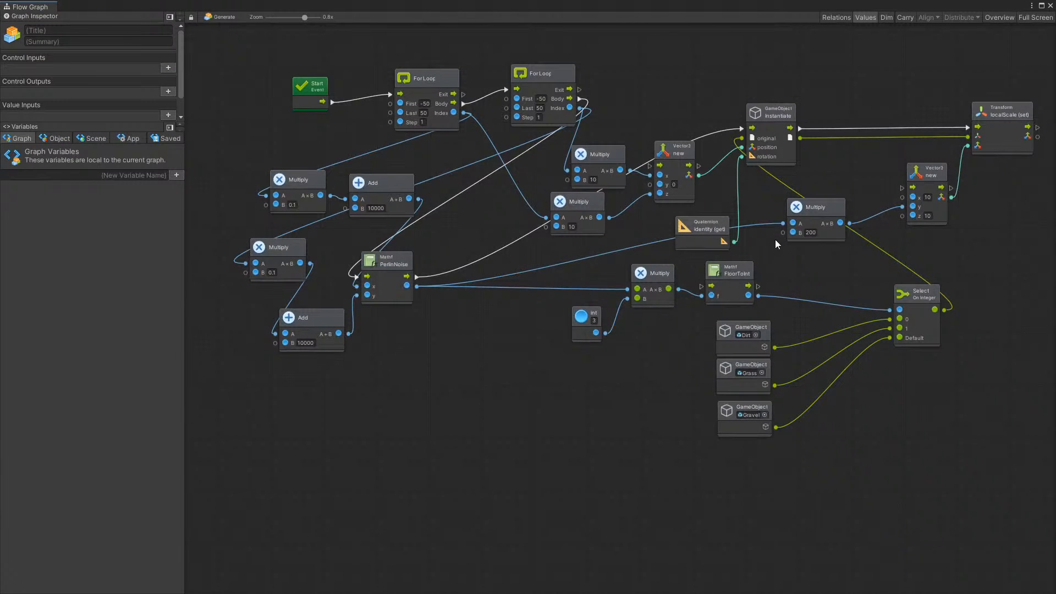
{"action": "scroll", "coordinate": [699, 276], "scroll_direction": "up", "scroll_amount": 2}
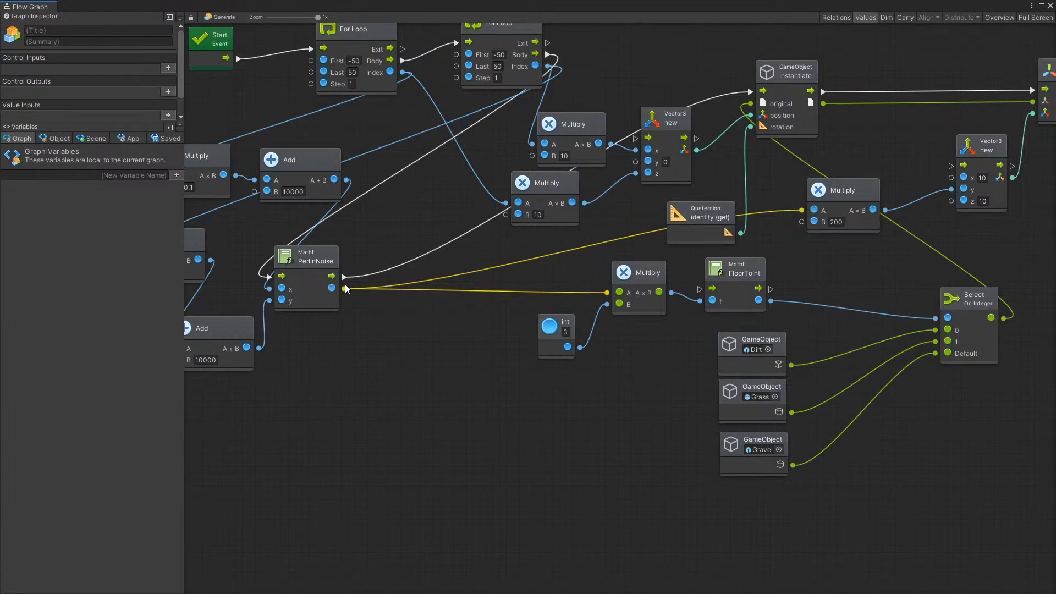
{"action": "right_click", "coordinate": [802, 210]}
{"action": "left_click_drag", "start_coordinate": [341, 290], "coordinate": [468, 266]}
{"action": "type", "text": "p"}
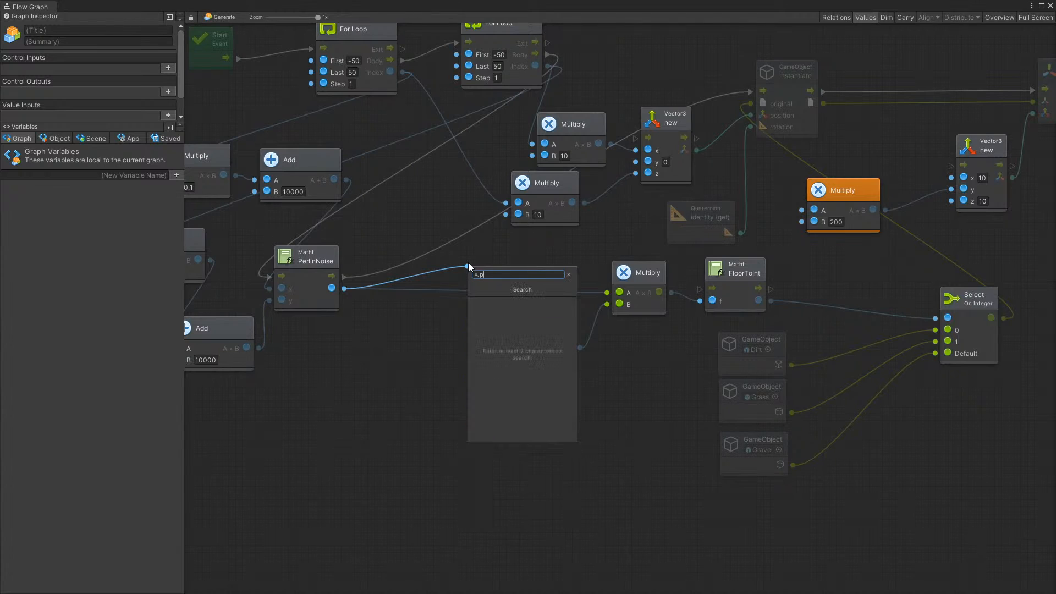
{"action": "type", "text": "ow"}
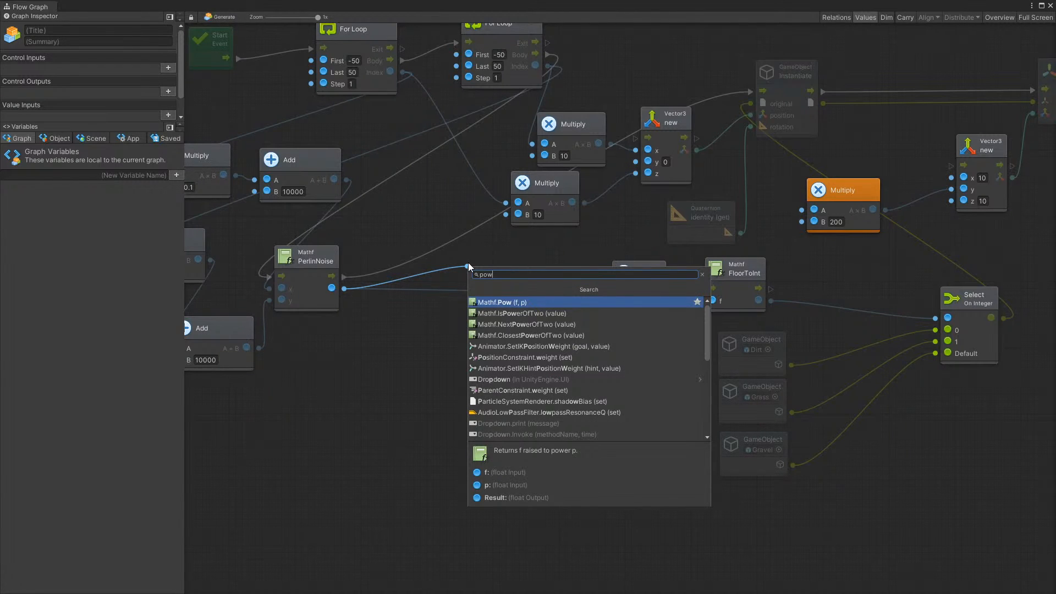
{"action": "key", "text": "Return"}
Connect the Pow result to input A of the height Multiply node and set the exponent p to 2
{"action": "left_click_drag", "start_coordinate": [517, 250], "coordinate": [801, 210]}
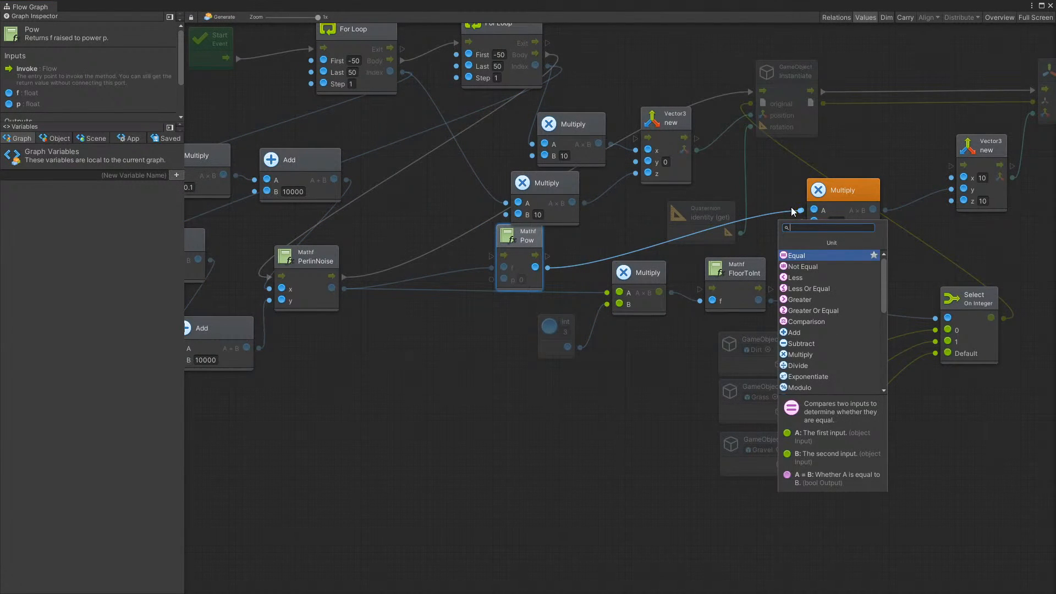
{"action": "left_click", "coordinate": [808, 208]}
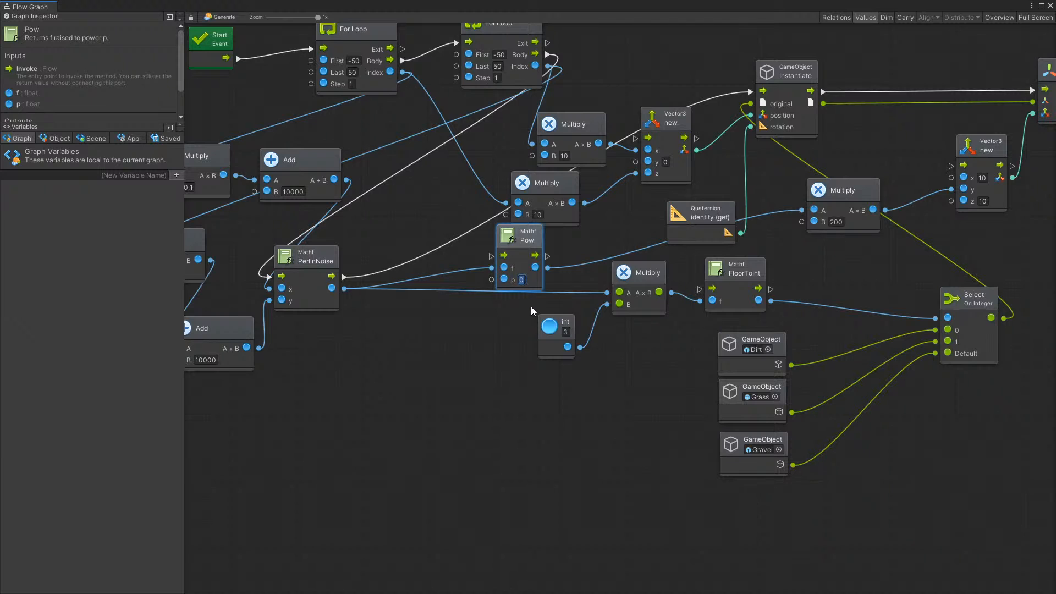
{"action": "left_click", "coordinate": [510, 327]}
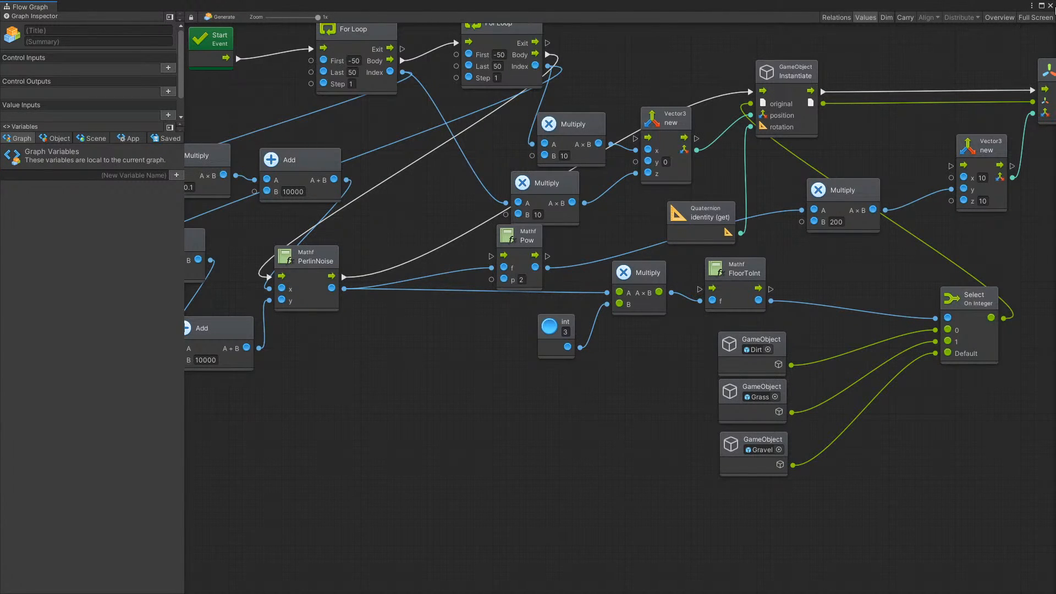
Close the graph, play the scene, and view the regenerated terrain in the Scene view
{"action": "left_click", "coordinate": [1050, 6]}
{"action": "left_click", "coordinate": [498, 32]}
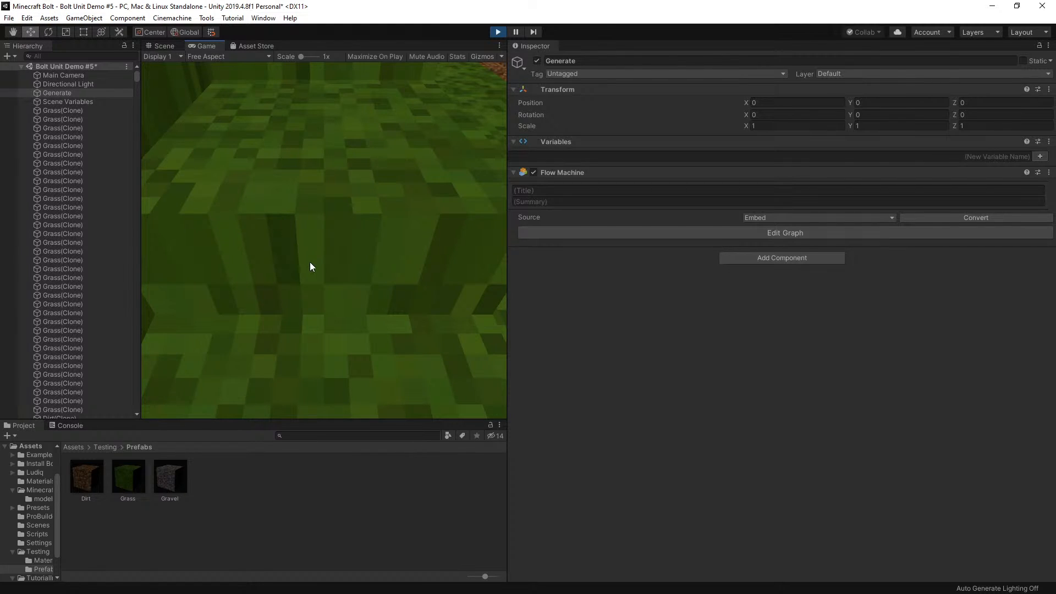
{"action": "left_click", "coordinate": [161, 45]}
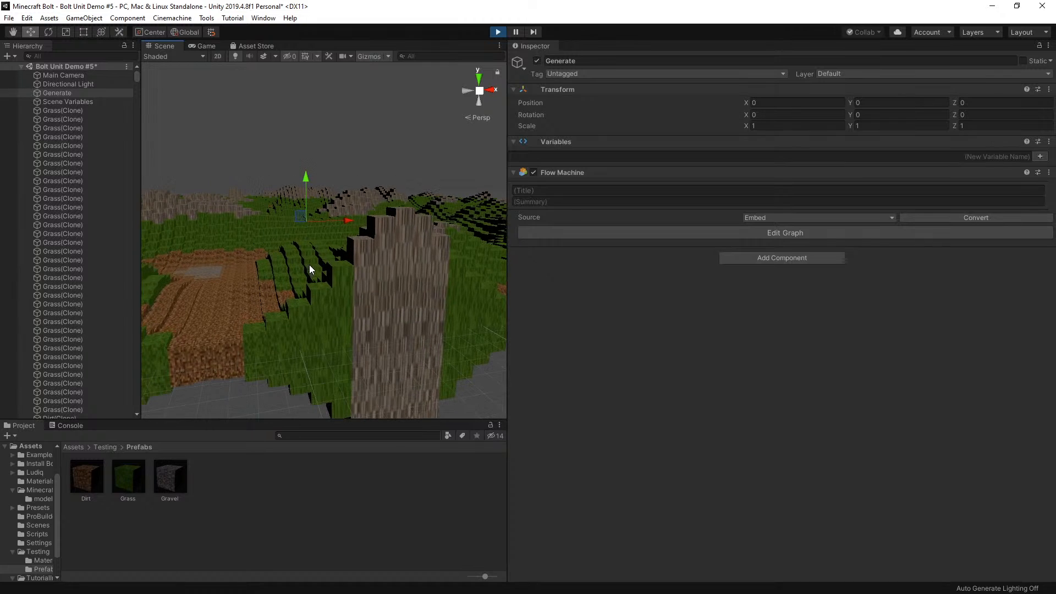
Browse the root Assets folder and go back into the Testing folder's Prefabs subfolder
{"action": "left_click", "coordinate": [74, 448]}
{"action": "scroll", "coordinate": [326, 503], "scroll_direction": "down", "scroll_amount": 2}
{"action": "scroll", "coordinate": [298, 511], "scroll_direction": "up", "scroll_amount": 2}
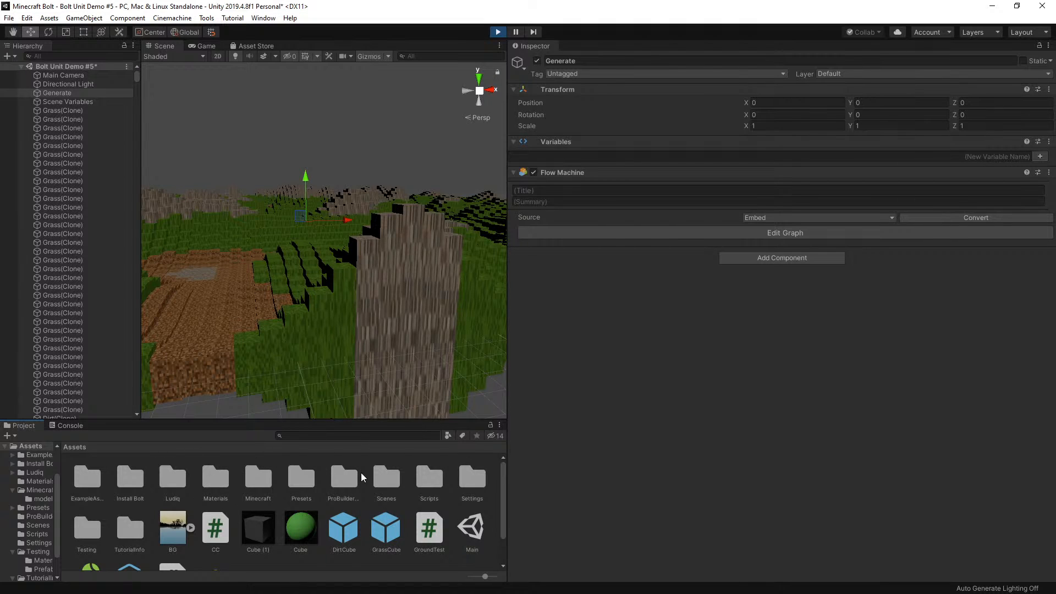
{"action": "left_click", "coordinate": [87, 524]}
{"action": "double_click", "coordinate": [87, 524]}
{"action": "double_click", "coordinate": [134, 468]}
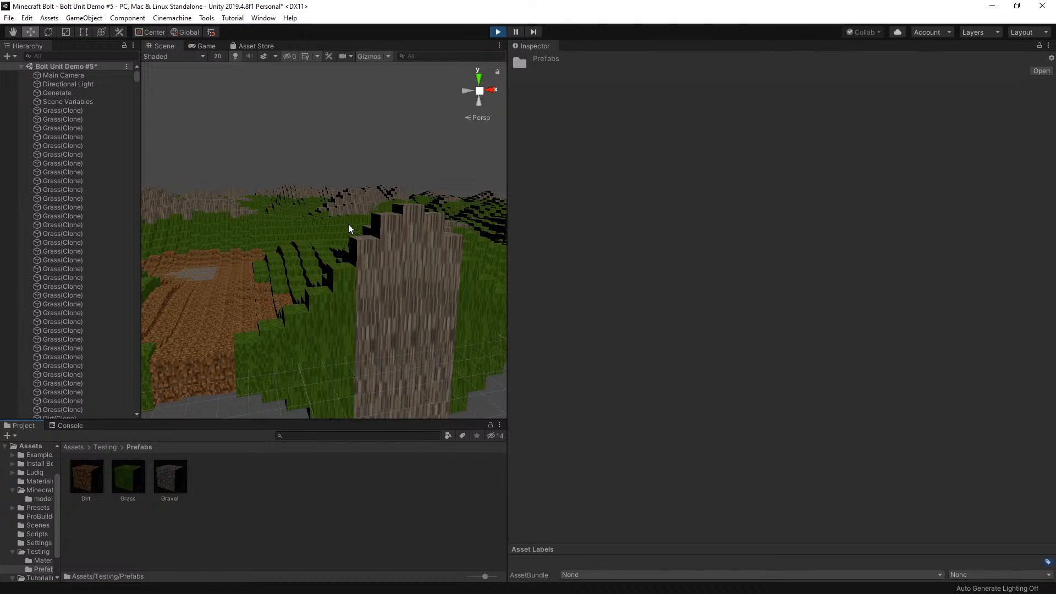
Select and frame a tall gravel cube at the terrain's edge, compare its height with the surrounding terrain, and stop playback
{"action": "scroll", "coordinate": [307, 241], "scroll_direction": "down", "scroll_amount": 2}
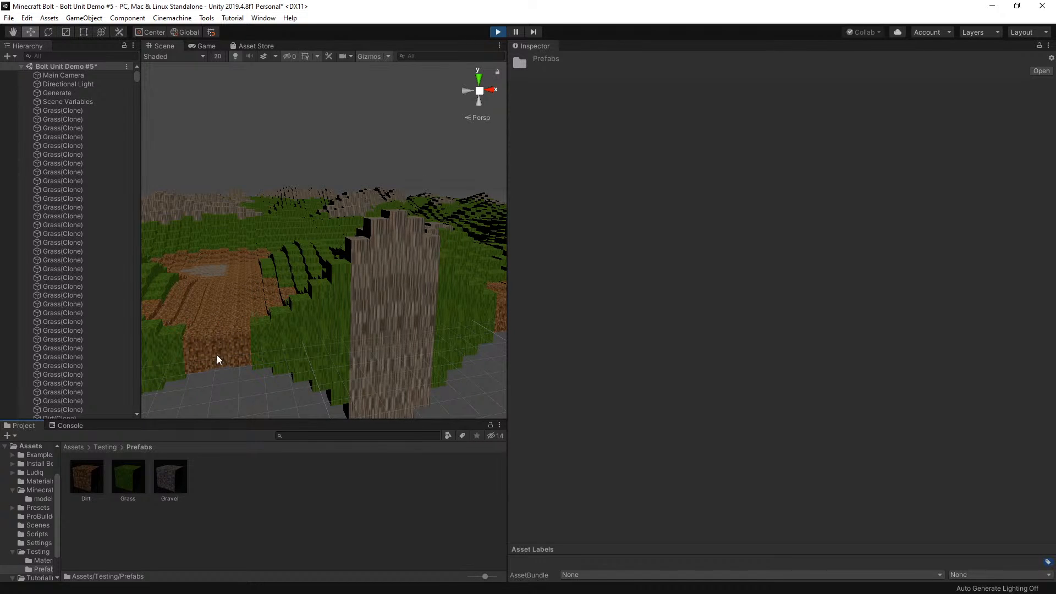
{"action": "scroll", "coordinate": [358, 227], "scroll_direction": "down", "scroll_amount": 5}
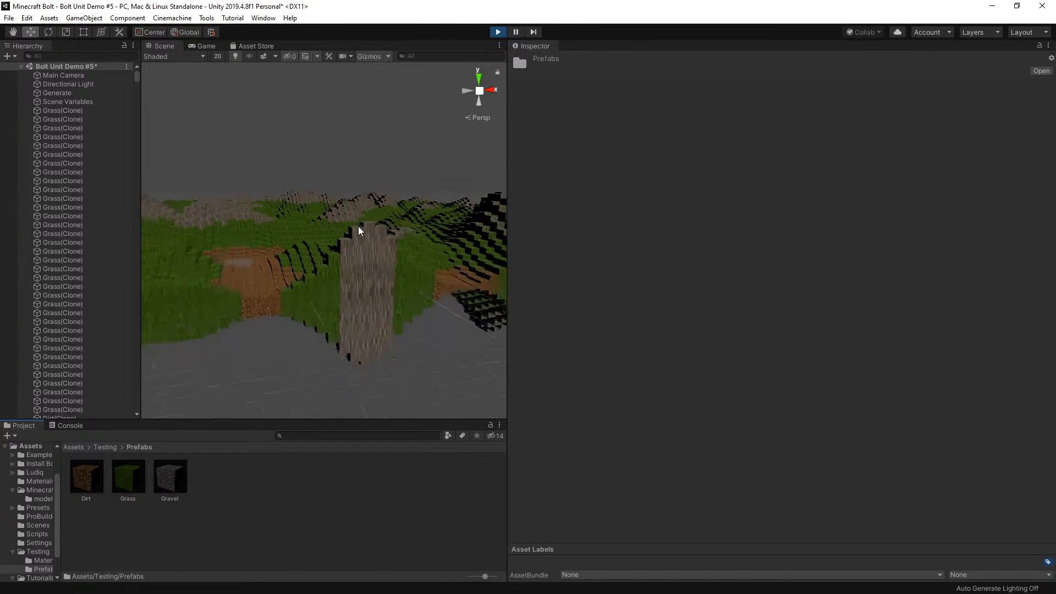
{"action": "left_click", "coordinate": [410, 225]}
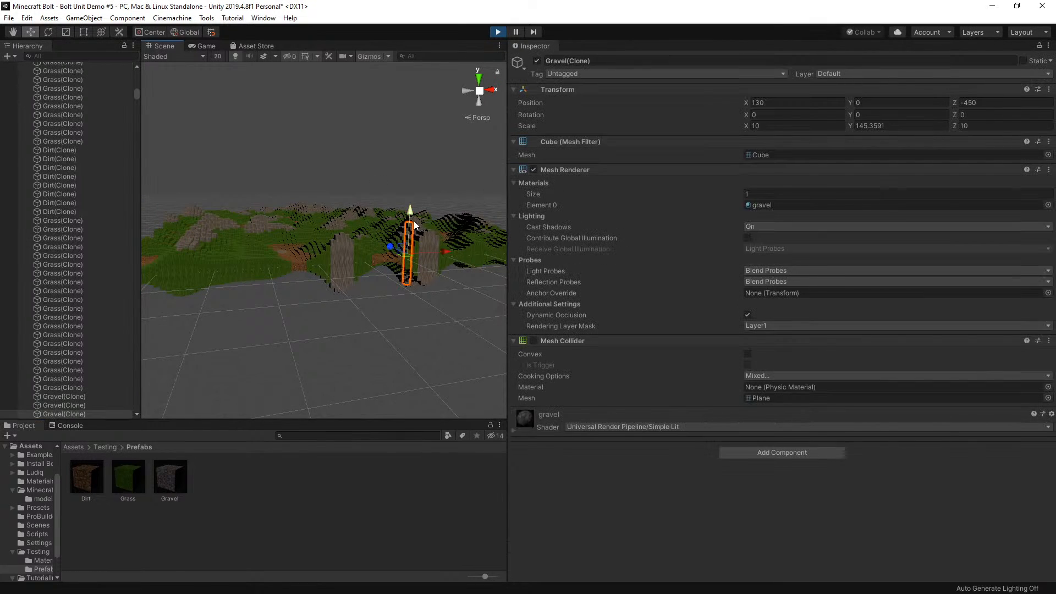
{"action": "scroll", "coordinate": [418, 222], "scroll_direction": "up", "scroll_amount": 2}
{"action": "key", "text": "f"}
{"action": "scroll", "coordinate": [378, 179], "scroll_direction": "down", "scroll_amount": 3}
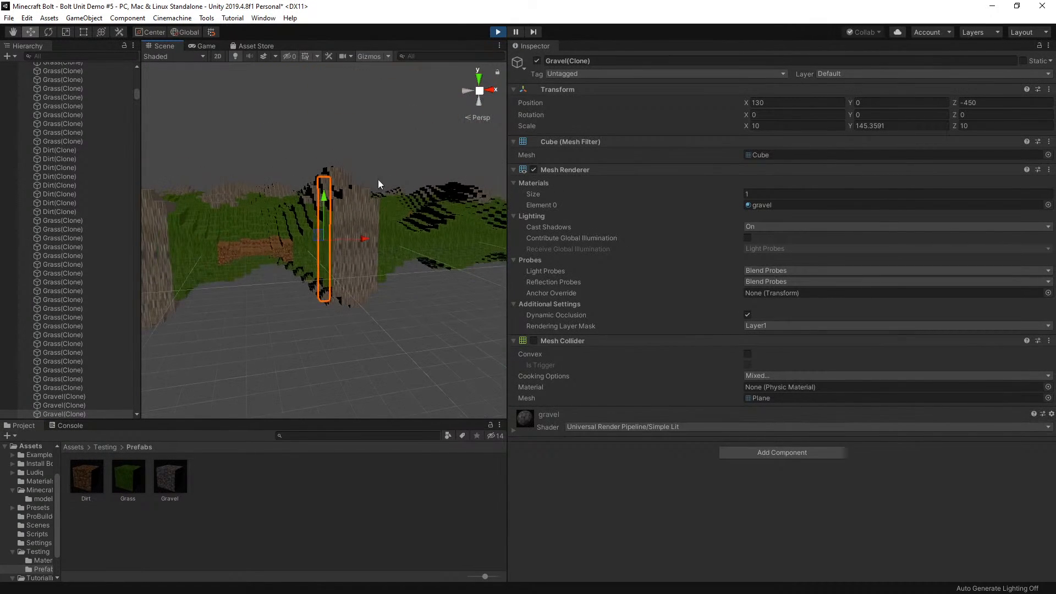
{"action": "scroll", "coordinate": [307, 190], "scroll_direction": "up", "scroll_amount": 4}
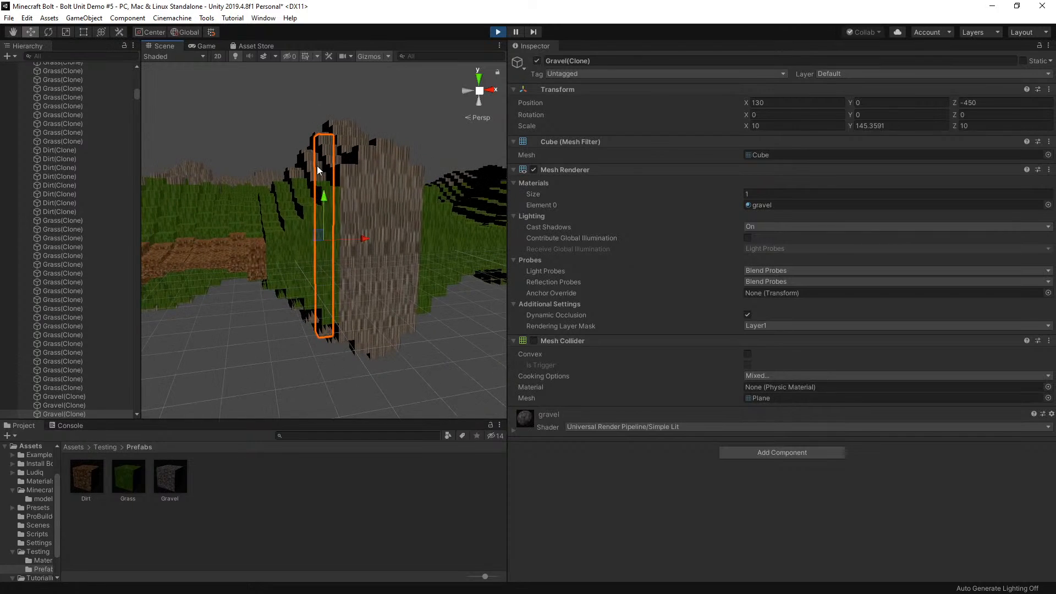
{"action": "scroll", "coordinate": [317, 166], "scroll_direction": "down", "scroll_amount": 5}
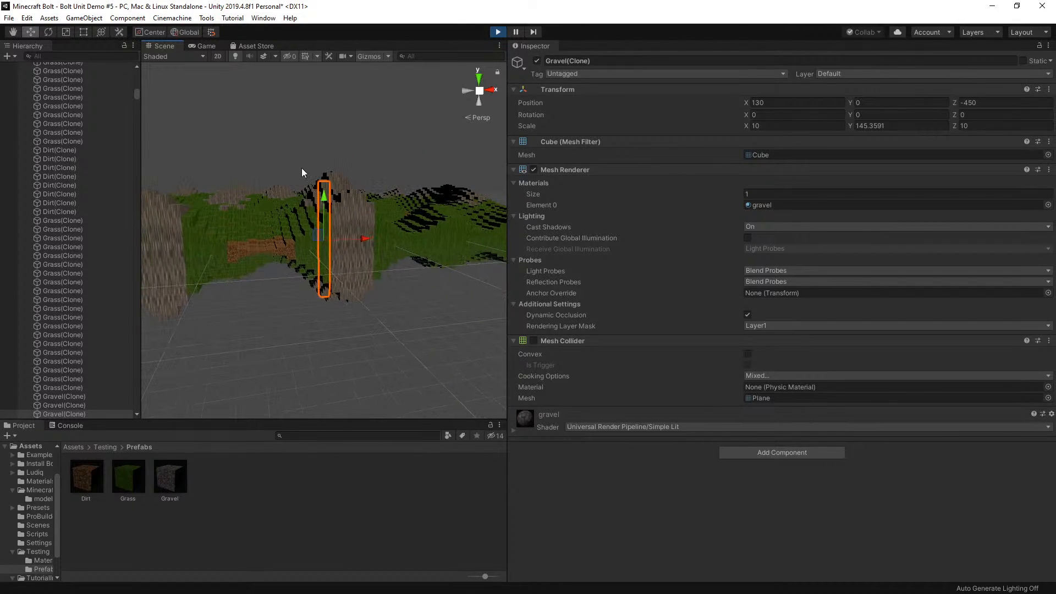
{"action": "scroll", "coordinate": [276, 213], "scroll_direction": "down", "scroll_amount": 3}
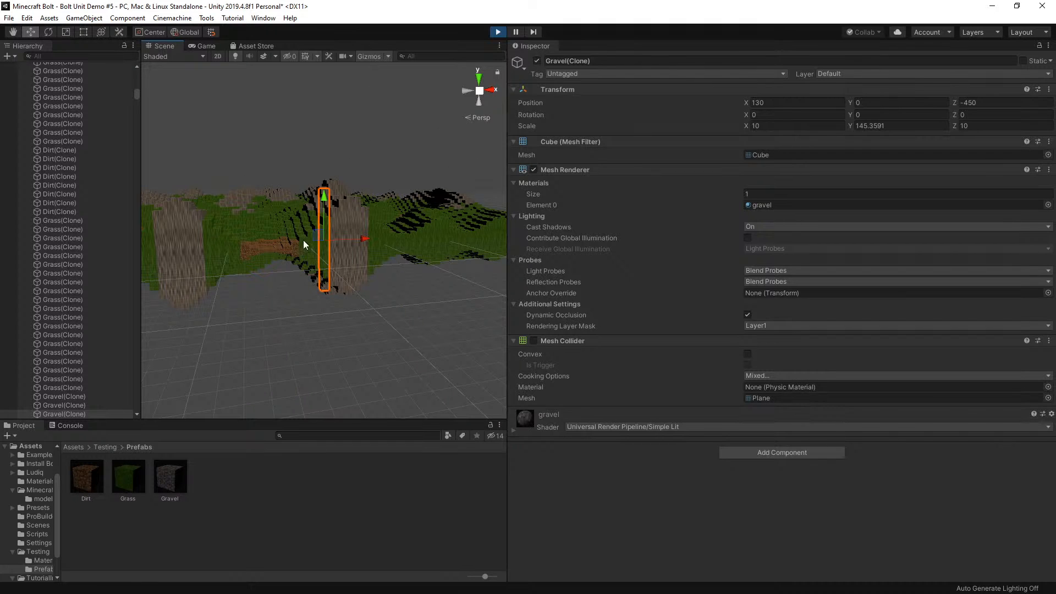
{"action": "left_click", "coordinate": [496, 35]}
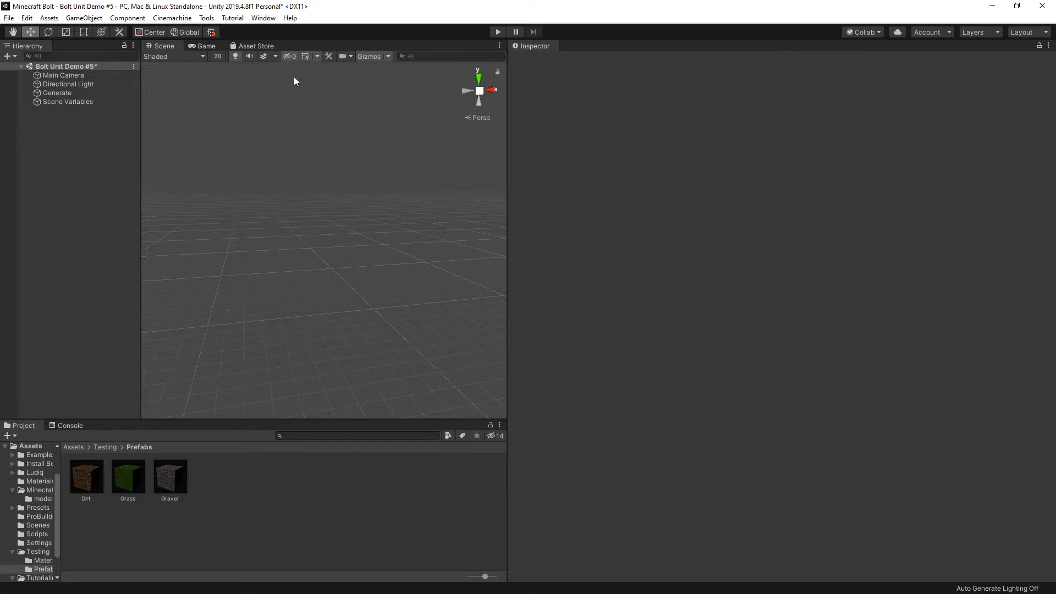
Reopen the Generate object's flow graph and select the Pow node to review its role after PerlinNoise
{"action": "left_click", "coordinate": [54, 93]}
{"action": "left_click", "coordinate": [769, 234]}
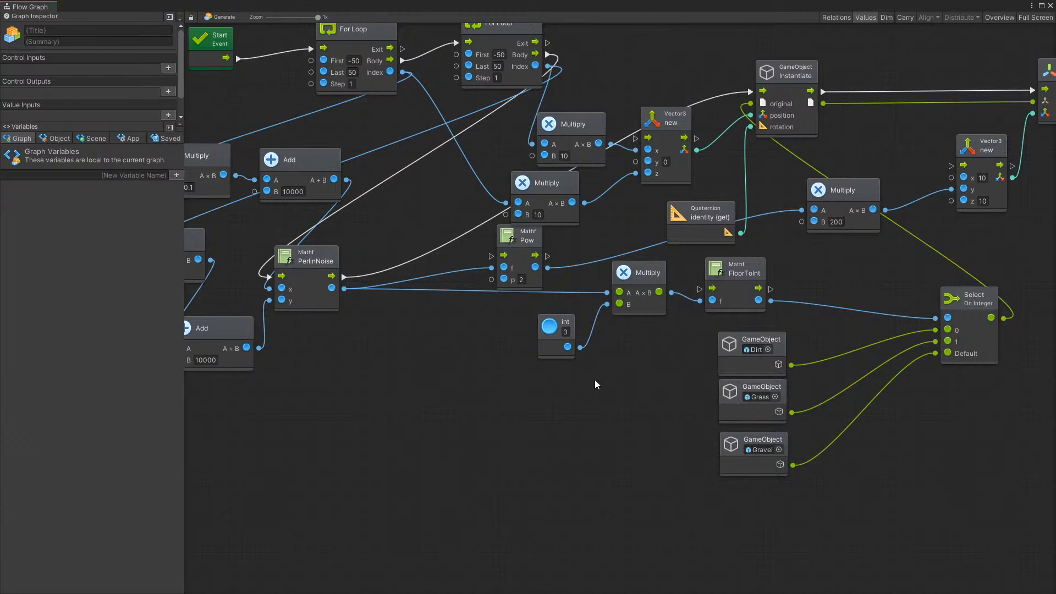
{"action": "left_click", "coordinate": [534, 240]}
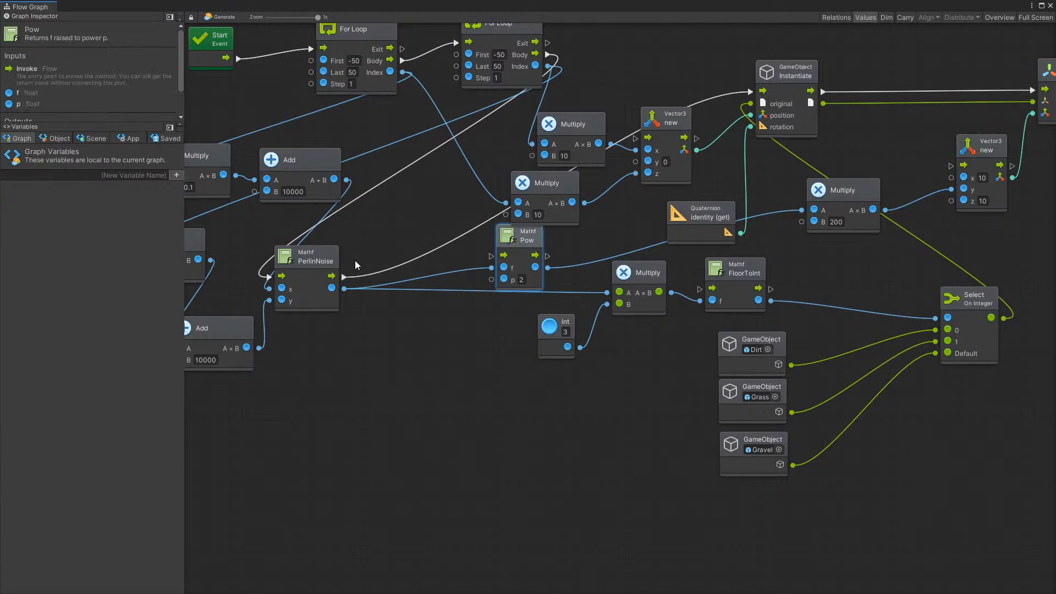
Select the PerlinNoise node and read the description of its result output
{"action": "left_click", "coordinate": [329, 263]}
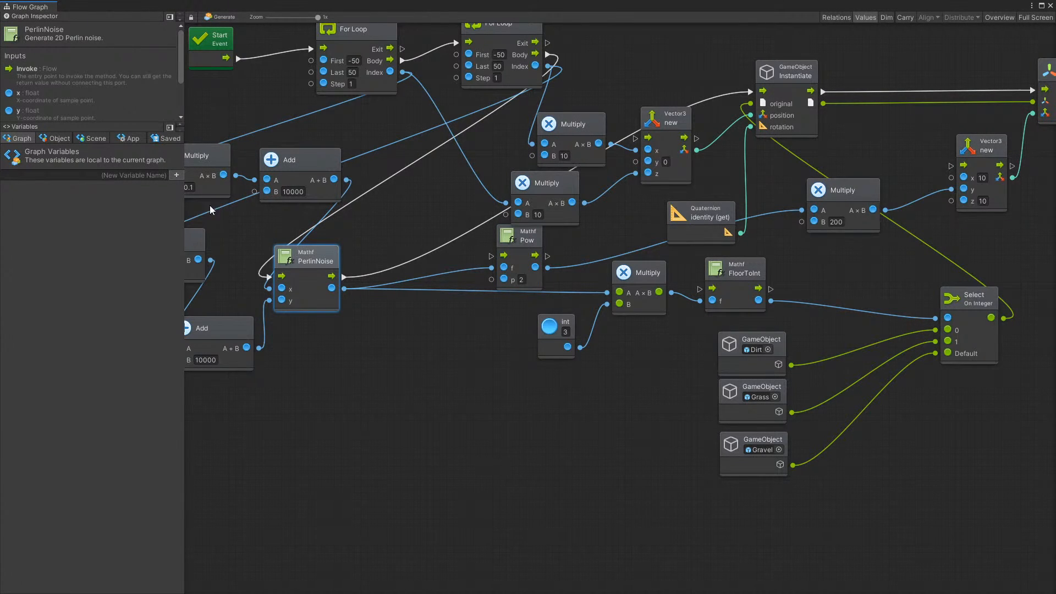
{"action": "scroll", "coordinate": [61, 94], "scroll_direction": "down", "scroll_amount": 3}
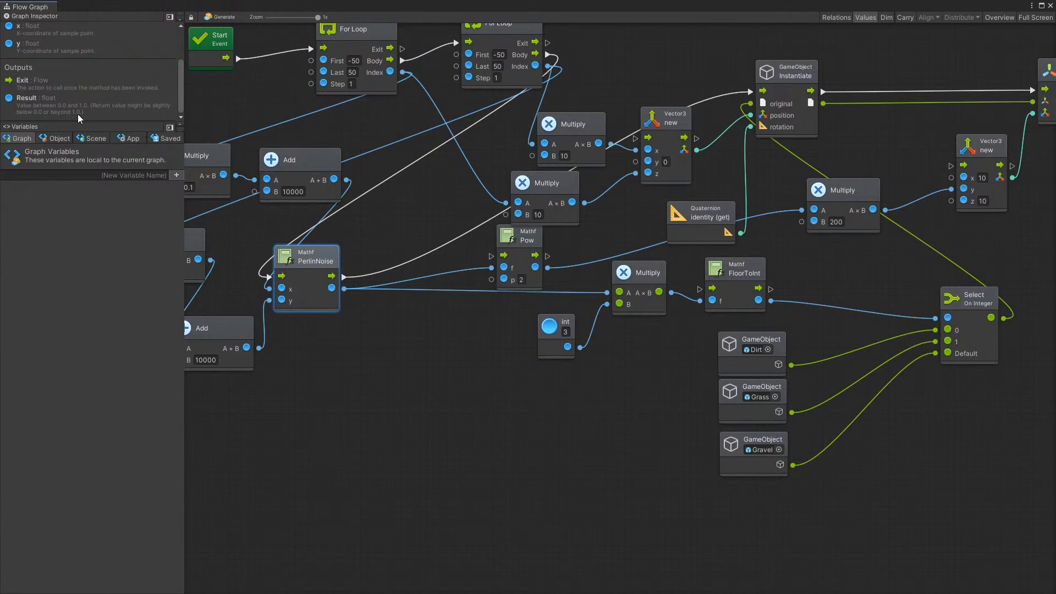
{"action": "scroll", "coordinate": [540, 298], "scroll_direction": "down", "scroll_amount": 1}
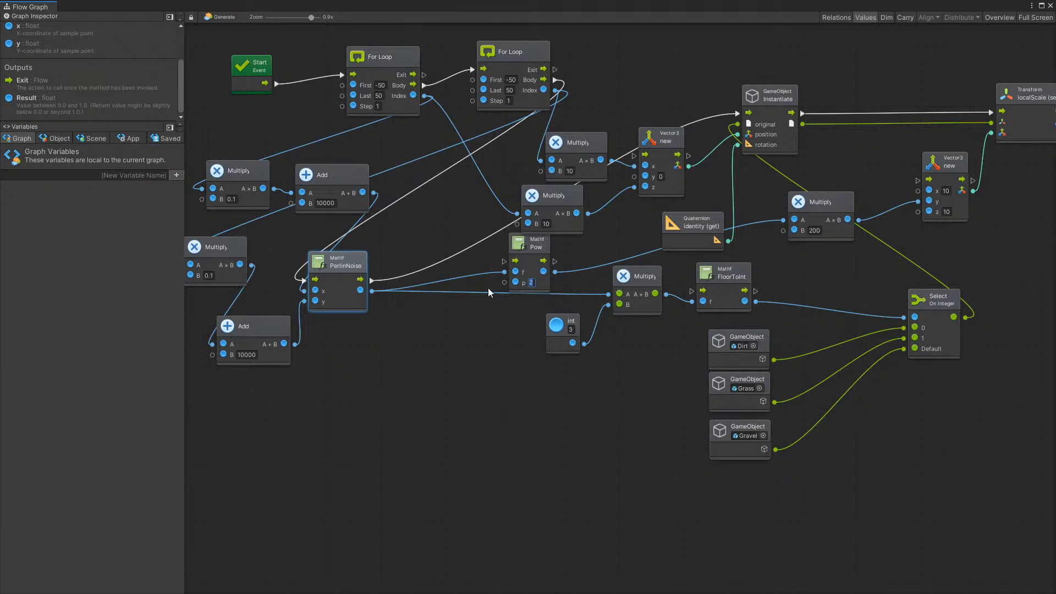
Set the Pow node's exponent p to 4 and close the flow graph
{"action": "scroll", "coordinate": [529, 285], "scroll_direction": "down", "scroll_amount": 1}
{"action": "scroll", "coordinate": [562, 284], "scroll_direction": "up", "scroll_amount": 2}
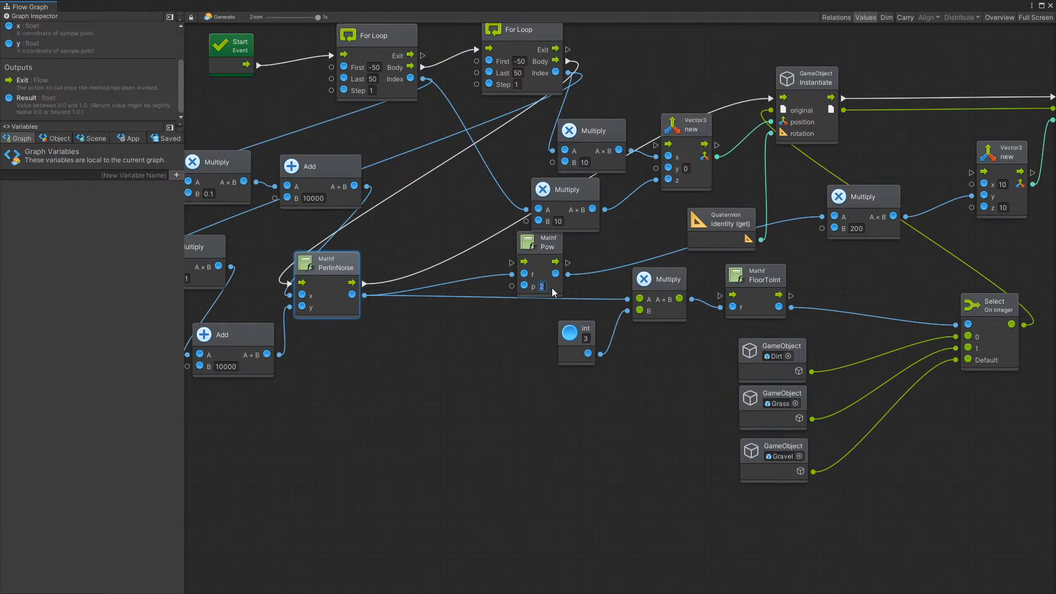
{"action": "left_click", "coordinate": [585, 284]}
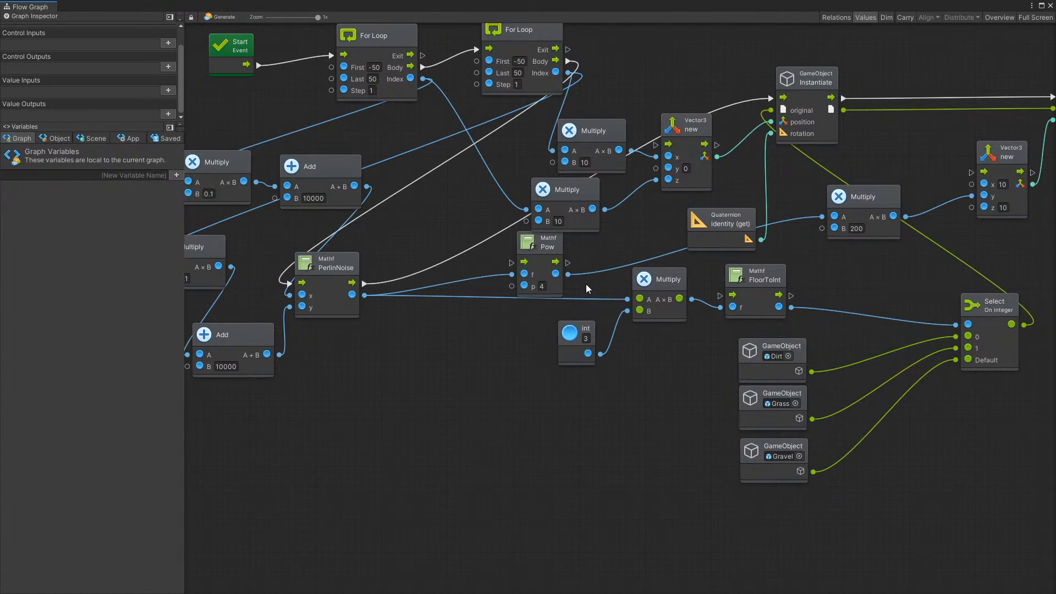
{"action": "left_click", "coordinate": [1051, 5]}
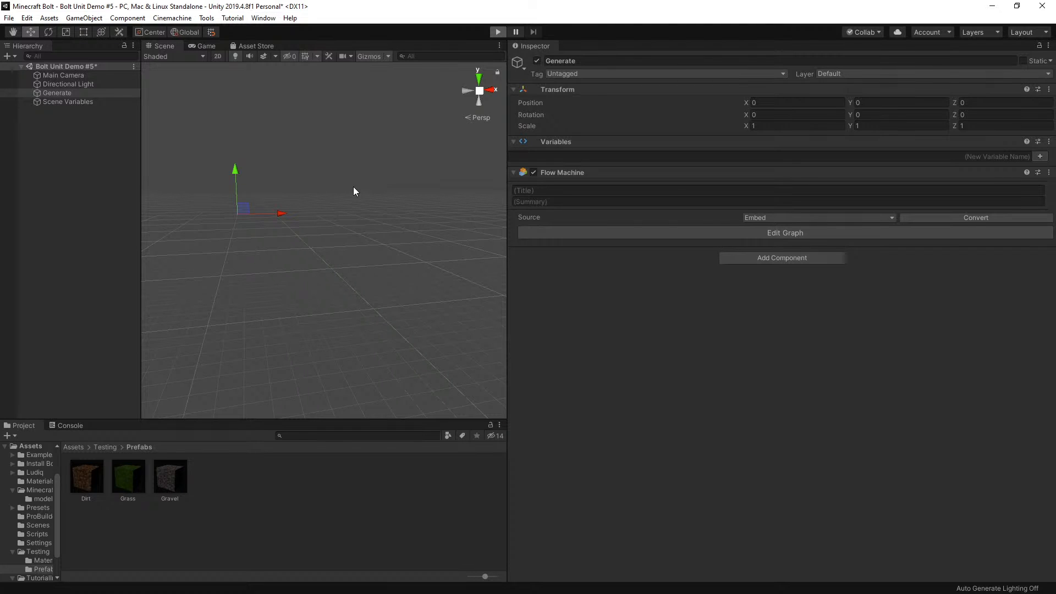
Play the scene and view the regenerated terrain in the Scene view
{"action": "key", "text": "ctrl+p"}
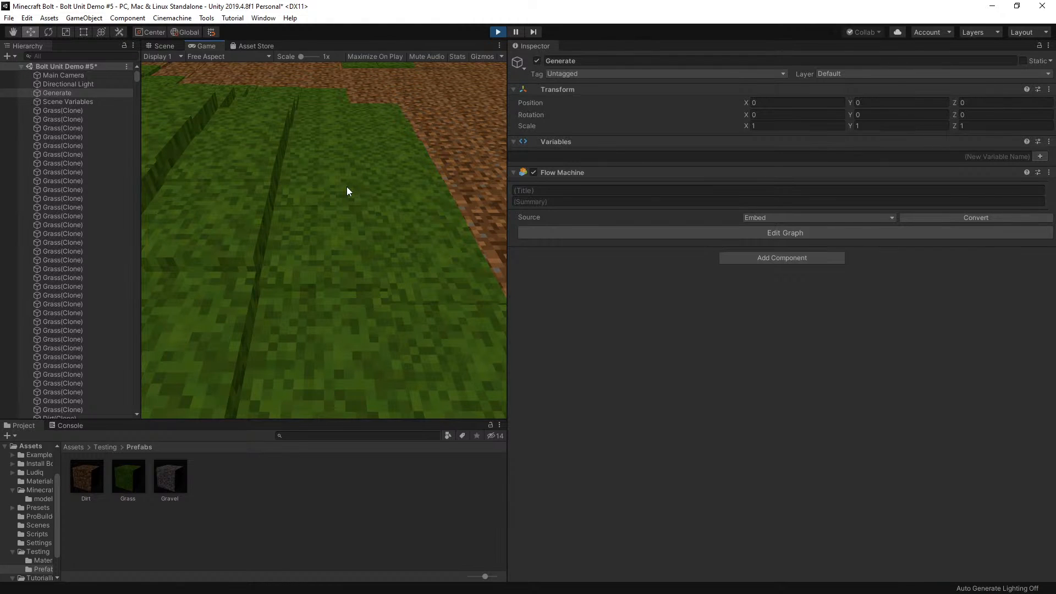
{"action": "left_click", "coordinate": [164, 46]}
{"action": "scroll", "coordinate": [321, 195], "scroll_direction": "up", "scroll_amount": 3}
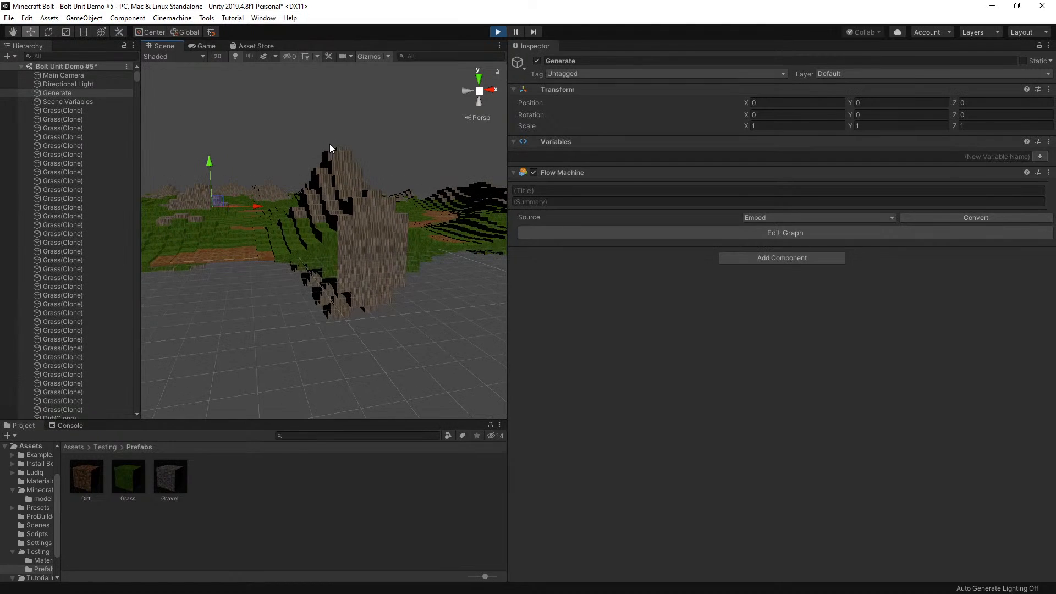
Select two gravel peak cubes and a flat dirt cube at the terrain's edge to compare their Y scales, framing the dirt cube
{"action": "left_click", "coordinate": [337, 165]}
{"action": "scroll", "coordinate": [239, 219], "scroll_direction": "down", "scroll_amount": 5}
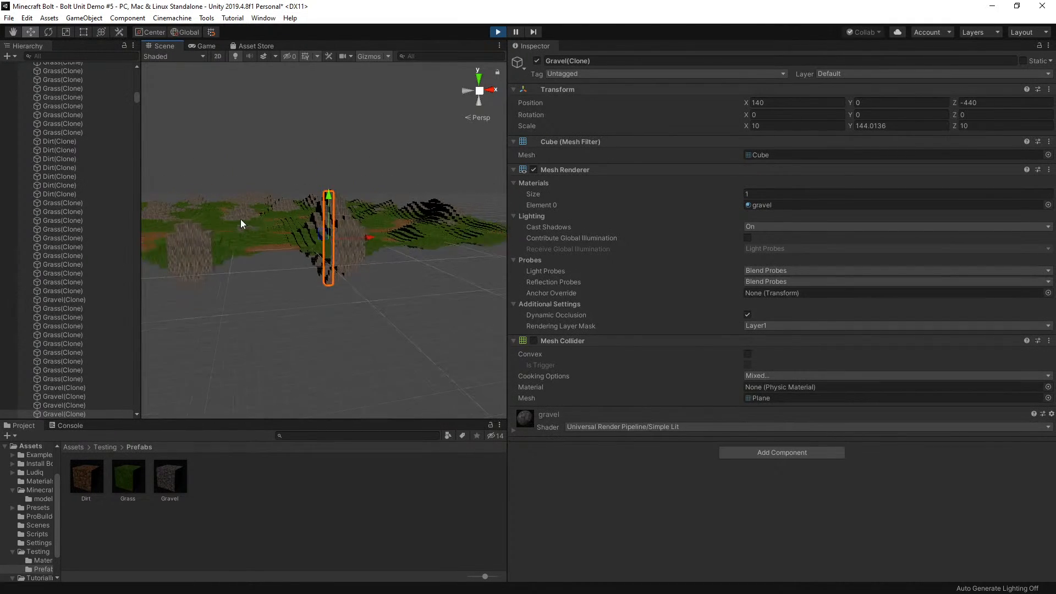
{"action": "left_click", "coordinate": [246, 204]}
{"action": "scroll", "coordinate": [231, 225], "scroll_direction": "up", "scroll_amount": 5}
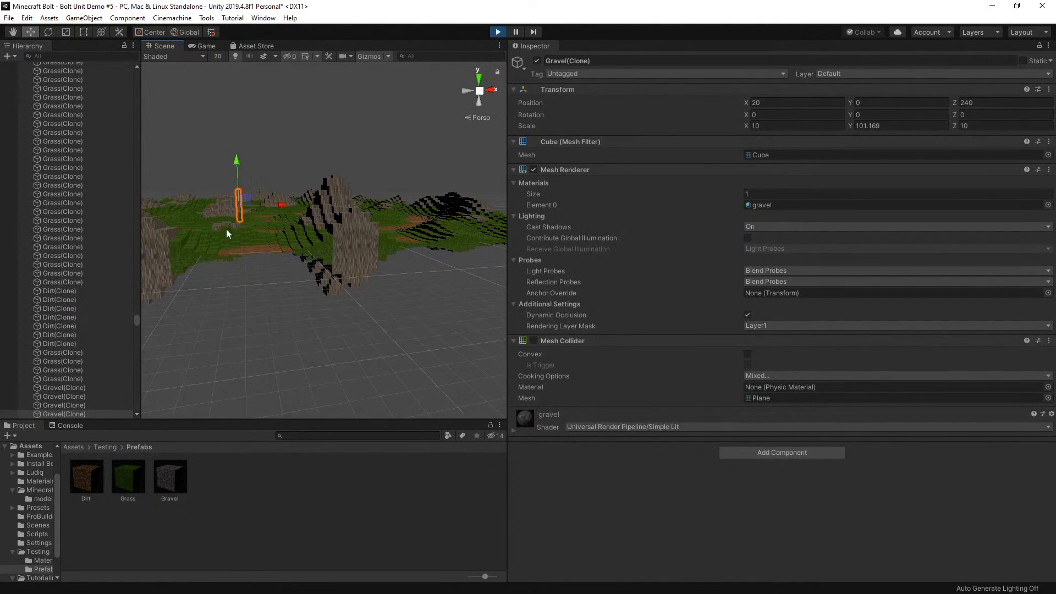
{"action": "left_click", "coordinate": [236, 258]}
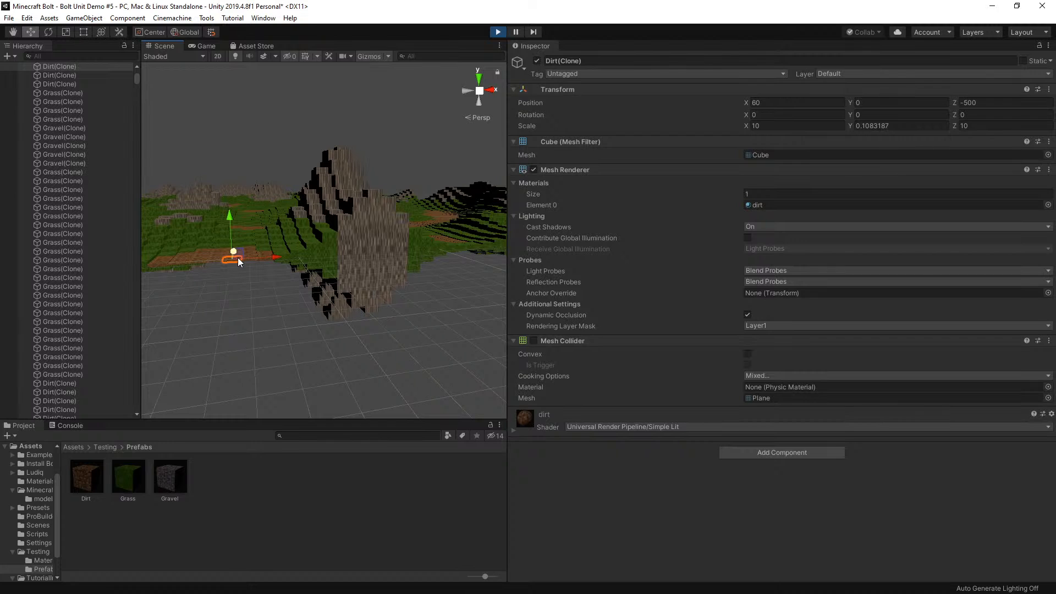
{"action": "key", "text": "f"}
{"action": "scroll", "coordinate": [301, 256], "scroll_direction": "down", "scroll_amount": 6}
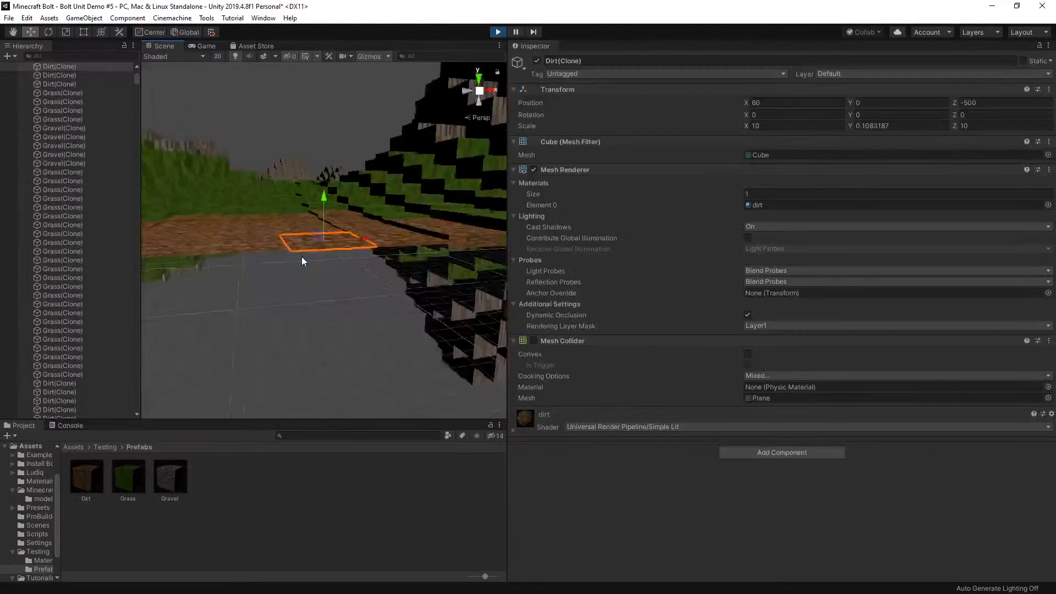
Examine the generated terrain from afar and from above, including the dirt area with the flat gravel patch
{"action": "scroll", "coordinate": [302, 257], "scroll_direction": "down", "scroll_amount": 6}
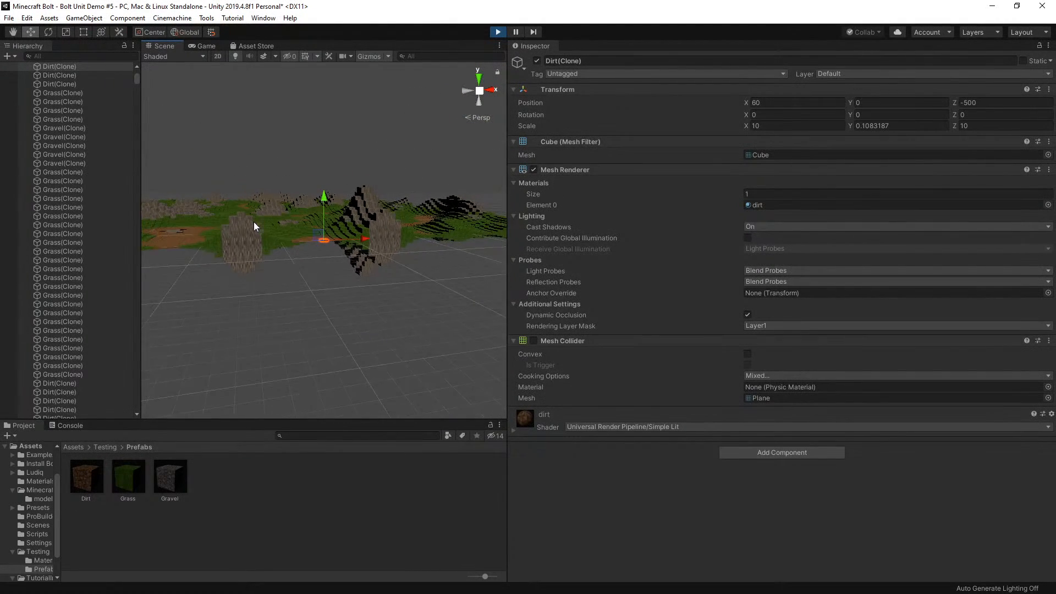
{"action": "scroll", "coordinate": [254, 227], "scroll_direction": "down", "scroll_amount": 3}
{"action": "scroll", "coordinate": [381, 199], "scroll_direction": "down", "scroll_amount": 3}
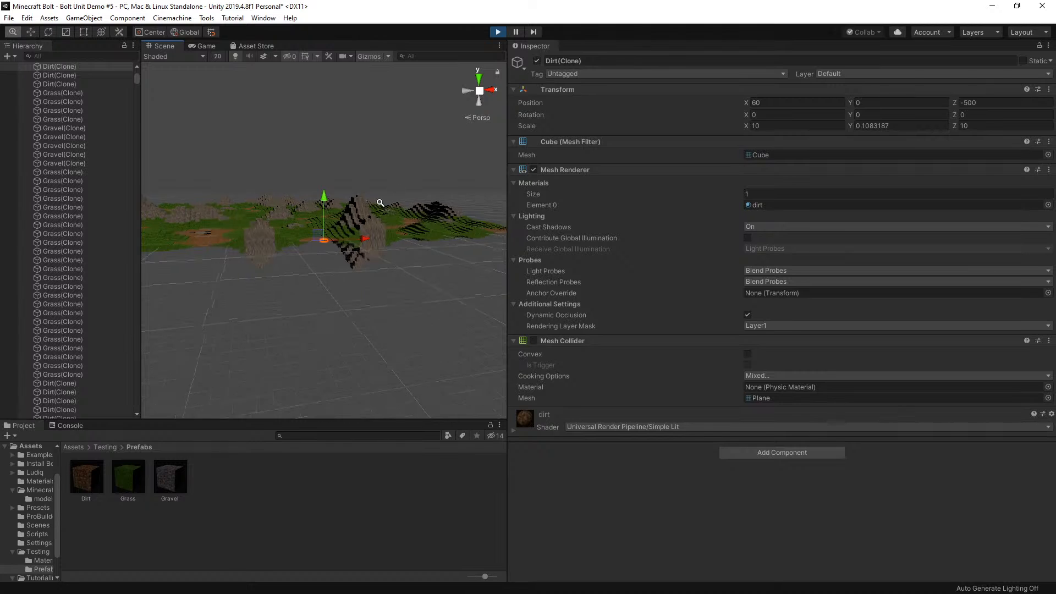
{"action": "scroll", "coordinate": [347, 189], "scroll_direction": "up", "scroll_amount": 7}
{"action": "middle_click_drag", "start_coordinate": [314, 224], "coordinate": [209, 332]}
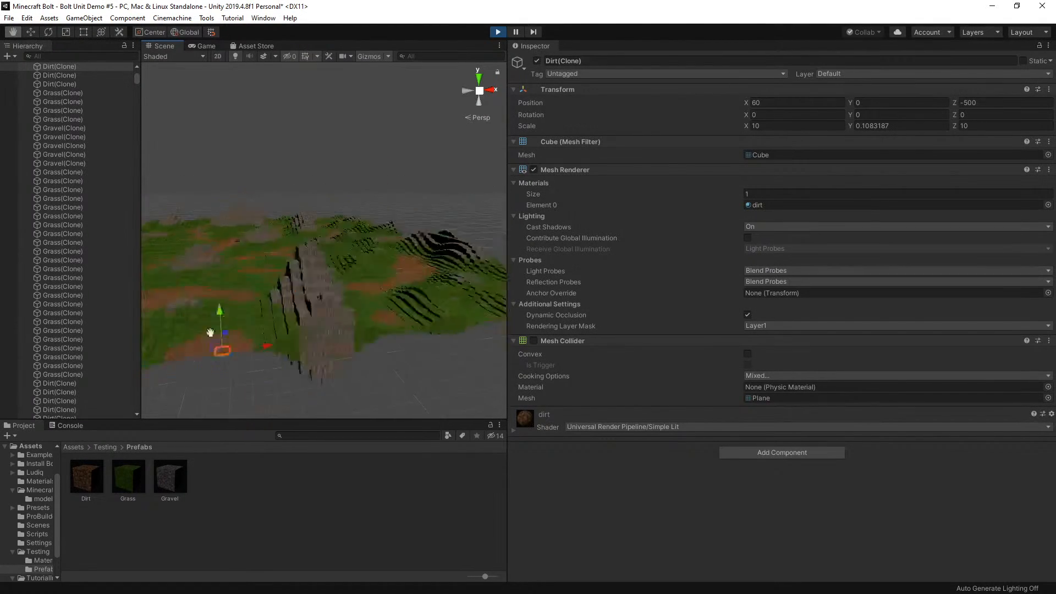
{"action": "middle_click_drag", "start_coordinate": [285, 291], "coordinate": [370, 385]}
{"action": "middle_click_drag", "start_coordinate": [361, 269], "coordinate": [432, 344]}
{"action": "mouse_move", "coordinate": [278, 327]}
{"action": "middle_mouse_down"}
{"action": "mouse_move", "coordinate": [300, 338]}
{"action": "mouse_move", "coordinate": [500, 209]}
{"action": "mouse_move", "coordinate": [345, 243]}
{"action": "mouse_move", "coordinate": [375, 322]}
{"action": "middle_mouse_up"}
{"action": "scroll", "coordinate": [366, 350], "scroll_direction": "up", "scroll_amount": 3}
{"action": "scroll", "coordinate": [368, 351], "scroll_direction": "down", "scroll_amount": 3}
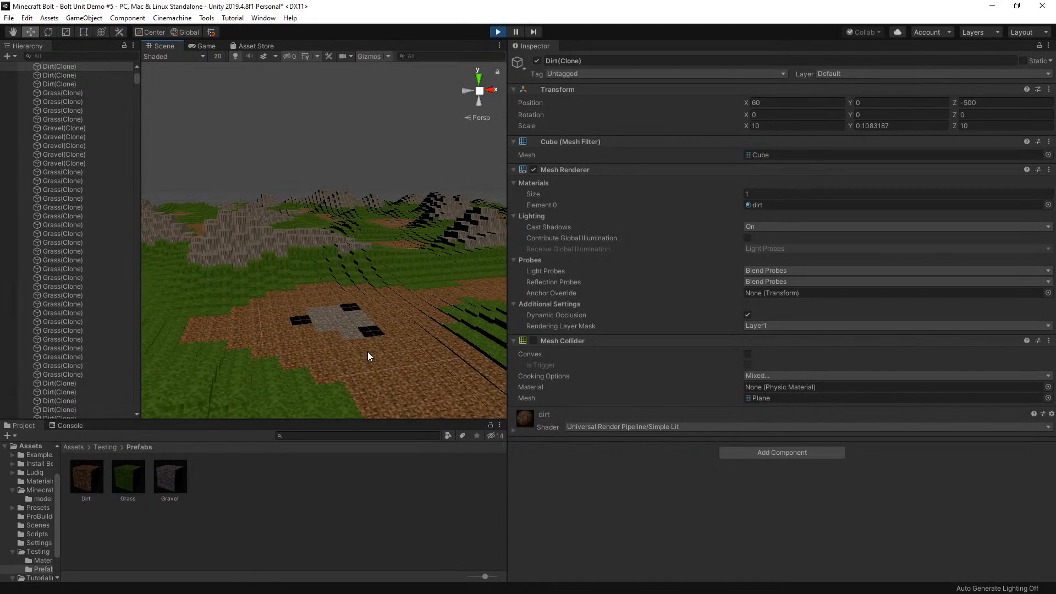
Select a dirt cube and gravel cubes around the flat gravel patch to check their Y scale values
{"action": "left_click", "coordinate": [296, 339]}
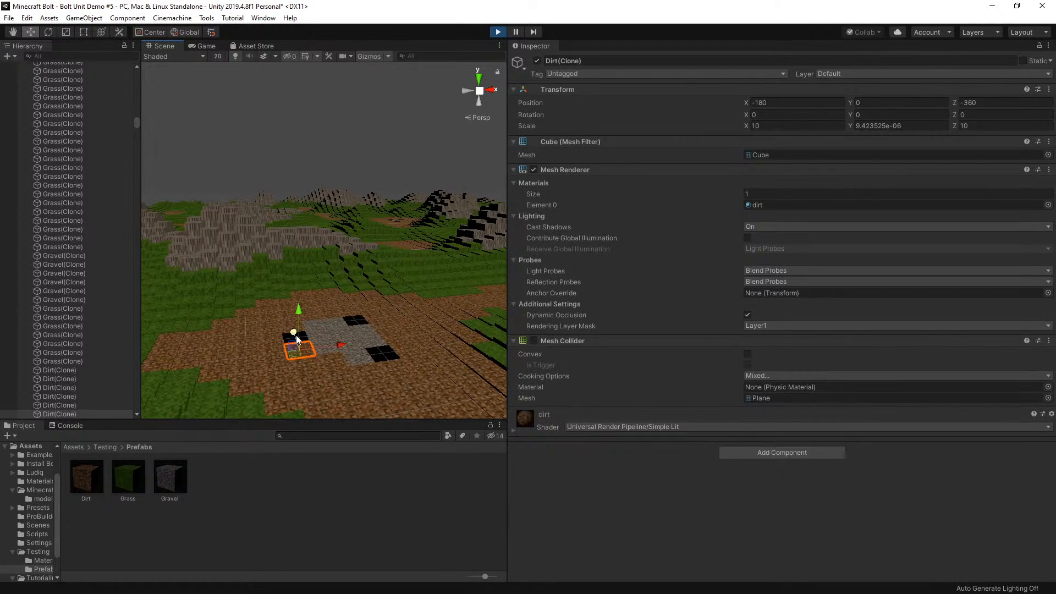
{"action": "left_click", "coordinate": [353, 325]}
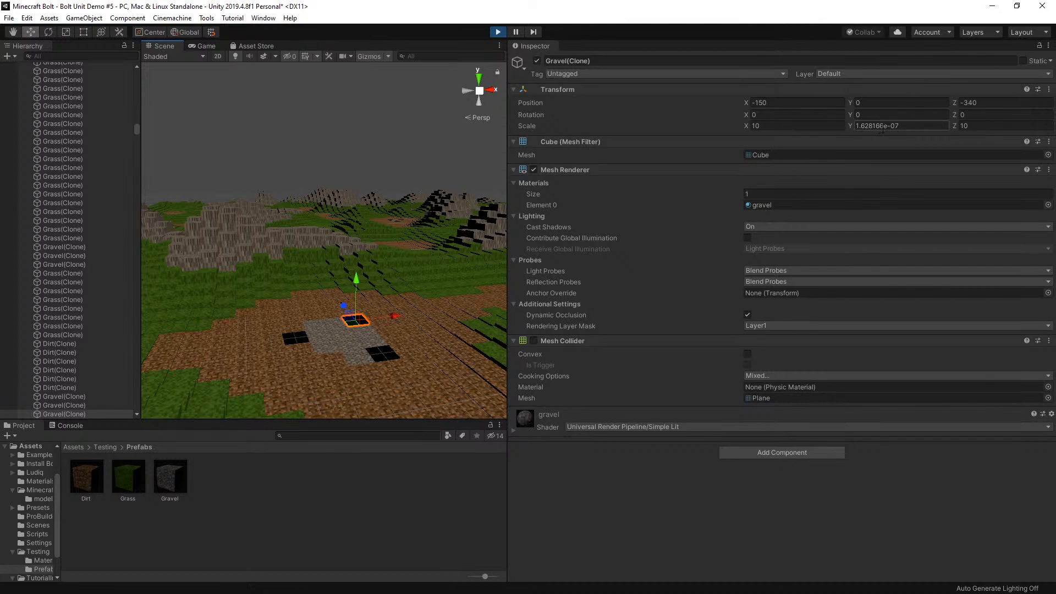
{"action": "scroll", "coordinate": [411, 334], "scroll_direction": "up", "scroll_amount": 4}
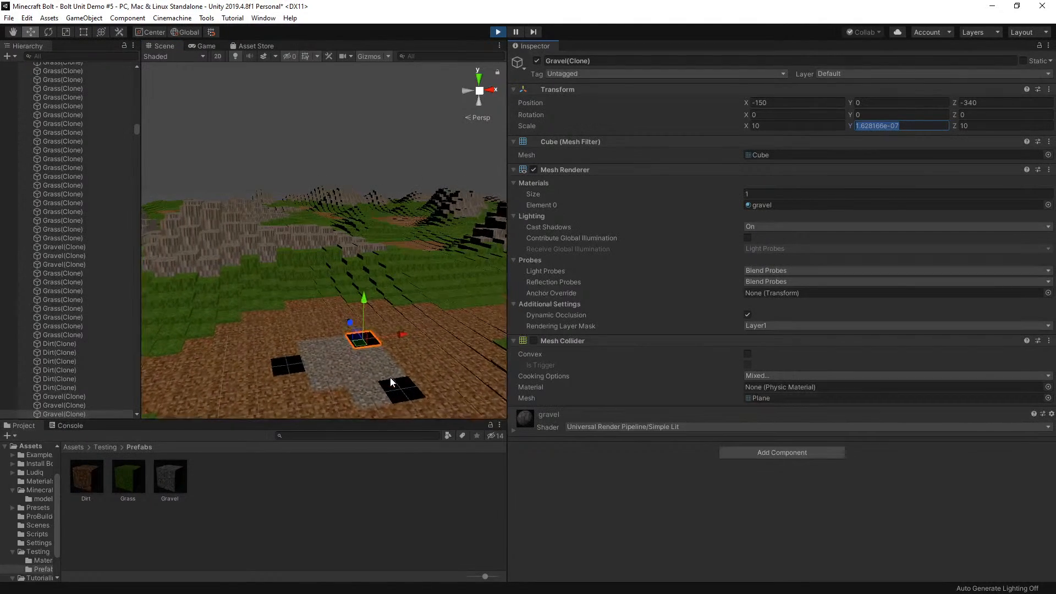
{"action": "left_click", "coordinate": [404, 376]}
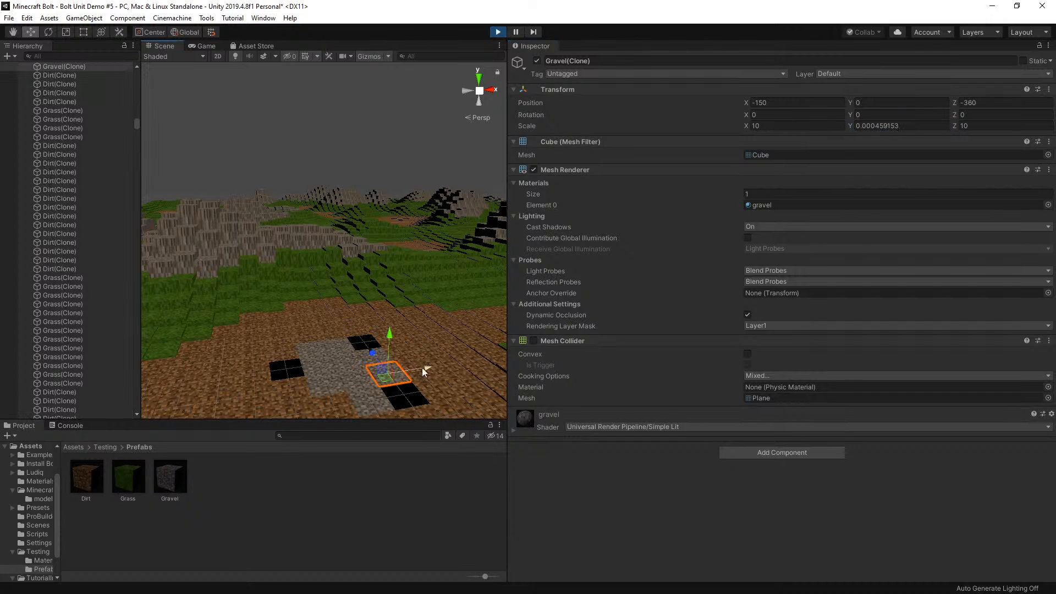
Survey the whole terrain's hills and low areas from near and far
{"action": "scroll", "coordinate": [279, 328], "scroll_direction": "down", "scroll_amount": 6}
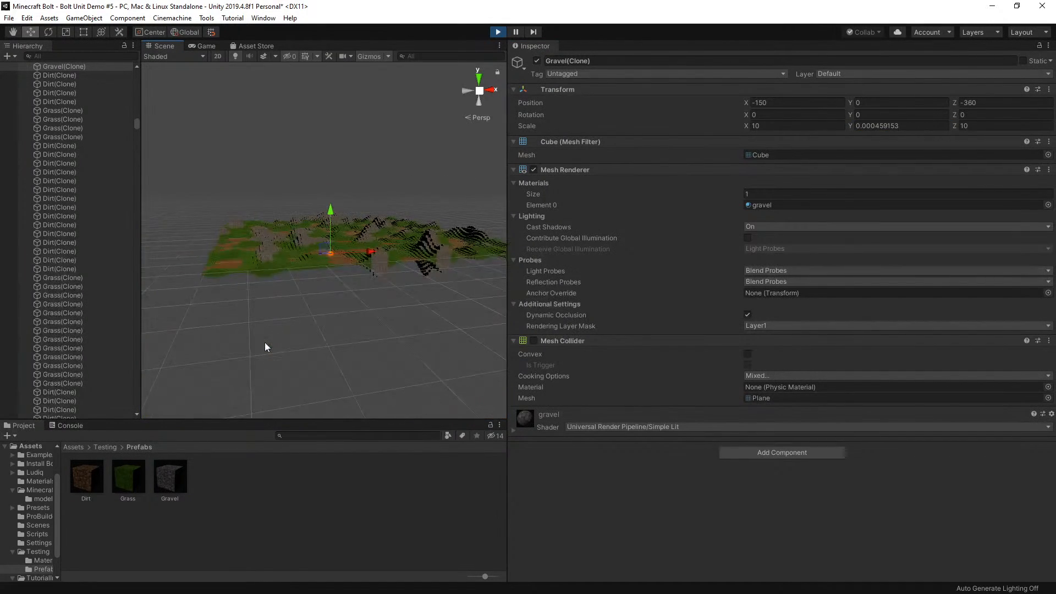
{"action": "scroll", "coordinate": [355, 223], "scroll_direction": "up", "scroll_amount": 3}
{"action": "scroll", "coordinate": [375, 240], "scroll_direction": "down", "scroll_amount": 4}
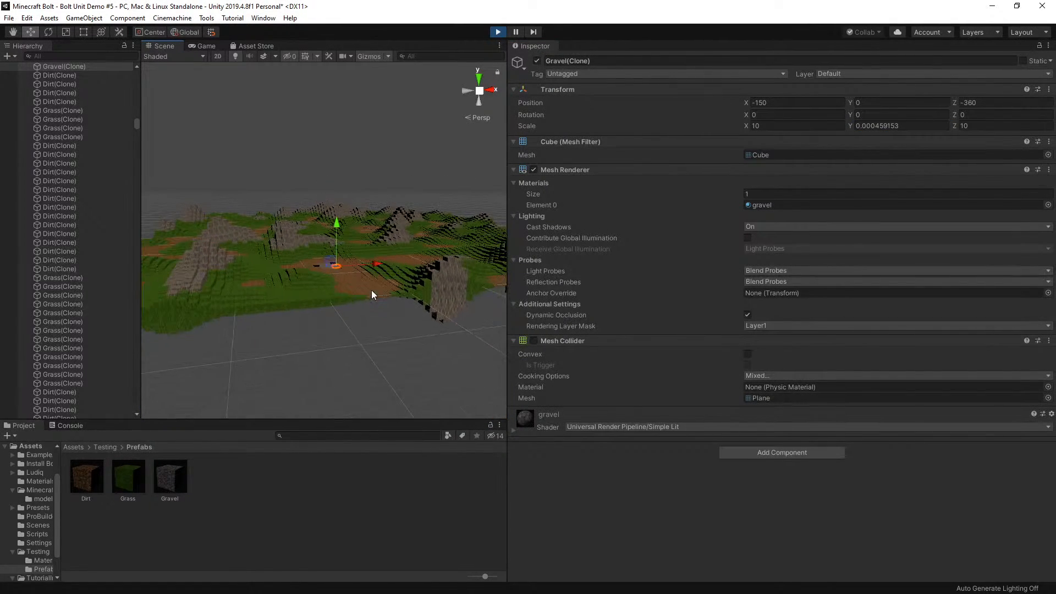
{"action": "scroll", "coordinate": [437, 278], "scroll_direction": "down", "scroll_amount": 2}
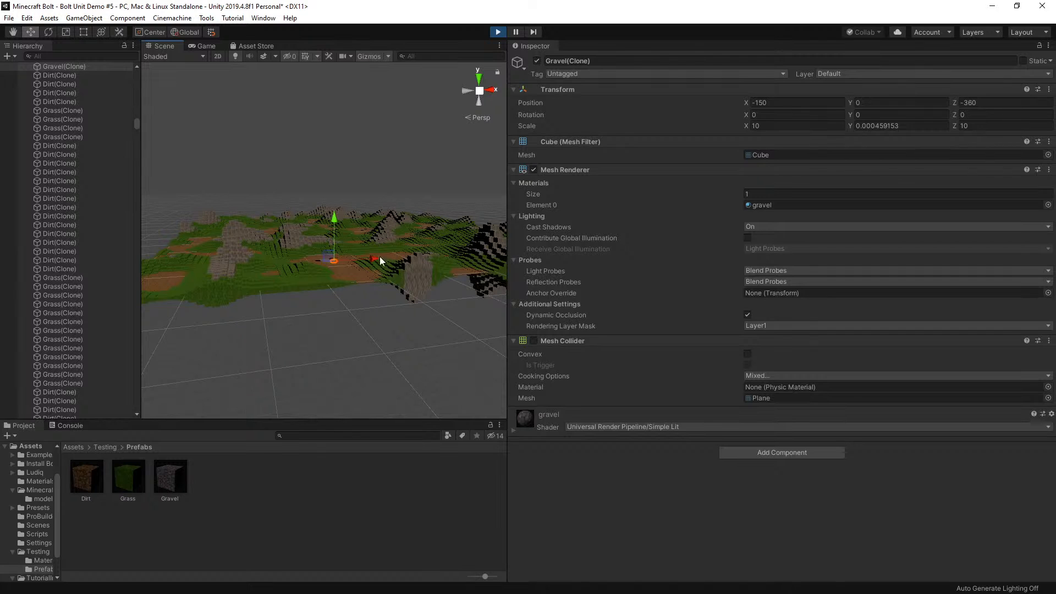
{"action": "scroll", "coordinate": [276, 245], "scroll_direction": "up", "scroll_amount": 5}
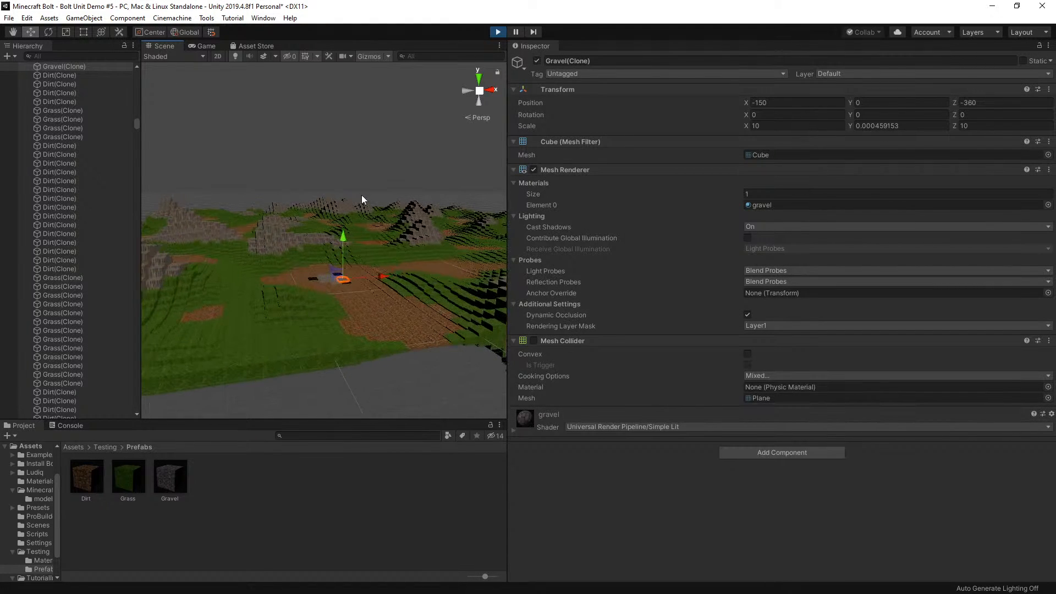
{"action": "scroll", "coordinate": [285, 240], "scroll_direction": "up", "scroll_amount": 5}
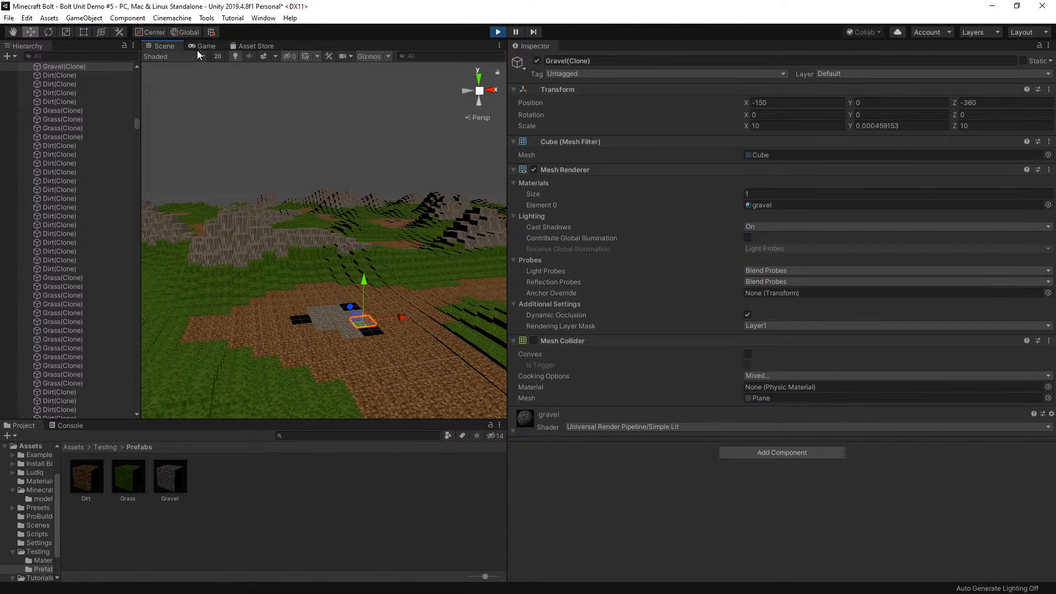
Stop playback, review the Generate object's flow graph, and close it
{"action": "left_click", "coordinate": [499, 31]}
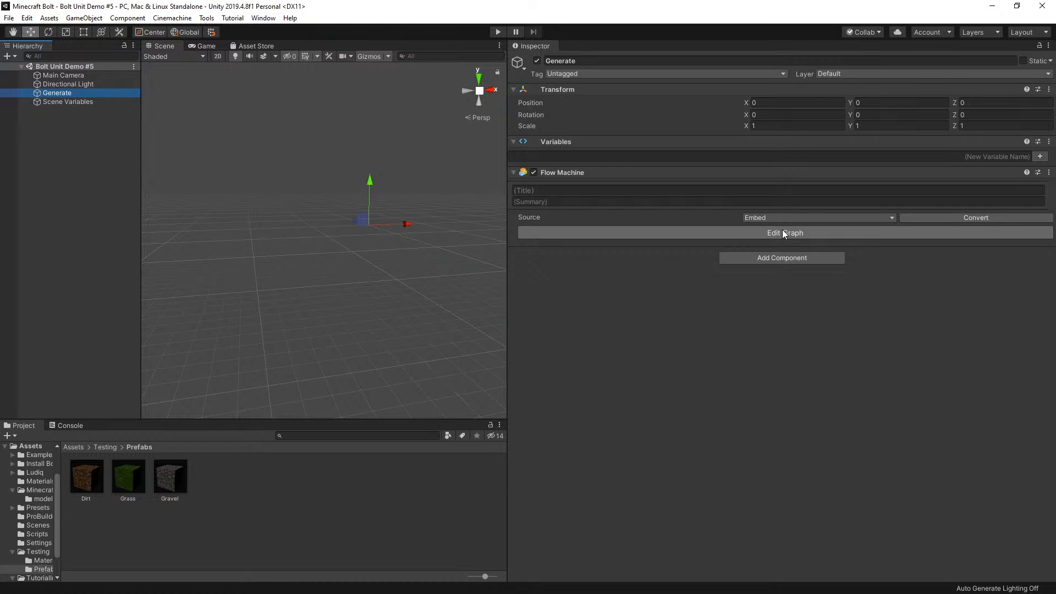
{"action": "left_click", "coordinate": [780, 232]}
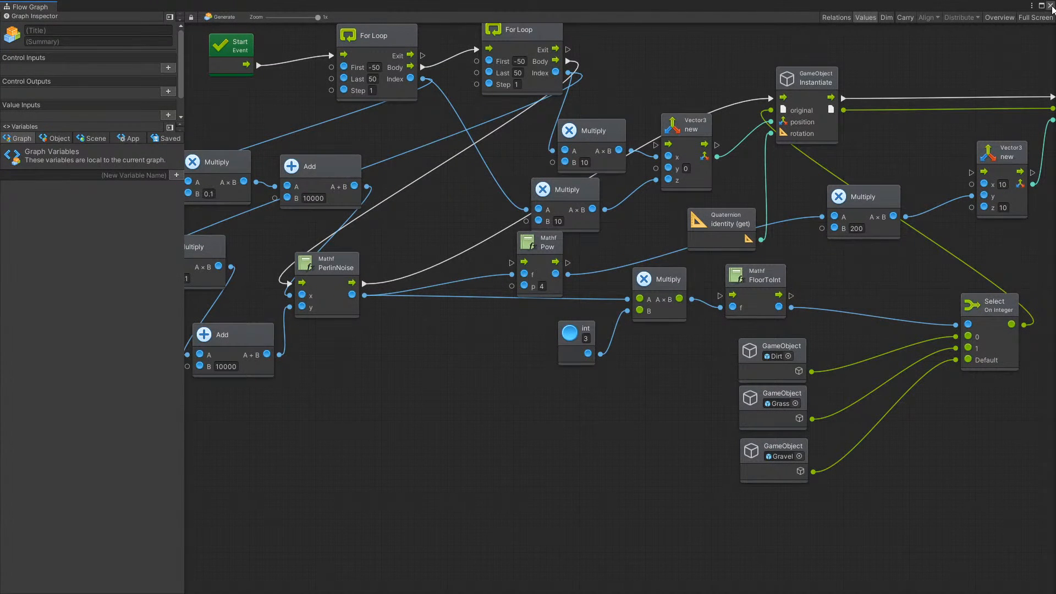
{"action": "left_click", "coordinate": [1052, 7]}
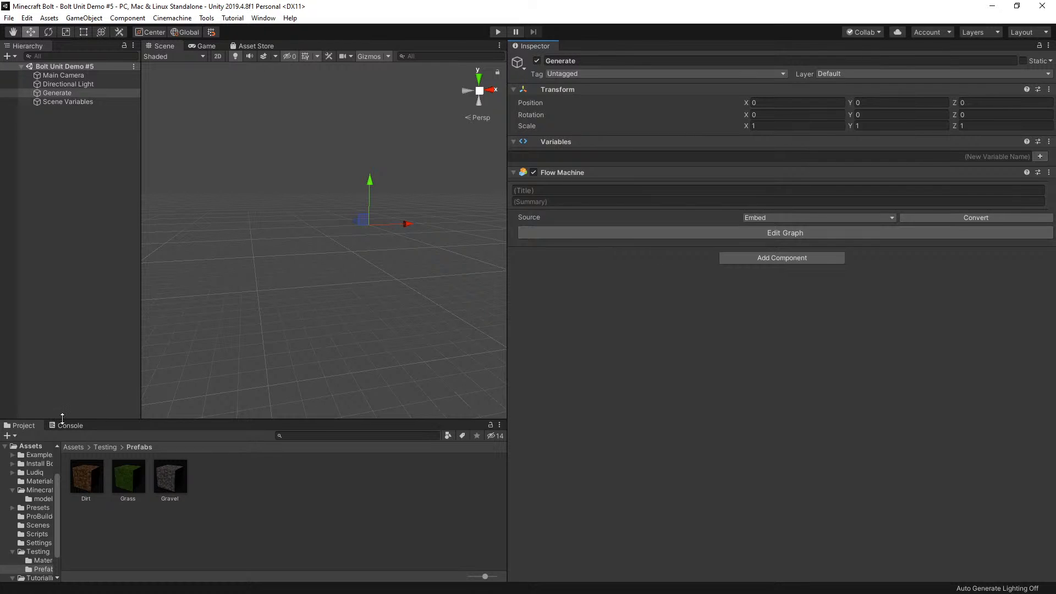
Look into the Minecraft asset folder, return to the root Assets folder, and open the Main scene
{"action": "left_click", "coordinate": [73, 448]}
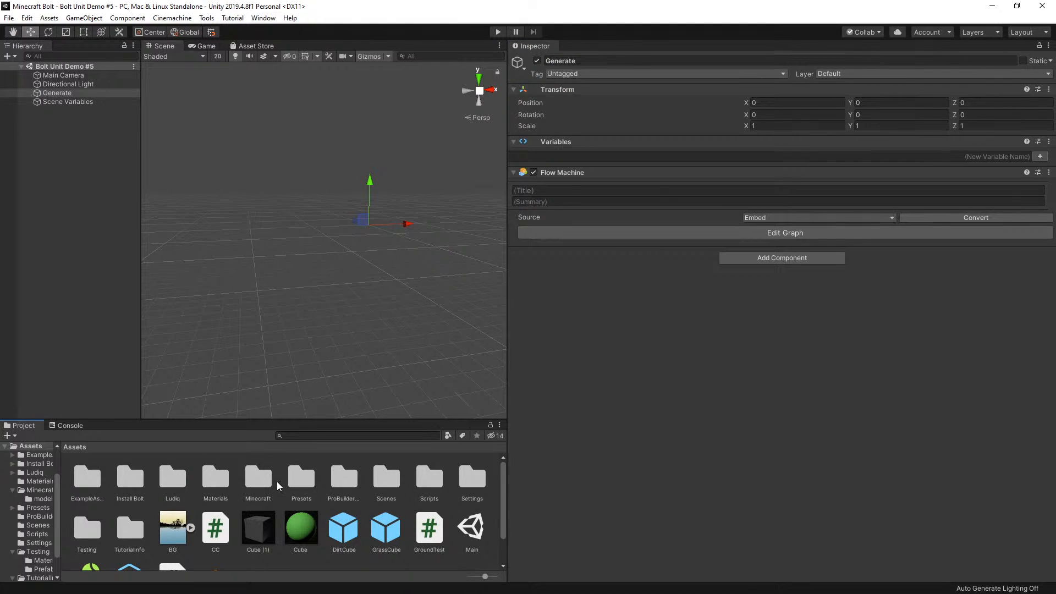
{"action": "double_click", "coordinate": [265, 475]}
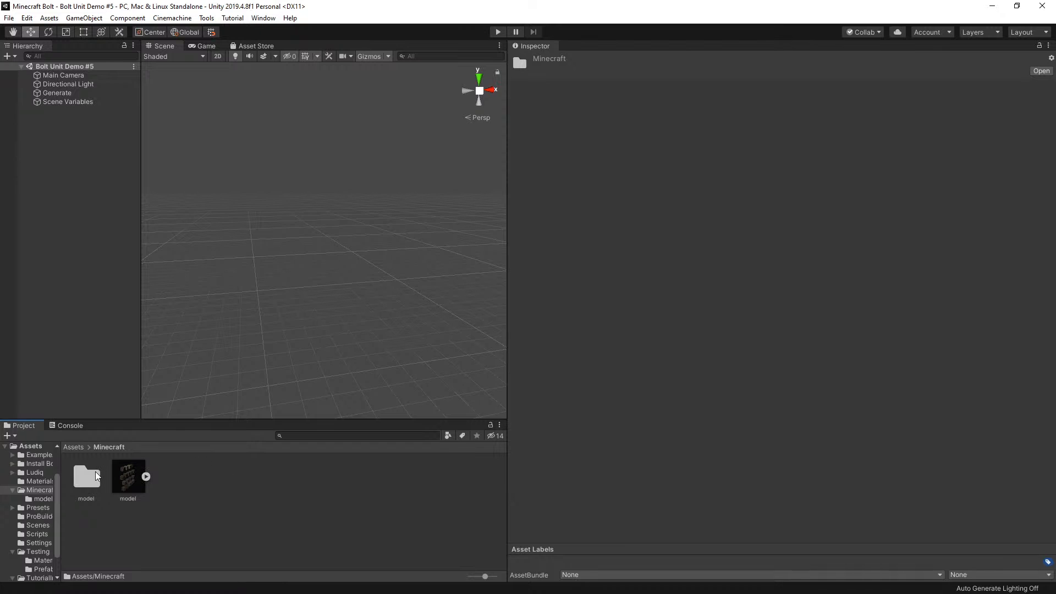
{"action": "left_click", "coordinate": [76, 447]}
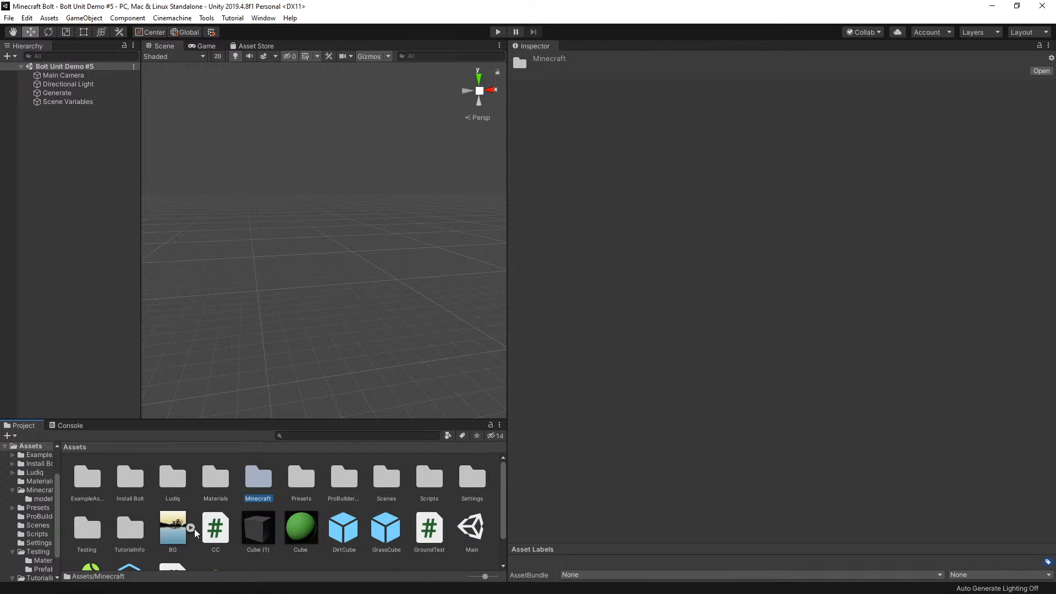
{"action": "scroll", "coordinate": [195, 533], "scroll_direction": "down", "scroll_amount": 2}
{"action": "scroll", "coordinate": [215, 526], "scroll_direction": "up", "scroll_amount": 2}
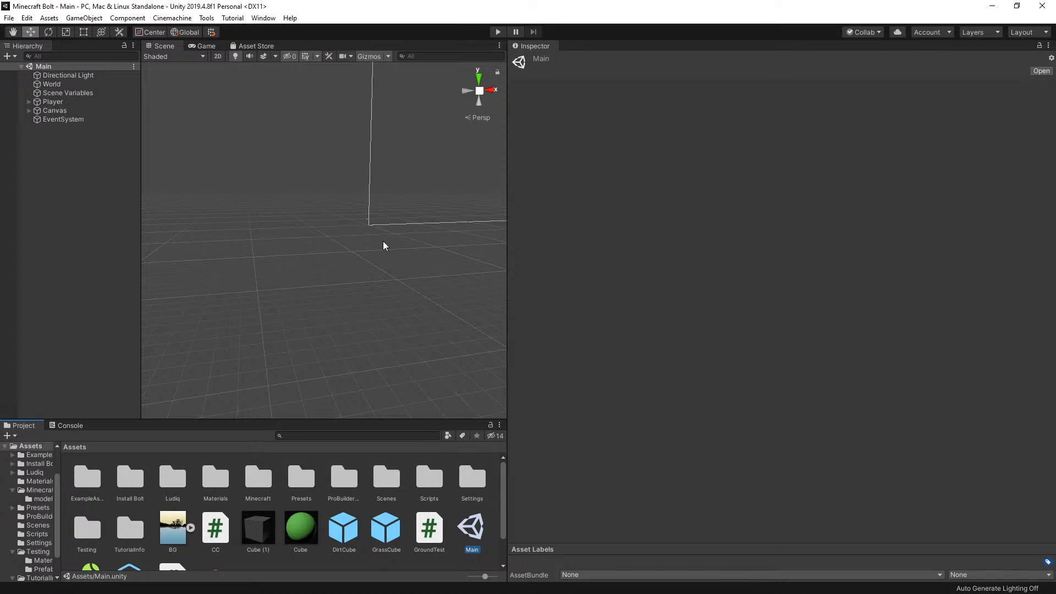
Play the Main scene and move the player forward and jump across the block terrain
{"action": "left_click", "coordinate": [498, 32]}
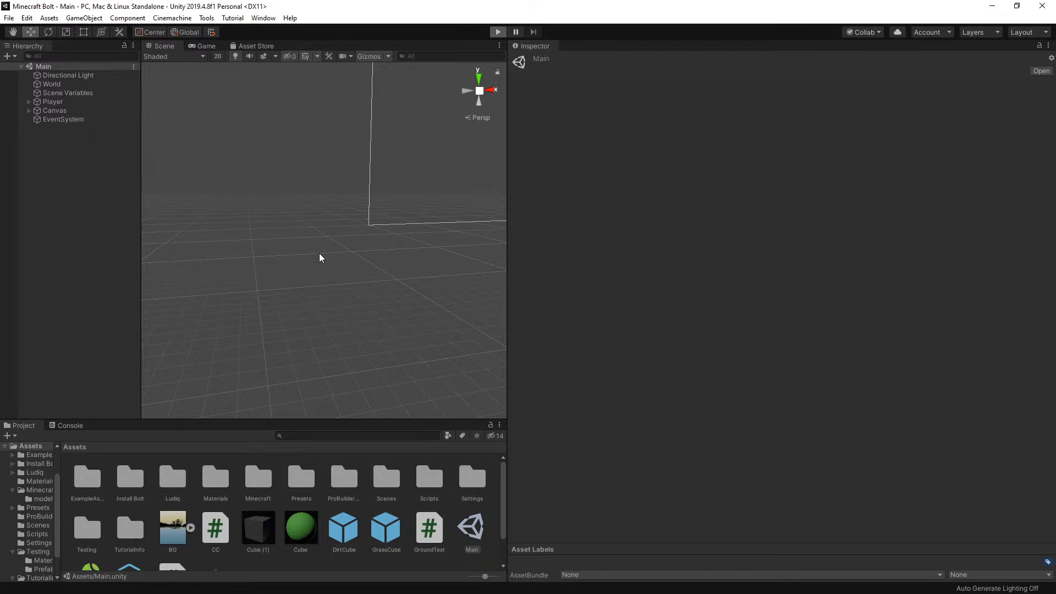
{"action": "key", "text": "ctrl+p"}
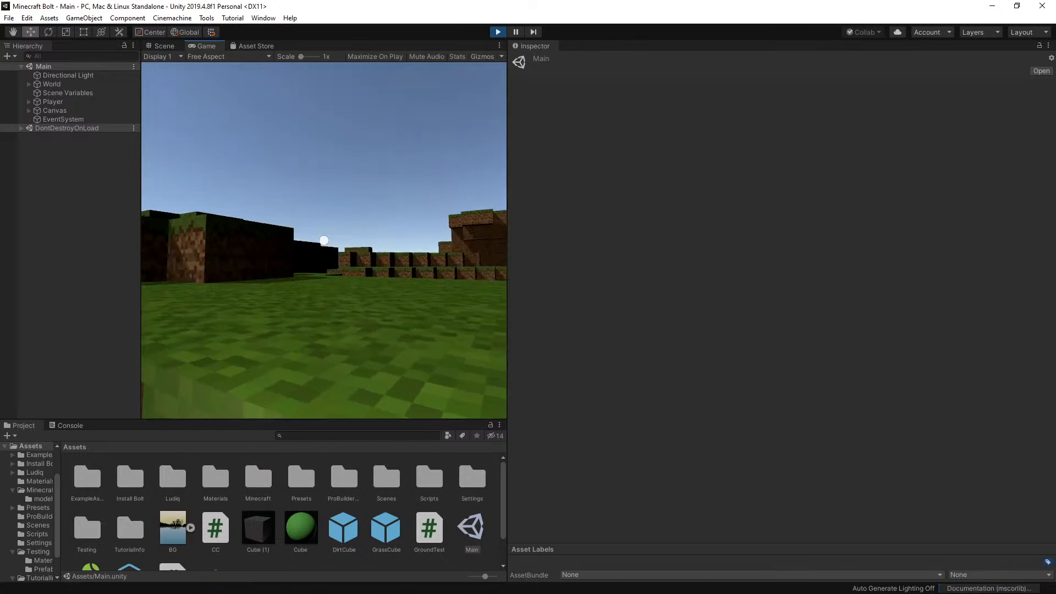
{"action": "key", "text": "w"}
{"action": "key", "text": "space"}
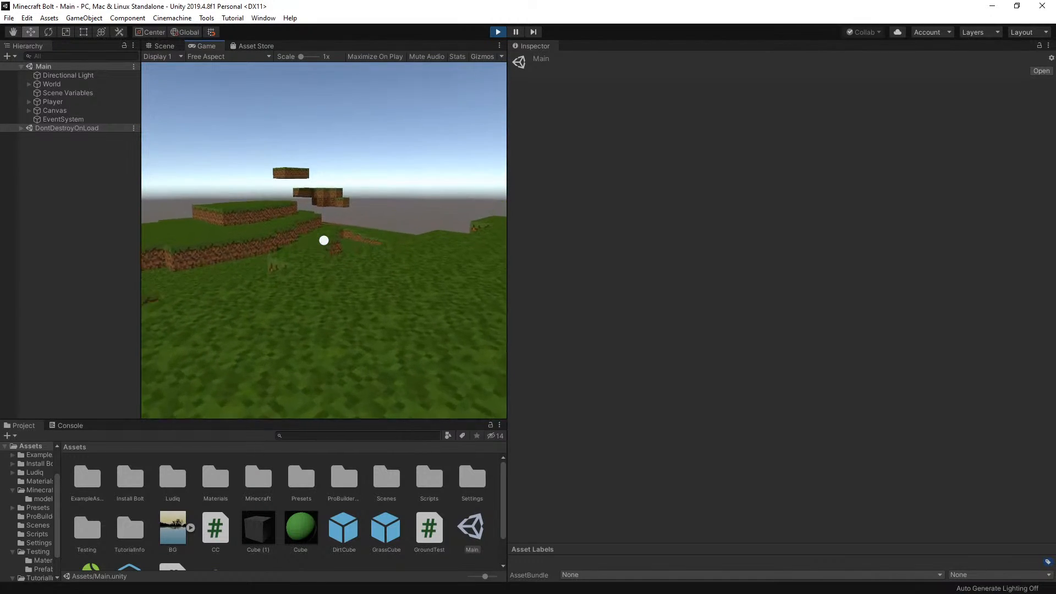
Walk the player across the grass and down into the dirt-walled hollow
{"action": "key", "text": "w"}
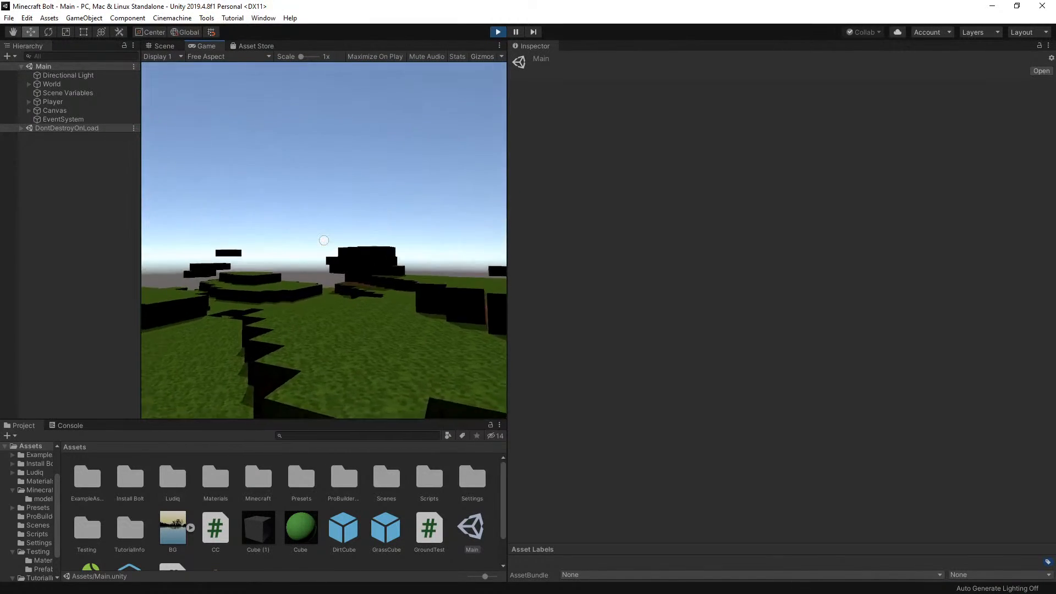
{"action": "key", "text": "w"}
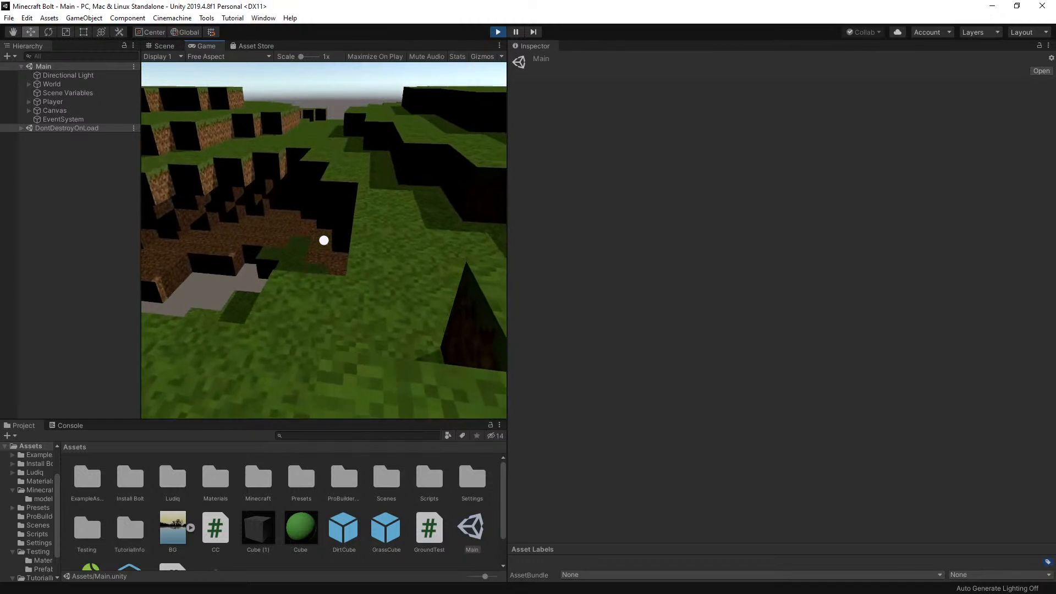
{"action": "key", "text": "w"}
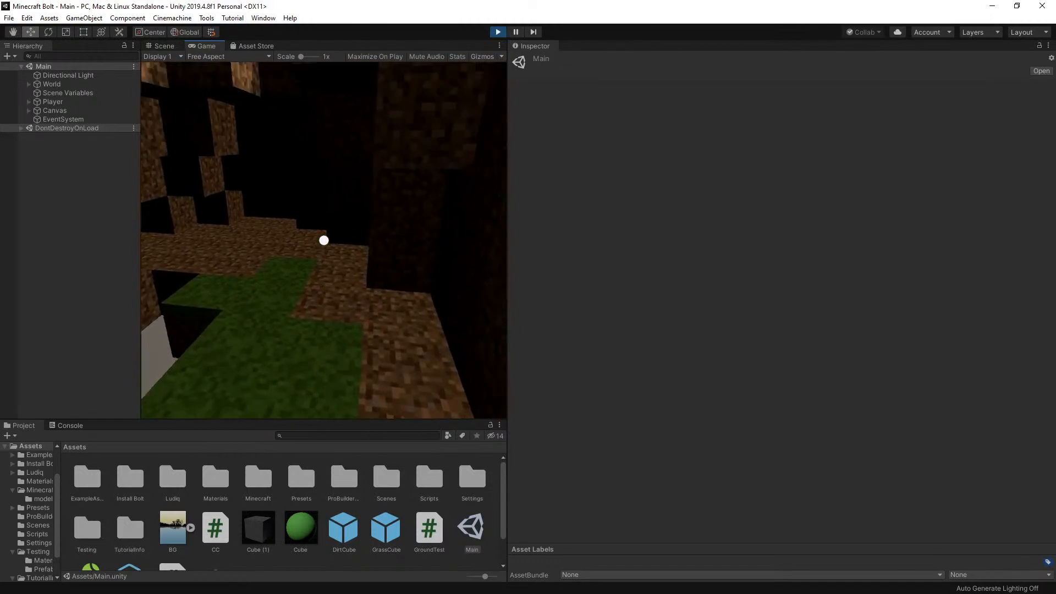
{"action": "key", "text": "w"}
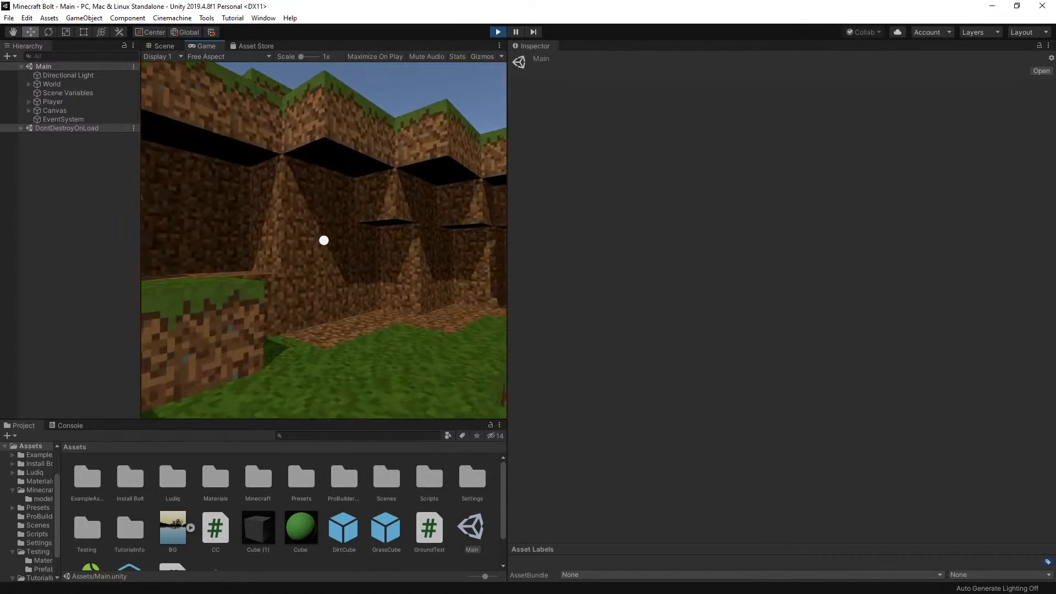
Dig a straight tunnel into the hollow's dirt wall by removing blocks, moving the player forward into it
{"action": "key", "text": "w"}
{"action": "left_click", "coordinate": [324, 240]}
{"action": "left_click", "coordinate": [325, 240]}
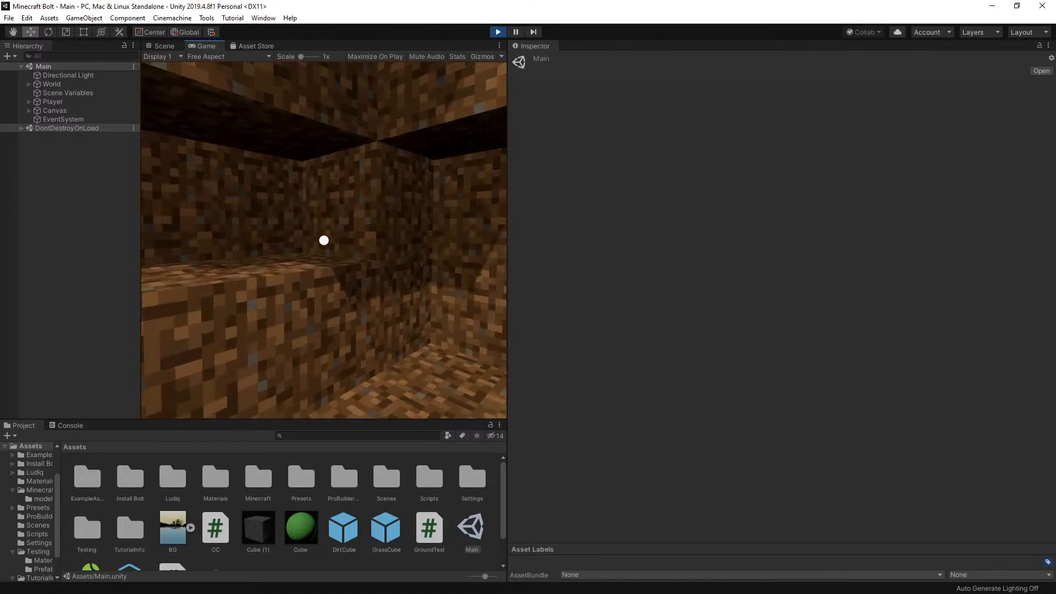
{"action": "key", "text": "w"}
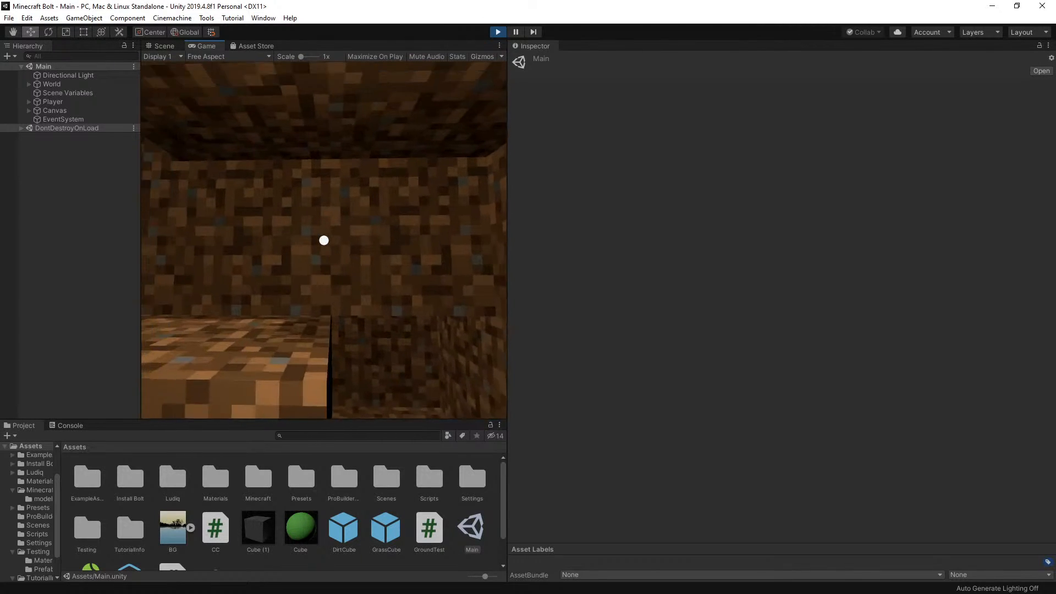
{"action": "key", "text": "w"}
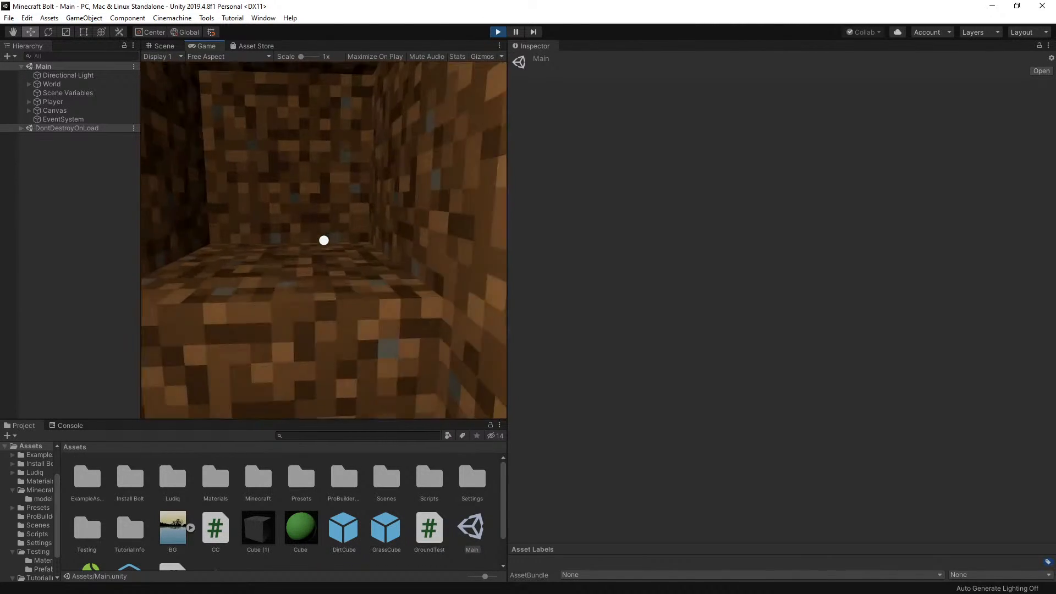
{"action": "left_click", "coordinate": [325, 240]}
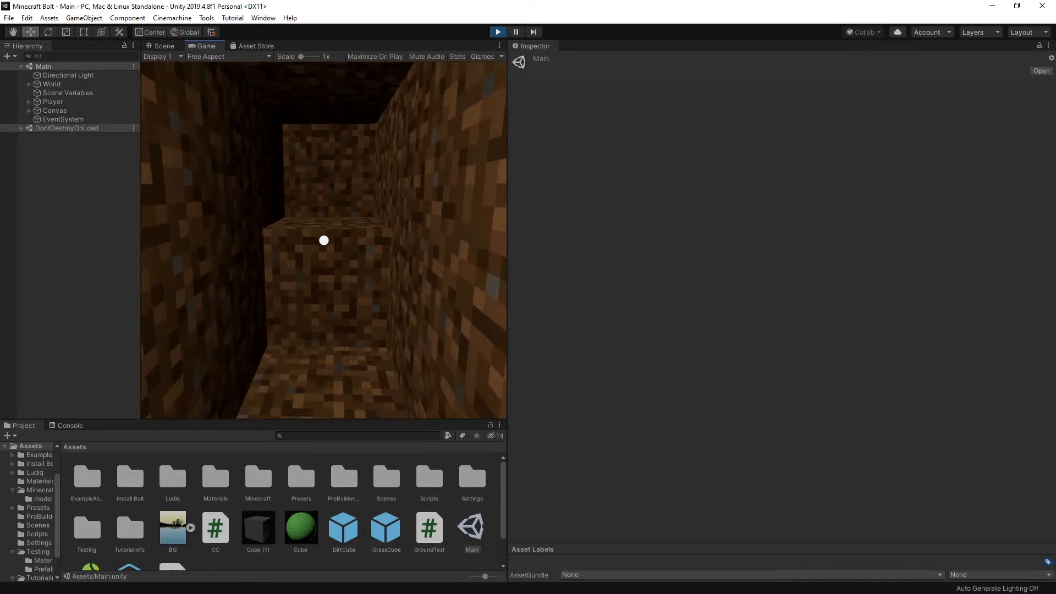
{"action": "left_click", "coordinate": [324, 241]}
{"action": "left_click", "coordinate": [324, 240]}
{"action": "left_click", "coordinate": [324, 240]}
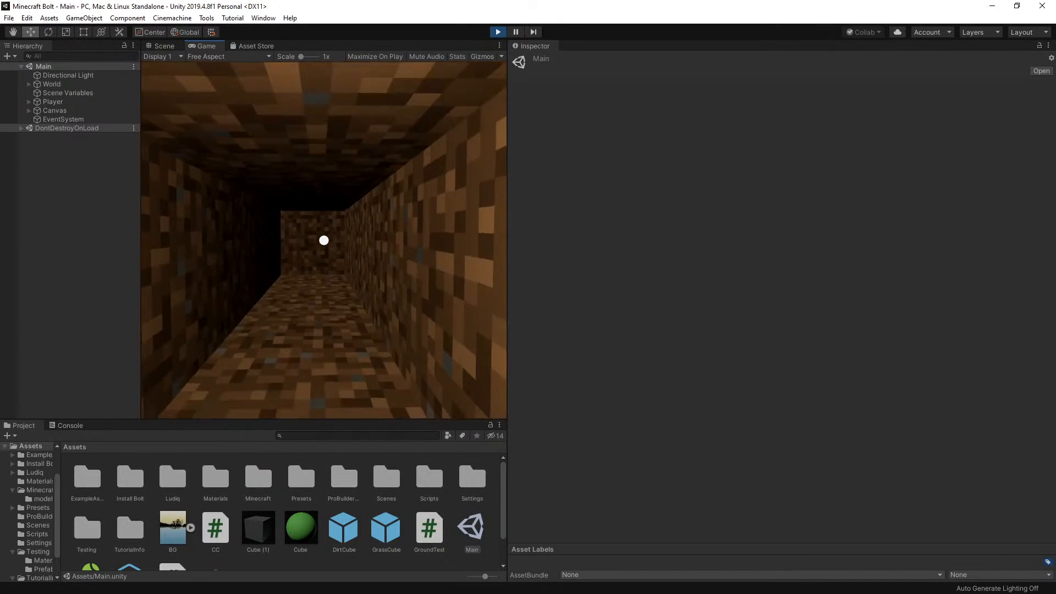
Extend the tunnel by removing more dirt blocks and jump the player up through it to the grass surface
{"action": "key", "text": "w"}
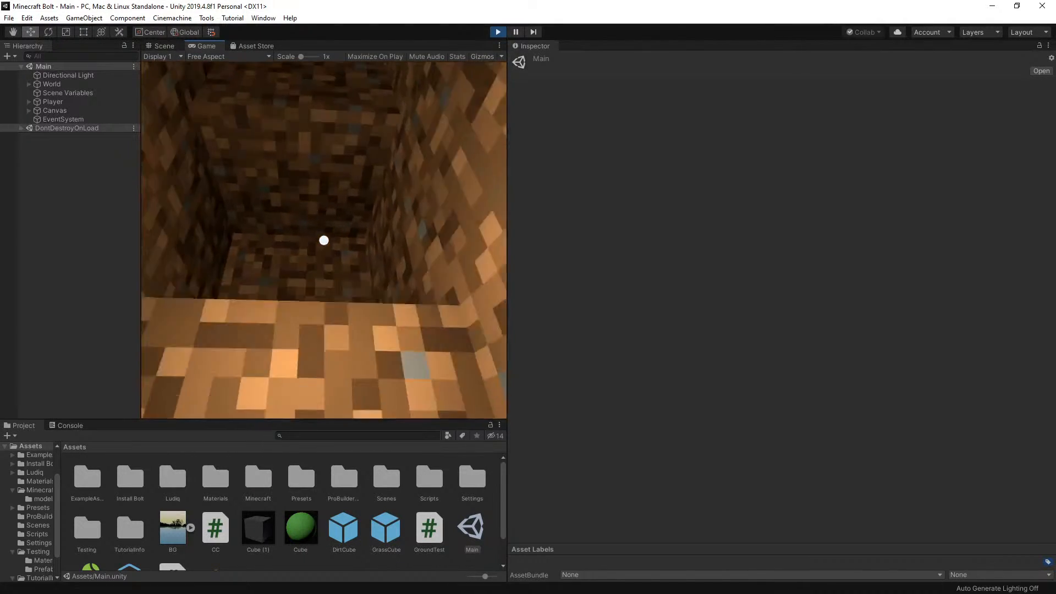
{"action": "left_click", "coordinate": [324, 241]}
{"action": "key", "text": "w"}
{"action": "left_click", "coordinate": [325, 240]}
{"action": "left_click", "coordinate": [324, 241]}
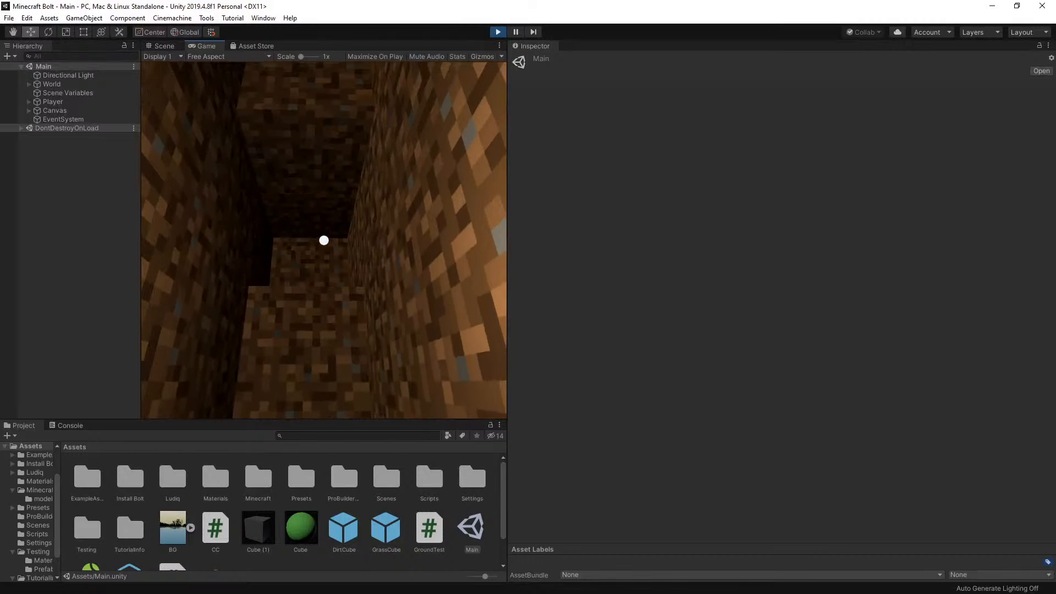
{"action": "key", "text": "w"}
{"action": "key", "text": "space"}
{"action": "key", "text": "space"}
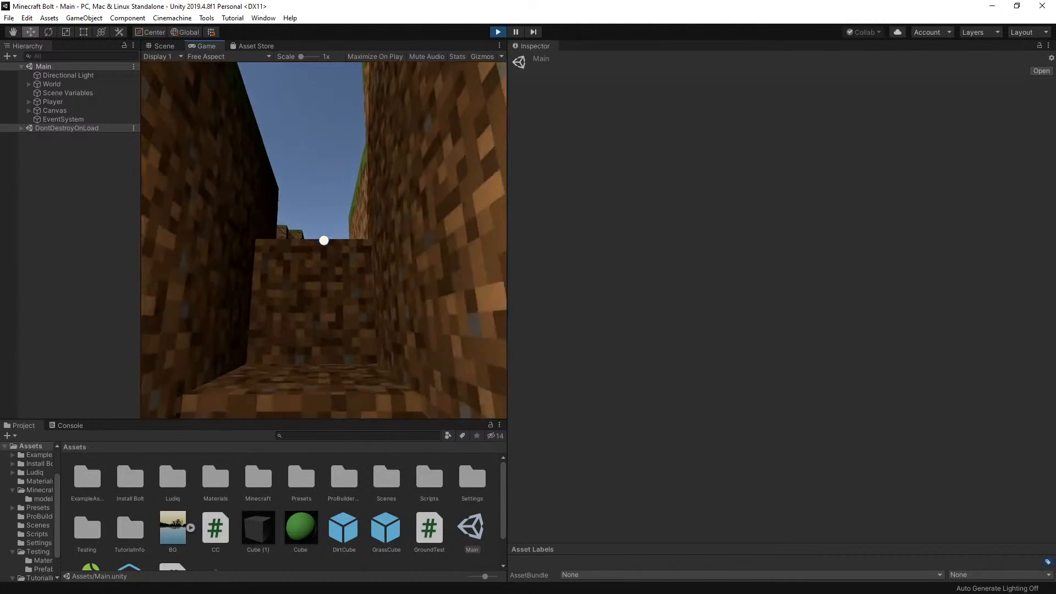
{"action": "key", "text": "w"}
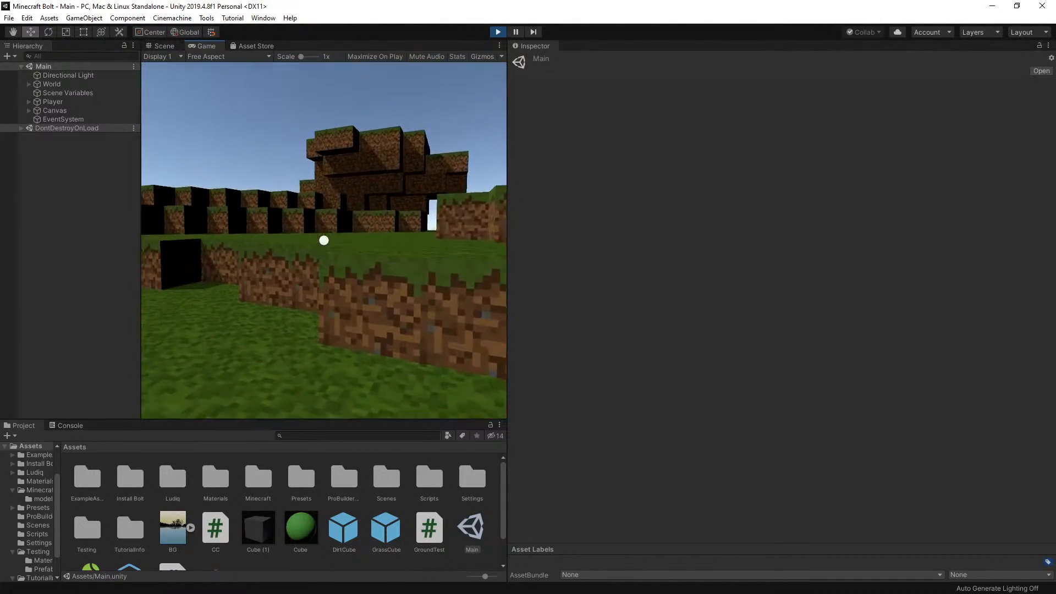
Walk and jump the player over the grass ledges to try out movement on the stepped terrain
{"action": "key", "text": "w"}
{"action": "key", "text": "space"}
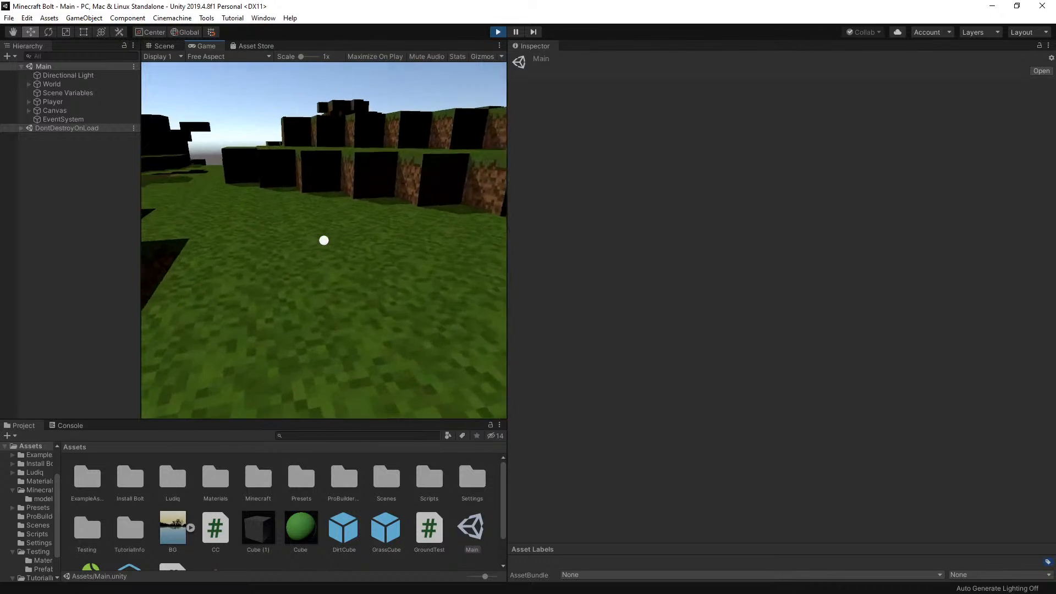
{"action": "key", "text": "w"}
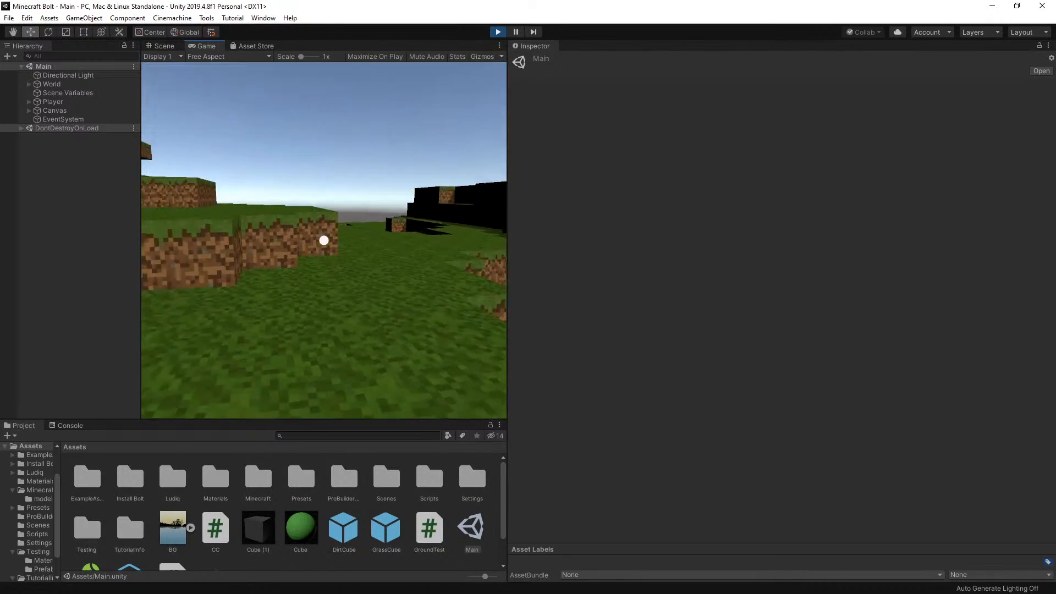
{"action": "key", "text": "w"}
{"action": "key", "text": "space"}
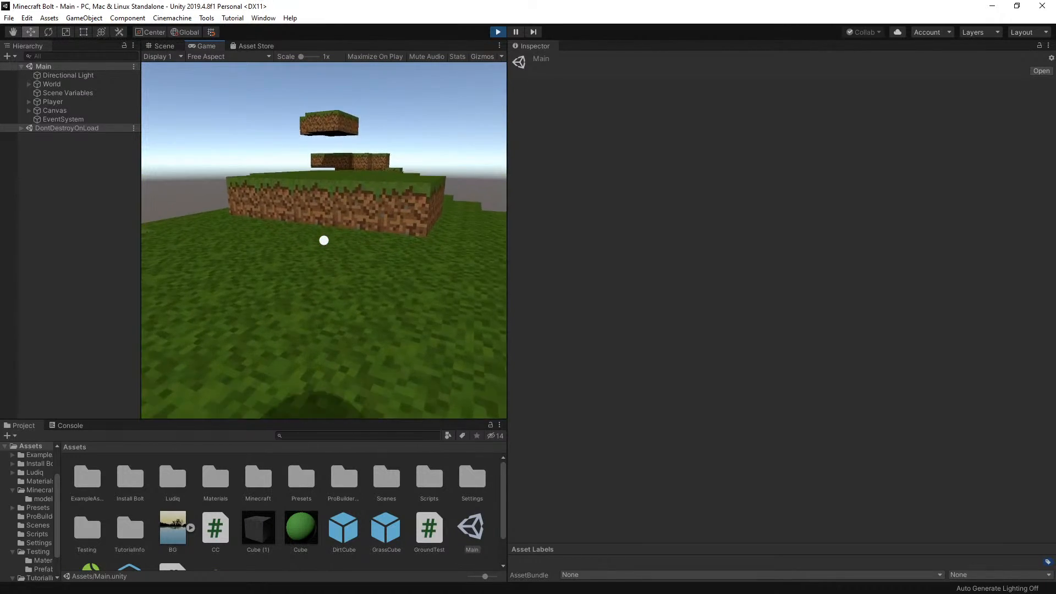
{"action": "key", "text": "w"}
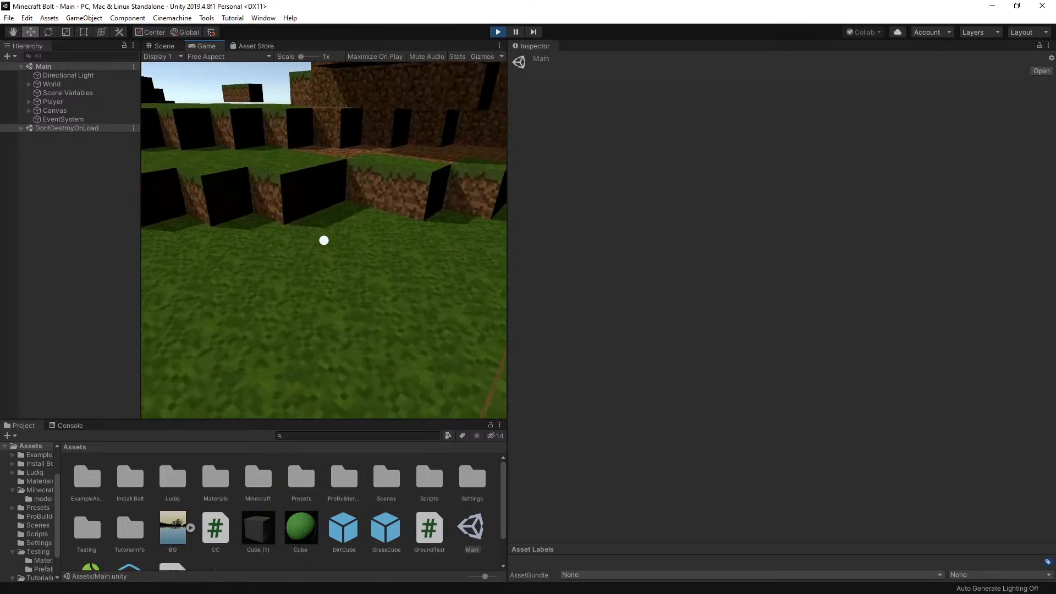
{"action": "key", "text": "w"}
{"action": "key", "text": "space"}
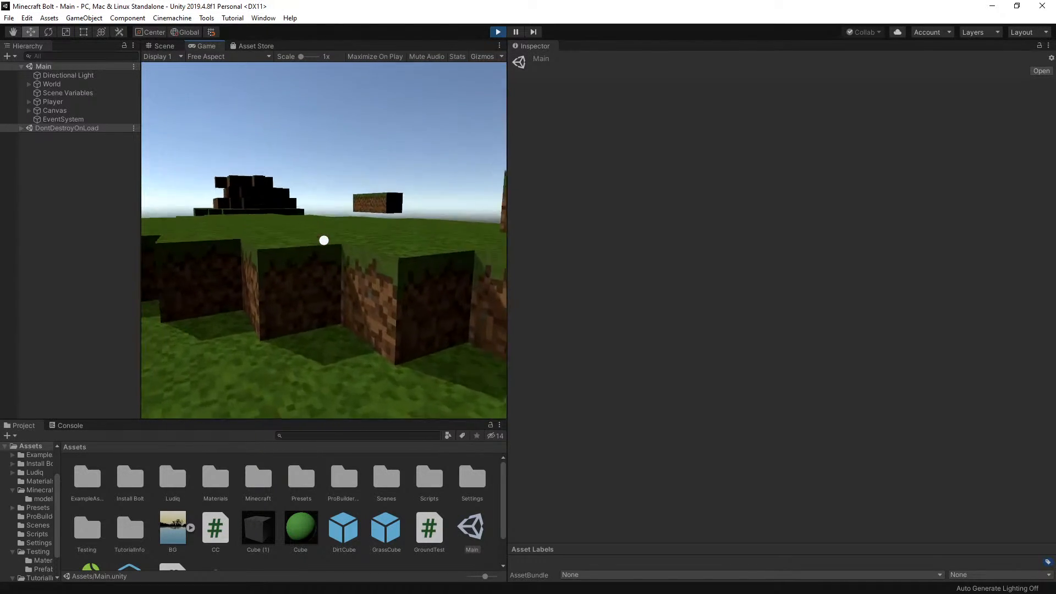
{"action": "key", "text": "w"}
{"action": "key", "text": "space"}
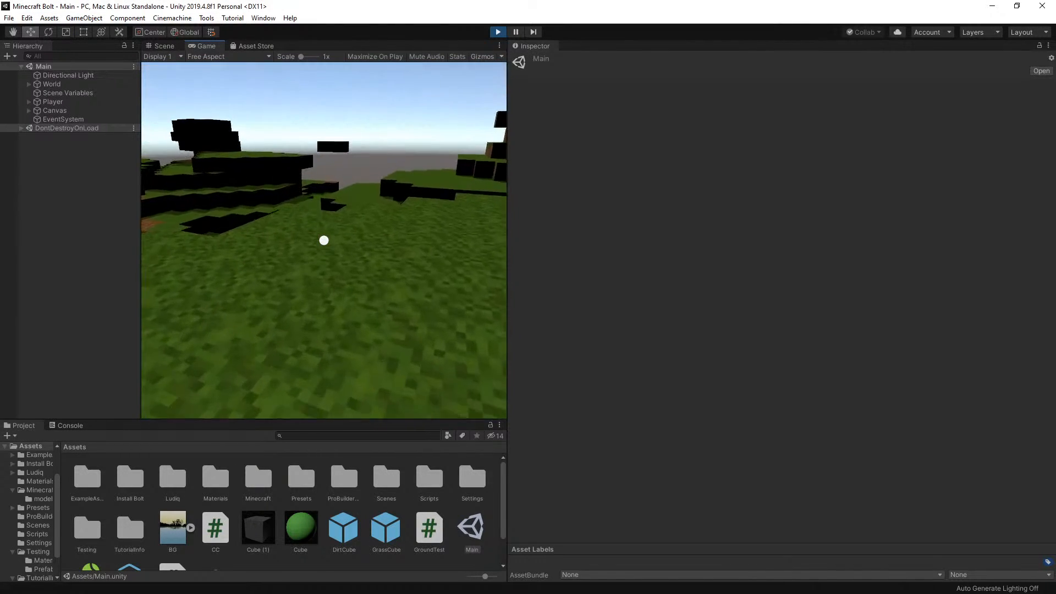
{"action": "key", "text": "w"}
{"action": "key", "text": "space"}
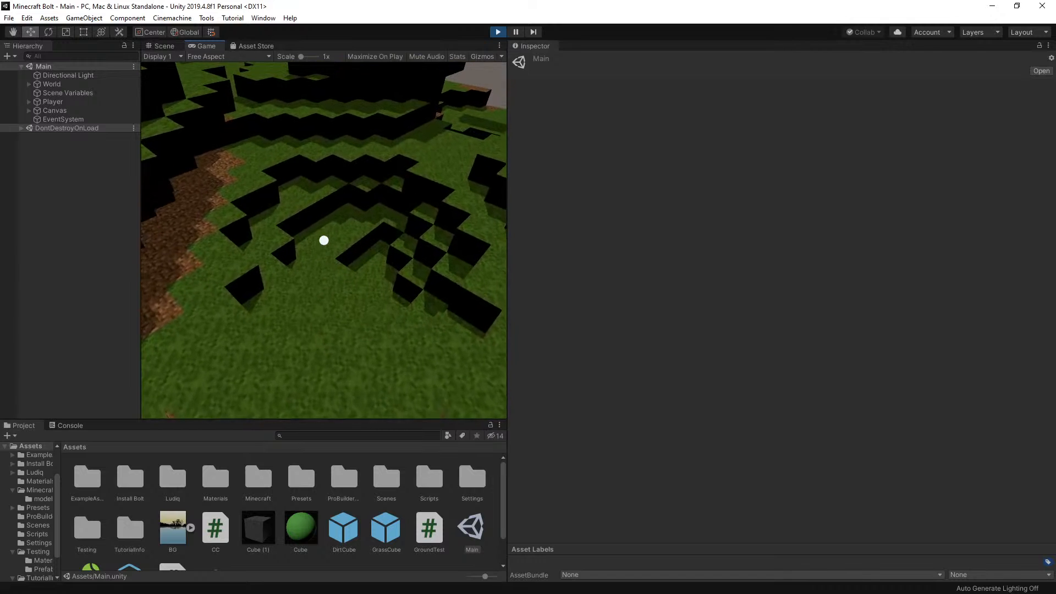
Roam the grassland on foot, viewing the hills, overhangs and floating blocks from different directions
{"action": "key", "text": "w"}
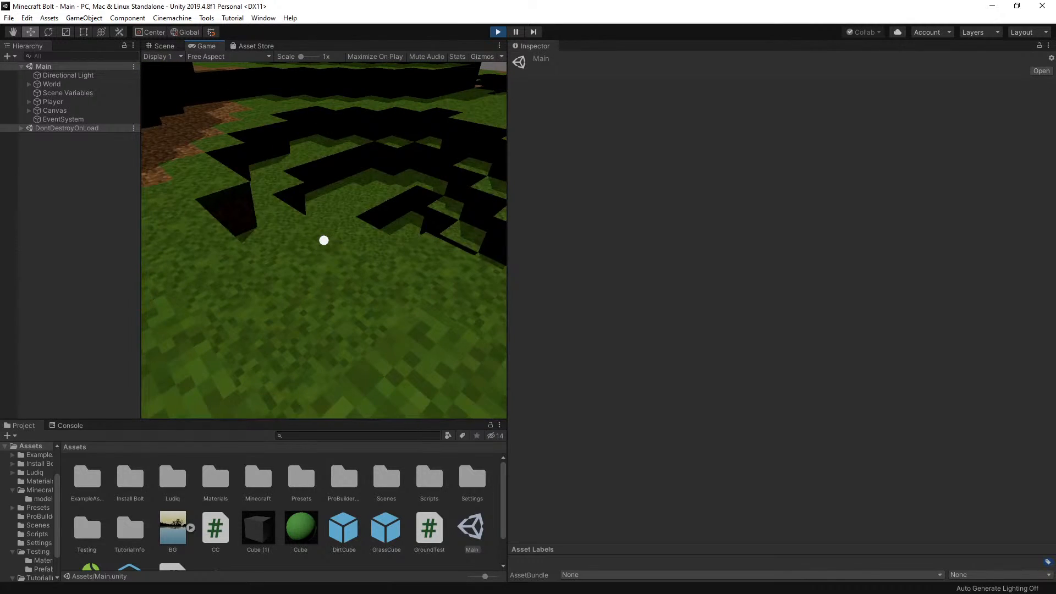
{"action": "key", "text": "w"}
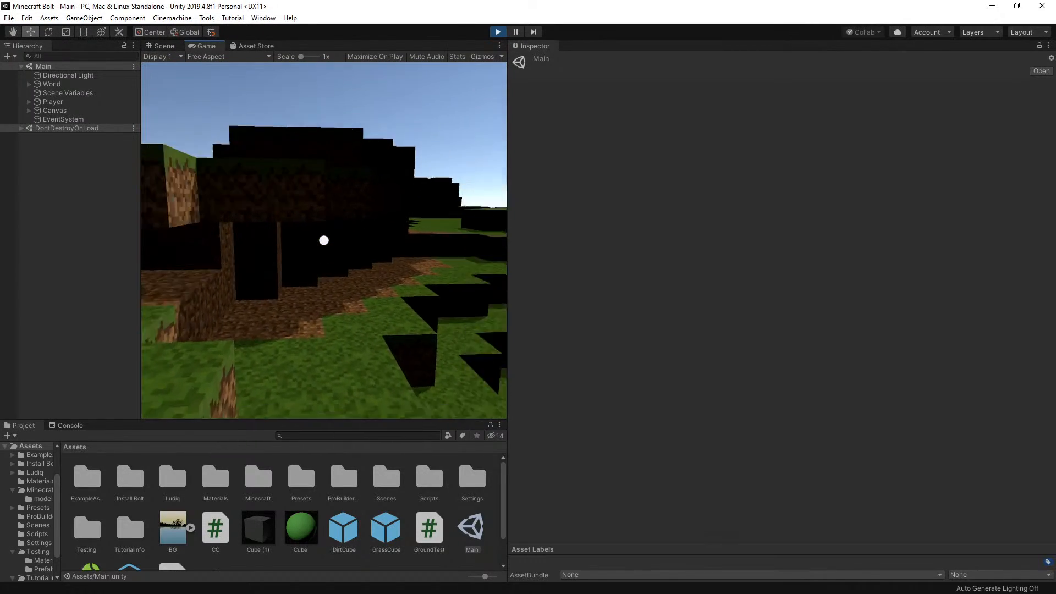
{"action": "key", "text": "w"}
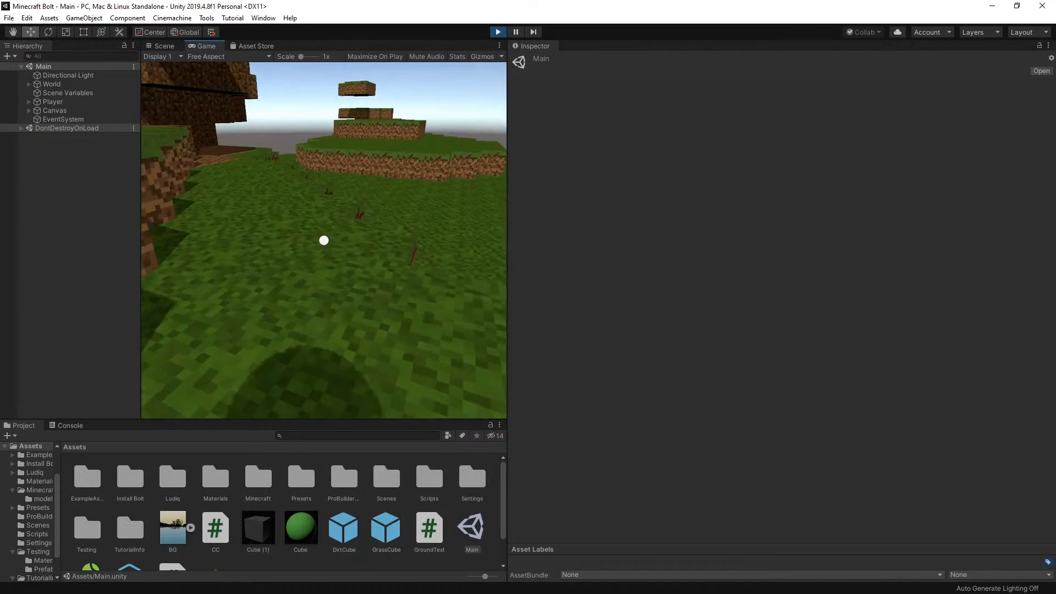
{"action": "key", "text": "w"}
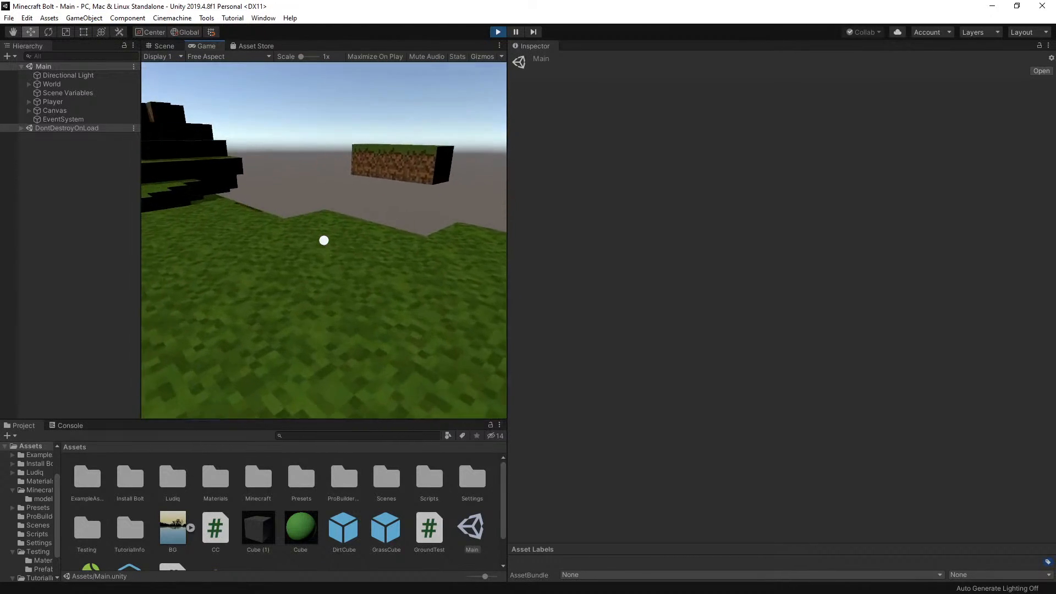
{"action": "key", "text": "w"}
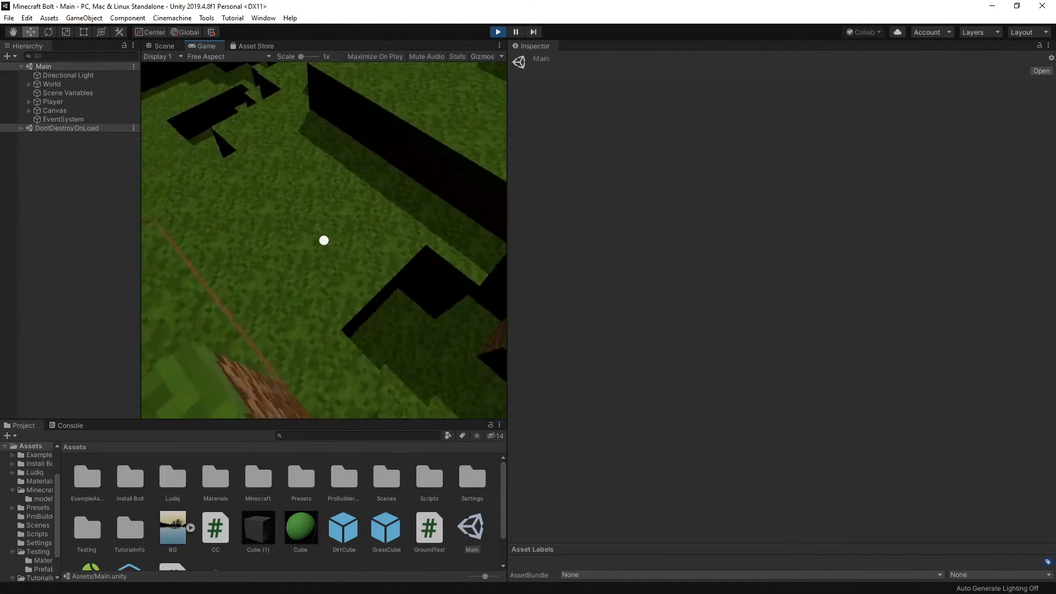
{"action": "key", "text": "w"}
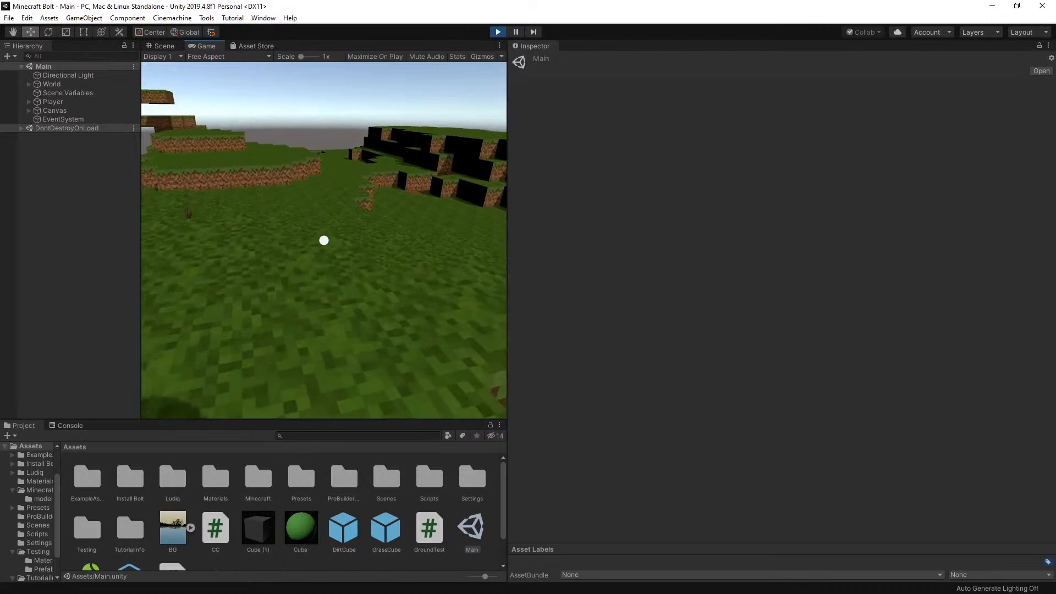
{"action": "key", "text": "w"}
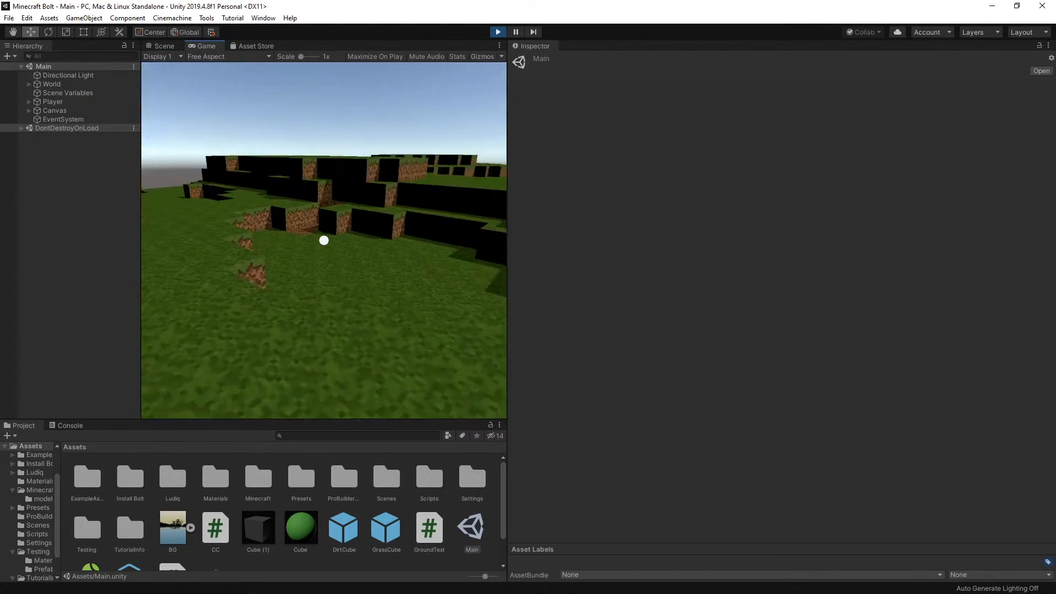
{"action": "key", "text": "w"}
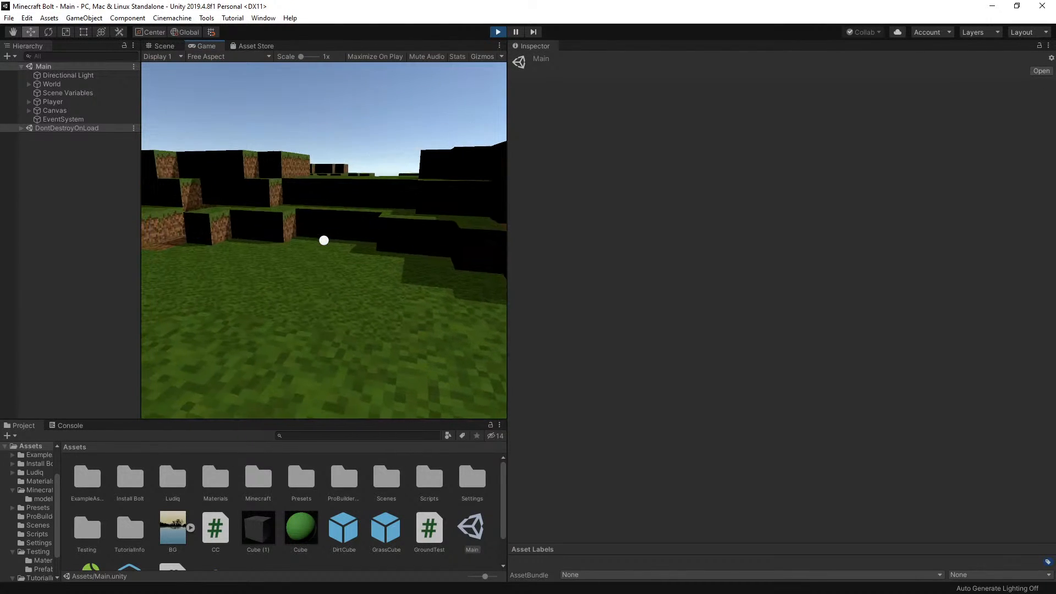
{"action": "key", "text": "w"}
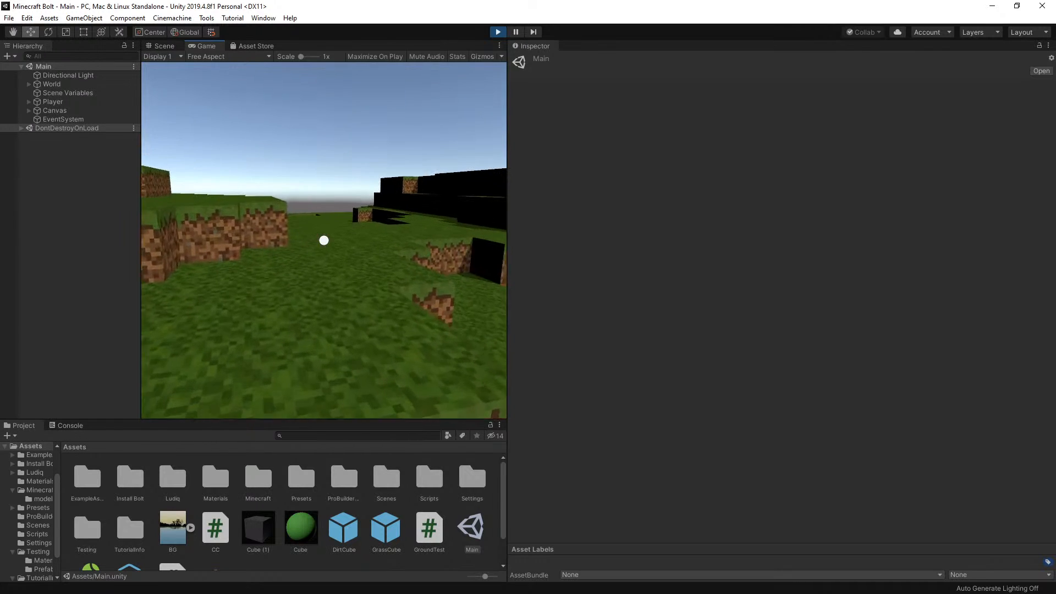
{"action": "key", "text": "w"}
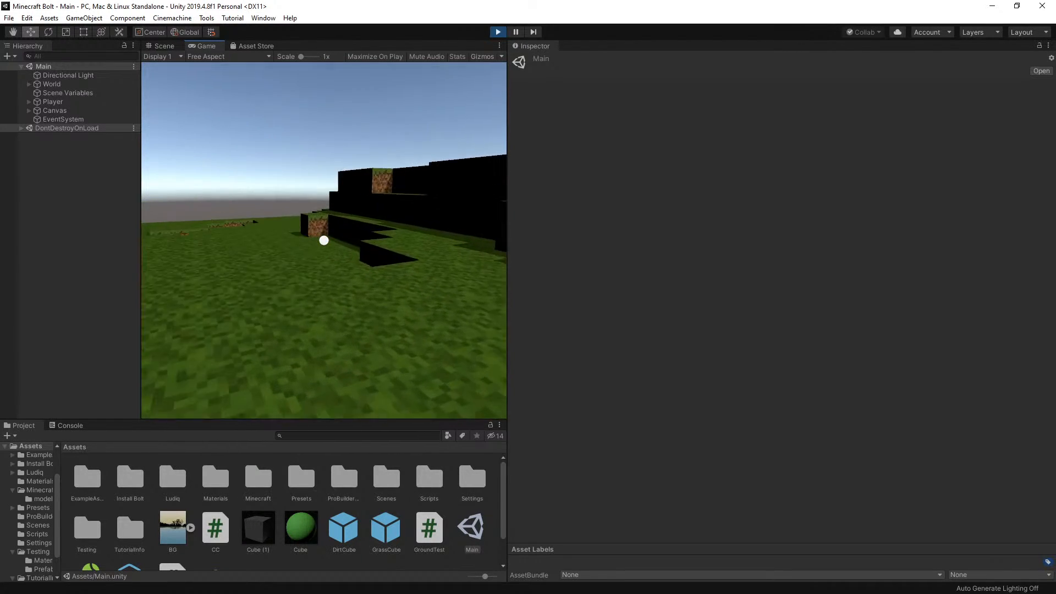
Jump the player onto the raised grass, cross it, and drop down to the dirt walls of the hollow
{"action": "key", "text": "w"}
{"action": "key", "text": "space"}
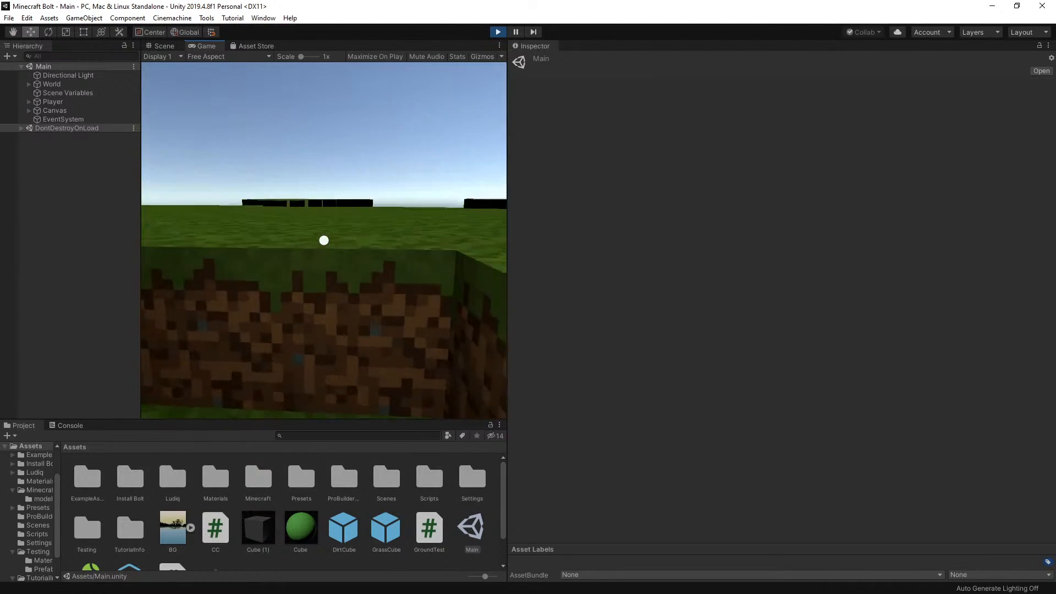
{"action": "key", "text": "w"}
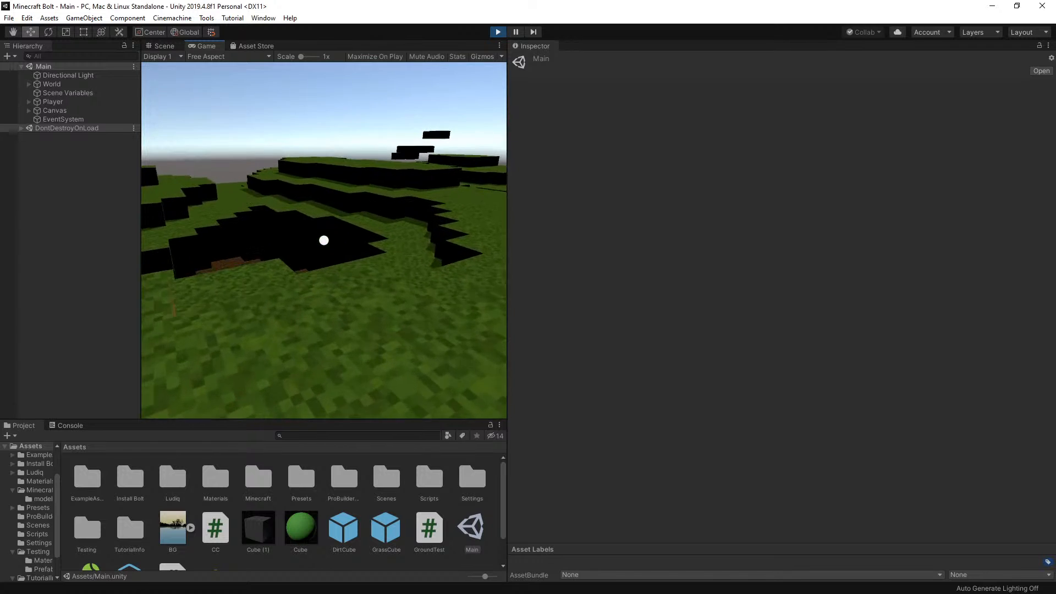
{"action": "key", "text": "w"}
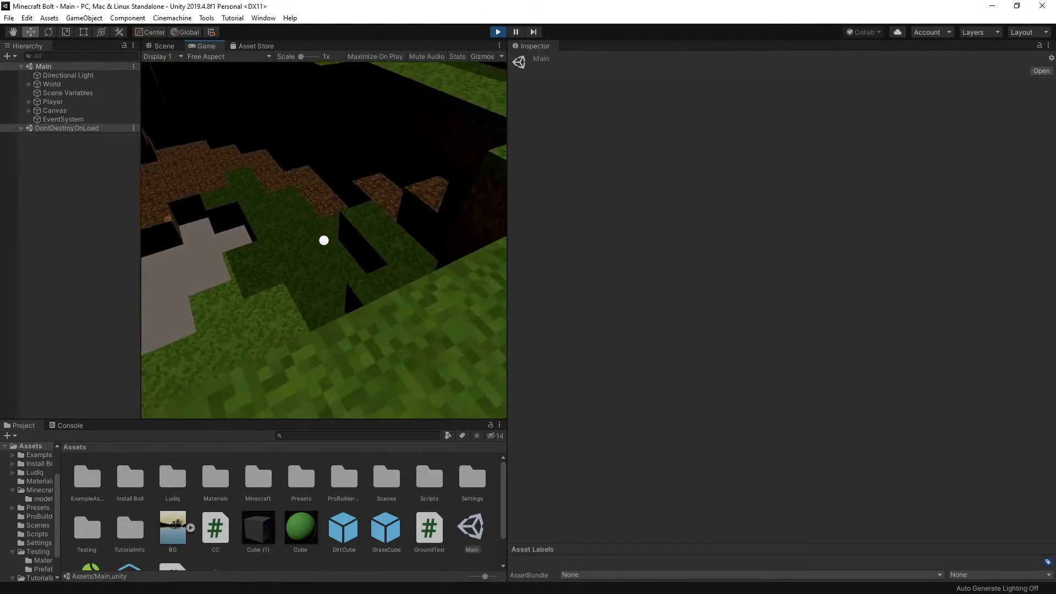
{"action": "key", "text": "w"}
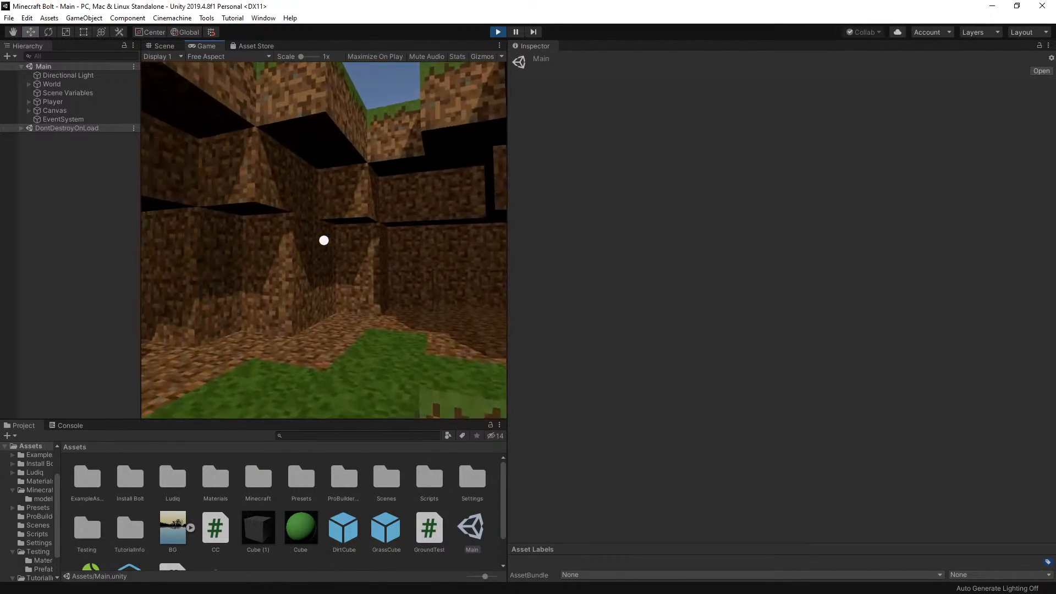
{"action": "key", "text": "w"}
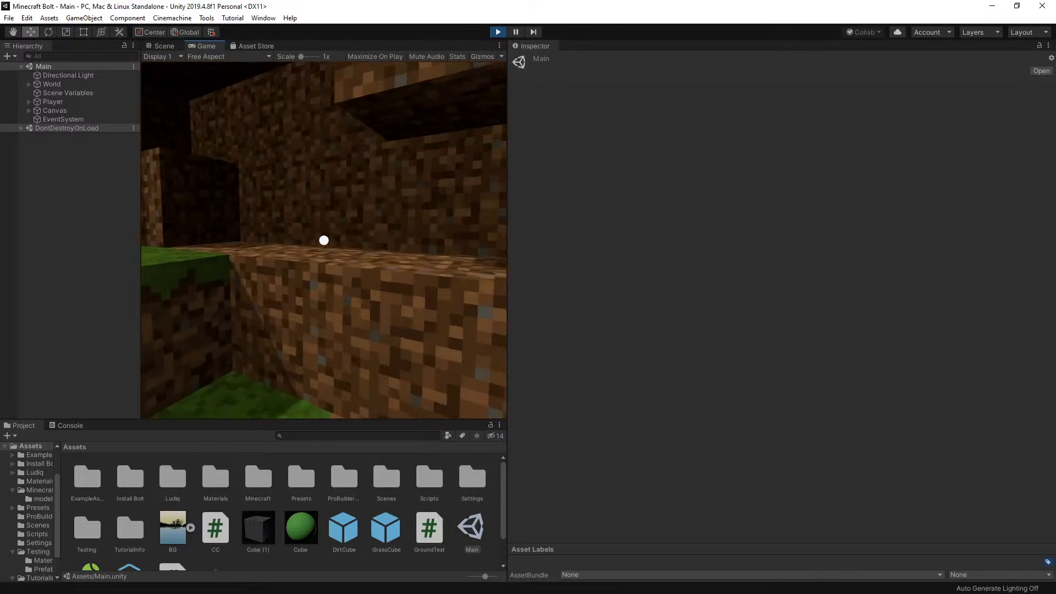
Jump the player onto the dirt ledge, walk into the narrow dirt passage, and end the play test
{"action": "key", "text": "w"}
{"action": "key", "text": "space"}
{"action": "key", "text": "space"}
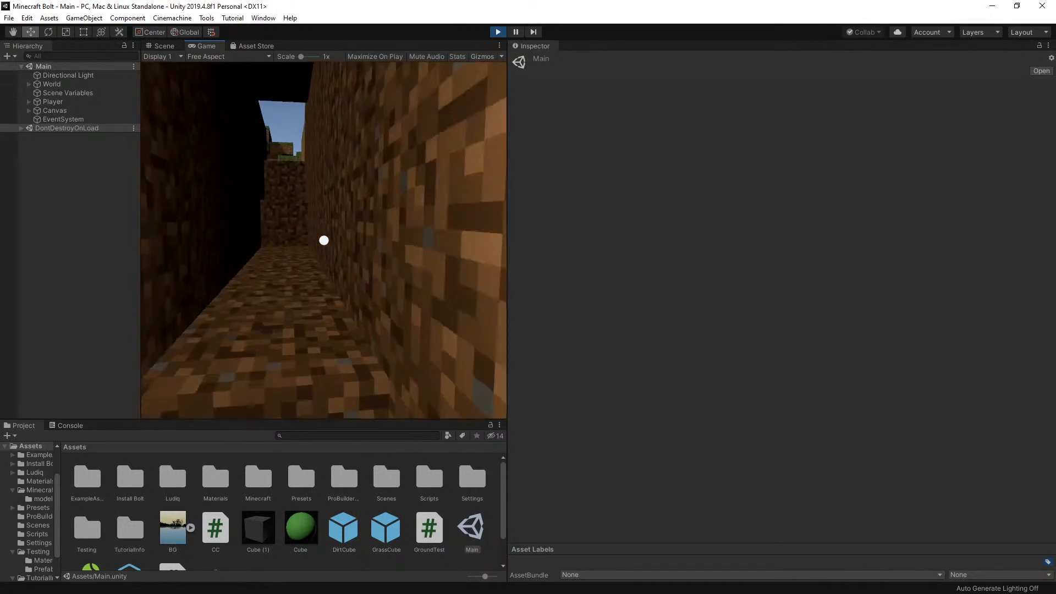
{"action": "key", "text": "w"}
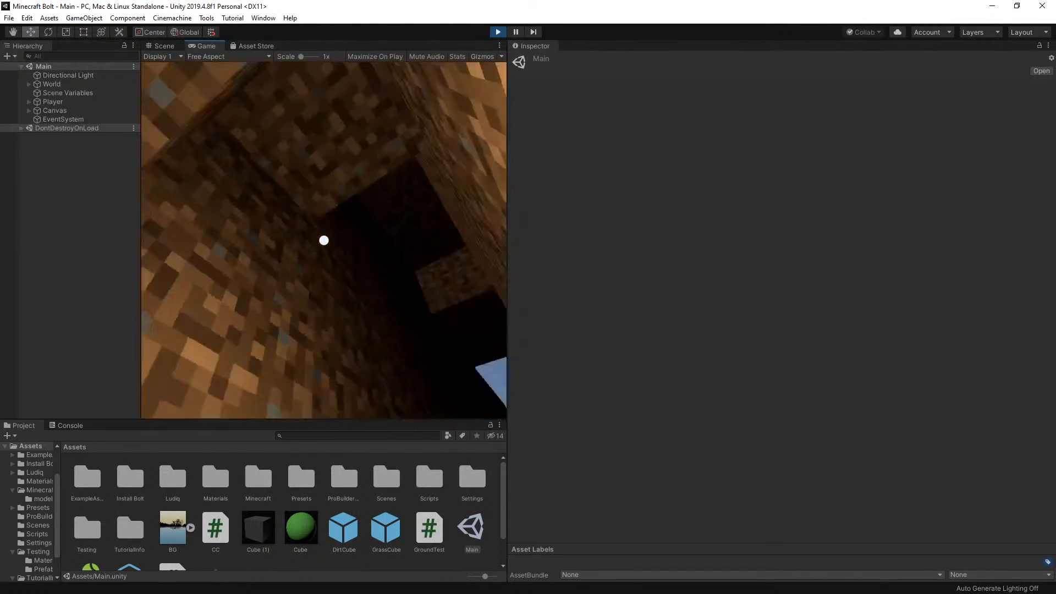
{"action": "key", "text": "Escape"}
{"action": "left_click", "coordinate": [498, 33]}
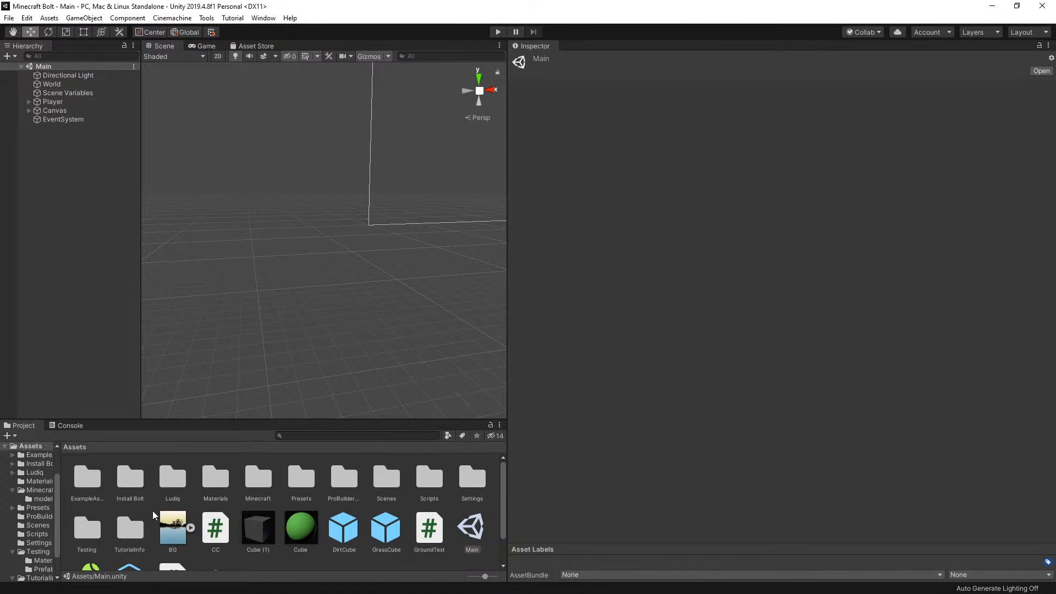
Open the Bolt Unit Demo #5 scene from the project's Scenes folder
{"action": "double_click", "coordinate": [391, 482]}
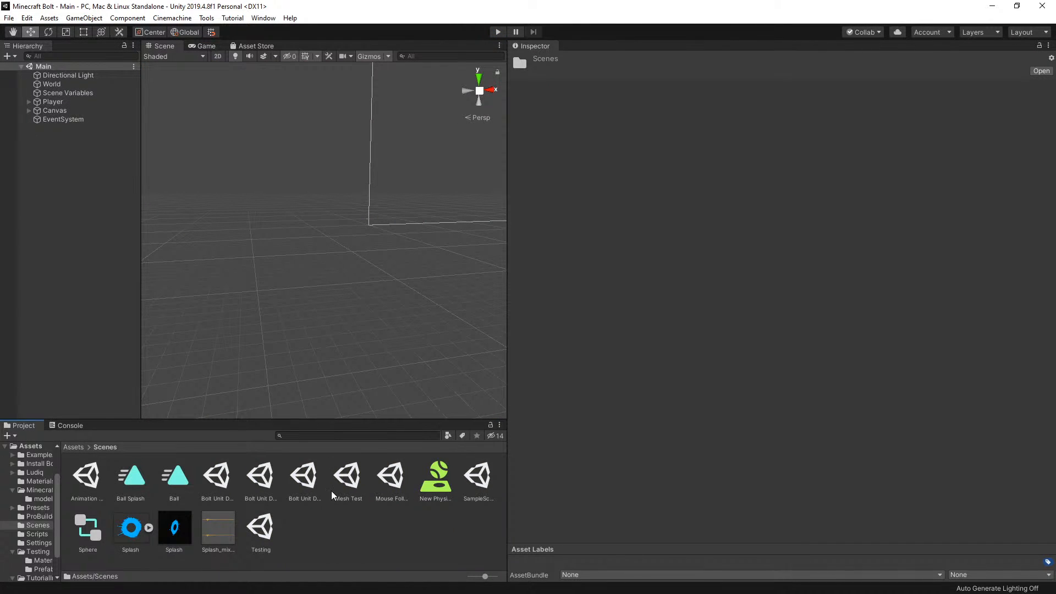
{"action": "left_click", "coordinate": [204, 480]}
{"action": "double_click", "coordinate": [270, 477]}
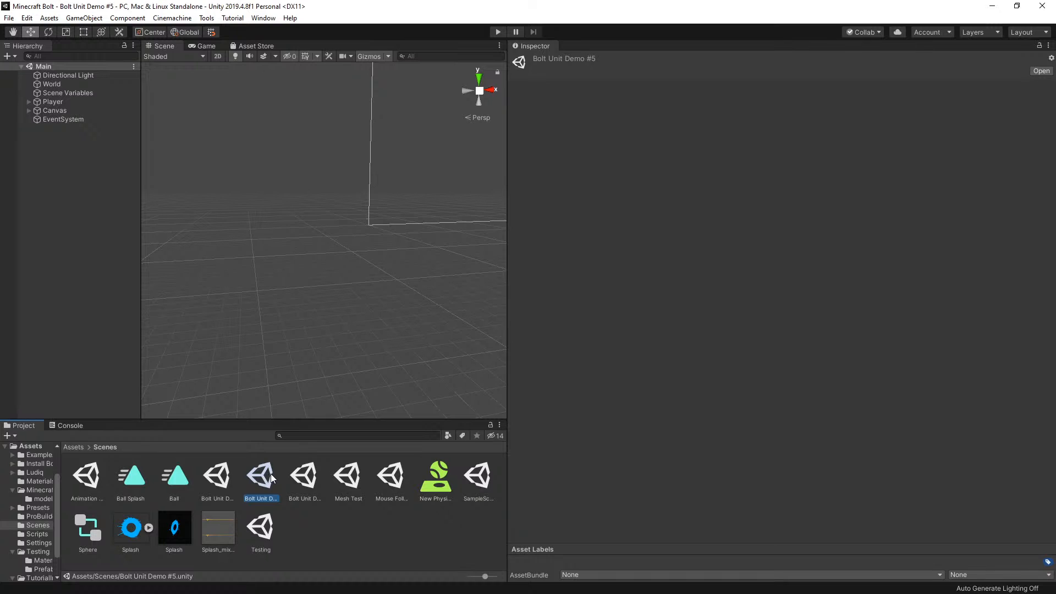
Show the contents of the Testing assets folder and play the scene with the Generate object selected
{"action": "left_click", "coordinate": [75, 447]}
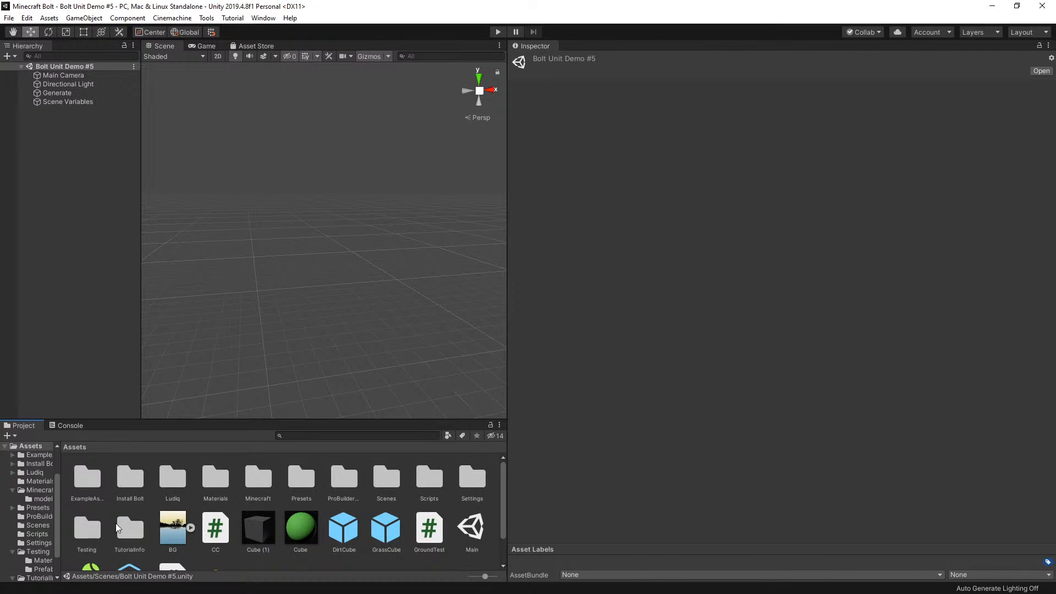
{"action": "double_click", "coordinate": [88, 528]}
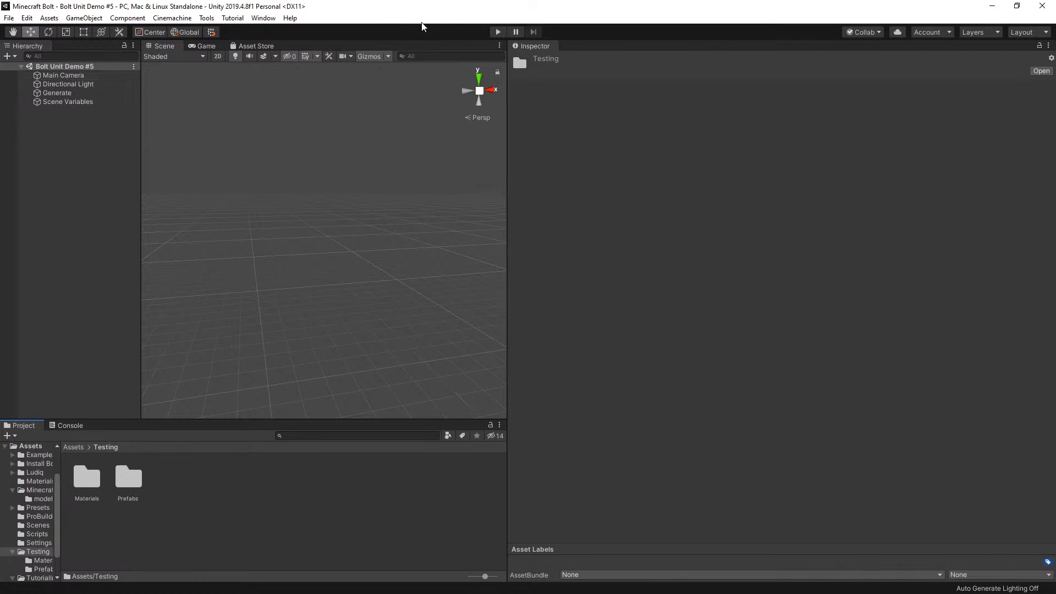
{"action": "left_click", "coordinate": [82, 93]}
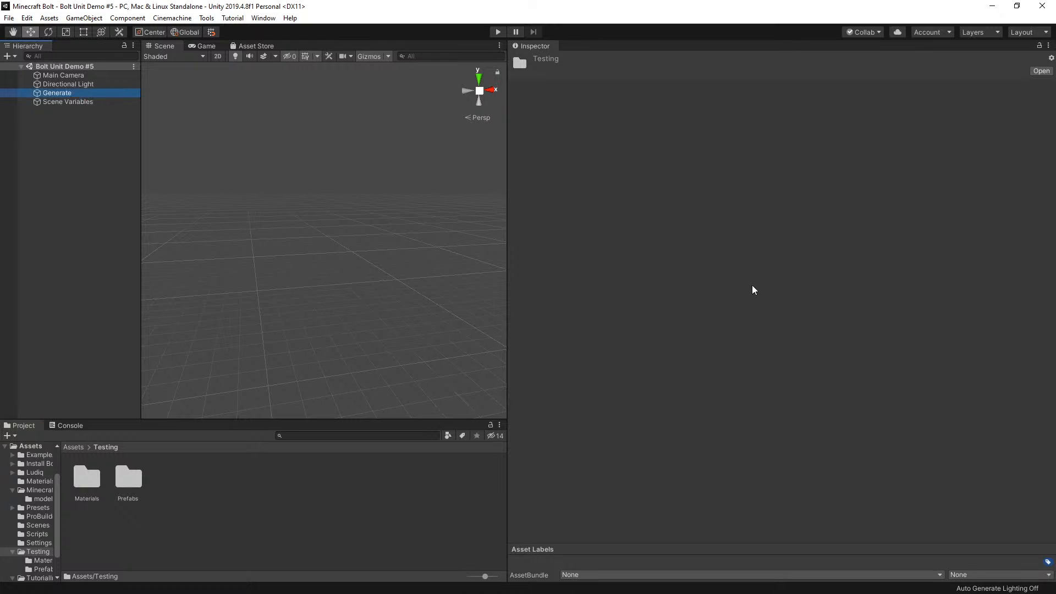
{"action": "left_click", "coordinate": [498, 32]}
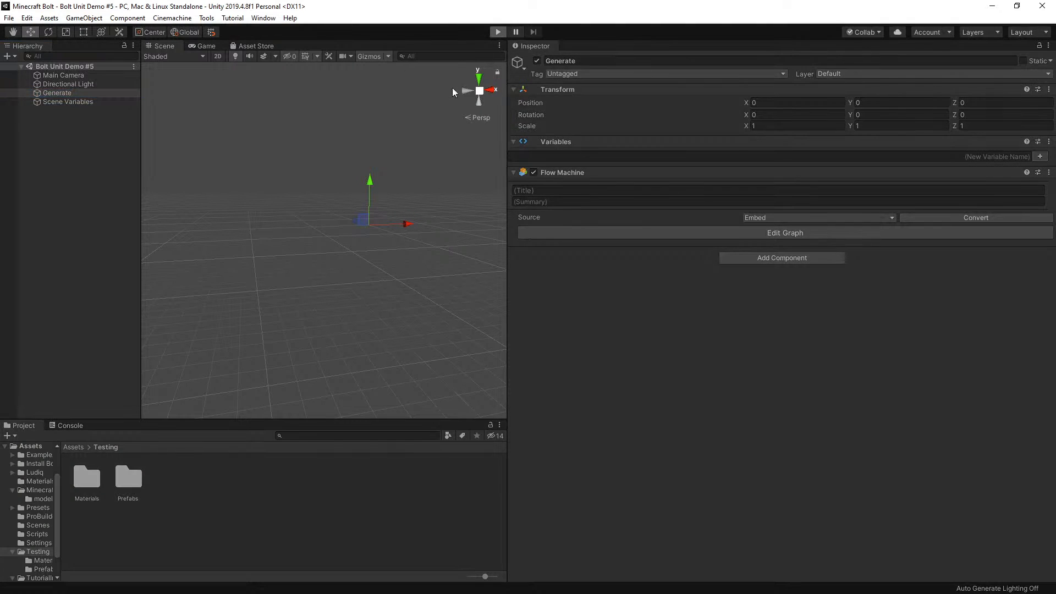
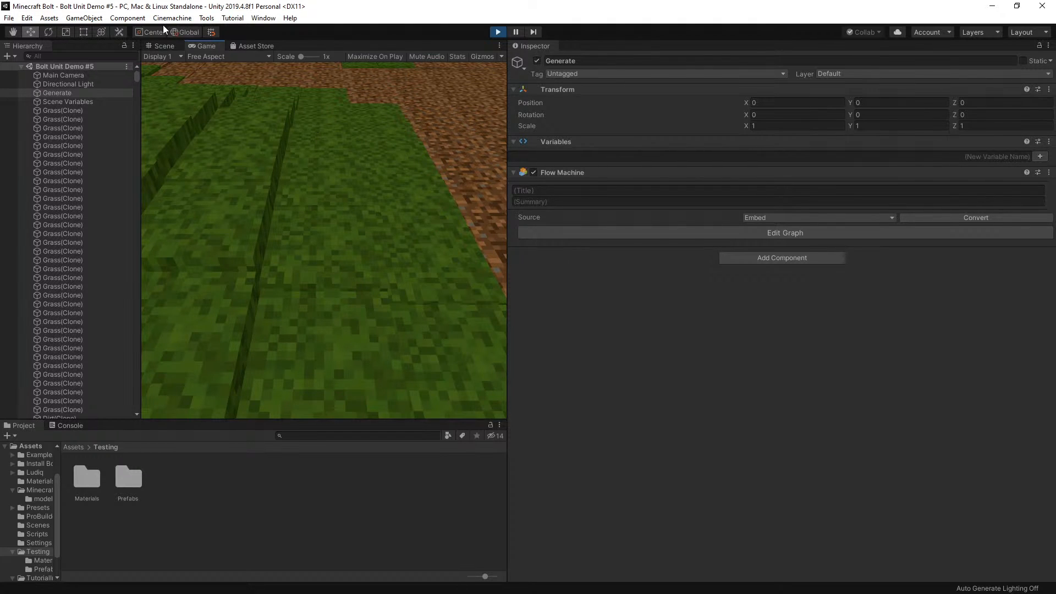
View the generated terrain in the Scene view and inspect the scale of a gravel column on two separate hills
{"action": "left_click", "coordinate": [163, 46]}
{"action": "scroll", "coordinate": [384, 256], "scroll_direction": "down", "scroll_amount": 5}
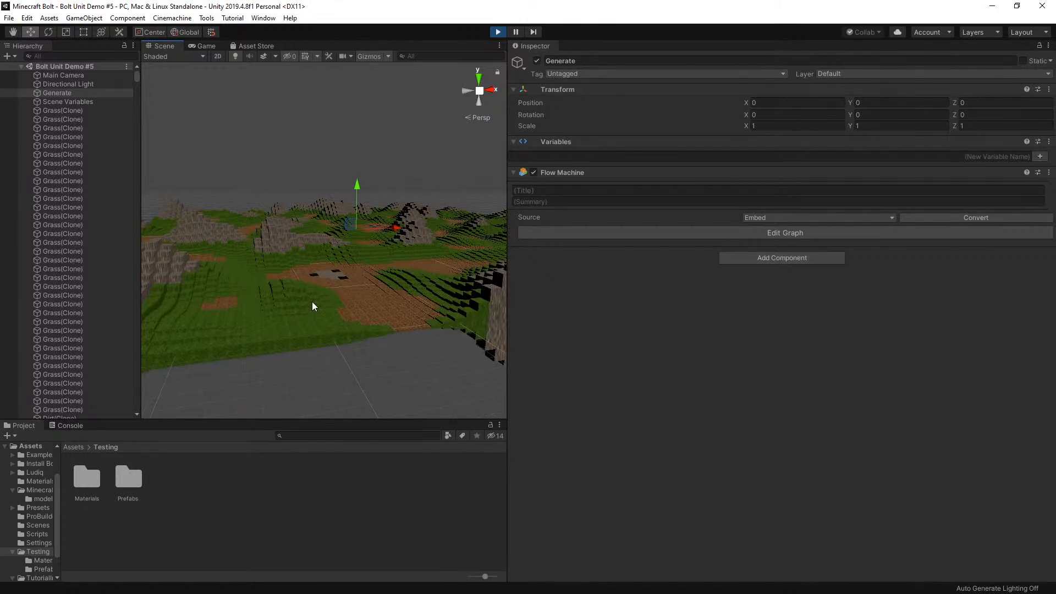
{"action": "scroll", "coordinate": [312, 301], "scroll_direction": "up", "scroll_amount": 1}
{"action": "scroll", "coordinate": [349, 233], "scroll_direction": "up", "scroll_amount": 1}
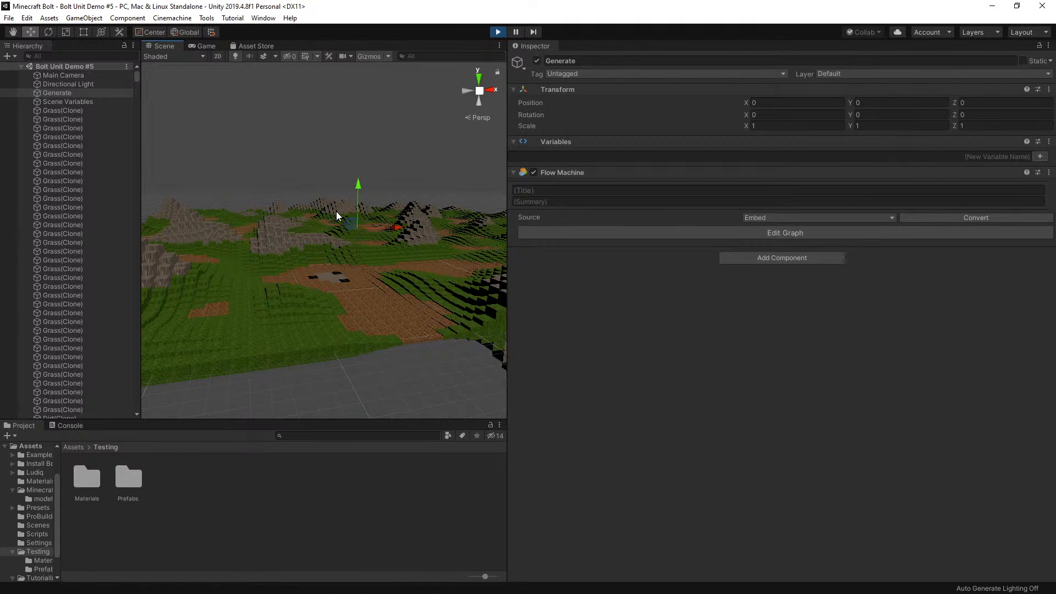
{"action": "scroll", "coordinate": [333, 217], "scroll_direction": "up", "scroll_amount": 3}
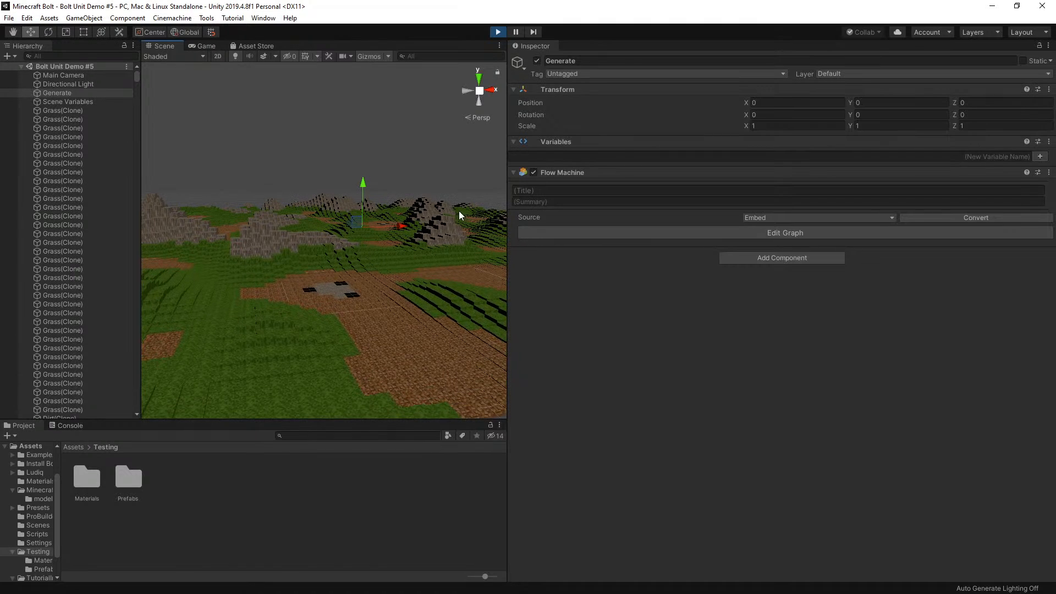
{"action": "left_click", "coordinate": [443, 228]}
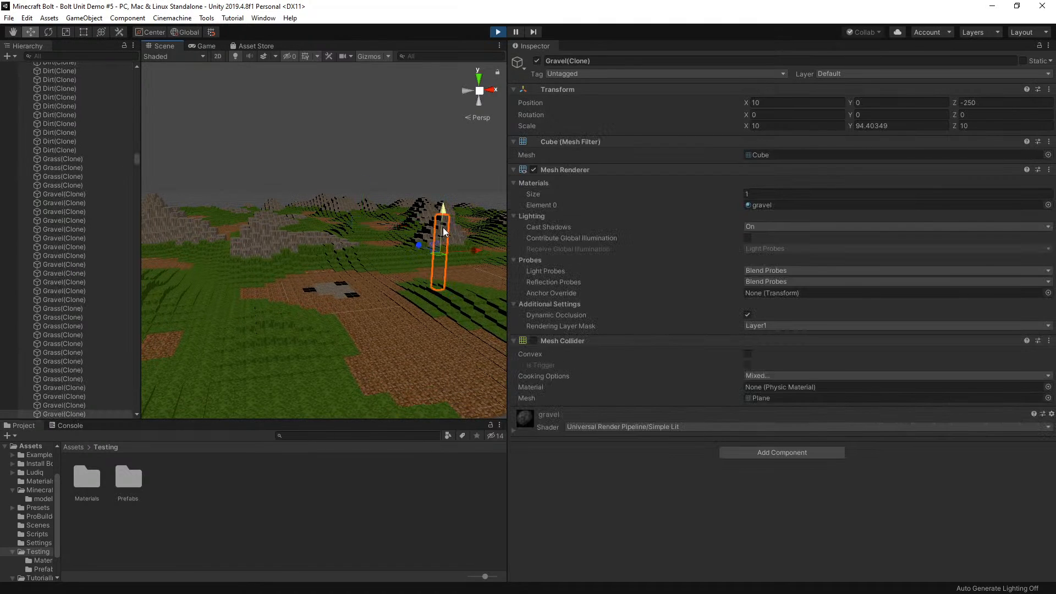
{"action": "left_click", "coordinate": [257, 222]}
Examine the generated terrain's gravel hills, grass slopes and low dirt area from near and far
{"action": "mouse_move", "coordinate": [258, 223]}
{"action": "right_mouse_down"}
{"action": "mouse_move", "coordinate": [186, 226]}
{"action": "mouse_move", "coordinate": [188, 243]}
{"action": "mouse_move", "coordinate": [206, 254]}
{"action": "right_mouse_up"}
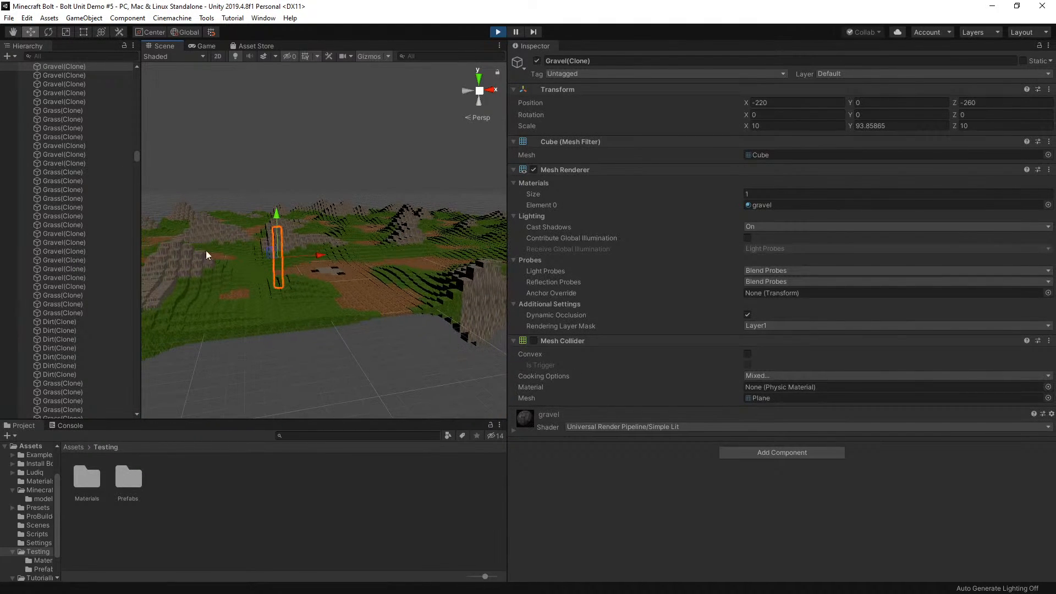
{"action": "mouse_move", "coordinate": [345, 235]}
{"action": "right_mouse_down"}
{"action": "mouse_move", "coordinate": [377, 234]}
{"action": "mouse_move", "coordinate": [362, 230]}
{"action": "right_mouse_up"}
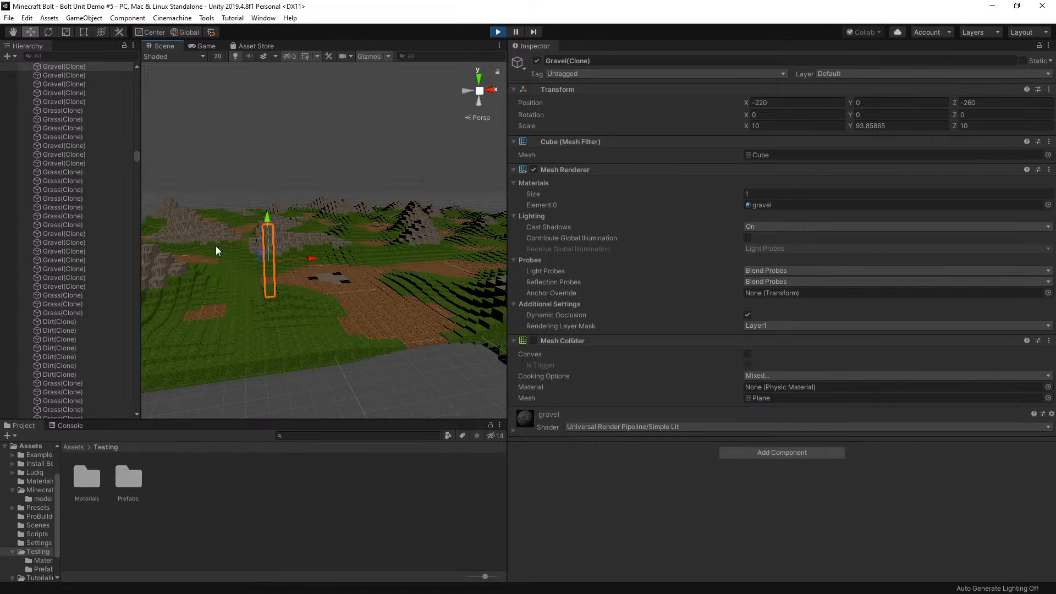
{"action": "right_click_drag", "start_coordinate": [435, 243], "coordinate": [389, 250]}
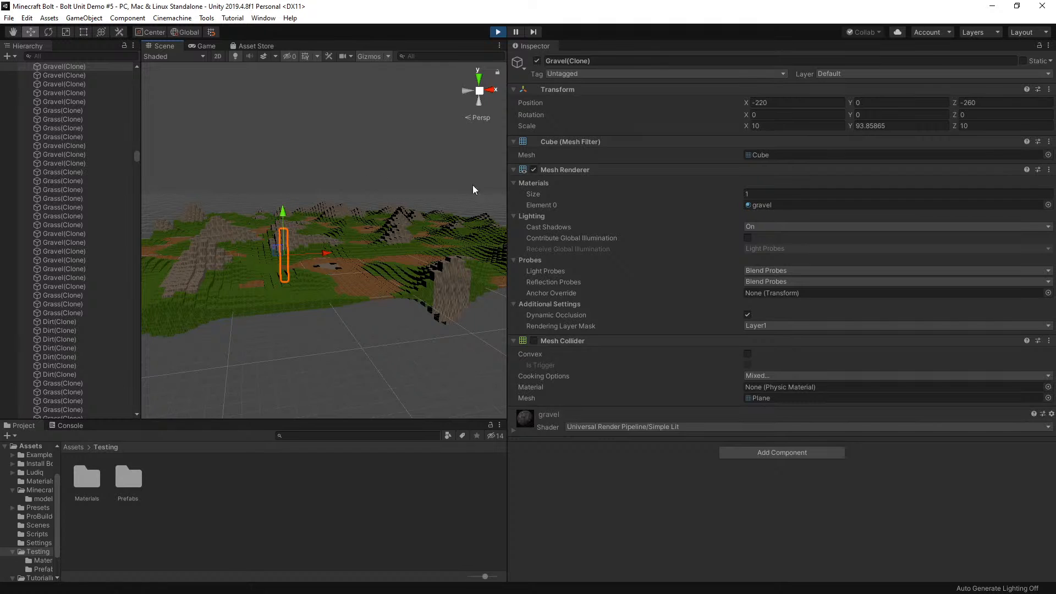
{"action": "scroll", "coordinate": [309, 269], "scroll_direction": "up", "scroll_amount": 2}
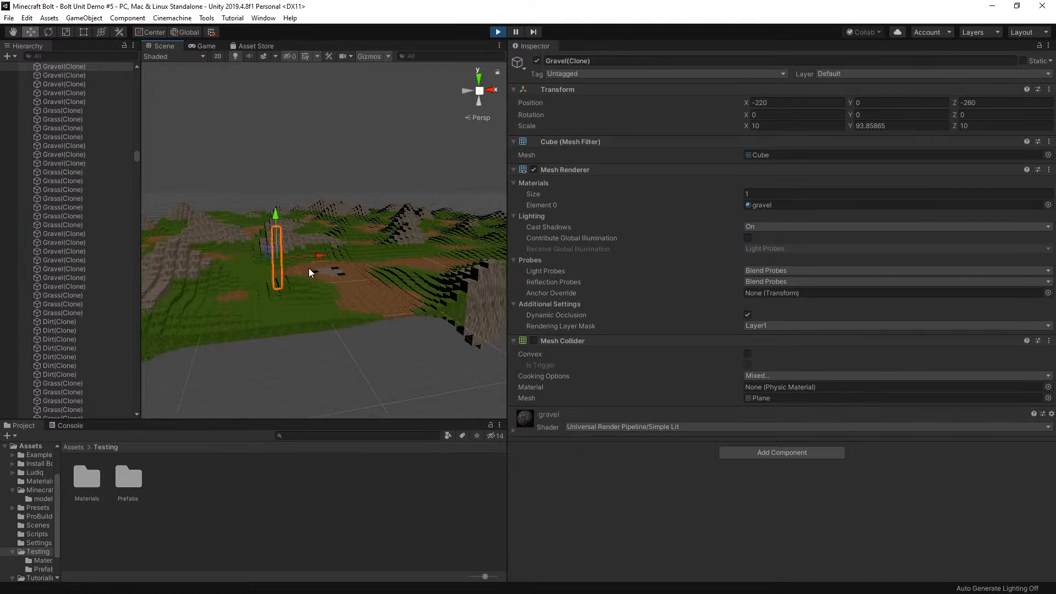
{"action": "scroll", "coordinate": [309, 268], "scroll_direction": "up", "scroll_amount": 4}
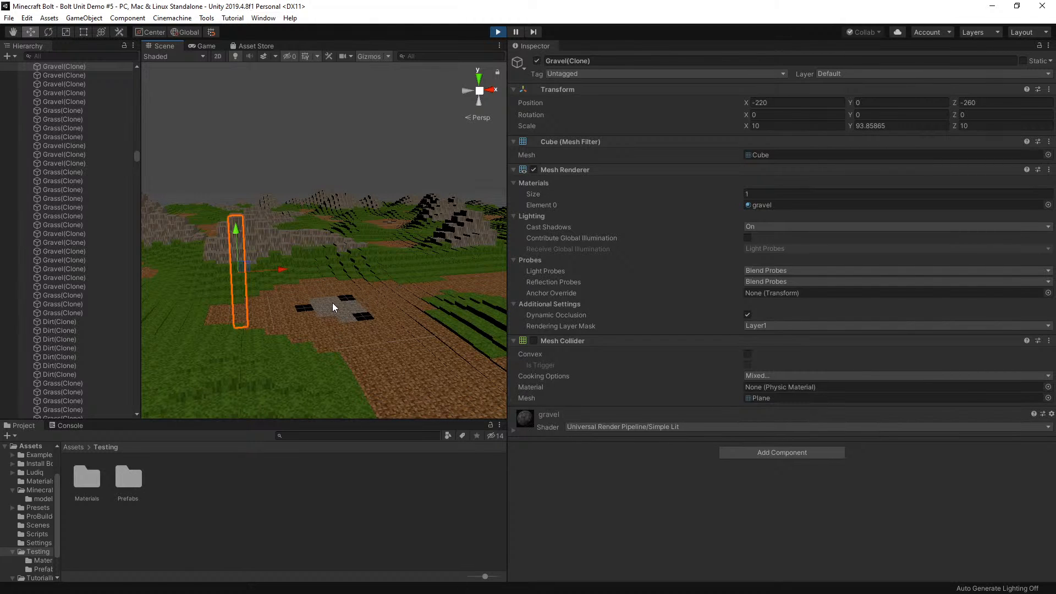
{"action": "scroll", "coordinate": [333, 303], "scroll_direction": "down", "scroll_amount": 5}
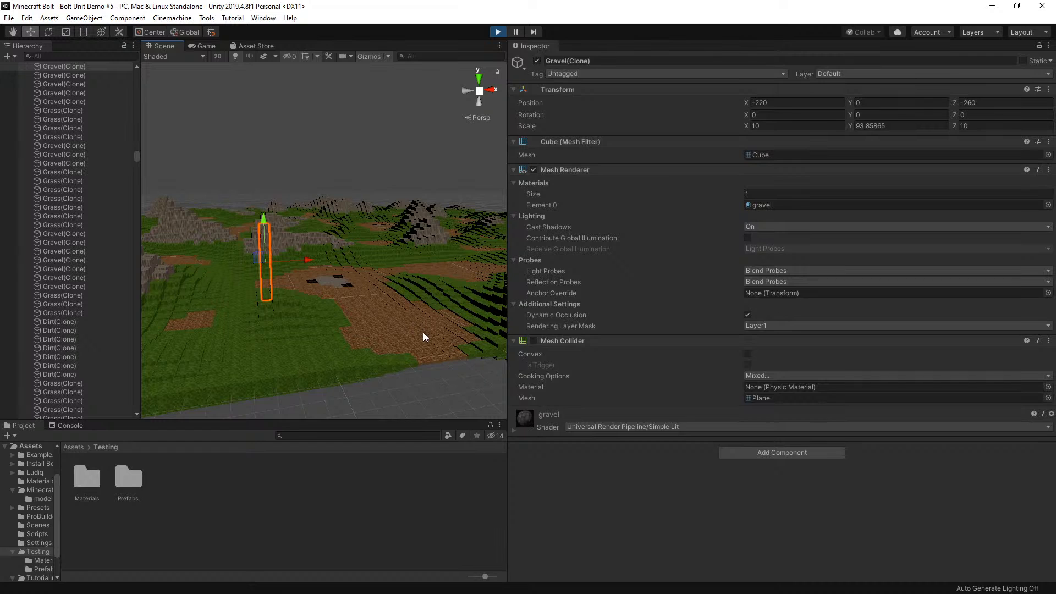
{"action": "scroll", "coordinate": [424, 332], "scroll_direction": "down", "scroll_amount": 3}
{"action": "scroll", "coordinate": [368, 308], "scroll_direction": "up", "scroll_amount": 3}
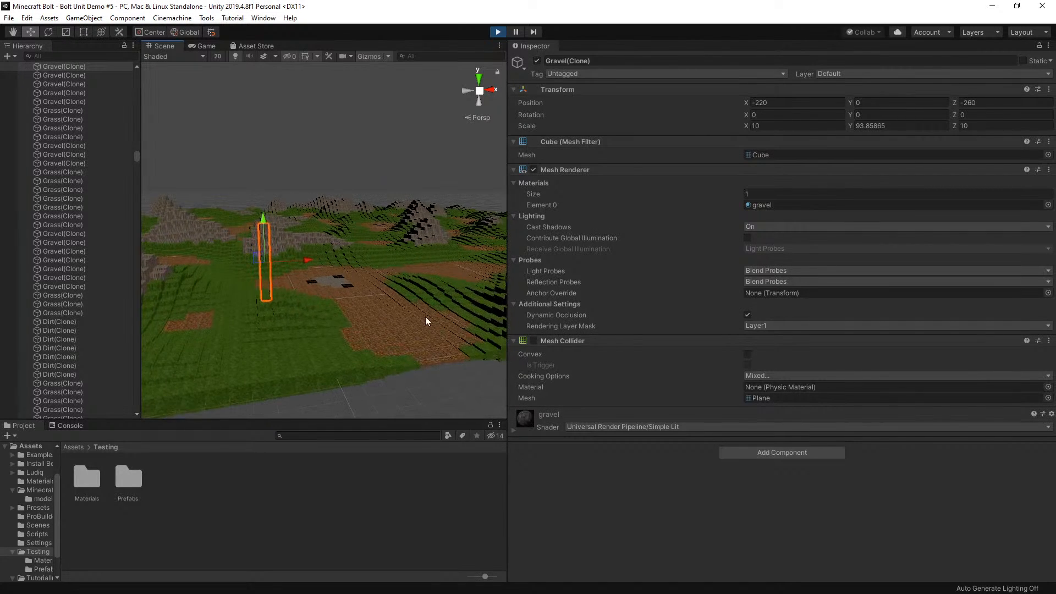
Inspect the Y scale of several dirt blocks in the flat dirt area and compare them with the surrounding terrain
{"action": "left_click", "coordinate": [388, 333]}
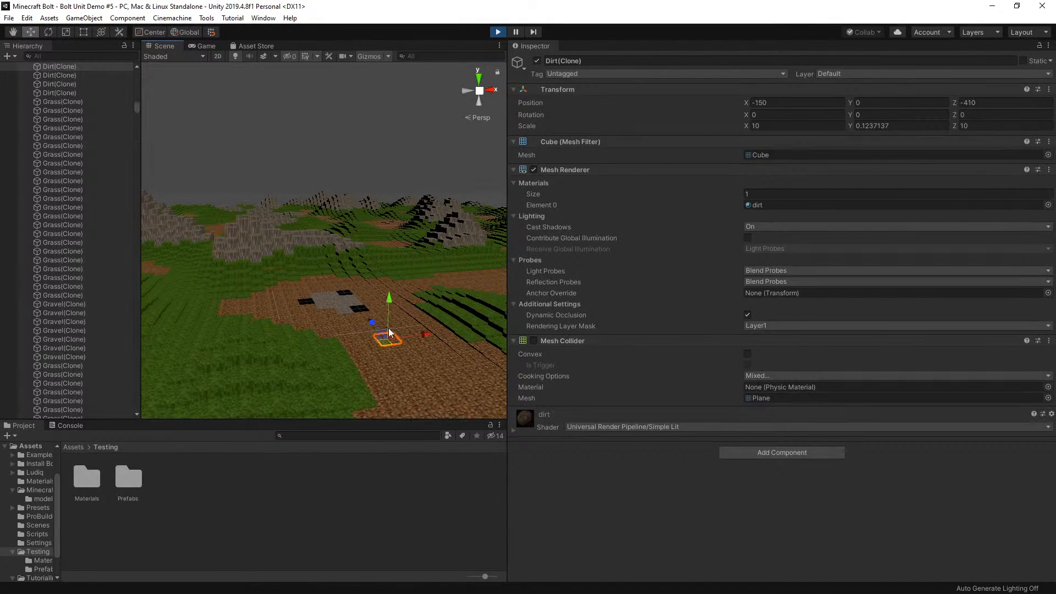
{"action": "scroll", "coordinate": [404, 370], "scroll_direction": "down", "scroll_amount": 1}
{"action": "left_click", "coordinate": [373, 343]}
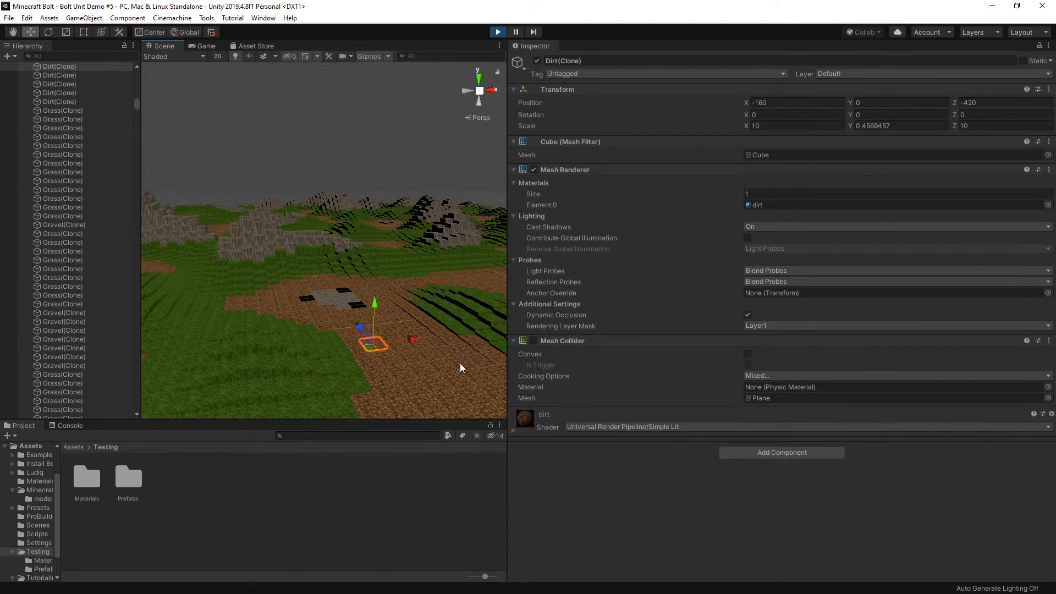
{"action": "scroll", "coordinate": [392, 365], "scroll_direction": "down", "scroll_amount": 1}
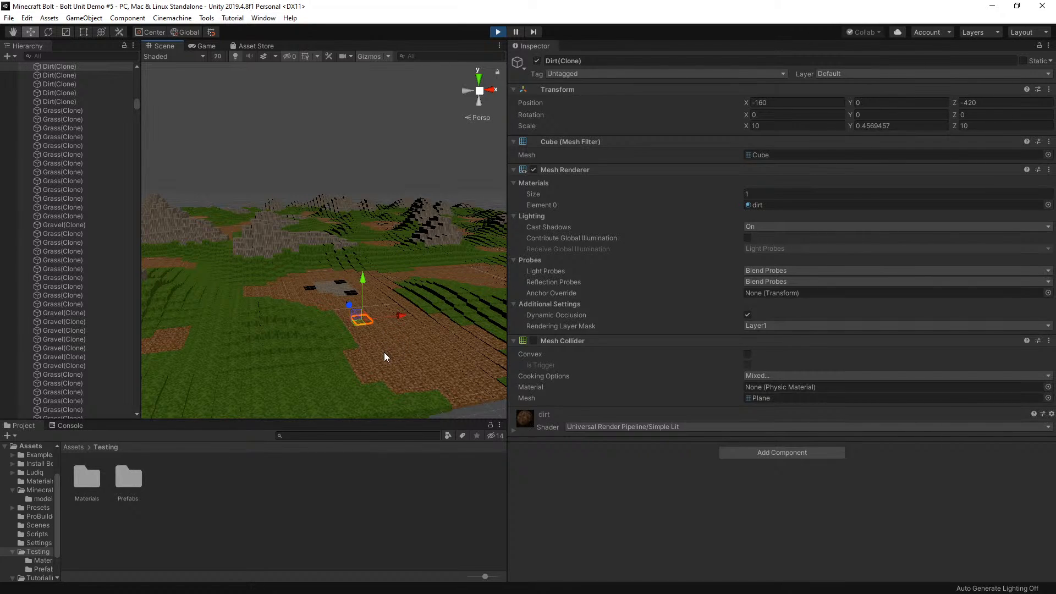
{"action": "scroll", "coordinate": [388, 346], "scroll_direction": "down", "scroll_amount": 3}
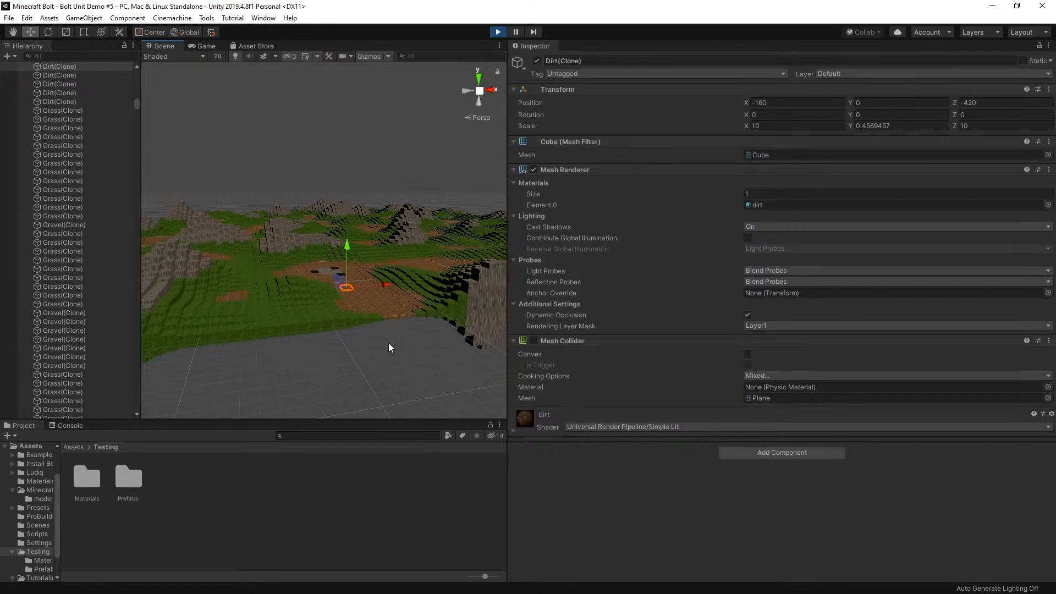
{"action": "scroll", "coordinate": [374, 330], "scroll_direction": "down", "scroll_amount": 2}
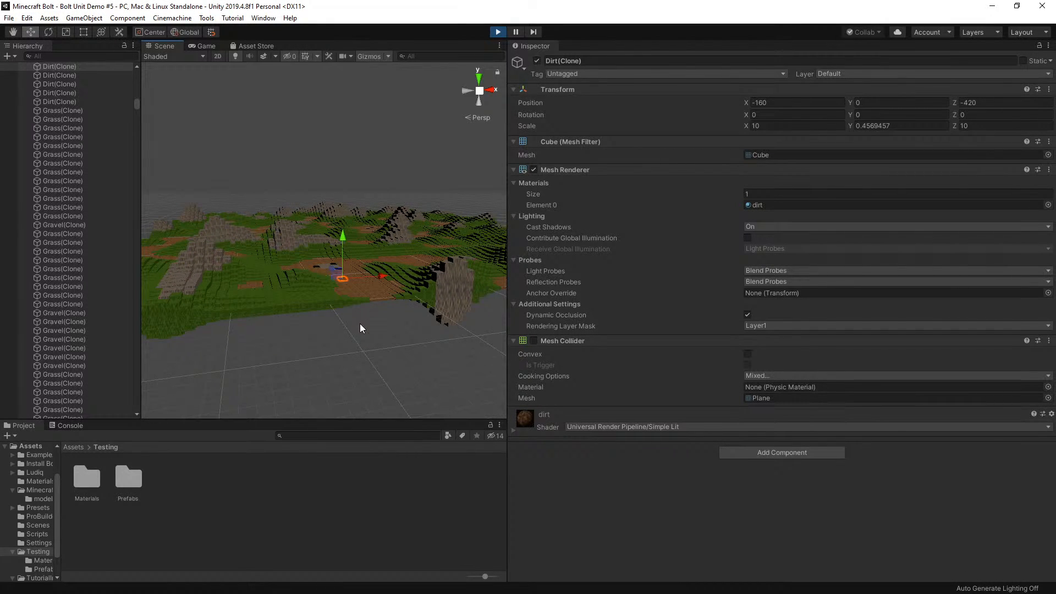
{"action": "scroll", "coordinate": [361, 324], "scroll_direction": "up", "scroll_amount": 5}
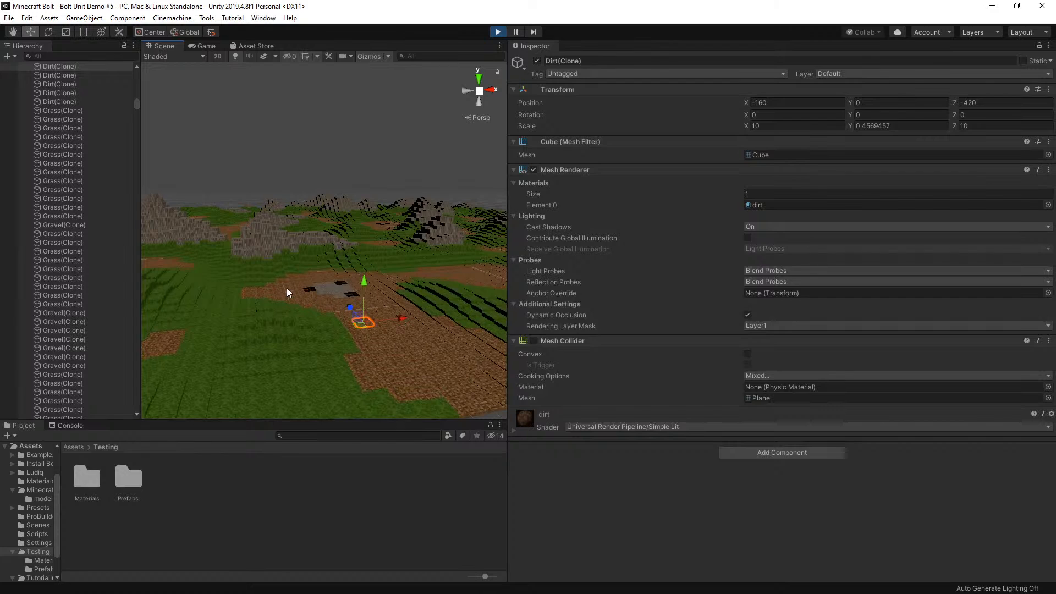
{"action": "left_click", "coordinate": [286, 288]}
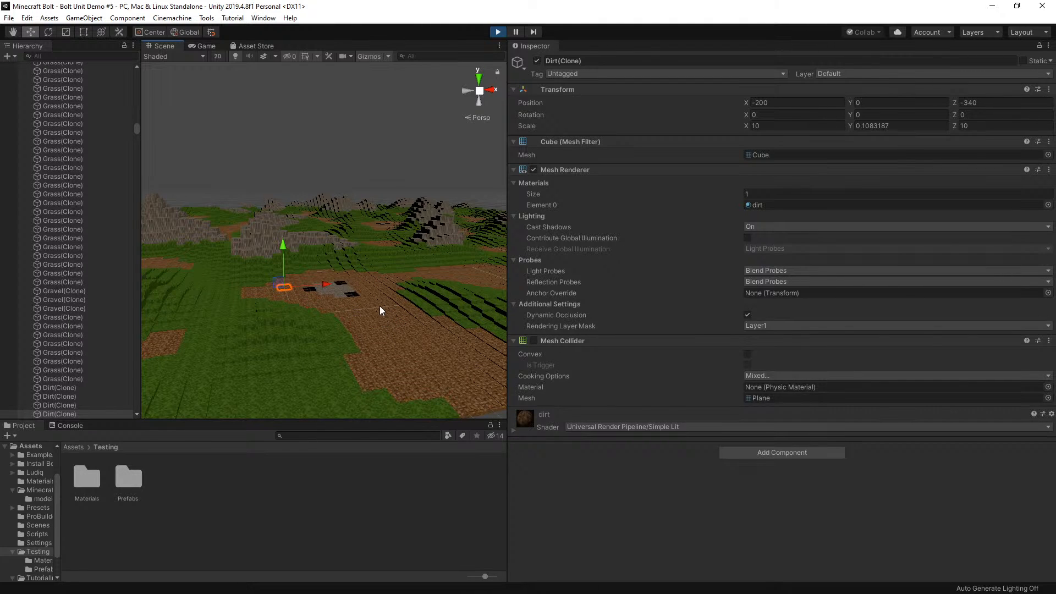
{"action": "scroll", "coordinate": [330, 319], "scroll_direction": "up", "scroll_amount": 1}
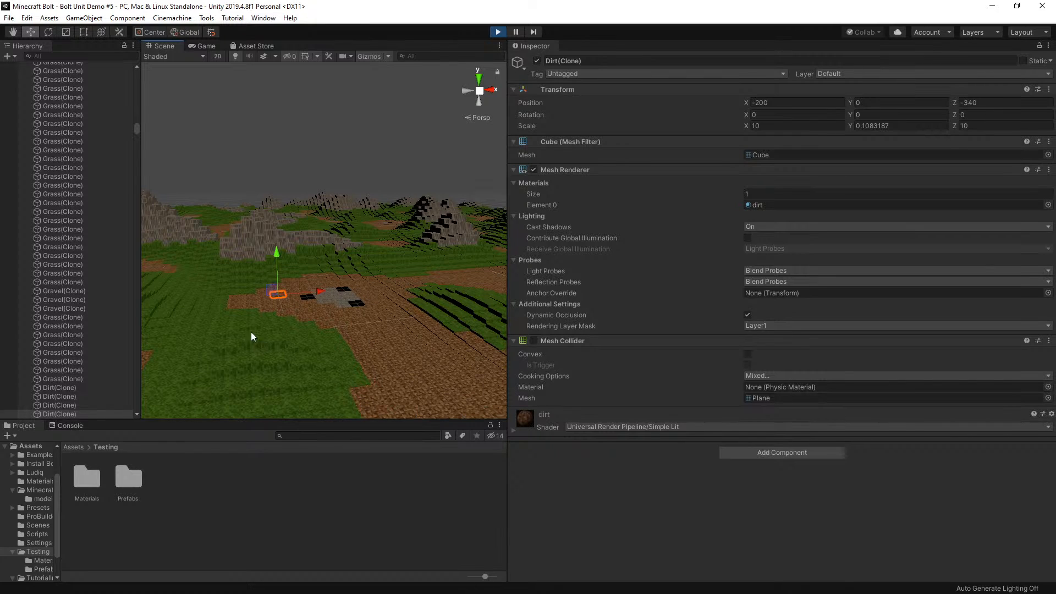
End the play test and open the Generate object's flow graph for editing
{"action": "left_click", "coordinate": [498, 32]}
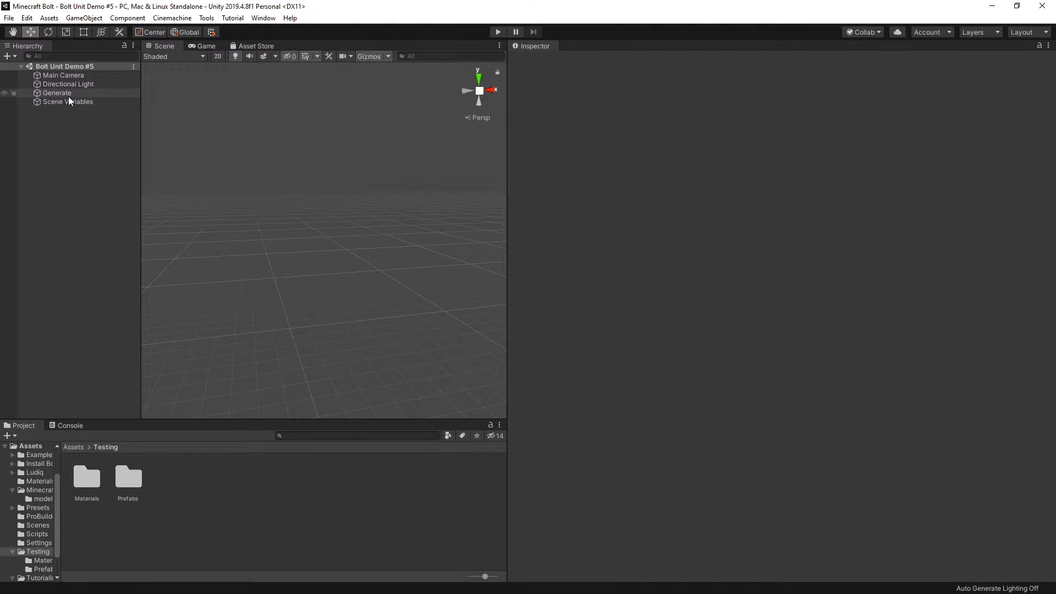
{"action": "left_click", "coordinate": [75, 92]}
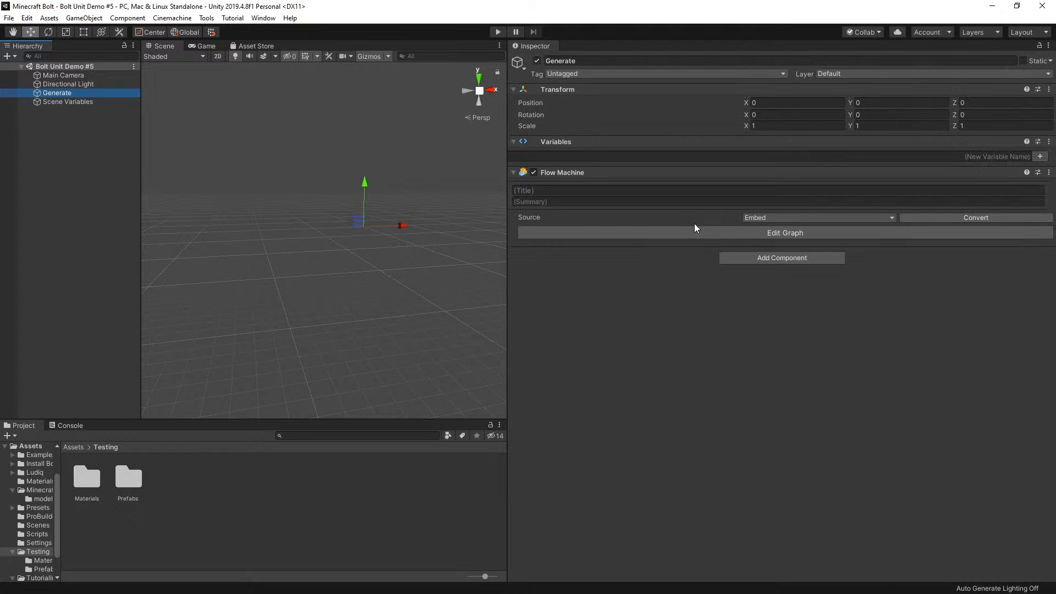
{"action": "left_click", "coordinate": [737, 229]}
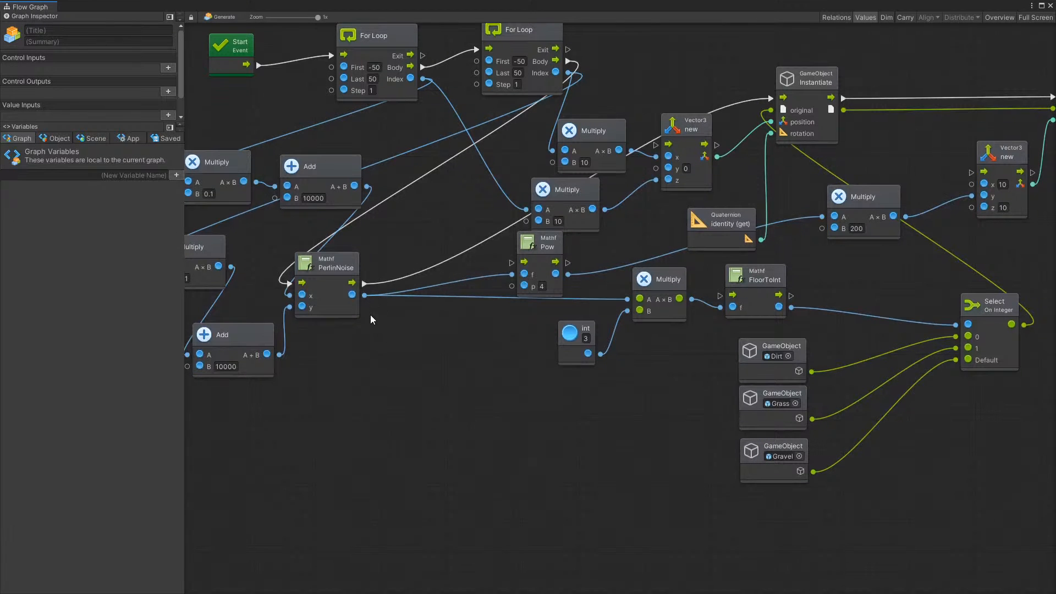
Duplicate the PerlinNoise node and place the copy below the original
{"action": "scroll", "coordinate": [371, 320], "scroll_direction": "down", "scroll_amount": 5}
{"action": "scroll", "coordinate": [580, 318], "scroll_direction": "up", "scroll_amount": 5}
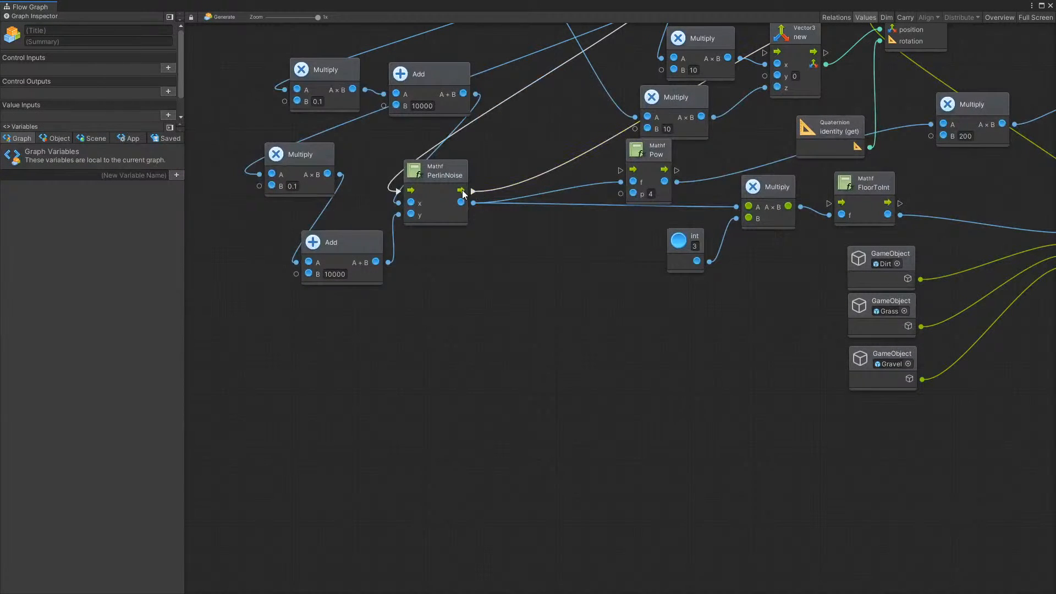
{"action": "left_click", "coordinate": [448, 176]}
{"action": "key", "text": "ctrl+d"}
{"action": "left_click_drag", "start_coordinate": [457, 180], "coordinate": [470, 272]}
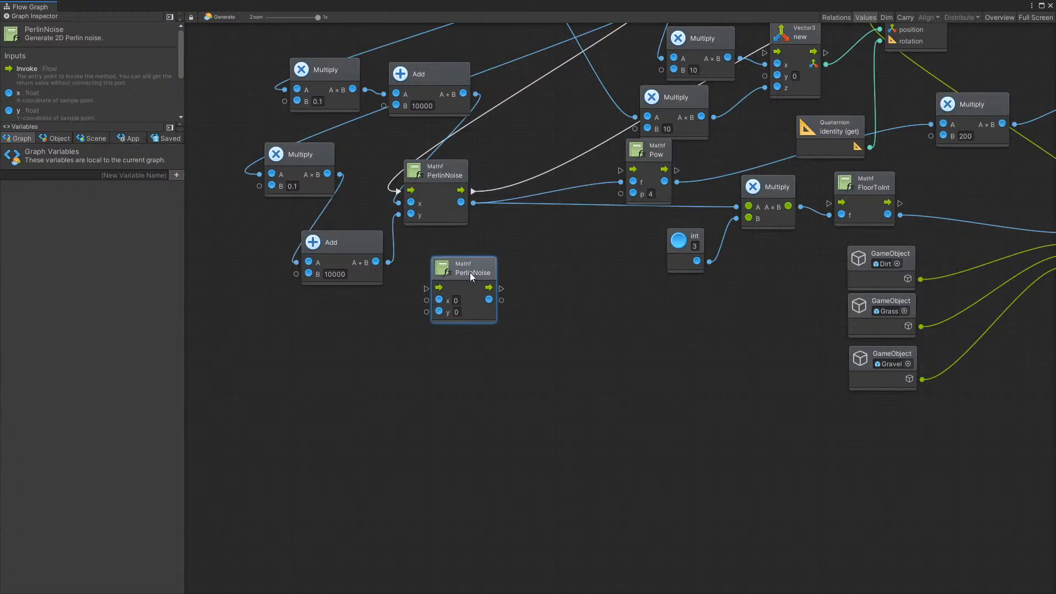
Route the execution flow from the first PerlinNoise through the duplicate to Instantiate, and position the duplicate directly below the original
{"action": "scroll", "coordinate": [672, 147], "scroll_direction": "down", "scroll_amount": 5}
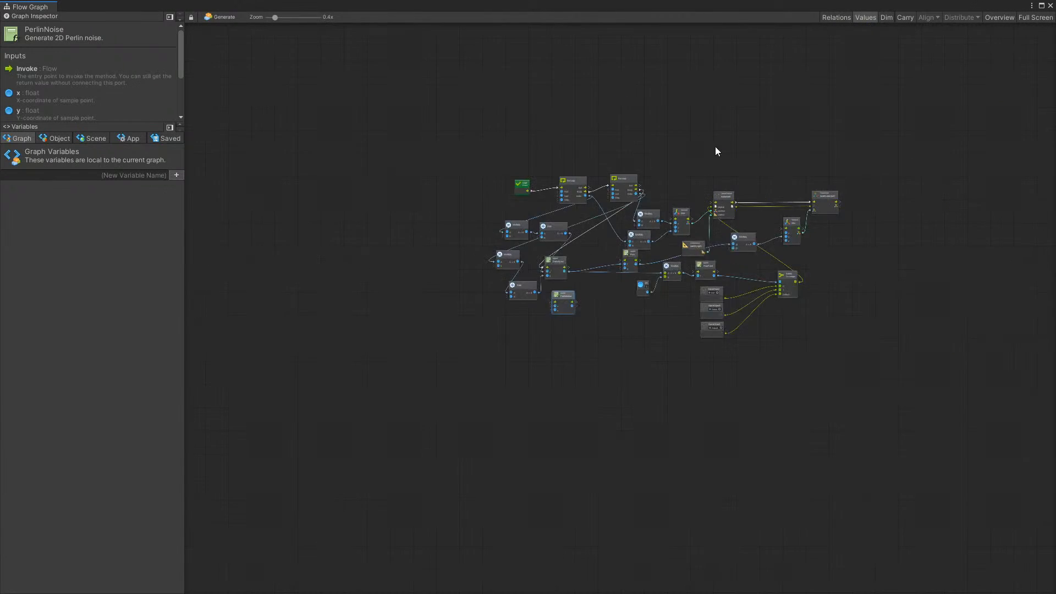
{"action": "scroll", "coordinate": [661, 231], "scroll_direction": "up", "scroll_amount": 5}
{"action": "left_click_drag", "start_coordinate": [393, 330], "coordinate": [351, 424]}
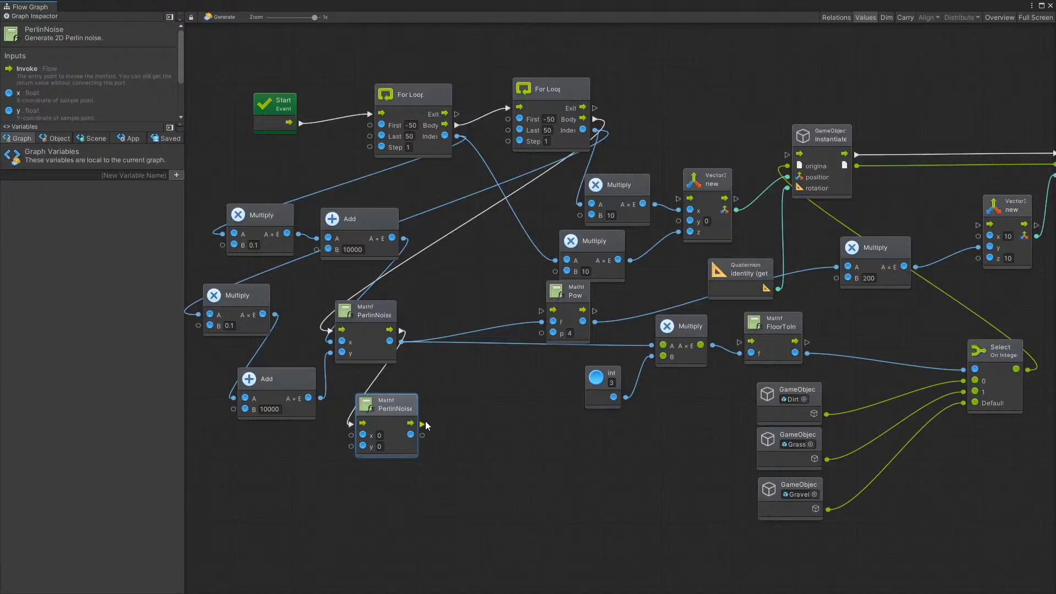
{"action": "left_click_drag", "start_coordinate": [423, 424], "coordinate": [788, 154]}
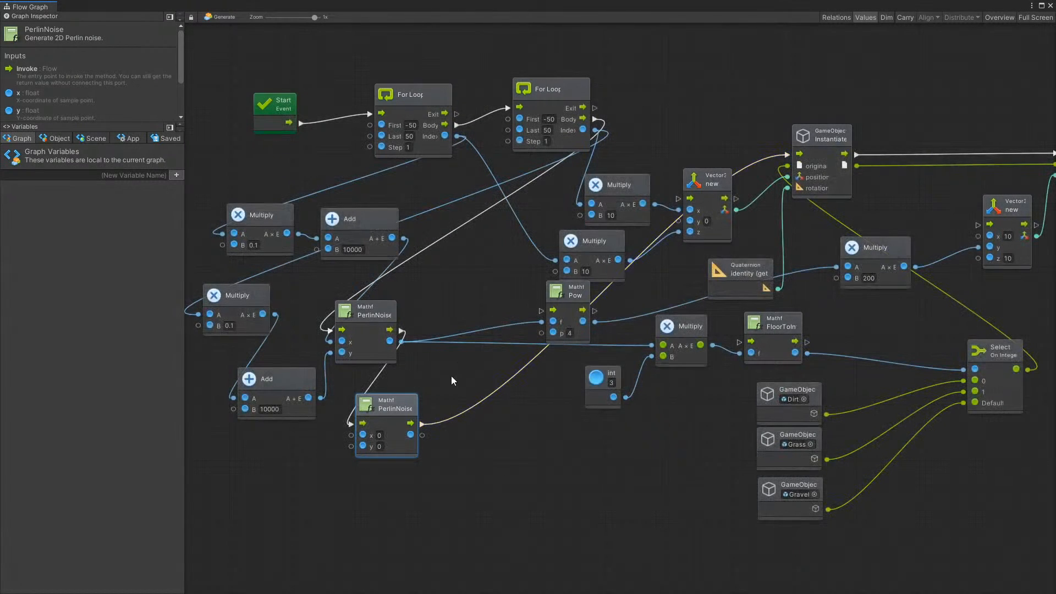
{"action": "scroll", "coordinate": [452, 377], "scroll_direction": "up", "scroll_amount": 1}
{"action": "middle_click_drag", "start_coordinate": [247, 529], "coordinate": [365, 465]}
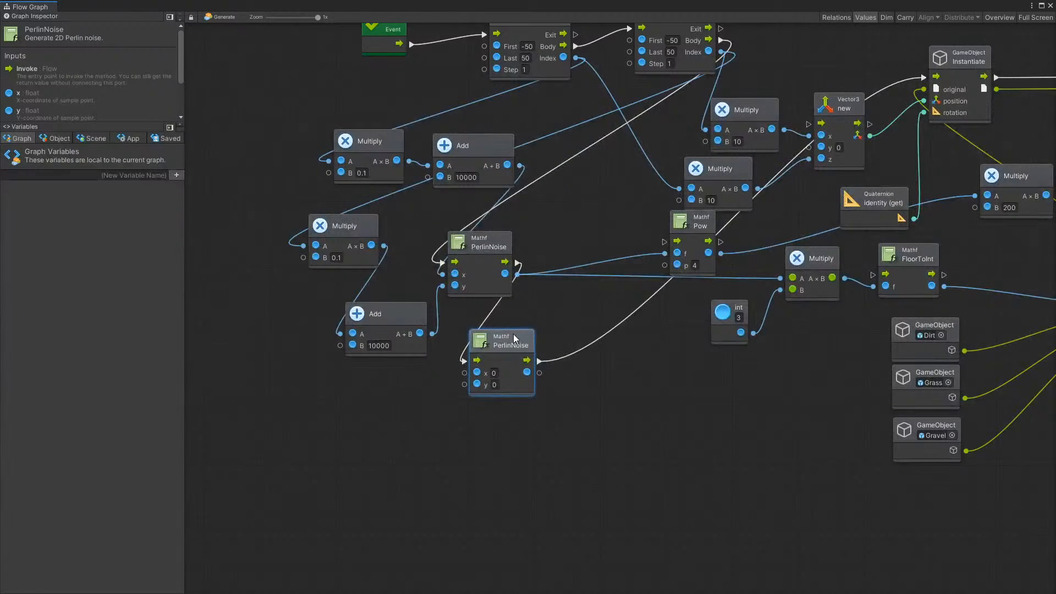
{"action": "left_click_drag", "start_coordinate": [516, 338], "coordinate": [498, 353]}
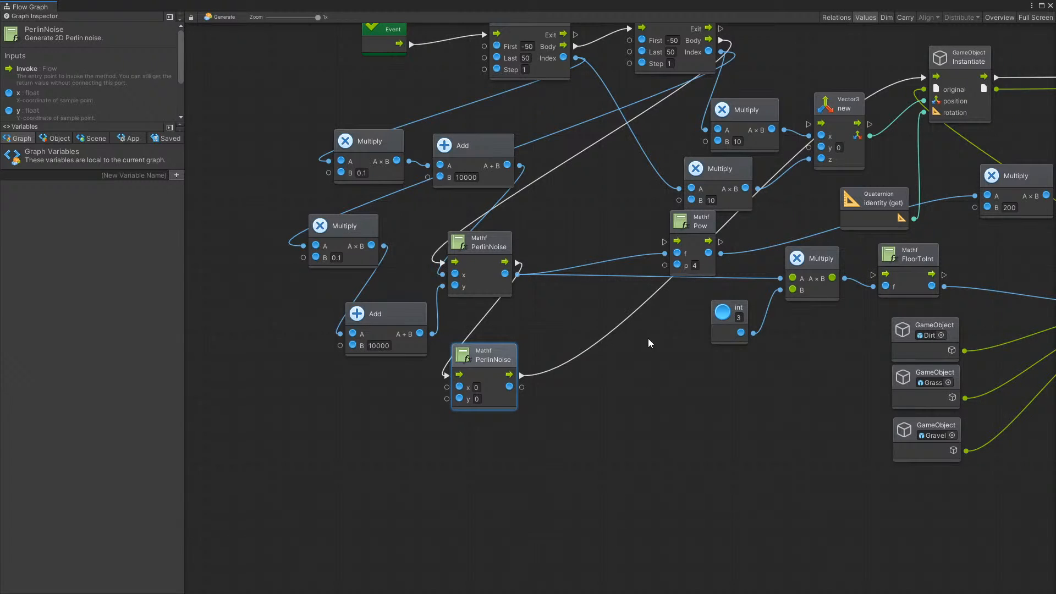
Create a scalar Add node beside the noise nodes and connect the second PerlinNoise's result to its B input instead of A
{"action": "scroll", "coordinate": [693, 343], "scroll_direction": "down", "scroll_amount": 1, "text": "ctrl"}
{"action": "scroll", "coordinate": [716, 327], "scroll_direction": "up", "scroll_amount": 1, "text": "ctrl"}
{"action": "scroll", "coordinate": [503, 296], "scroll_direction": "down", "scroll_amount": 1, "text": "ctrl"}
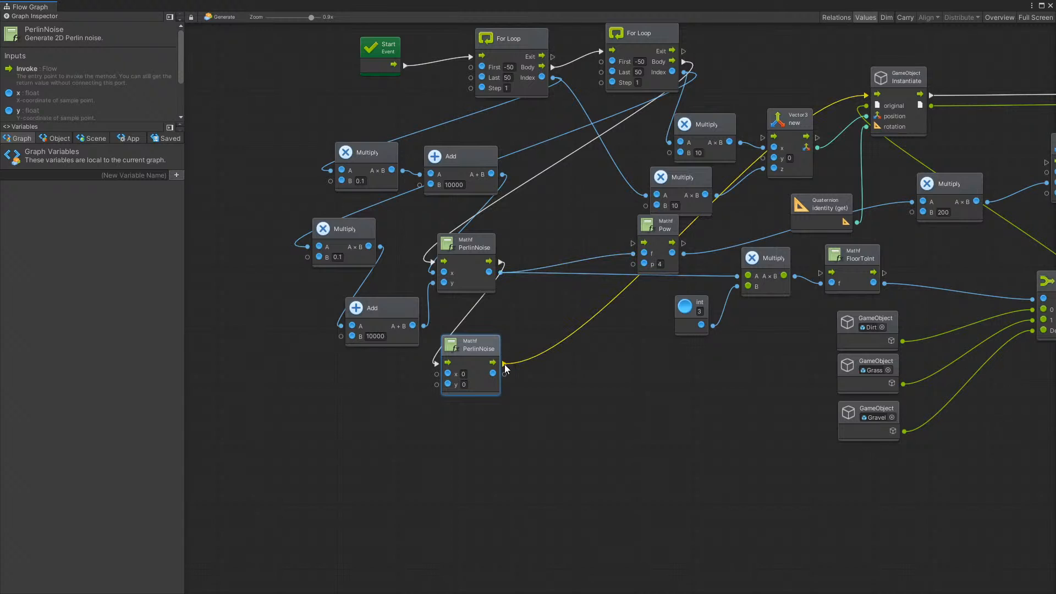
{"action": "left_click_drag", "start_coordinate": [505, 375], "coordinate": [536, 305]}
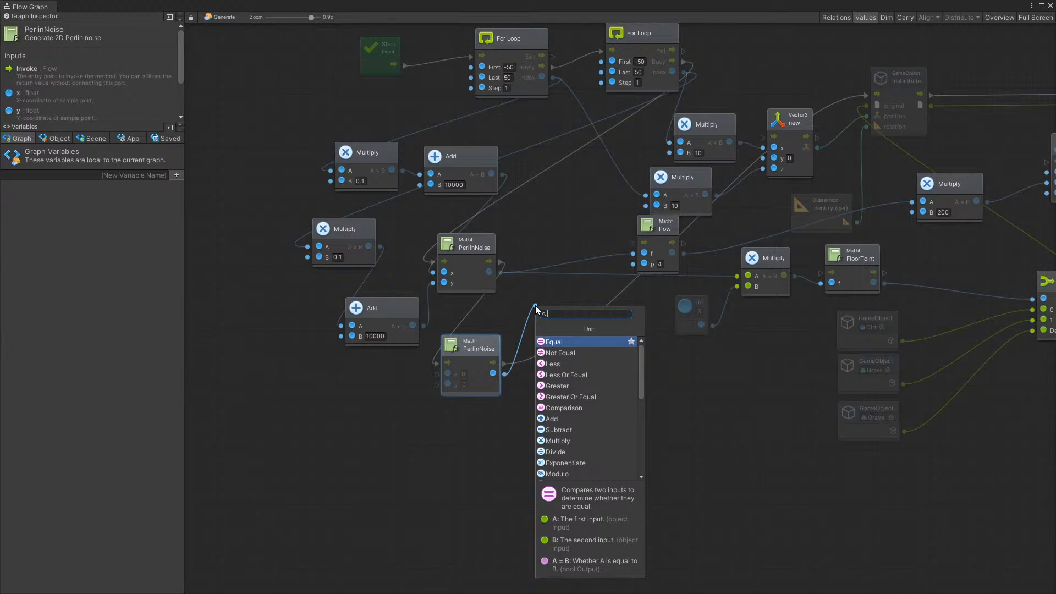
{"action": "type", "text": "ad"}
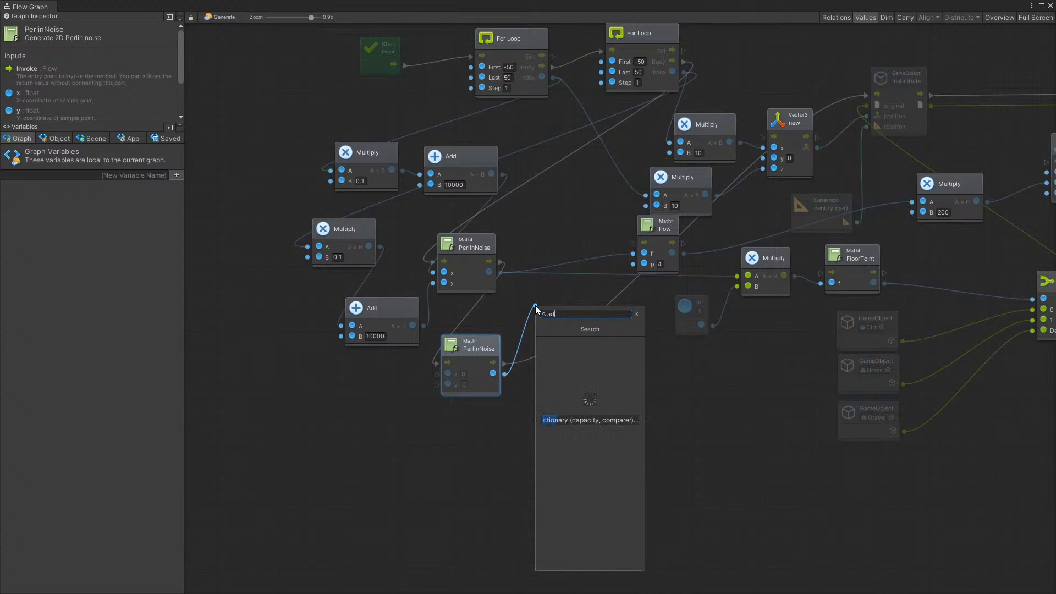
{"action": "type", "text": "d"}
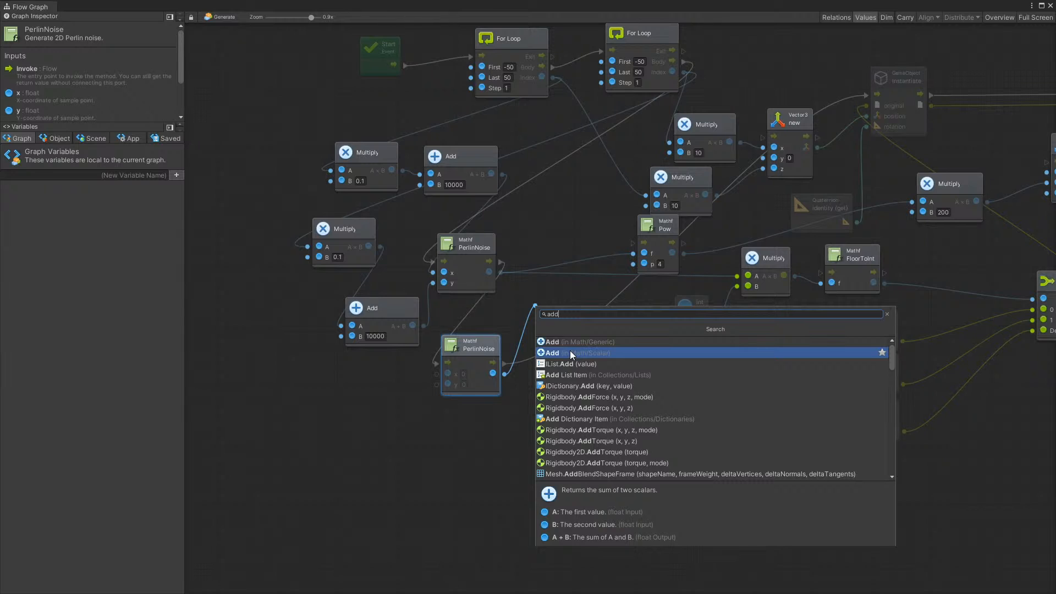
{"action": "left_click", "coordinate": [570, 353]}
{"action": "left_click_drag", "start_coordinate": [566, 286], "coordinate": [563, 292]}
{"action": "right_click", "coordinate": [534, 311]}
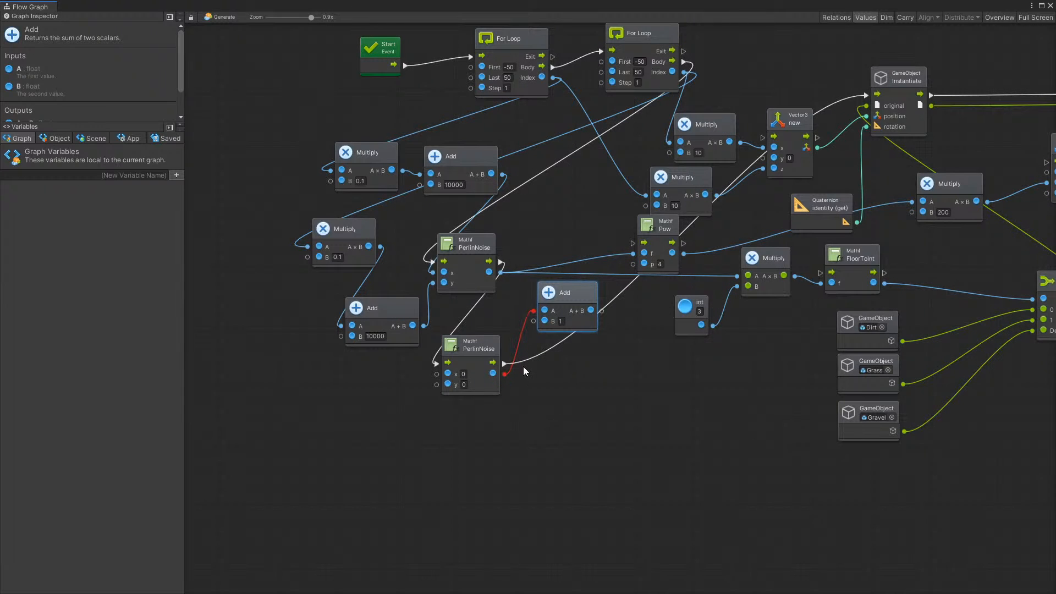
{"action": "left_click_drag", "start_coordinate": [505, 375], "coordinate": [543, 322]}
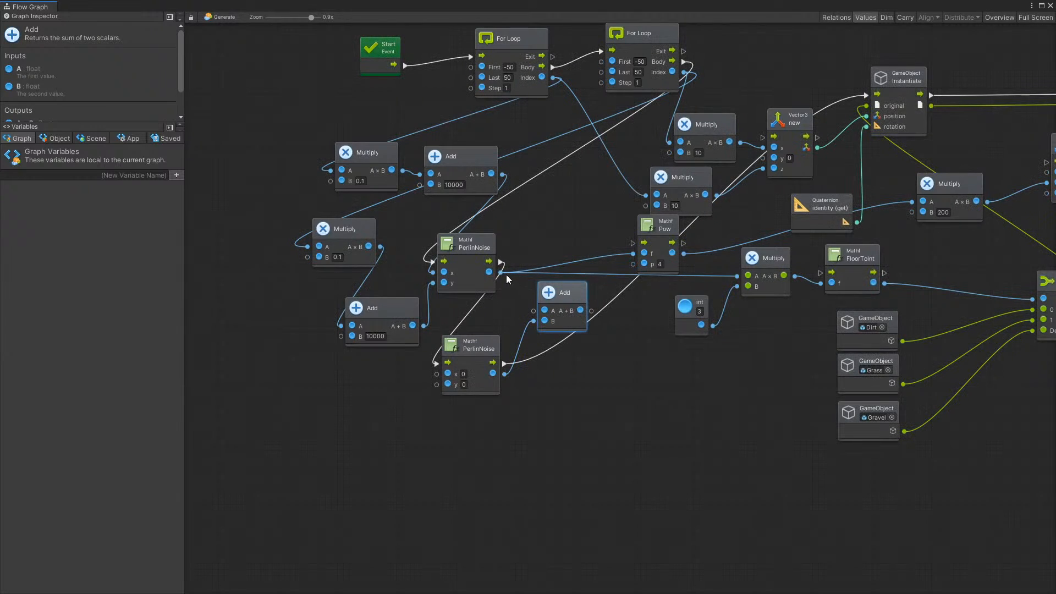
Connect the first PerlinNoise result to the Add node's A input, and route the sum to the colour Multiply's A and Pow's f inputs
{"action": "left_click_drag", "start_coordinate": [502, 273], "coordinate": [535, 311]}
{"action": "scroll", "coordinate": [655, 305], "scroll_direction": "down", "scroll_amount": 1}
{"action": "middle_click_drag", "start_coordinate": [778, 301], "coordinate": [697, 309]}
{"action": "scroll", "coordinate": [698, 309], "scroll_direction": "up", "scroll_amount": 2}
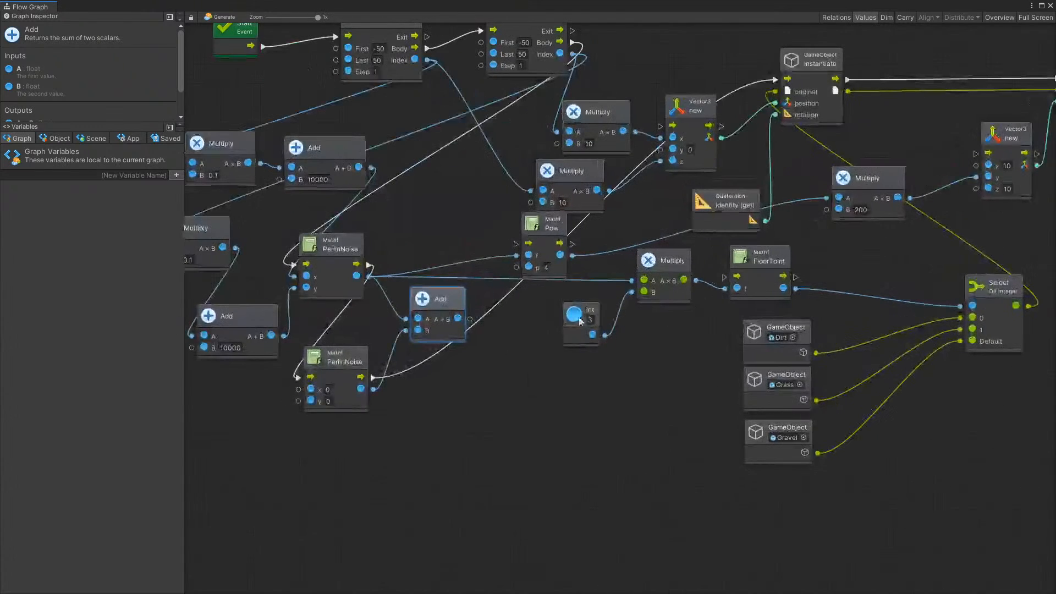
{"action": "left_click_drag", "start_coordinate": [471, 320], "coordinate": [631, 284]}
{"action": "scroll", "coordinate": [498, 318], "scroll_direction": "down", "scroll_amount": 1}
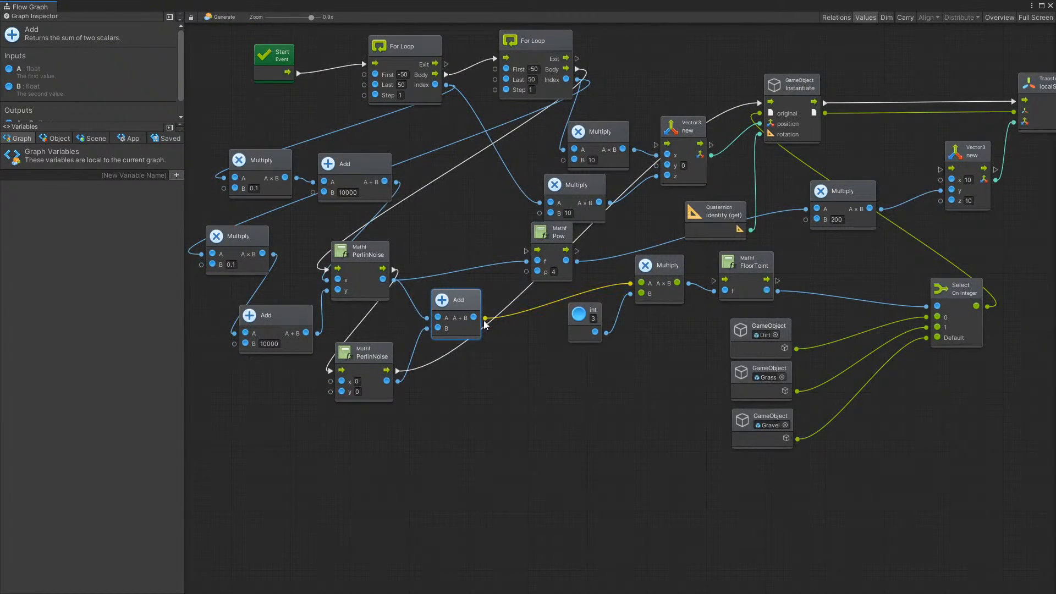
{"action": "left_click_drag", "start_coordinate": [485, 318], "coordinate": [529, 261]}
{"action": "scroll", "coordinate": [352, 340], "scroll_direction": "down", "scroll_amount": 3}
{"action": "middle_click_drag", "start_coordinate": [330, 343], "coordinate": [400, 339]}
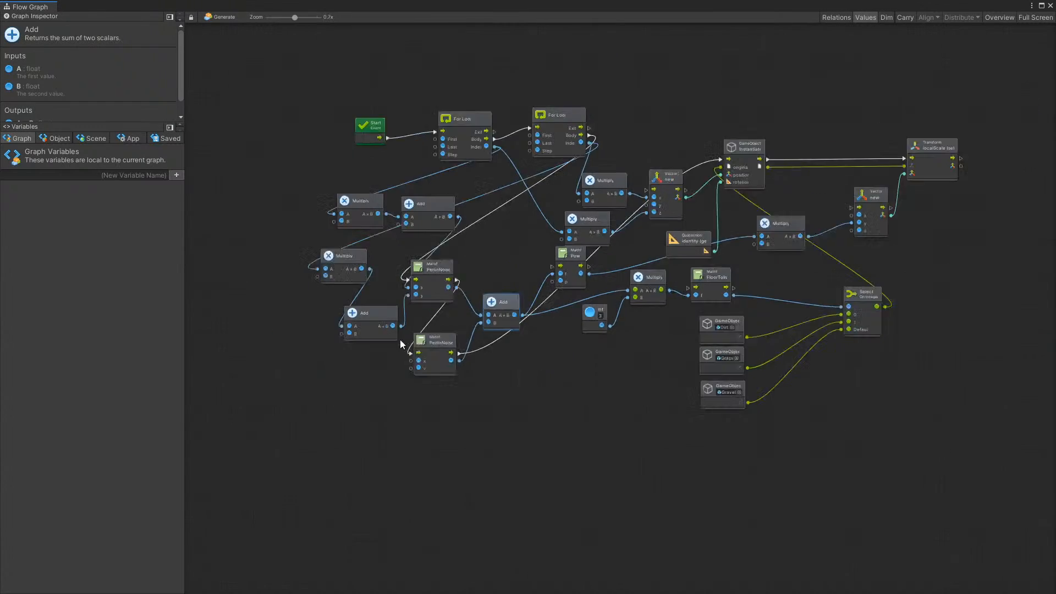
{"action": "scroll", "coordinate": [496, 328], "scroll_direction": "up", "scroll_amount": 4}
{"action": "middle_click_drag", "start_coordinate": [497, 328], "coordinate": [610, 308]}
{"action": "scroll", "coordinate": [619, 356], "scroll_direction": "down", "scroll_amount": 1}
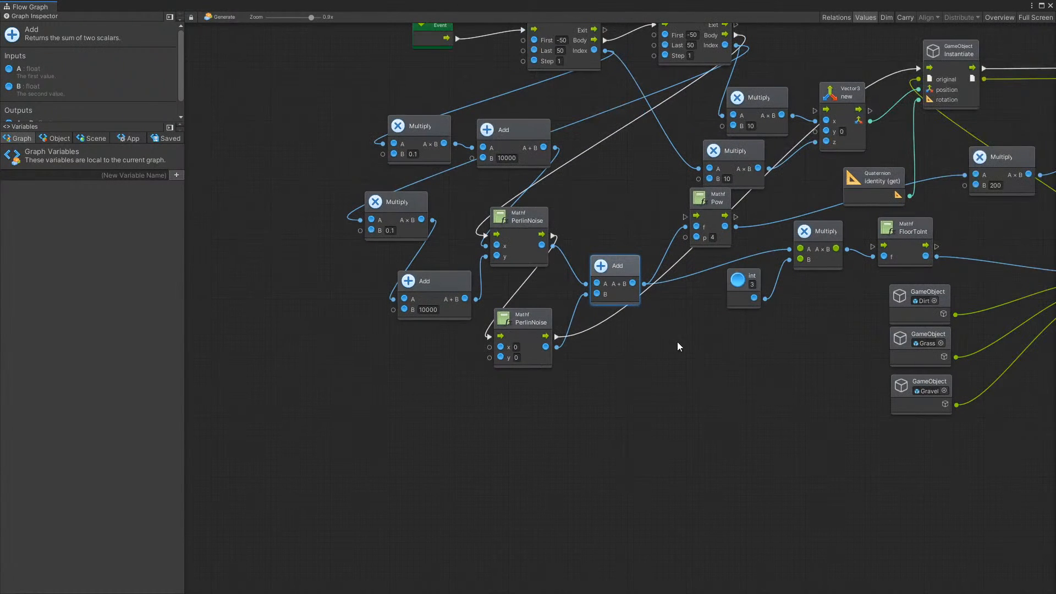
Spread out the 0.1 Multiply and 10000 Add nodes in two rows before the first PerlinNoise, and nudge the second PerlinNoise into place
{"action": "scroll", "coordinate": [583, 330], "scroll_direction": "up", "scroll_amount": 1}
{"action": "left_click_drag", "start_coordinate": [388, 195], "coordinate": [281, 192]}
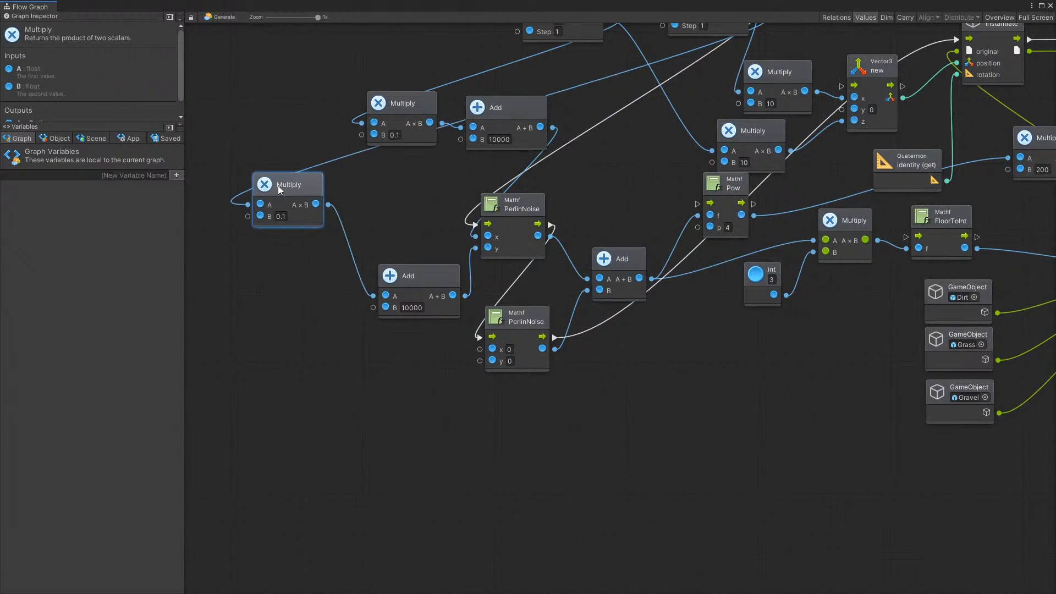
{"action": "left_click_drag", "start_coordinate": [411, 107], "coordinate": [295, 91]}
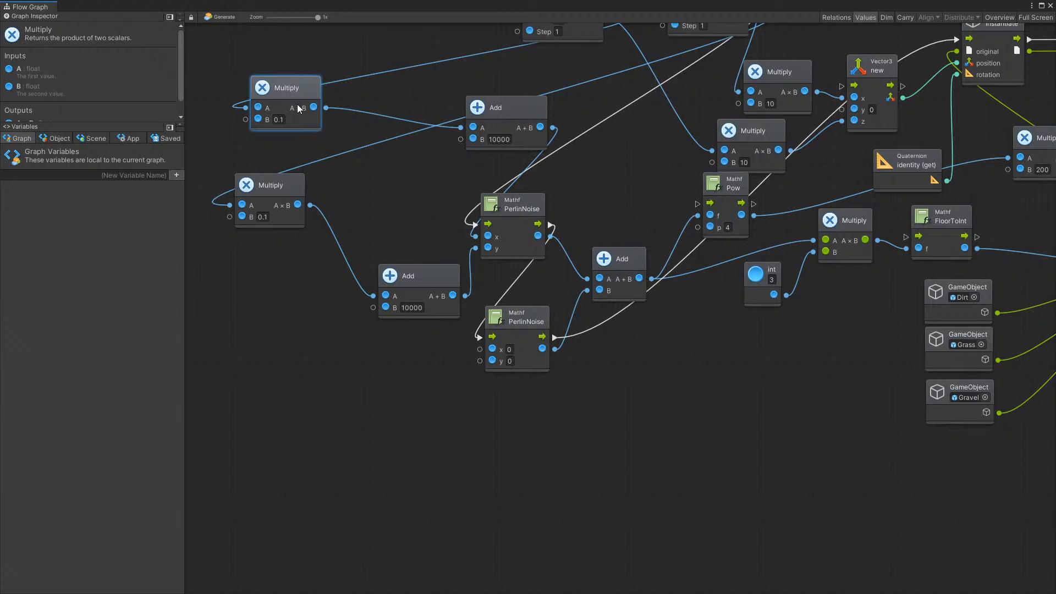
{"action": "left_click_drag", "start_coordinate": [431, 276], "coordinate": [376, 206]}
{"action": "left_click_drag", "start_coordinate": [495, 112], "coordinate": [380, 100]}
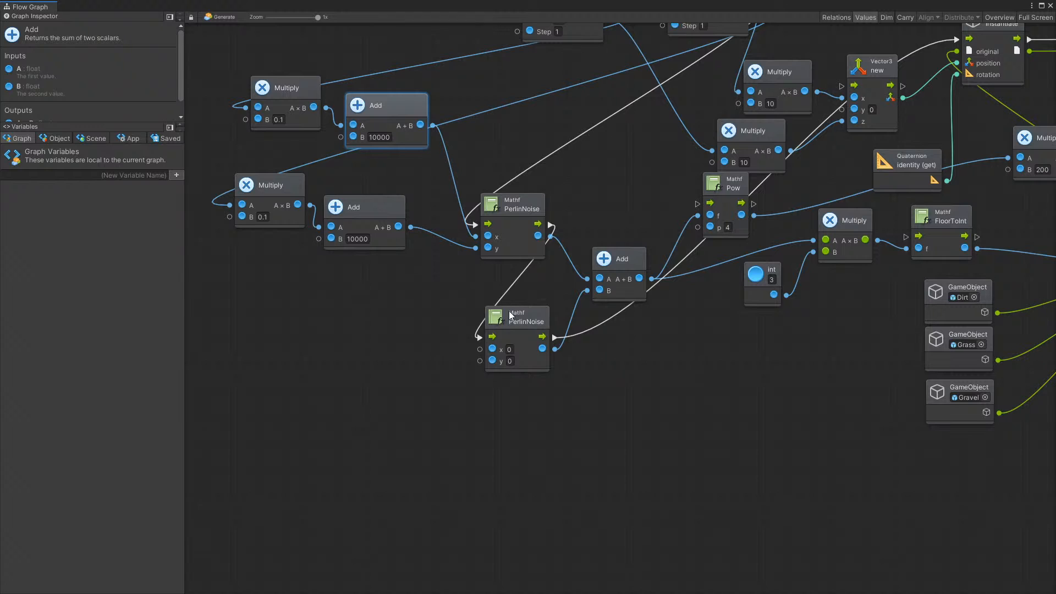
{"action": "left_click_drag", "start_coordinate": [355, 207], "coordinate": [369, 205]}
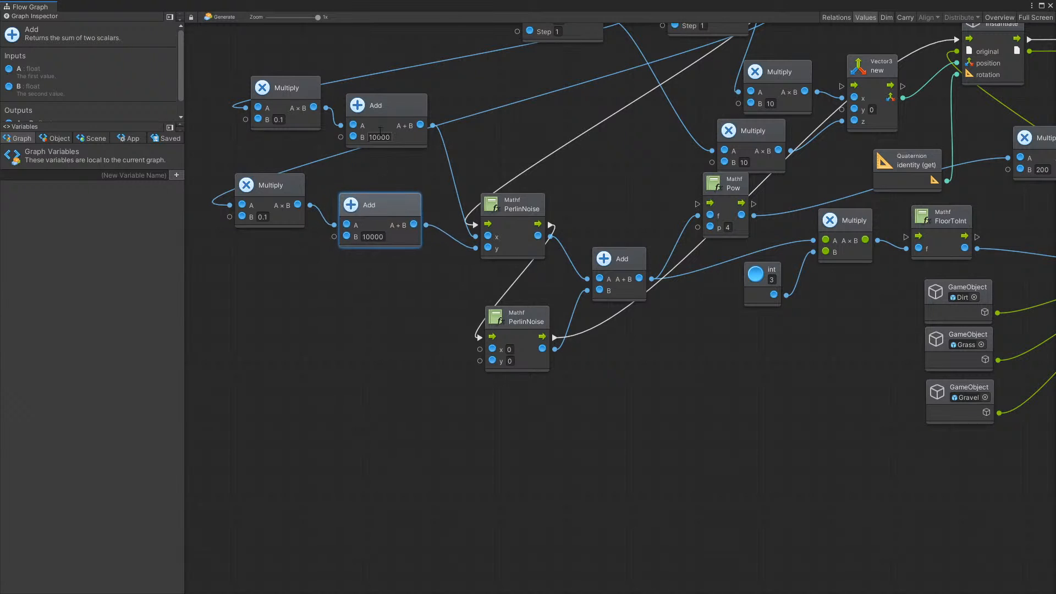
{"action": "left_click_drag", "start_coordinate": [380, 131], "coordinate": [384, 140]}
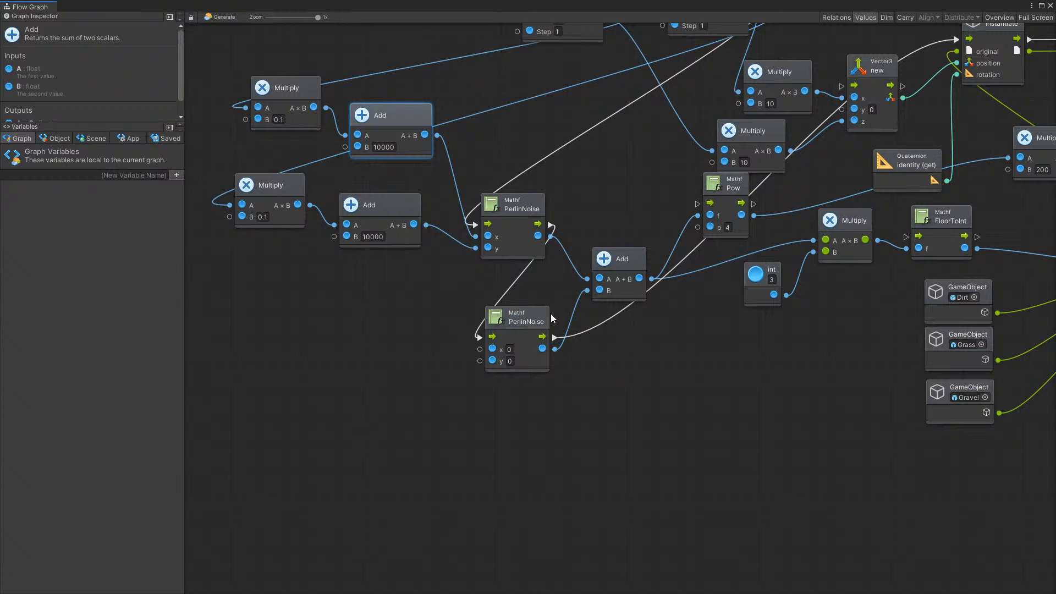
{"action": "left_click_drag", "start_coordinate": [537, 316], "coordinate": [521, 314]}
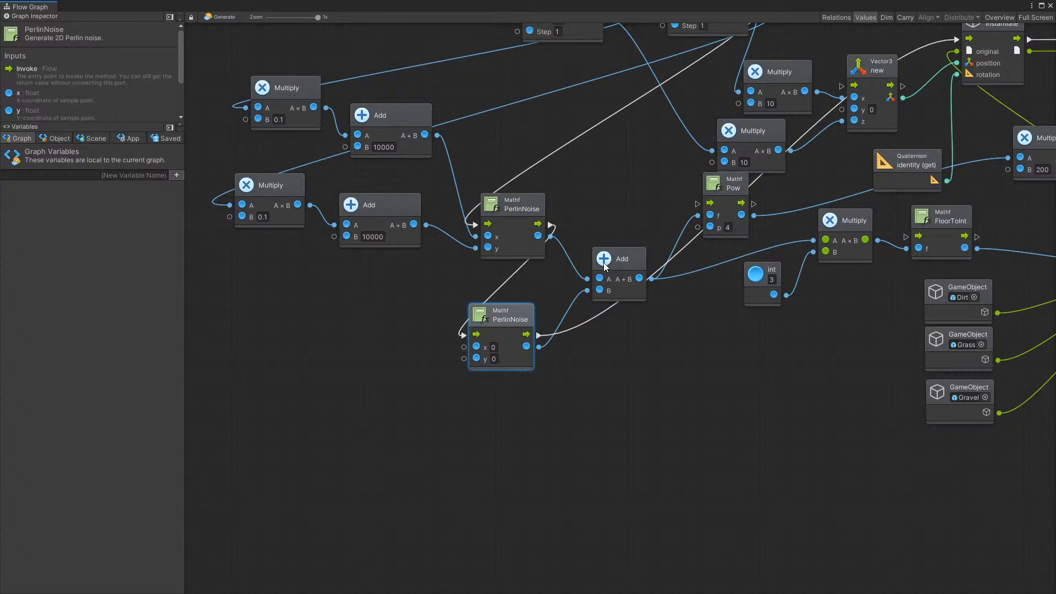
Create a scalar Divide node with B set to 2 after the noise Add, and feed its result to the integer Multiply and Pow nodes
{"action": "left_click_drag", "start_coordinate": [612, 260], "coordinate": [648, 327]}
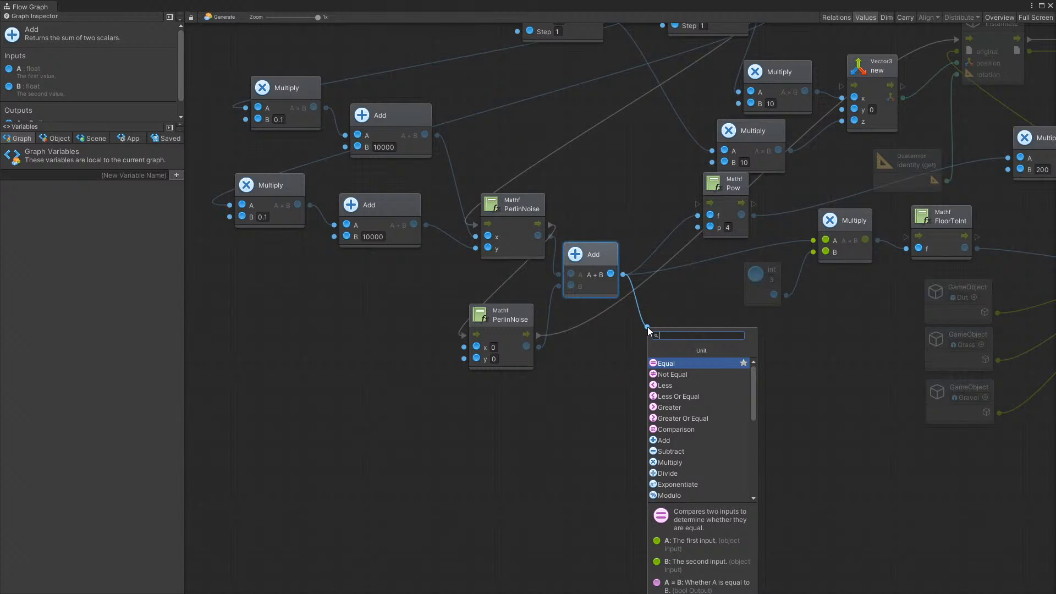
{"action": "type", "text": "di"}
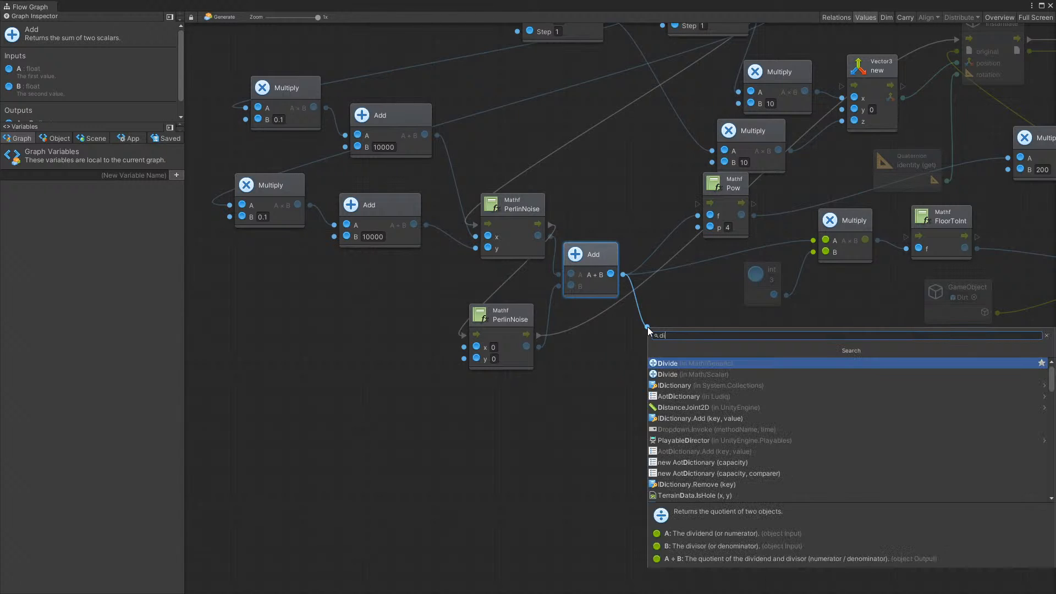
{"action": "left_click", "coordinate": [688, 374]}
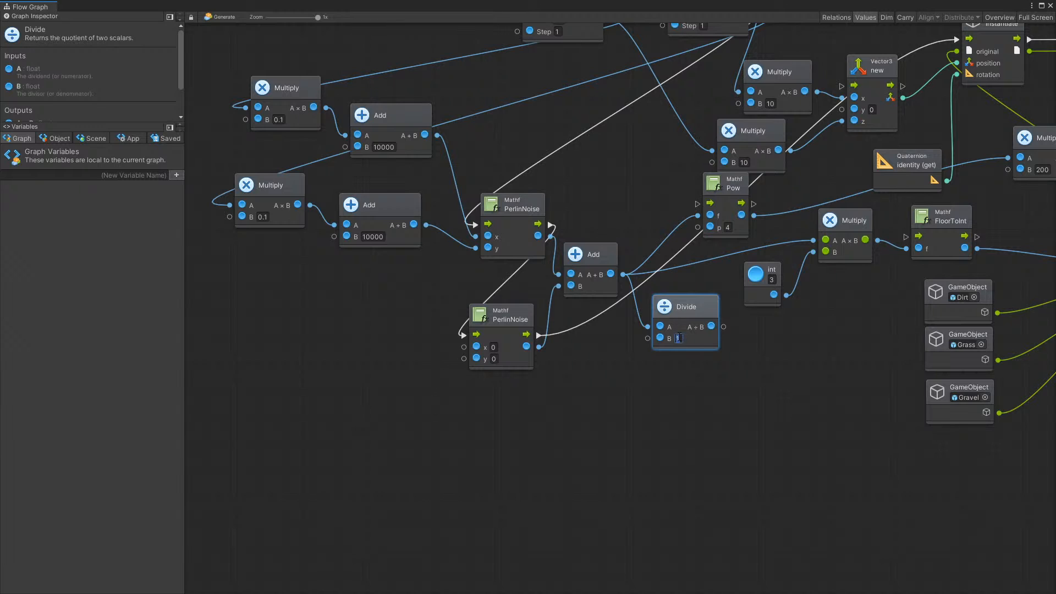
{"action": "left_click_drag", "start_coordinate": [693, 311], "coordinate": [815, 241]}
{"action": "left_click", "coordinate": [767, 362]}
{"action": "scroll", "coordinate": [720, 333], "scroll_direction": "down", "scroll_amount": 1}
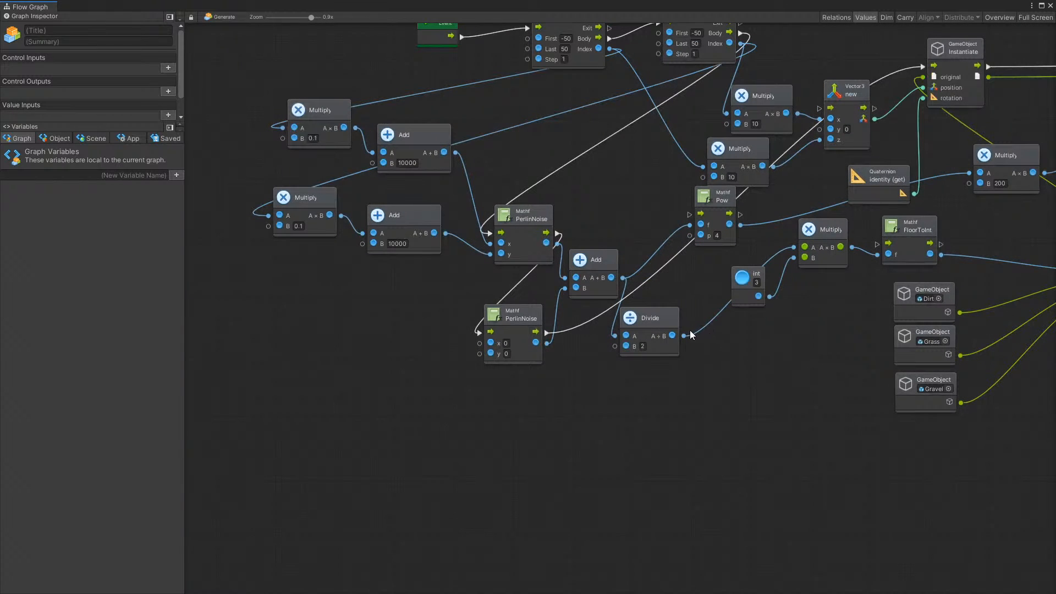
{"action": "left_click_drag", "start_coordinate": [690, 334], "coordinate": [690, 224]}
{"action": "scroll", "coordinate": [660, 318], "scroll_direction": "down", "scroll_amount": 1}
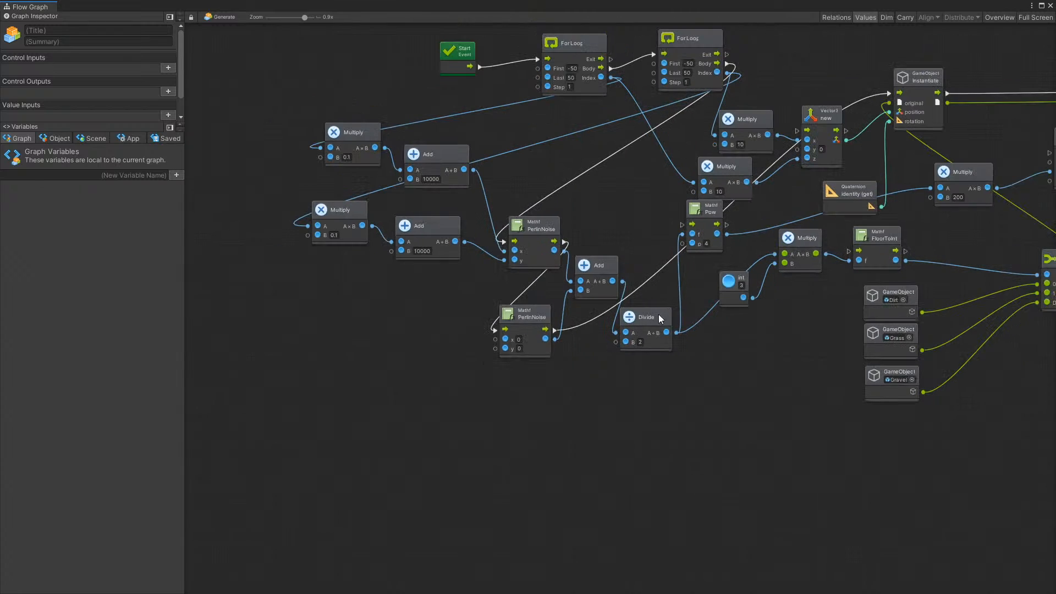
Line up the noise Add and Divide nodes in one row, and shift the first PerlinNoise slightly away from them
{"action": "left_click_drag", "start_coordinate": [660, 319], "coordinate": [670, 273]}
{"action": "left_click_drag", "start_coordinate": [595, 264], "coordinate": [586, 271]}
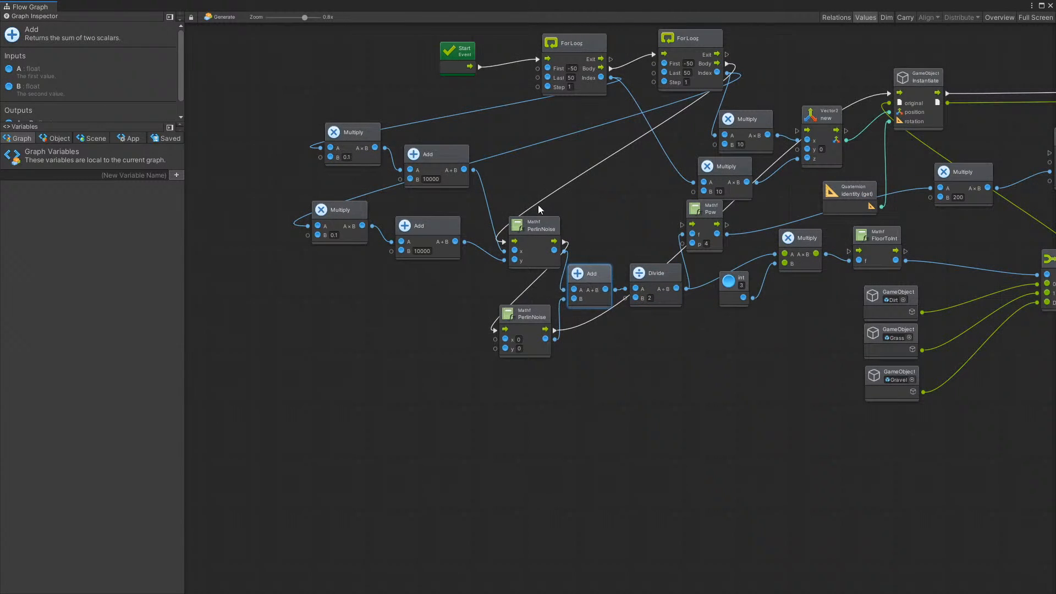
{"action": "left_click_drag", "start_coordinate": [527, 225], "coordinate": [510, 223]}
{"action": "left_click_drag", "start_coordinate": [581, 272], "coordinate": [570, 270]}
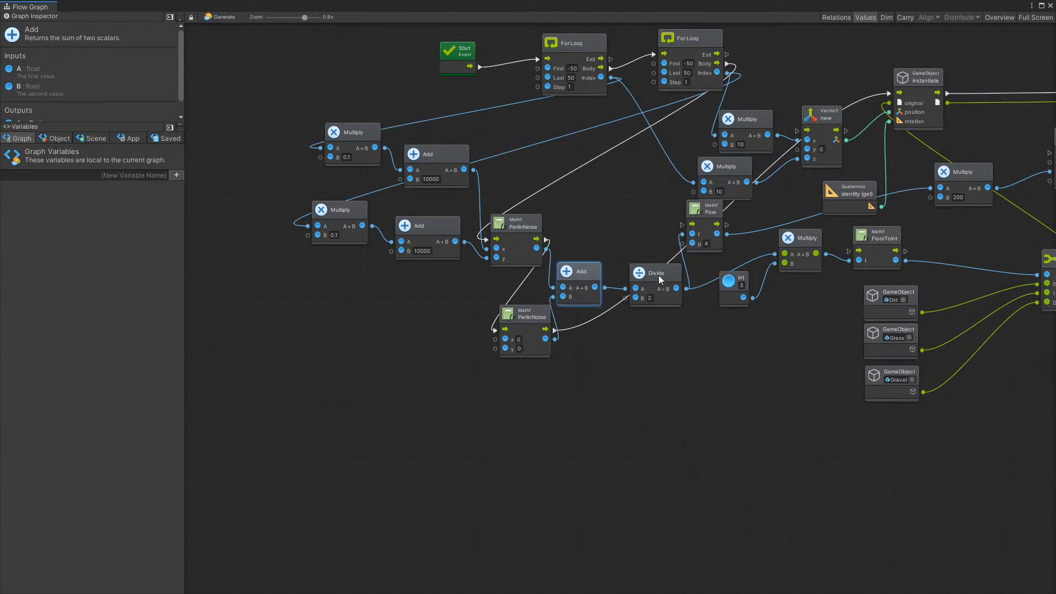
{"action": "left_click_drag", "start_coordinate": [660, 279], "coordinate": [656, 278]}
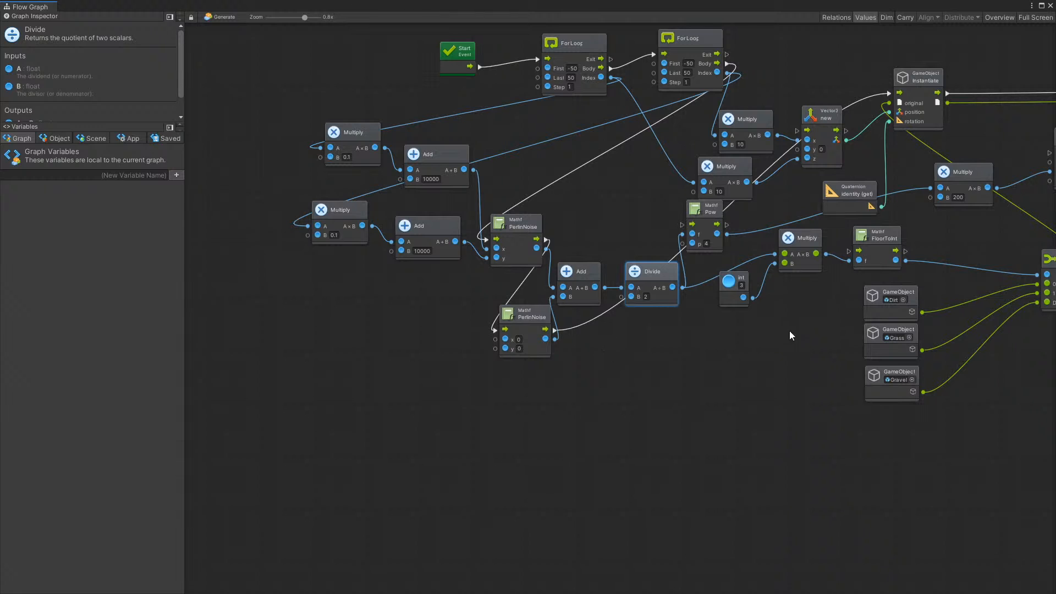
Move both PerlinNoise nodes and the 0.1 Multiply and 10000 Add nodes farther away from the noise sum for clearer spacing
{"action": "scroll", "coordinate": [526, 393], "scroll_direction": "up", "scroll_amount": 2}
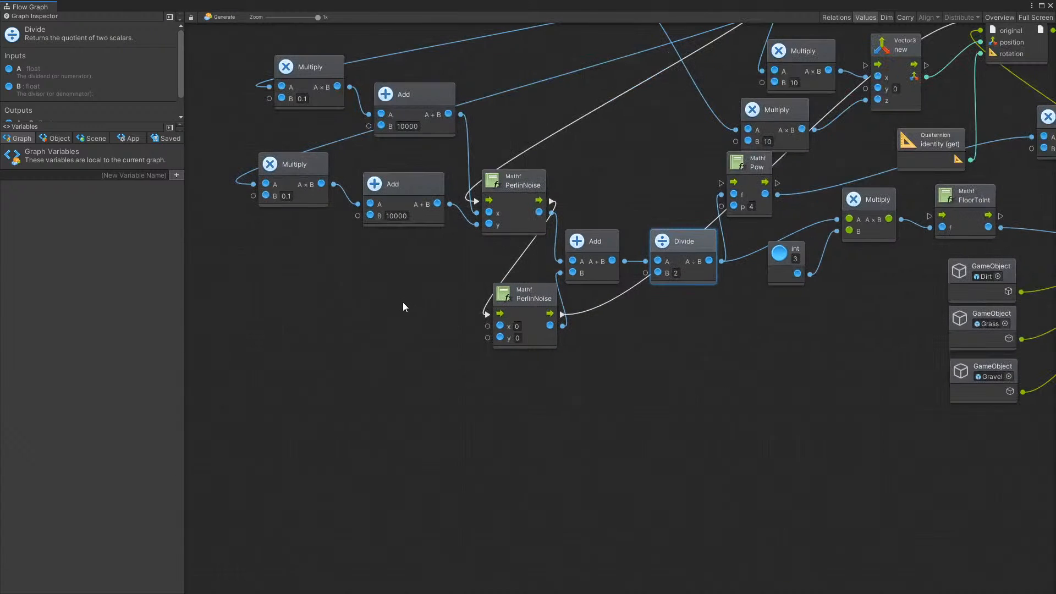
{"action": "left_click_drag", "start_coordinate": [520, 291], "coordinate": [486, 298]}
{"action": "left_click_drag", "start_coordinate": [520, 183], "coordinate": [502, 178]}
{"action": "left_click_drag", "start_coordinate": [308, 71], "coordinate": [279, 58]}
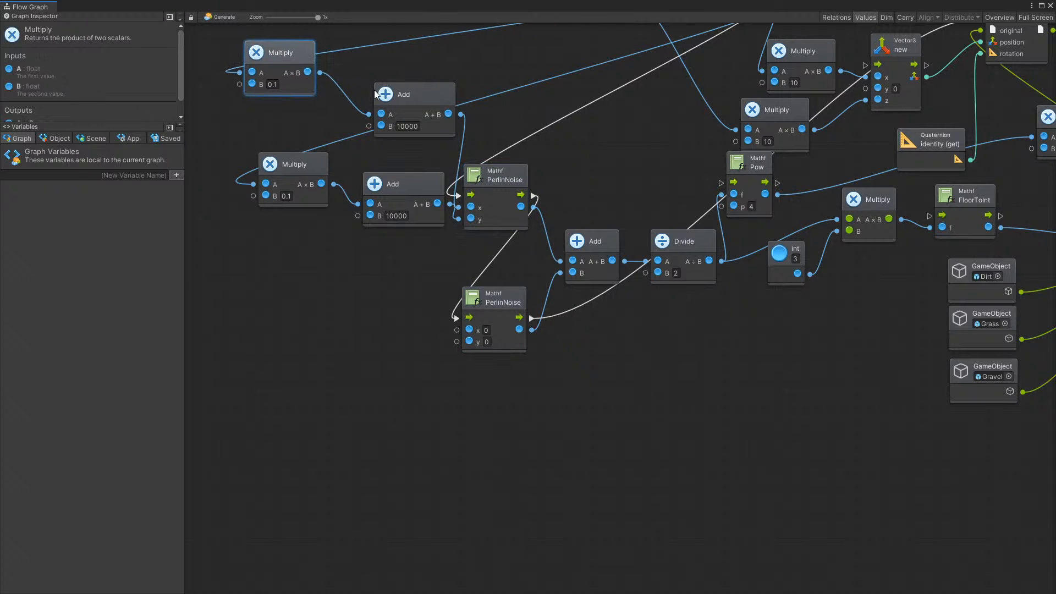
{"action": "left_click_drag", "start_coordinate": [396, 97], "coordinate": [374, 87]}
{"action": "left_click_drag", "start_coordinate": [288, 165], "coordinate": [273, 163]}
{"action": "left_click_drag", "start_coordinate": [383, 186], "coordinate": [365, 184]}
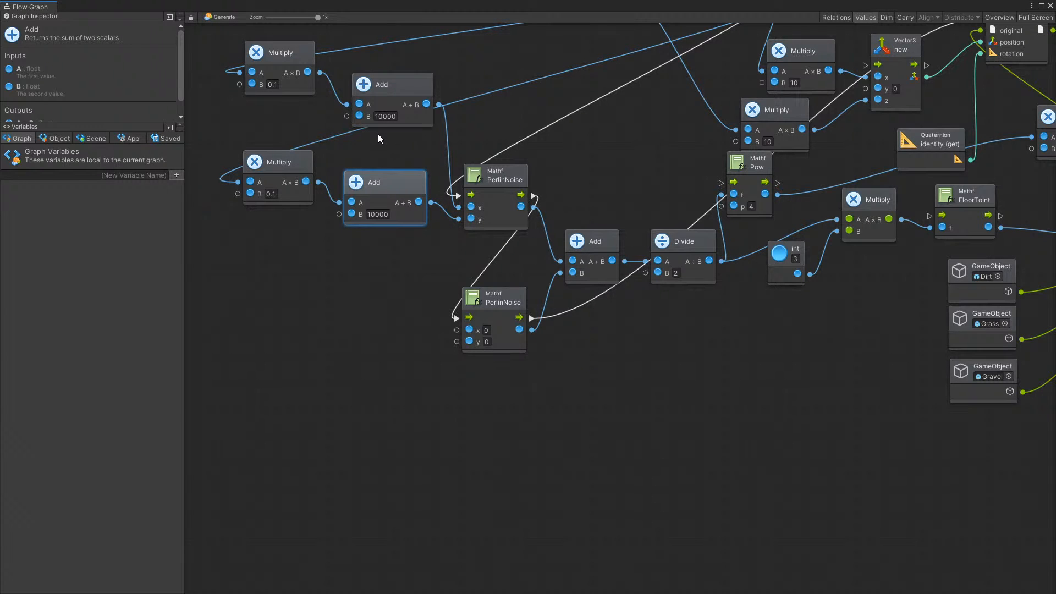
{"action": "left_click", "coordinate": [390, 85]}
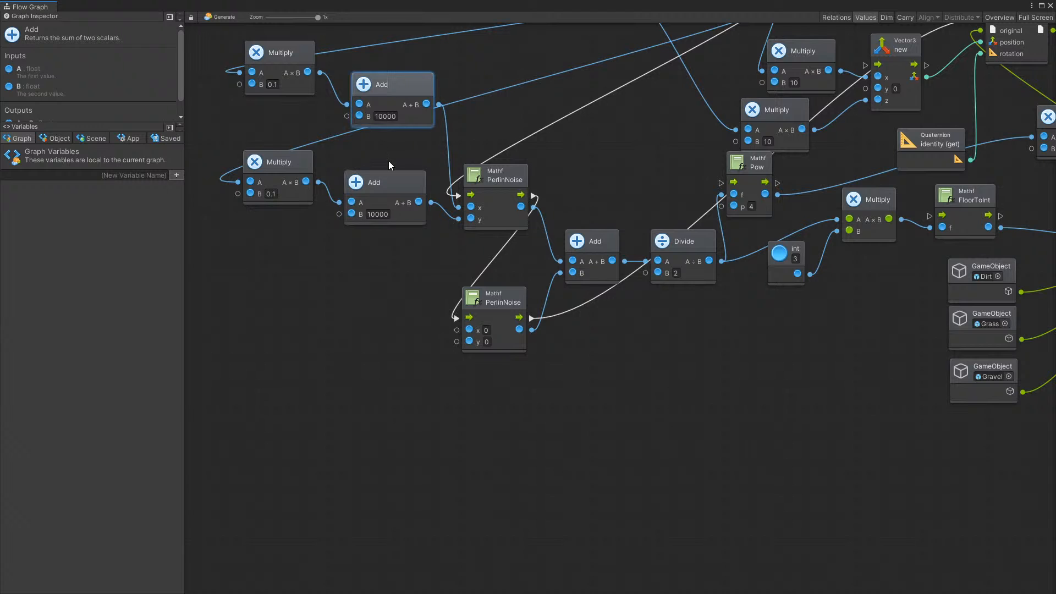
{"action": "left_click", "coordinate": [398, 193]}
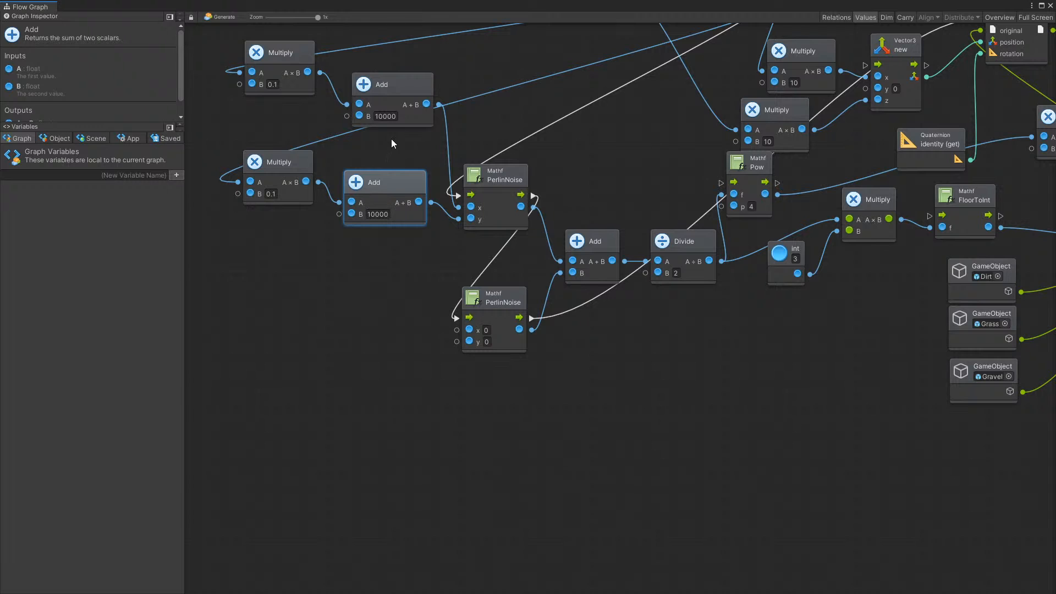
{"action": "left_click", "coordinate": [383, 116]}
{"action": "left_click", "coordinate": [382, 214]}
{"action": "left_click", "coordinate": [273, 167]}
Duplicate the two 0.1 Multiply and 10000 Add pairs together and place the copies below the originals, beside the second PerlinNoise
{"action": "scroll", "coordinate": [308, 198], "scroll_direction": "down", "scroll_amount": 5, "text": "ctrl"}
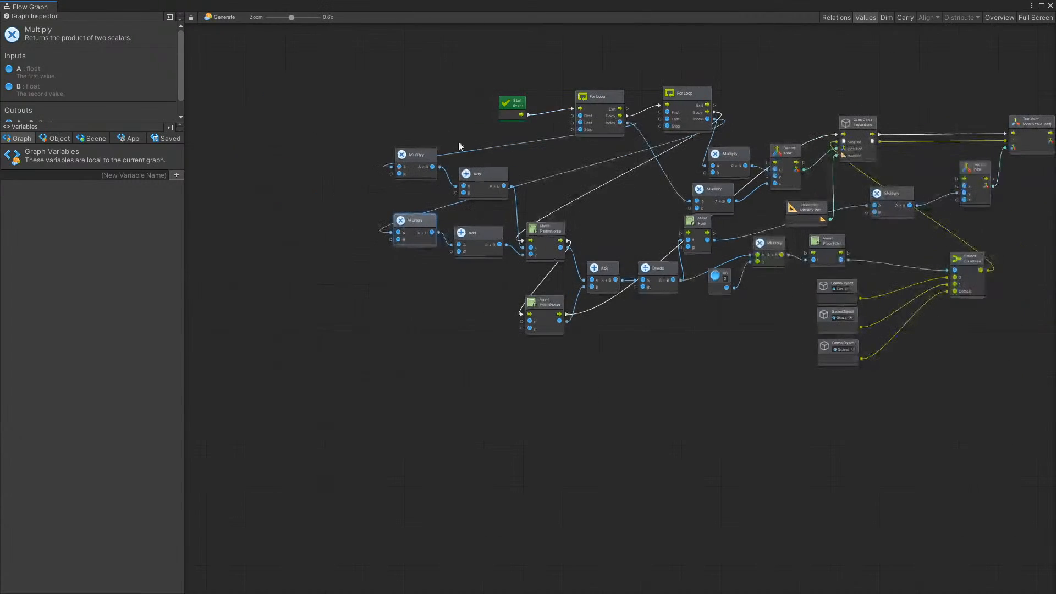
{"action": "scroll", "coordinate": [459, 144], "scroll_direction": "up", "scroll_amount": 5, "text": "ctrl"}
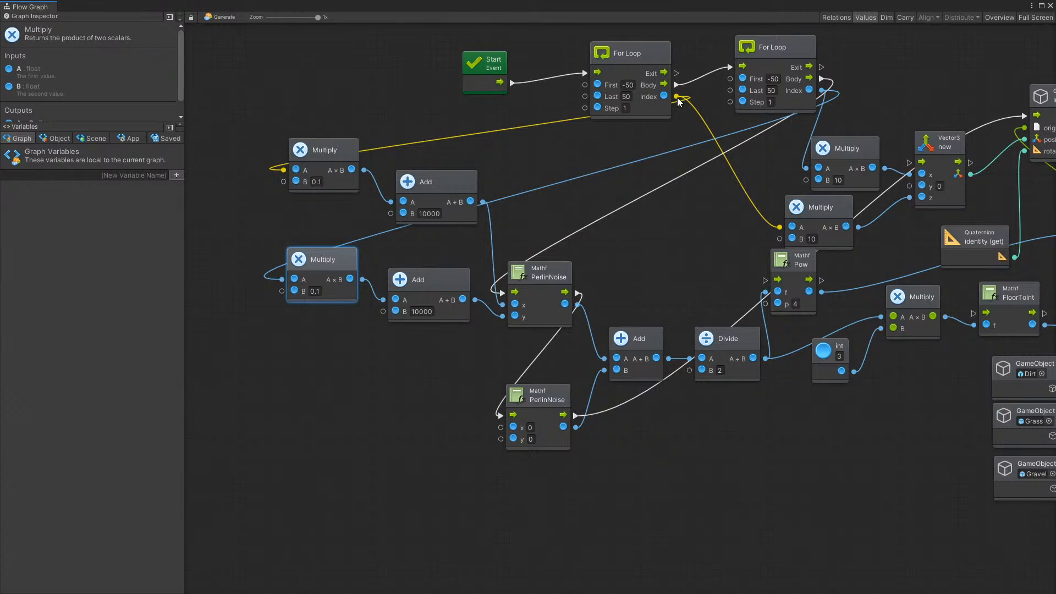
{"action": "left_click", "coordinate": [332, 166]}
{"action": "left_click", "coordinate": [443, 192], "text": "ctrl"}
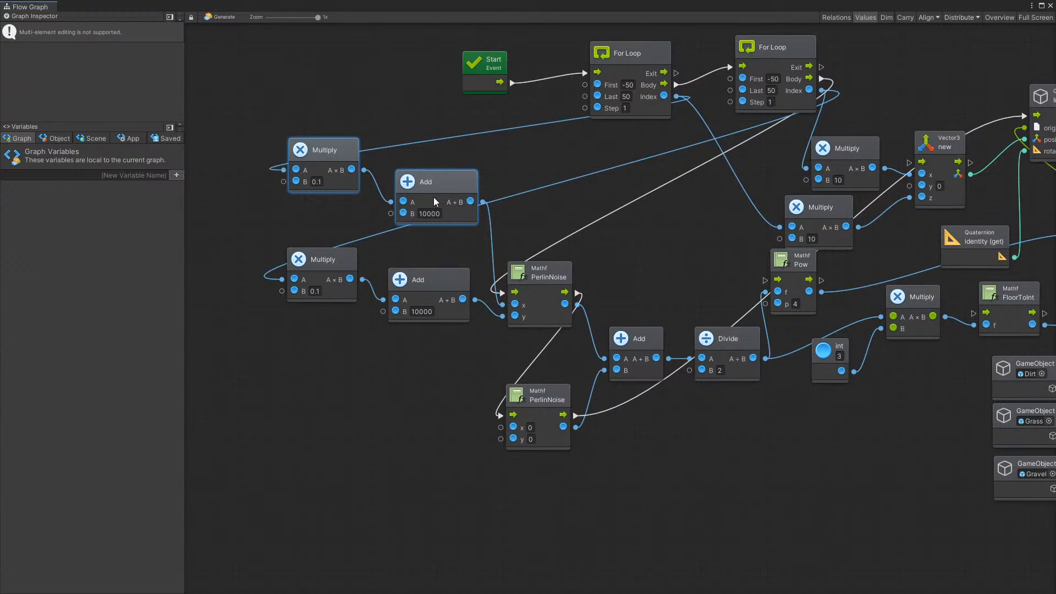
{"action": "left_click", "coordinate": [433, 268], "text": "ctrl"}
{"action": "left_click", "coordinate": [332, 263], "text": "ctrl"}
{"action": "key", "text": "ctrl+d"}
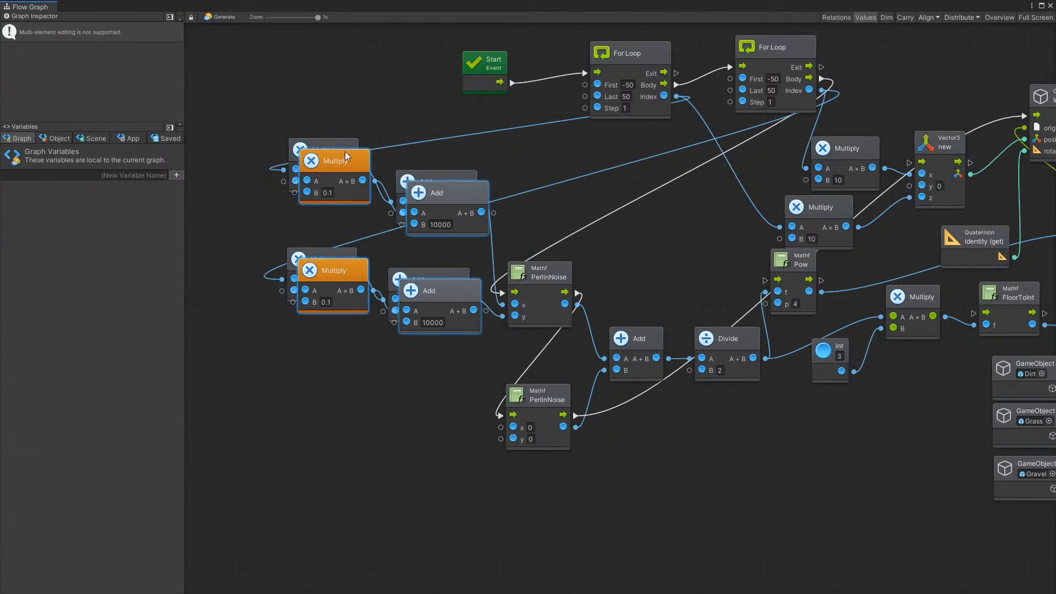
{"action": "left_click_drag", "start_coordinate": [347, 157], "coordinate": [320, 349]}
{"action": "left_click", "coordinate": [266, 322]}
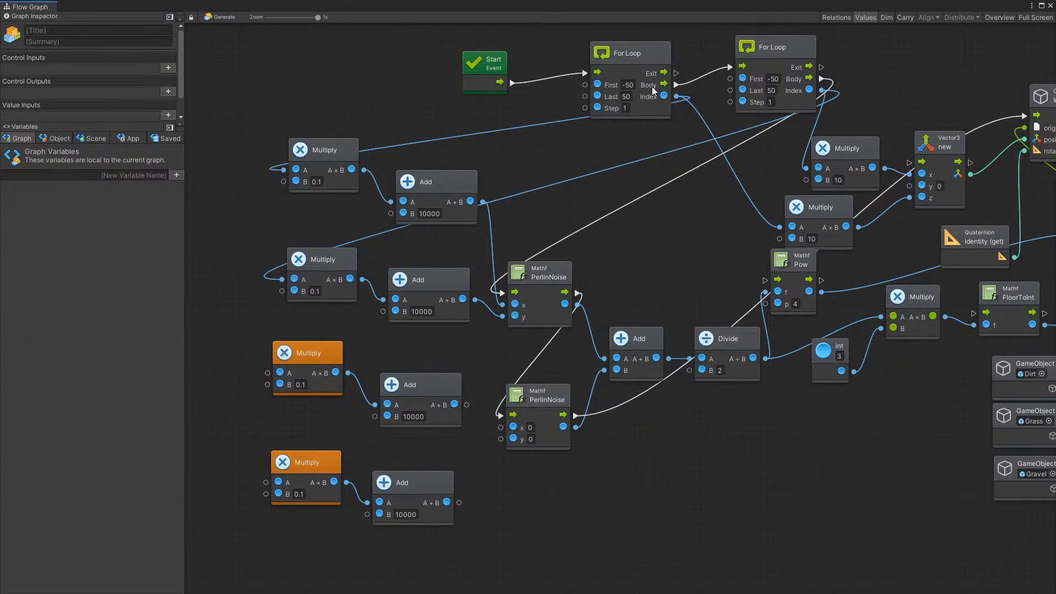
Connect the first and second For Loop indexes to the copied Multiply nodes, and the copied Add results to the second PerlinNoise's x and y
{"action": "left_click_drag", "start_coordinate": [676, 96], "coordinate": [269, 374]}
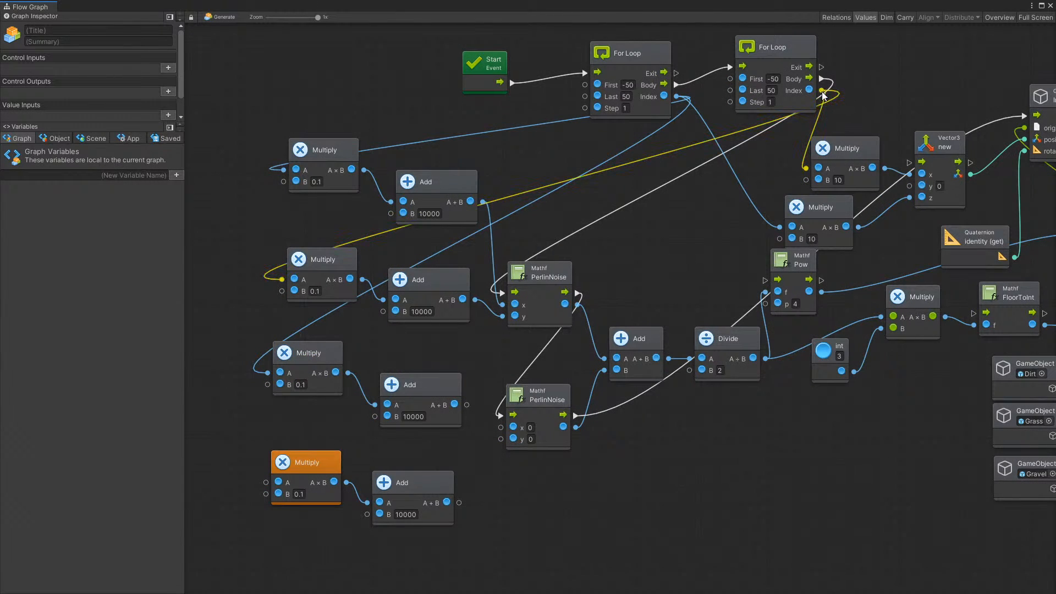
{"action": "left_click_drag", "start_coordinate": [822, 91], "coordinate": [266, 483]}
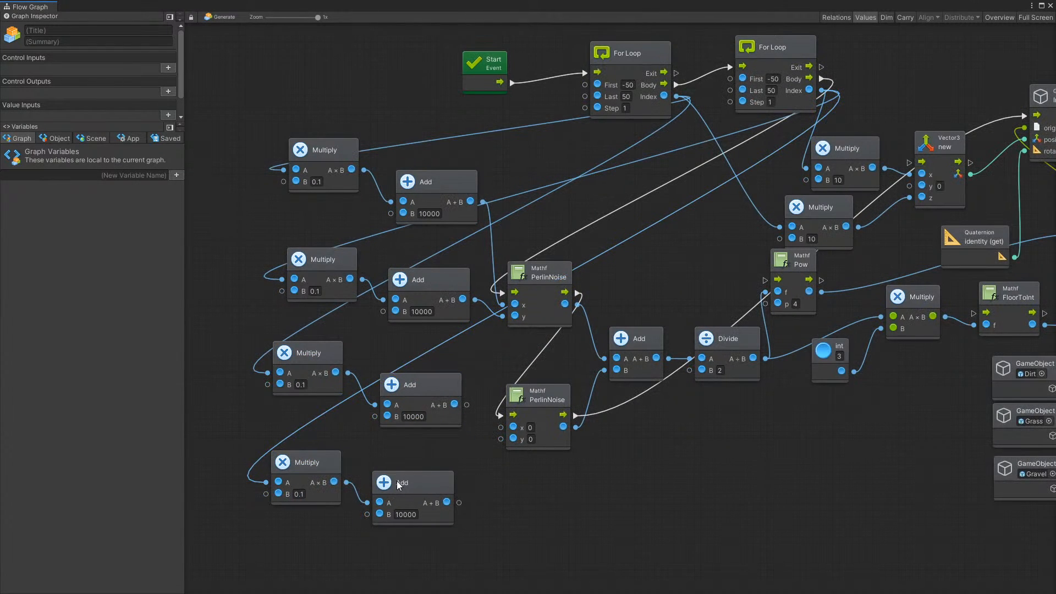
{"action": "left_click_drag", "start_coordinate": [399, 484], "coordinate": [397, 476]}
{"action": "left_click_drag", "start_coordinate": [466, 405], "coordinate": [504, 429]}
{"action": "left_click_drag", "start_coordinate": [457, 494], "coordinate": [500, 438]}
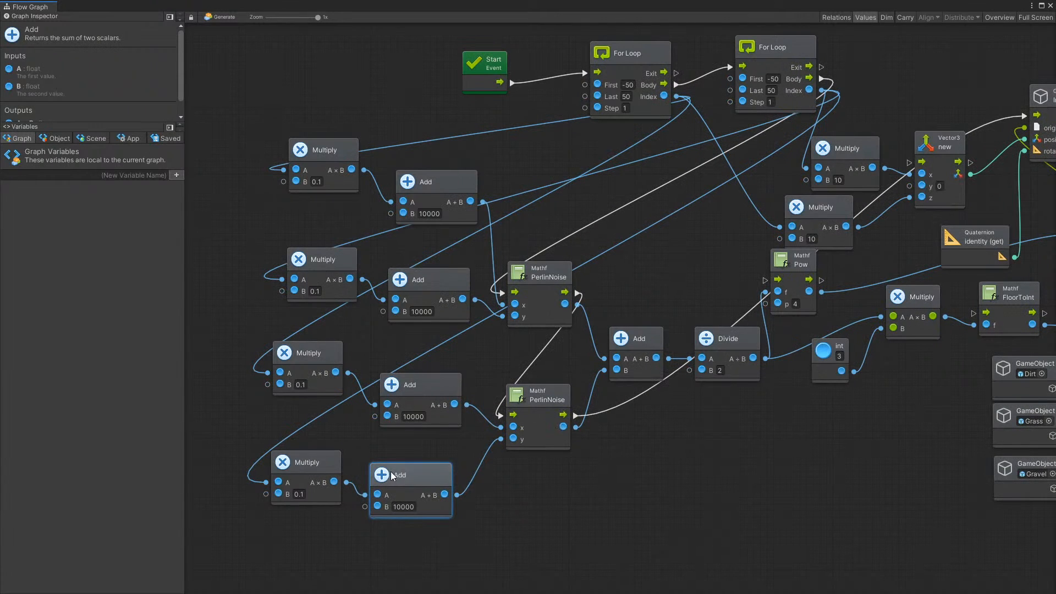
{"action": "left_click_drag", "start_coordinate": [393, 477], "coordinate": [400, 462]}
Set the B value of both copied Add nodes to 20000
{"action": "left_click", "coordinate": [410, 493]}
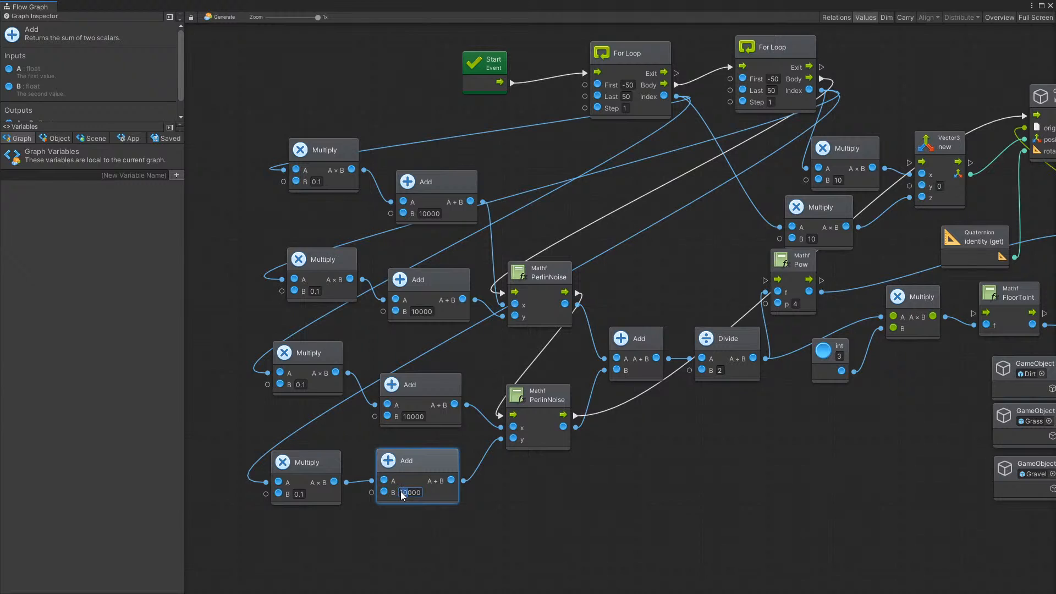
{"action": "type", "text": "20"}
{"action": "left_click_drag", "start_coordinate": [407, 417], "coordinate": [401, 417]}
{"action": "type", "text": "2"}
Set the B value of both copied Multiply nodes to 0.3 and close the flow graph window
{"action": "left_click", "coordinate": [305, 385]}
{"action": "key", "text": "BackSpace"}
{"action": "type", "text": "3"}
{"action": "left_click", "coordinate": [305, 496]}
{"action": "type", "text": "3"}
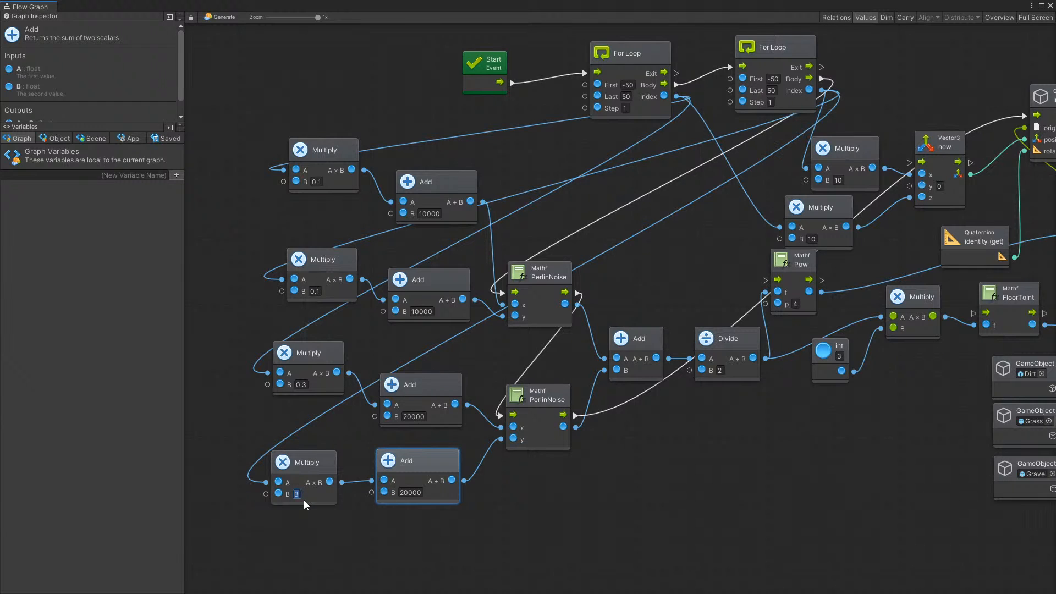
{"action": "type", "text": "0.3"}
{"action": "left_click", "coordinate": [371, 543]}
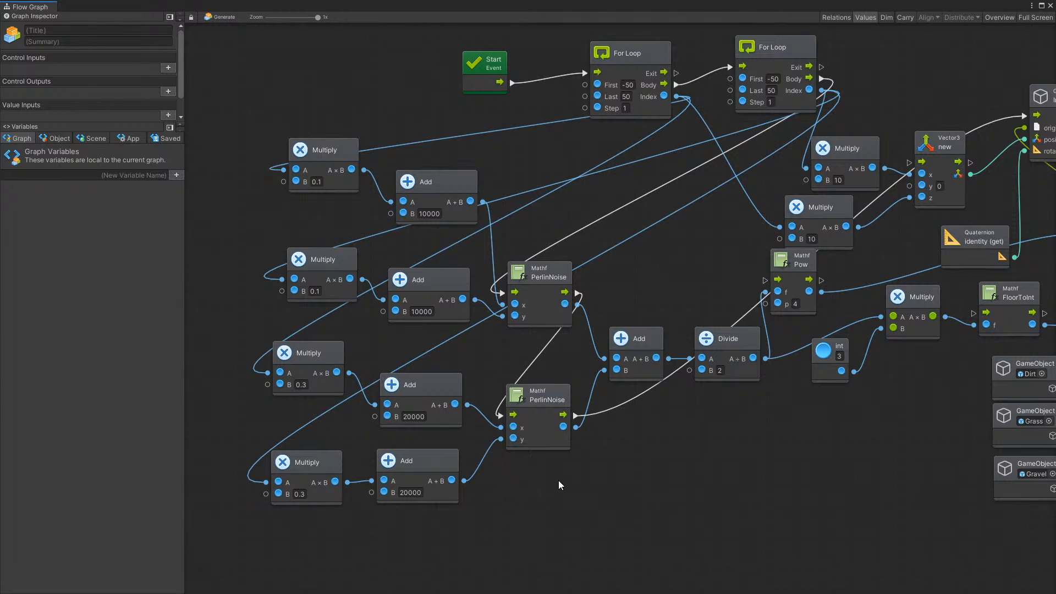
{"action": "left_click", "coordinate": [1050, 6]}
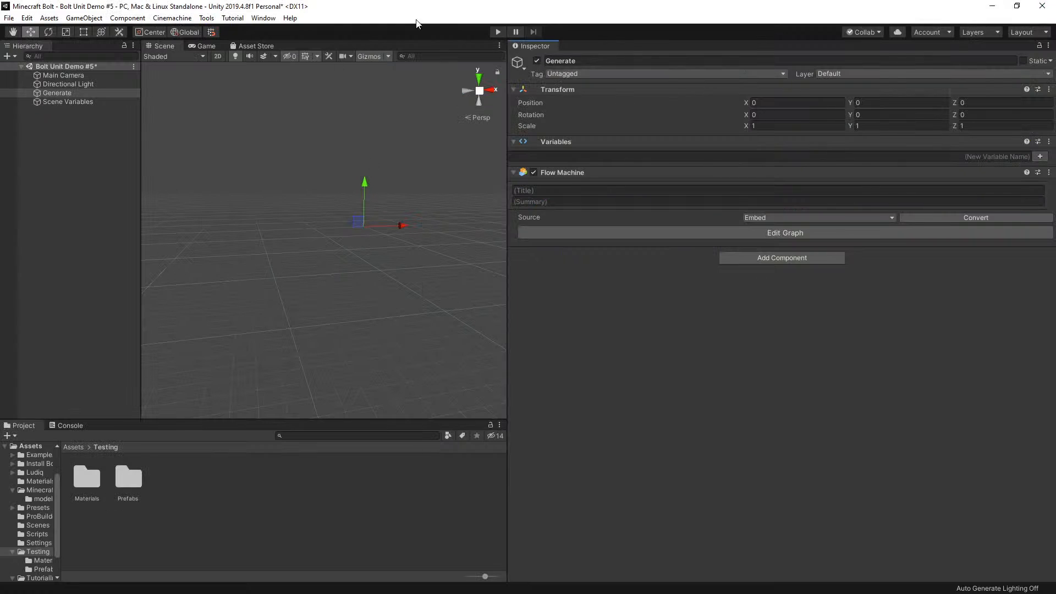
Play the scene and examine the generated terrain's height variation up close and from afar in the Scene view
{"action": "left_click", "coordinate": [498, 31]}
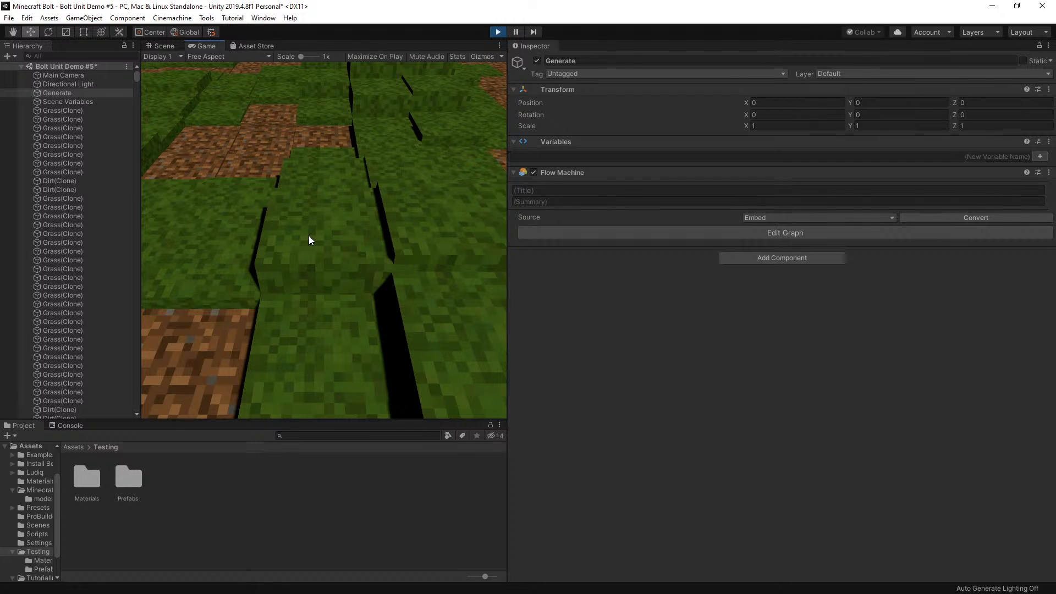
{"action": "left_click", "coordinate": [163, 46]}
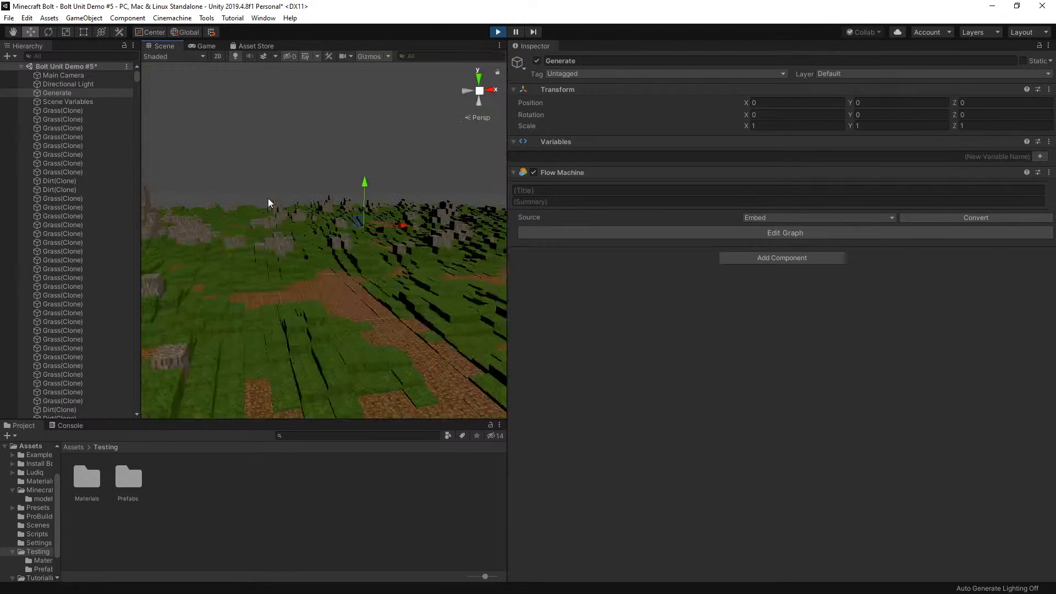
{"action": "scroll", "coordinate": [380, 278], "scroll_direction": "down", "scroll_amount": 10}
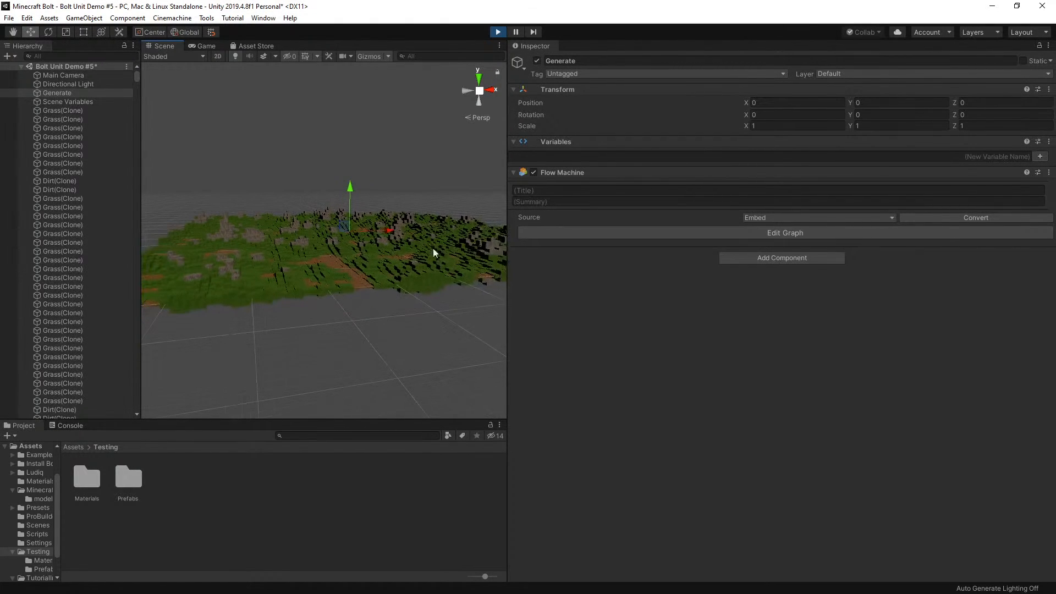
{"action": "scroll", "coordinate": [348, 244], "scroll_direction": "up", "scroll_amount": 3}
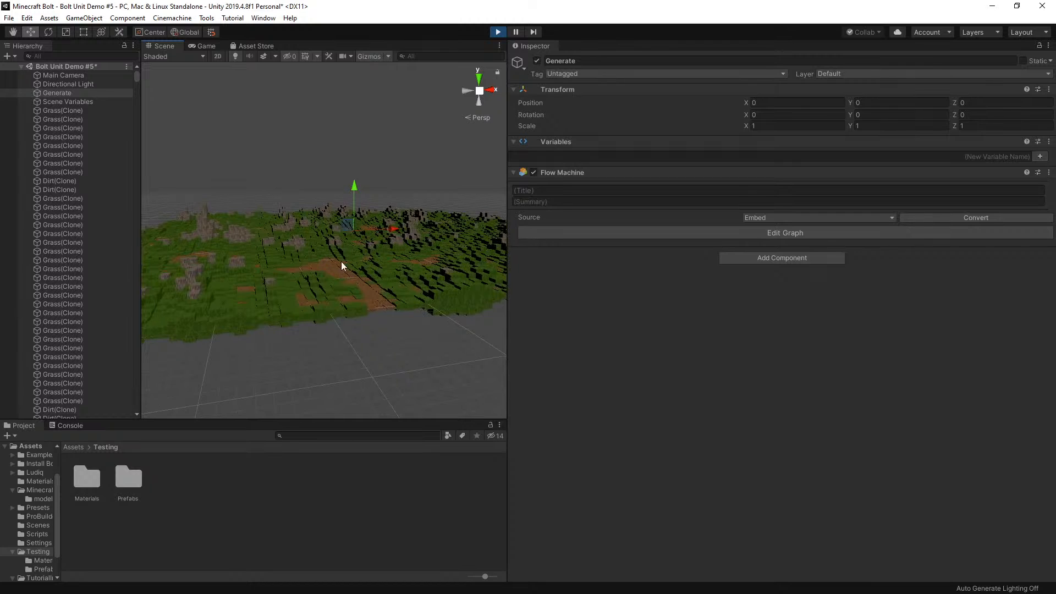
{"action": "scroll", "coordinate": [341, 266], "scroll_direction": "up", "scroll_amount": 5}
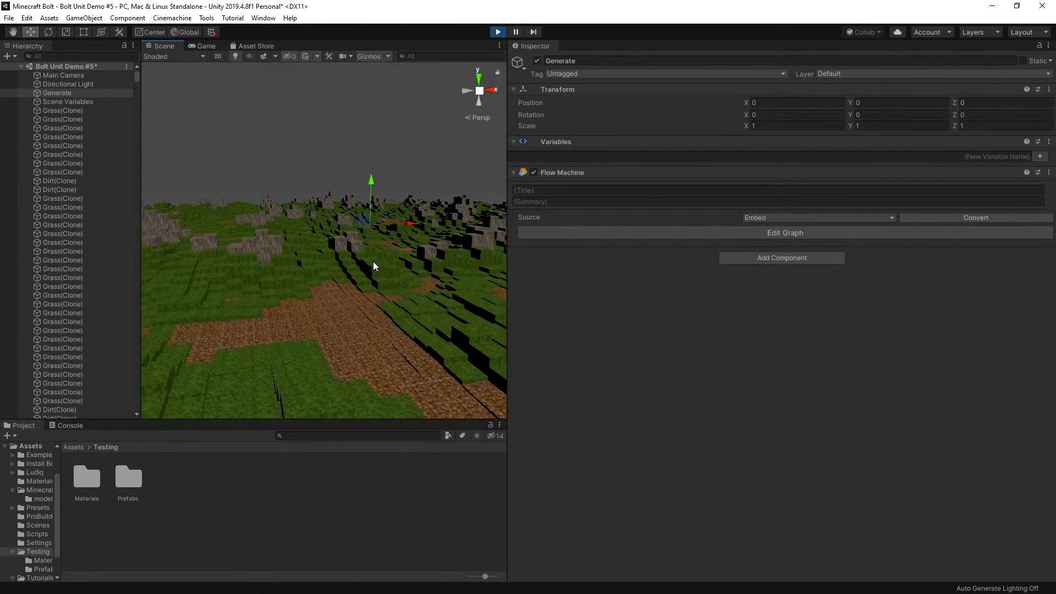
{"action": "scroll", "coordinate": [361, 262], "scroll_direction": "down", "scroll_amount": 5}
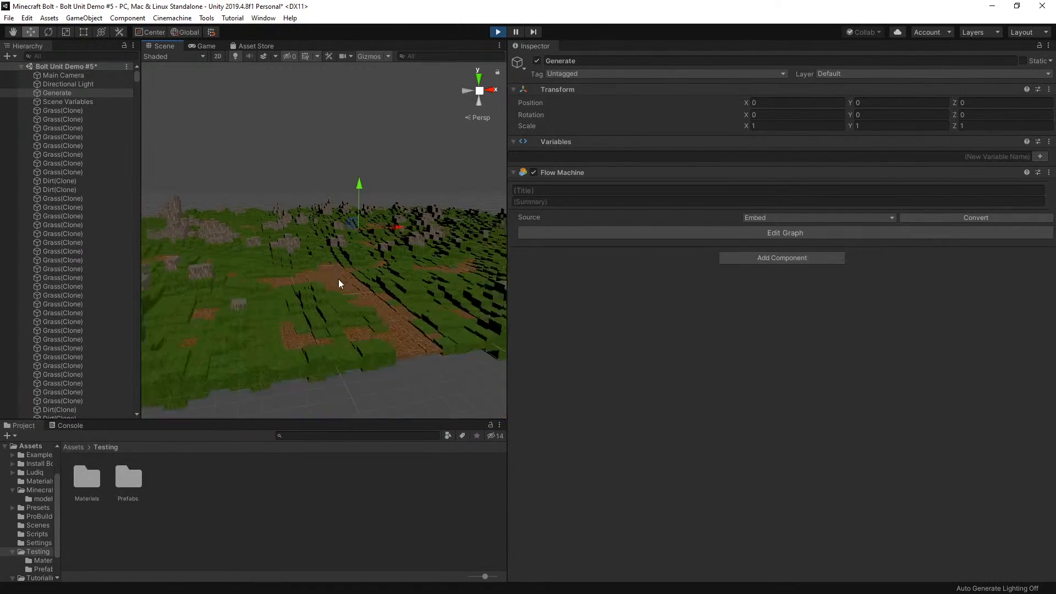
{"action": "scroll", "coordinate": [338, 279], "scroll_direction": "down", "scroll_amount": 5}
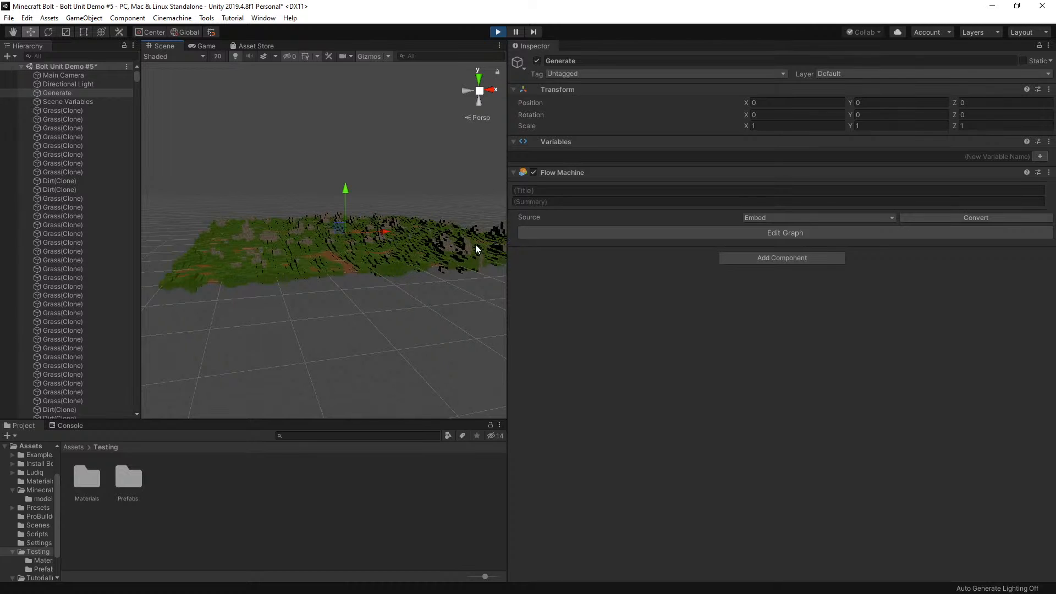
{"action": "scroll", "coordinate": [339, 236], "scroll_direction": "up", "scroll_amount": 8}
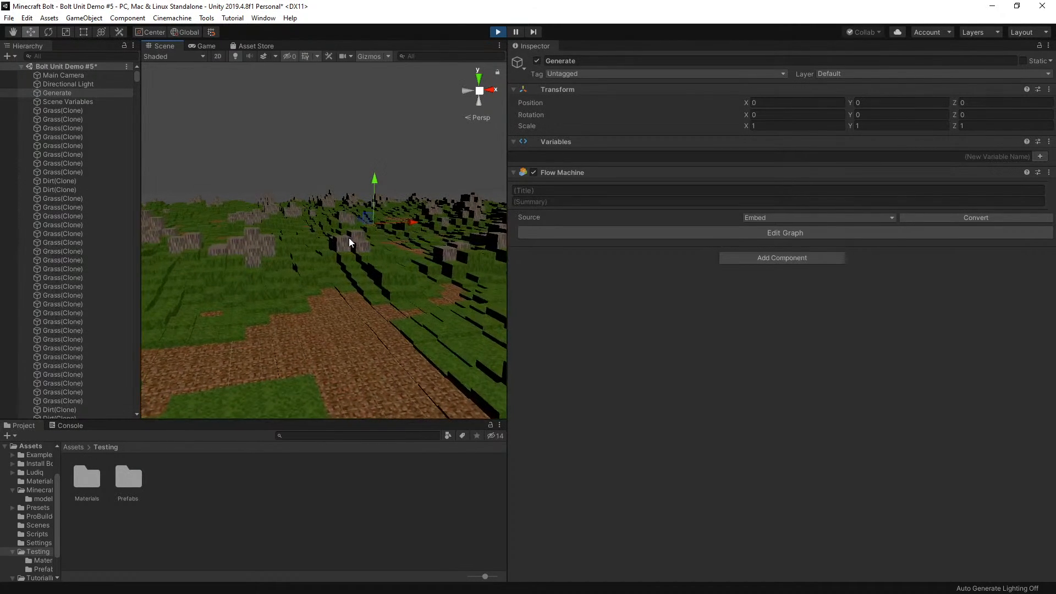
{"action": "scroll", "coordinate": [327, 247], "scroll_direction": "down", "scroll_amount": 4}
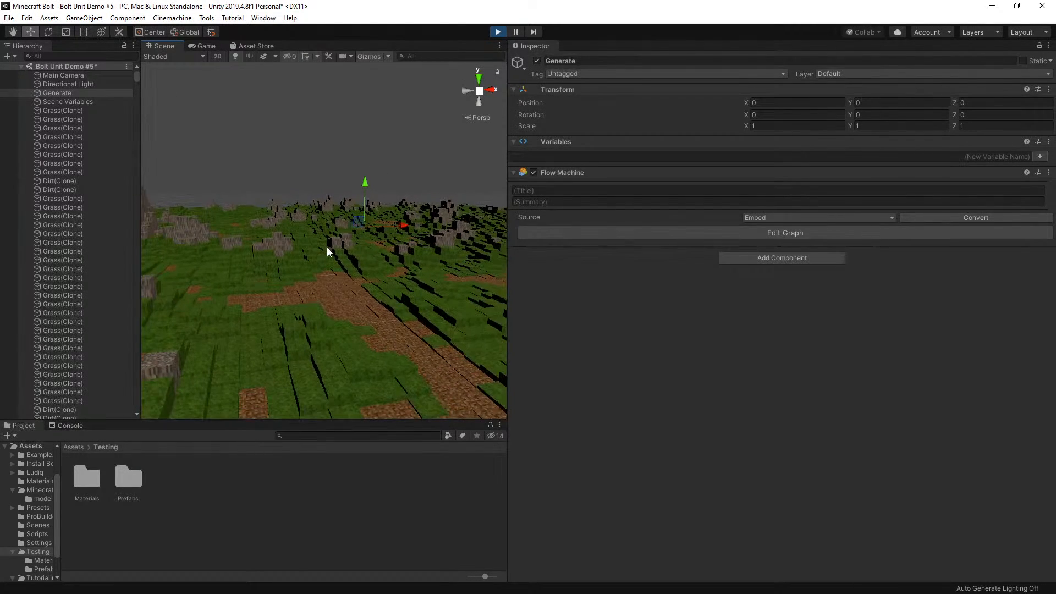
{"action": "scroll", "coordinate": [327, 252], "scroll_direction": "down", "scroll_amount": 3}
Focus the Scene view on a tall gravel column in the terrain and examine the blocks around it
{"action": "left_click", "coordinate": [179, 222]}
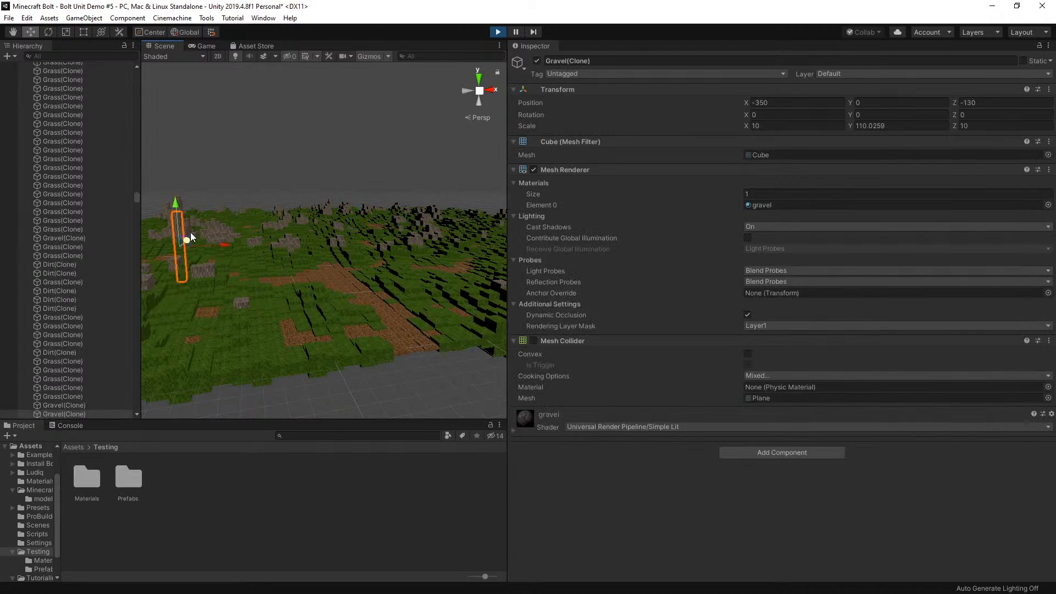
{"action": "key", "text": "f"}
{"action": "scroll", "coordinate": [283, 222], "scroll_direction": "down", "scroll_amount": 10}
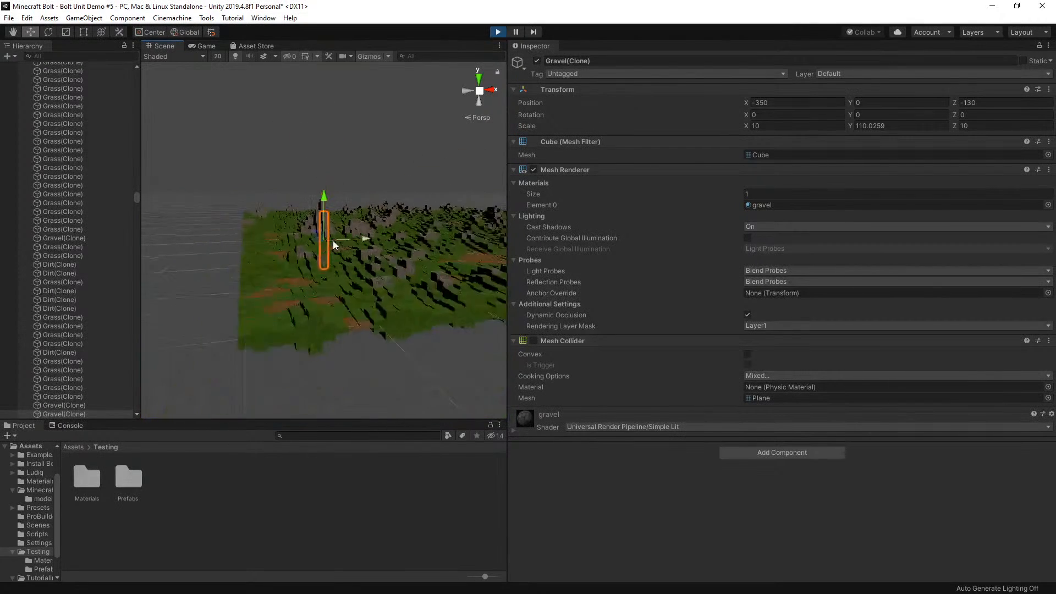
{"action": "scroll", "coordinate": [450, 233], "scroll_direction": "down", "scroll_amount": 5}
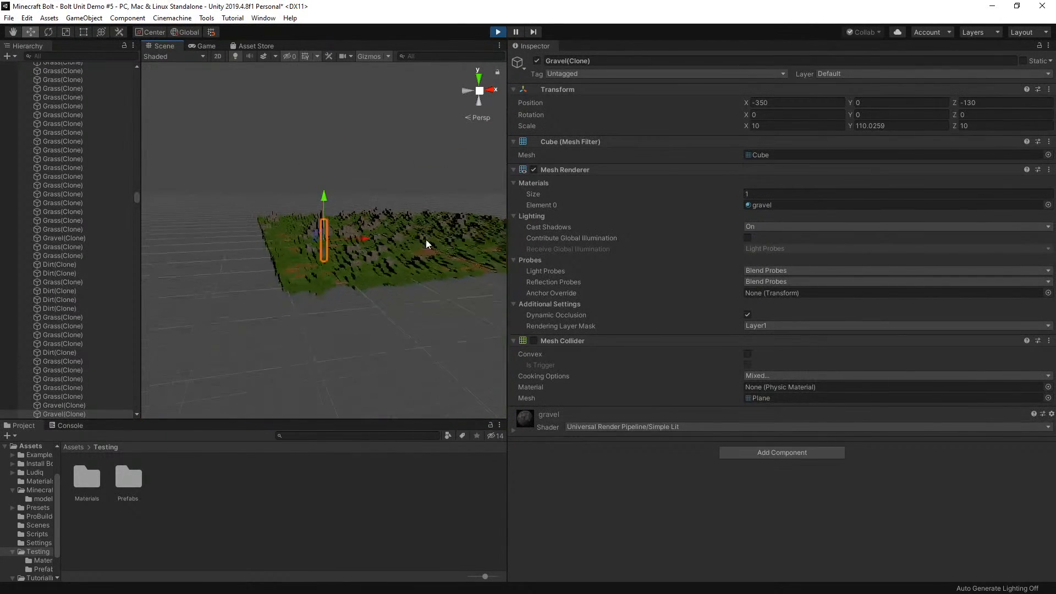
Focus on a grass block among the gravel columns, examine the whole terrain from a higher angle, and stop play mode
{"action": "left_click", "coordinate": [453, 227]}
{"action": "key", "text": "f"}
{"action": "scroll", "coordinate": [410, 237], "scroll_direction": "down", "scroll_amount": 8}
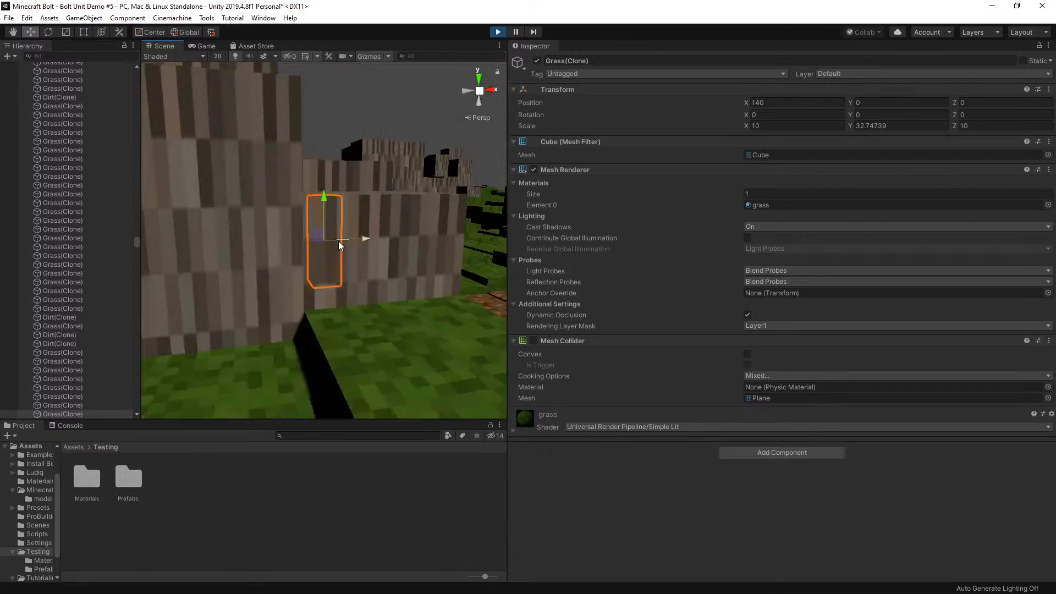
{"action": "scroll", "coordinate": [319, 233], "scroll_direction": "down", "scroll_amount": 4}
{"action": "right_click_drag", "start_coordinate": [309, 236], "coordinate": [315, 263]}
{"action": "scroll", "coordinate": [315, 263], "scroll_direction": "down", "scroll_amount": 6}
{"action": "scroll", "coordinate": [314, 259], "scroll_direction": "up", "scroll_amount": 4}
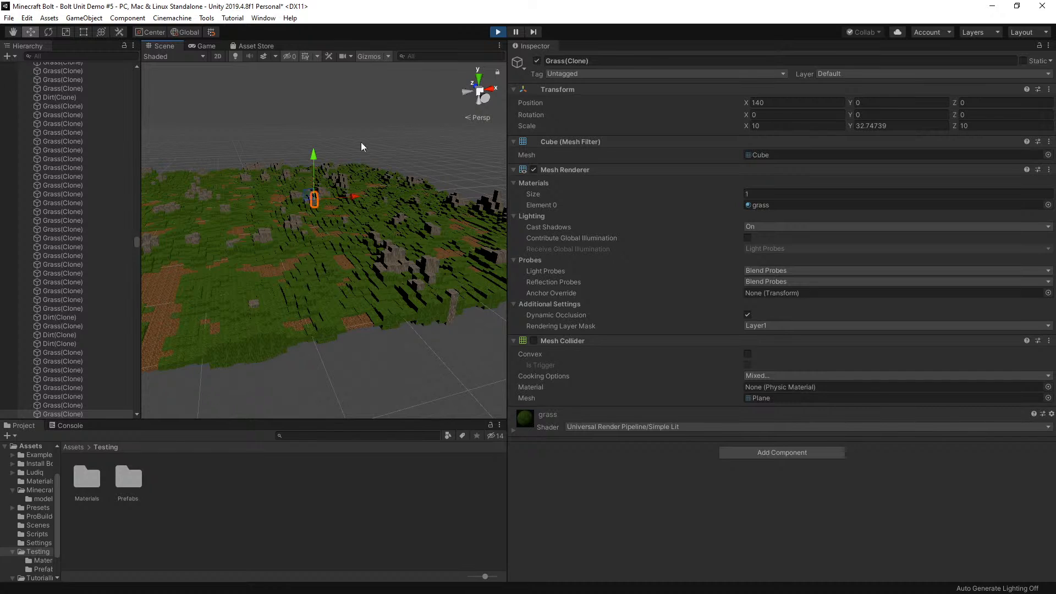
{"action": "key", "text": "ctrl+p"}
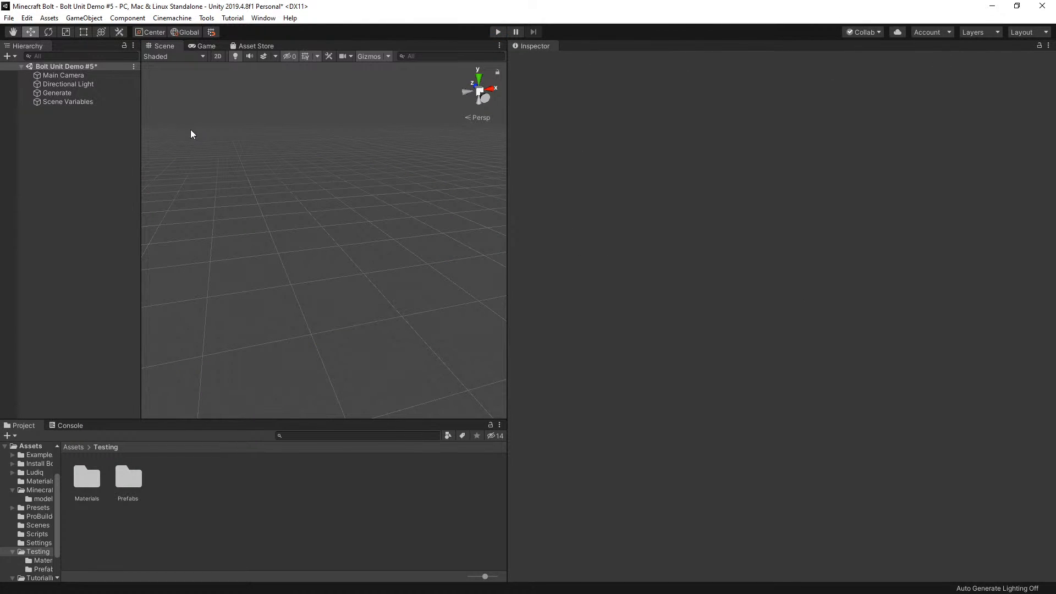
Set the B value of both 0.3 Multiply nodes to 0.04 in the Generate object's flow graph, and close the graph window
{"action": "left_click", "coordinate": [78, 94]}
{"action": "left_click", "coordinate": [781, 232]}
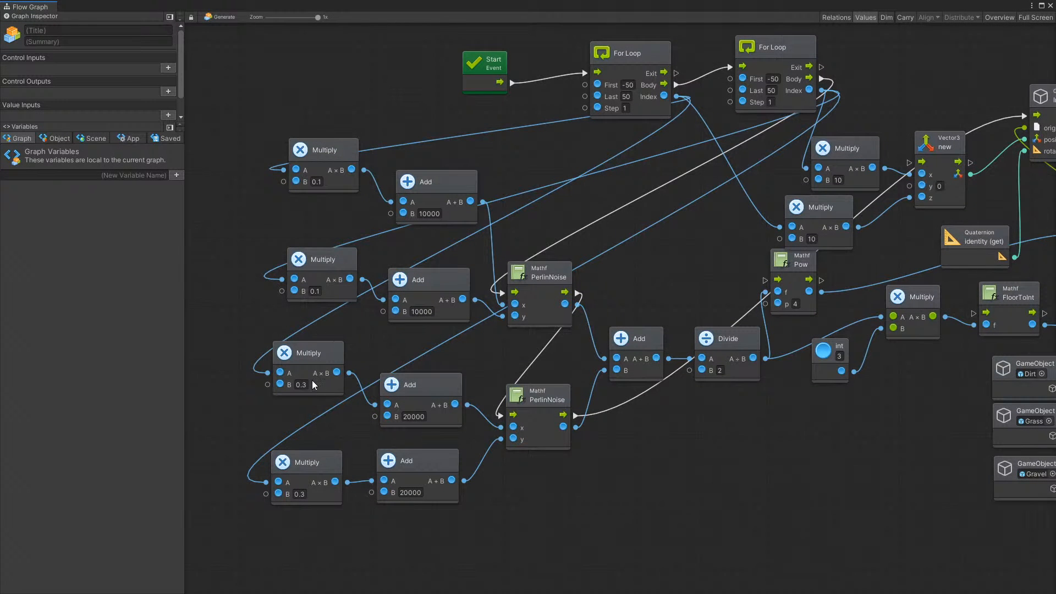
{"action": "left_click", "coordinate": [307, 385]}
{"action": "type", "text": "0.04"}
{"action": "left_click", "coordinate": [302, 494]}
{"action": "type", "text": "0.04"}
{"action": "key", "text": "Return"}
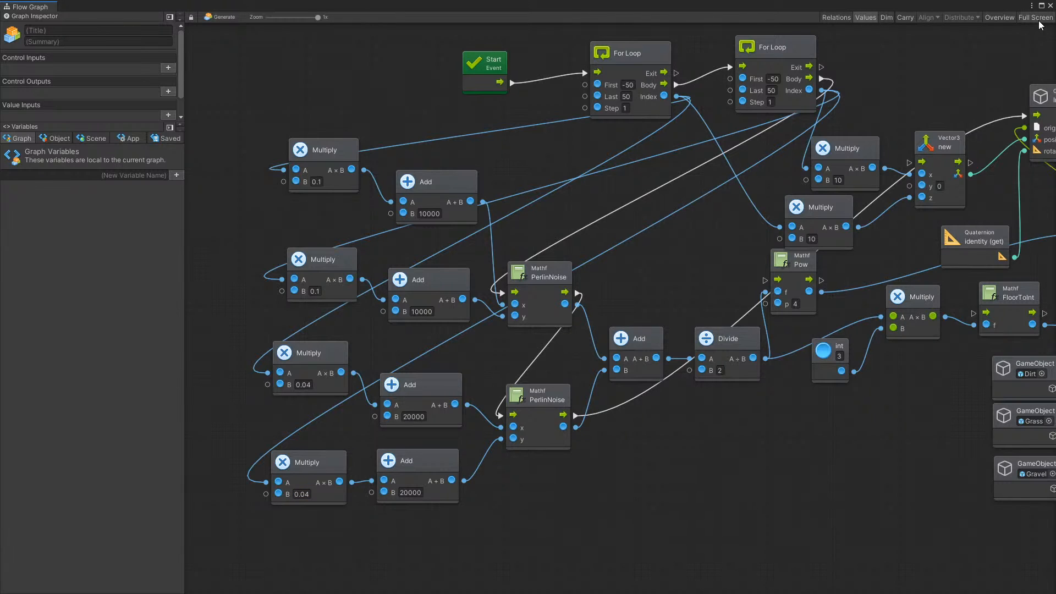
{"action": "left_click", "coordinate": [1050, 5]}
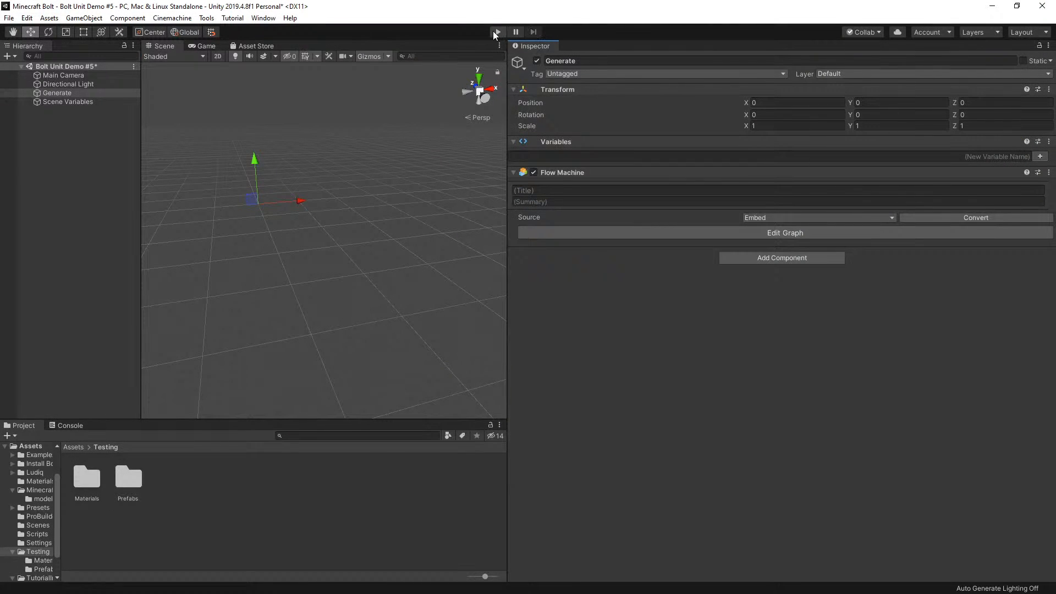
Play the scene again and examine the regenerated terrain's hills and dirt patches in the Scene view
{"action": "left_click", "coordinate": [496, 32]}
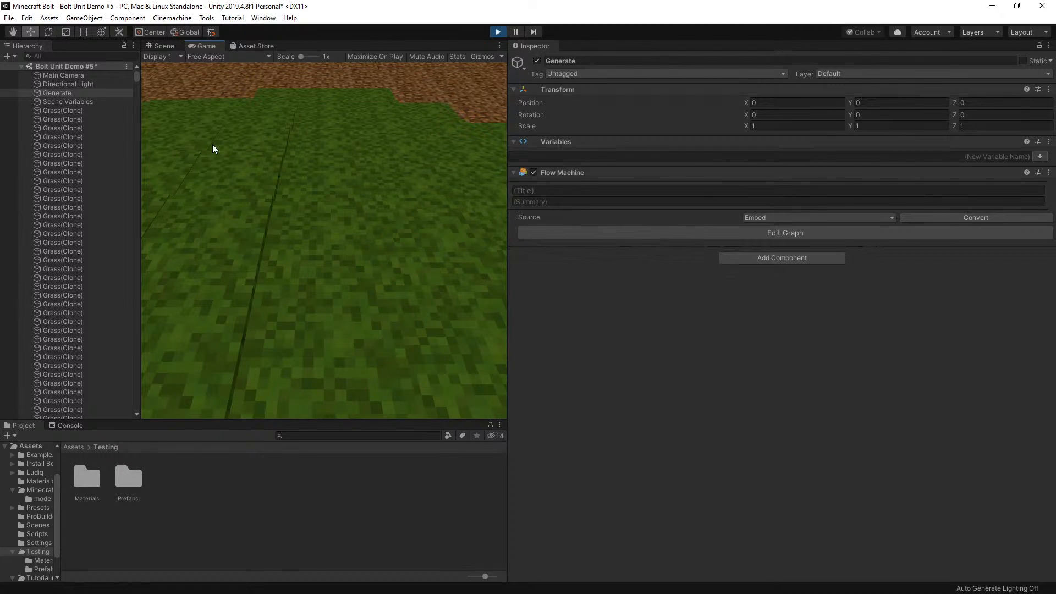
{"action": "left_click", "coordinate": [165, 47]}
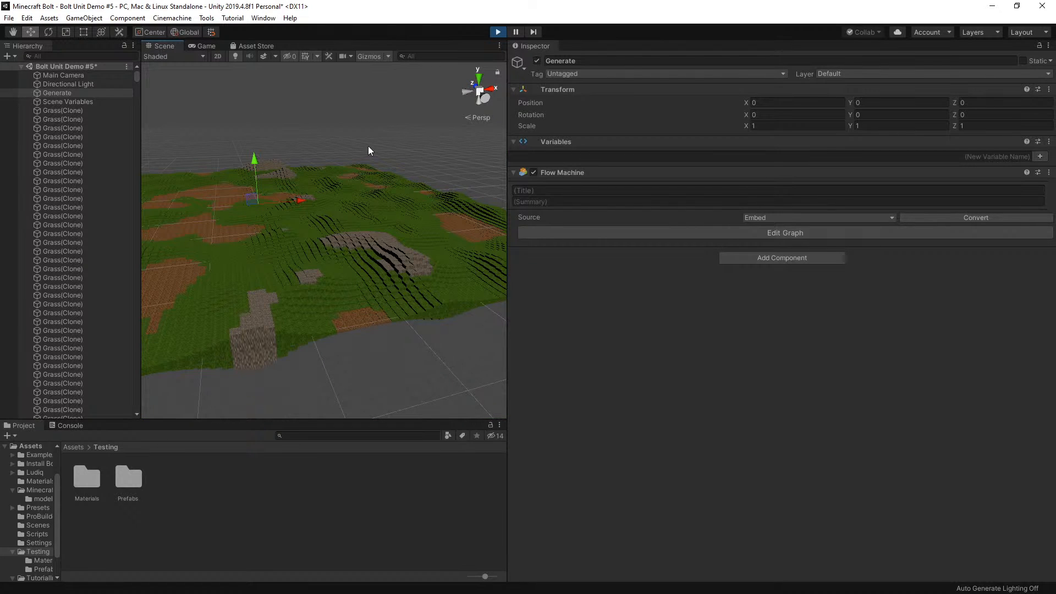
{"action": "scroll", "coordinate": [368, 160], "scroll_direction": "up", "scroll_amount": 3}
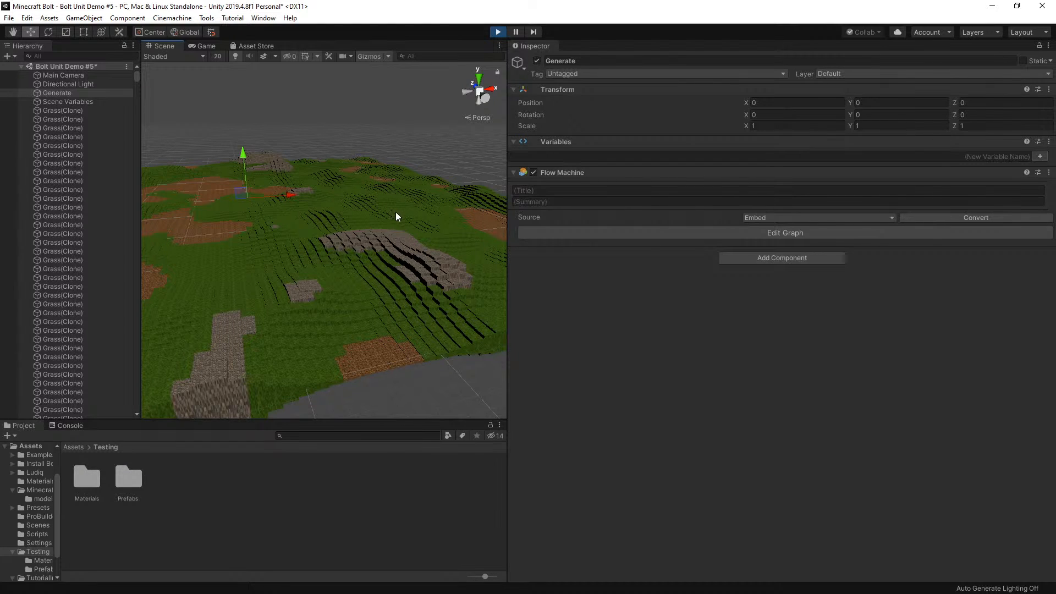
{"action": "scroll", "coordinate": [385, 234], "scroll_direction": "up", "scroll_amount": 2}
{"action": "scroll", "coordinate": [292, 226], "scroll_direction": "down", "scroll_amount": 3}
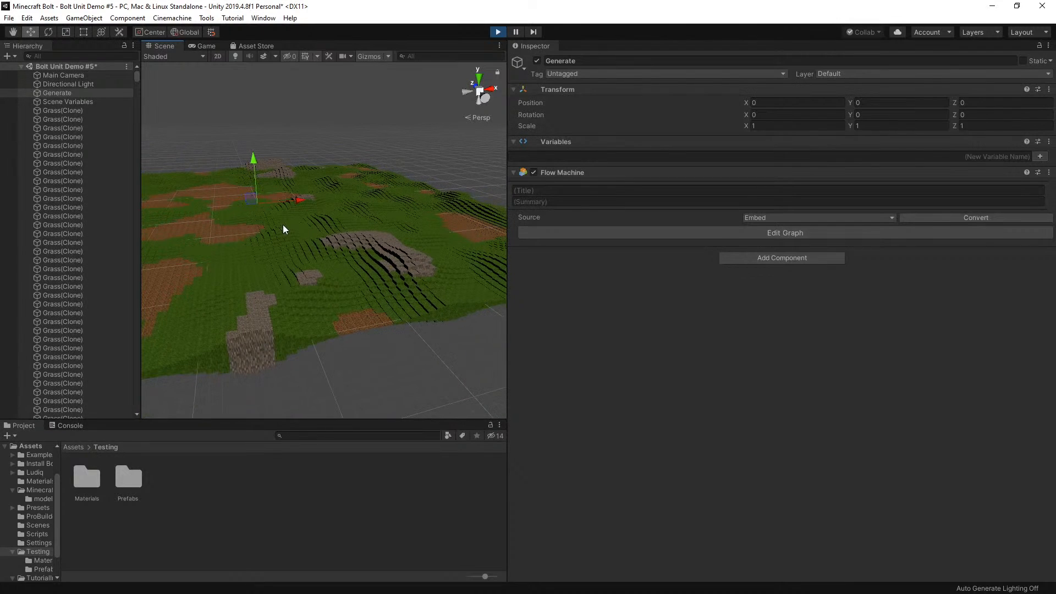
Inspect the Transform values of several grass blocks and one dirt block across the terrain
{"action": "left_click", "coordinate": [269, 262]}
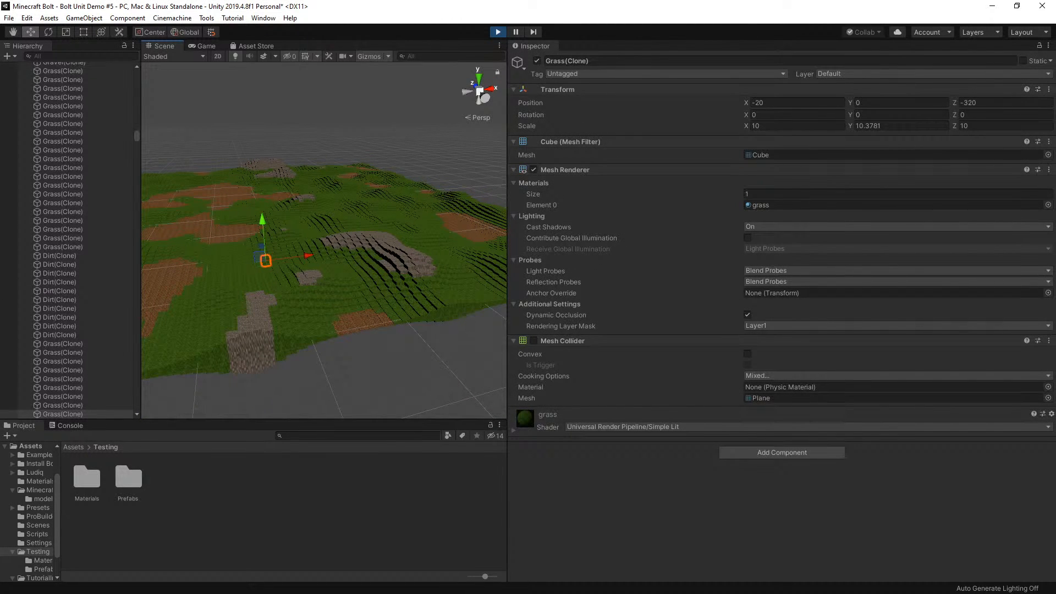
{"action": "left_click", "coordinate": [371, 321]}
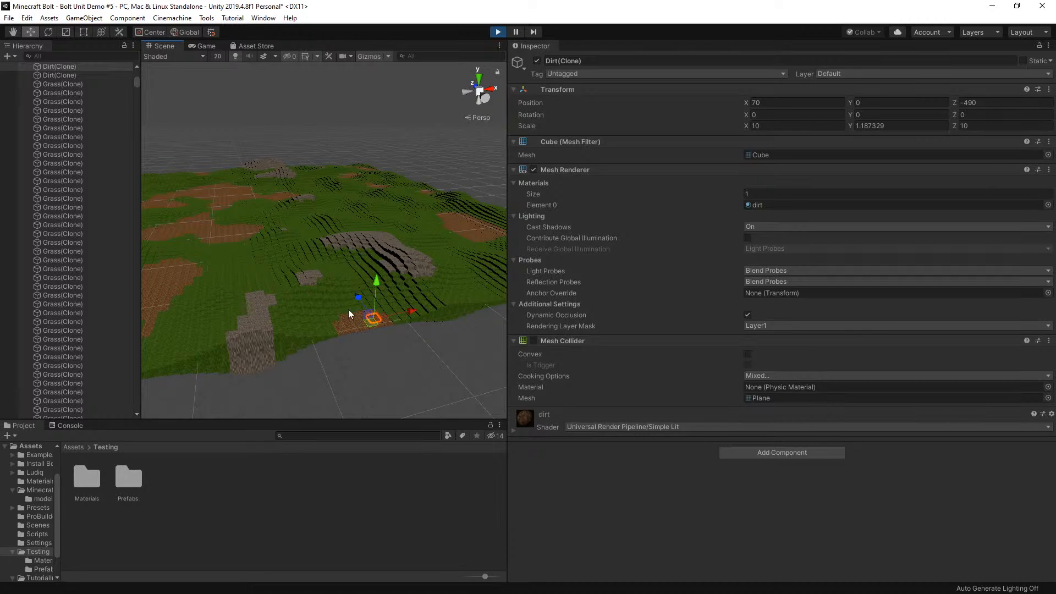
{"action": "left_click", "coordinate": [309, 300]}
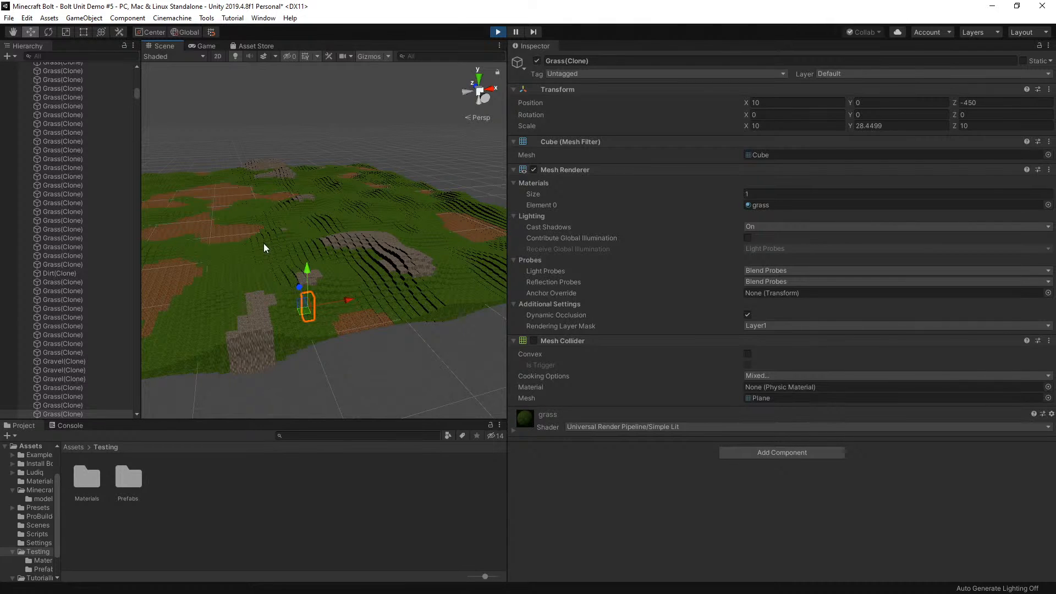
{"action": "left_click", "coordinate": [300, 246]}
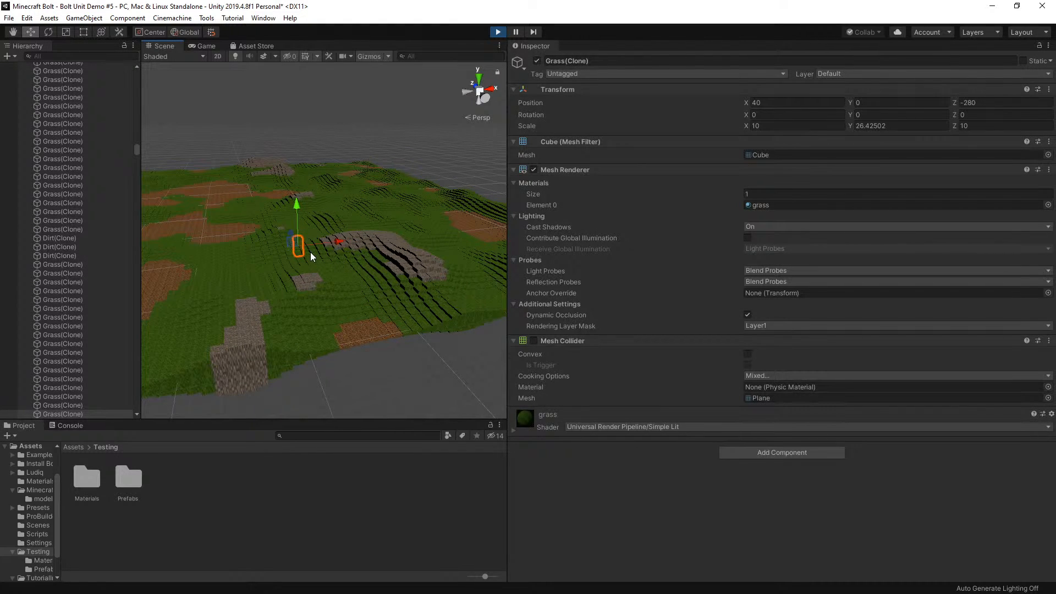
{"action": "scroll", "coordinate": [338, 254], "scroll_direction": "down", "scroll_amount": 8}
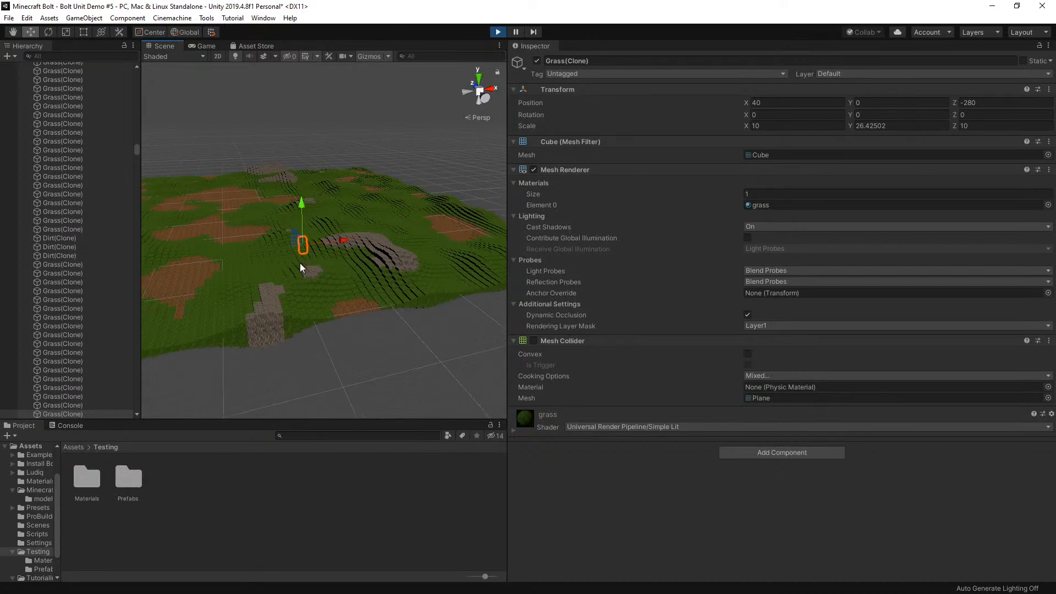
Focus the Scene view on a grass block between the dirt patches and examine the surrounding terrain
{"action": "left_click", "coordinate": [238, 246]}
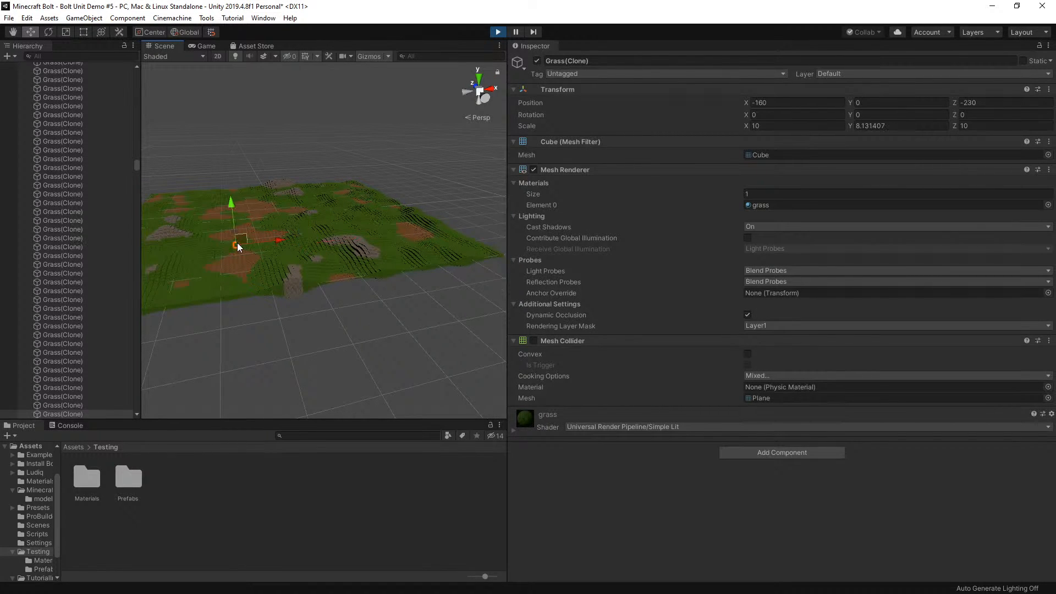
{"action": "key", "text": "f"}
{"action": "scroll", "coordinate": [269, 248], "scroll_direction": "down", "scroll_amount": 5}
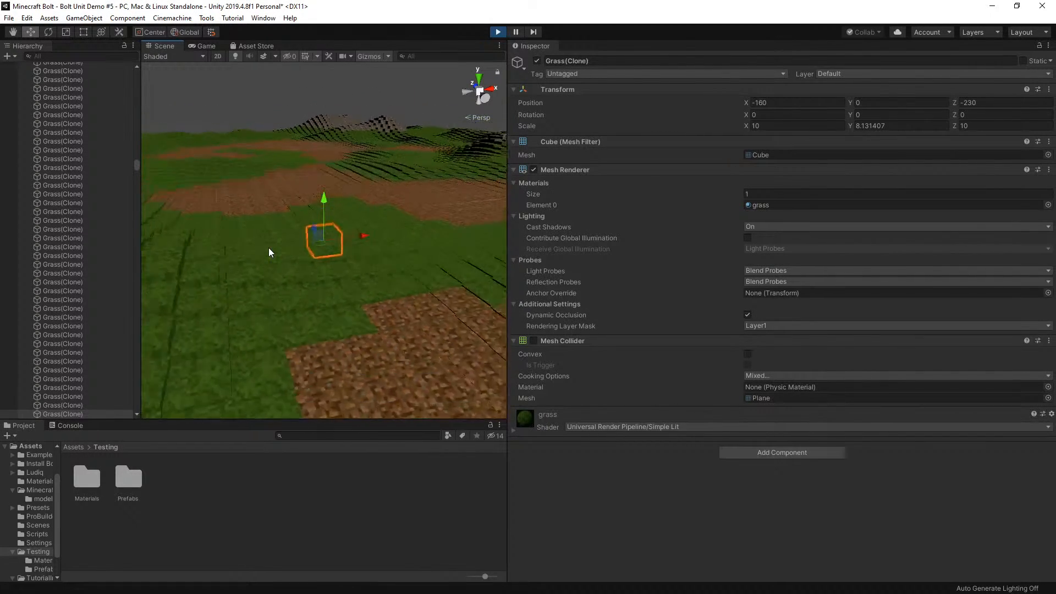
{"action": "scroll", "coordinate": [270, 248], "scroll_direction": "down", "scroll_amount": 6}
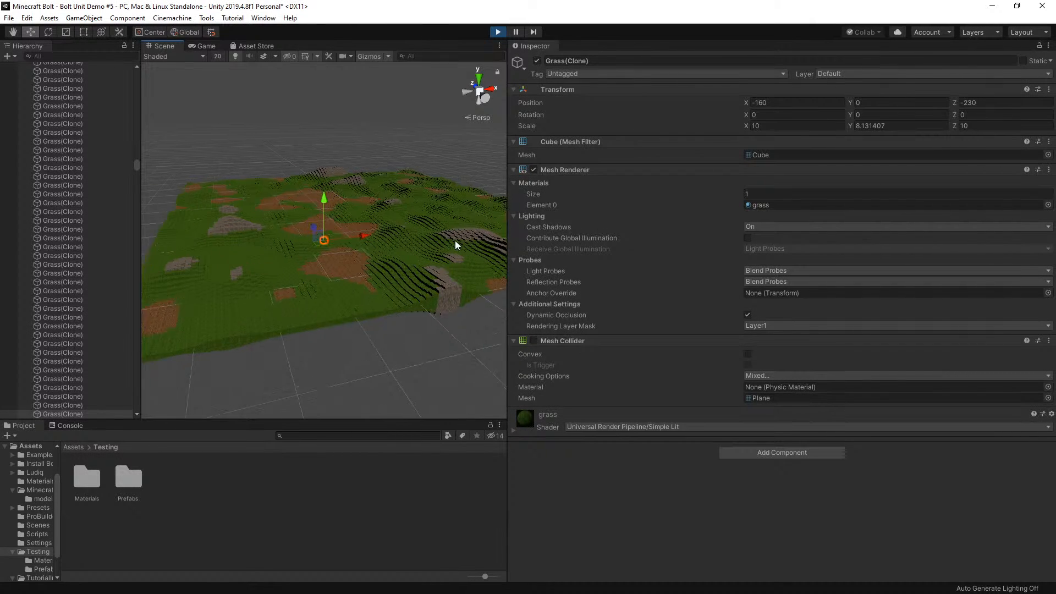
{"action": "scroll", "coordinate": [342, 245], "scroll_direction": "up", "scroll_amount": 2}
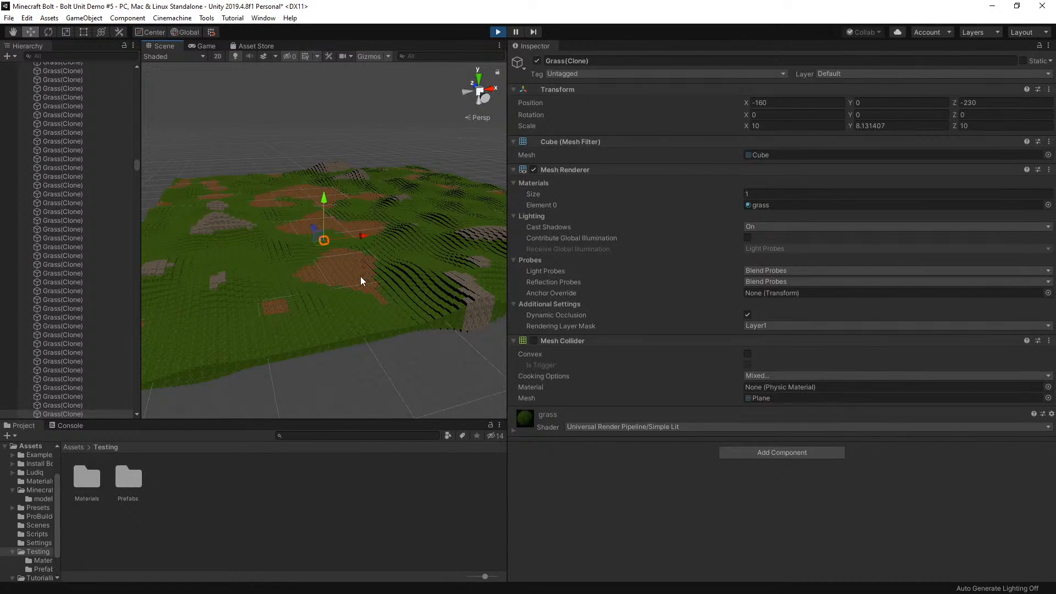
Focus on a grass block at the terrain's near edge and examine the landscape from there and from a distance
{"action": "left_click", "coordinate": [327, 345]}
{"action": "key", "text": "f"}
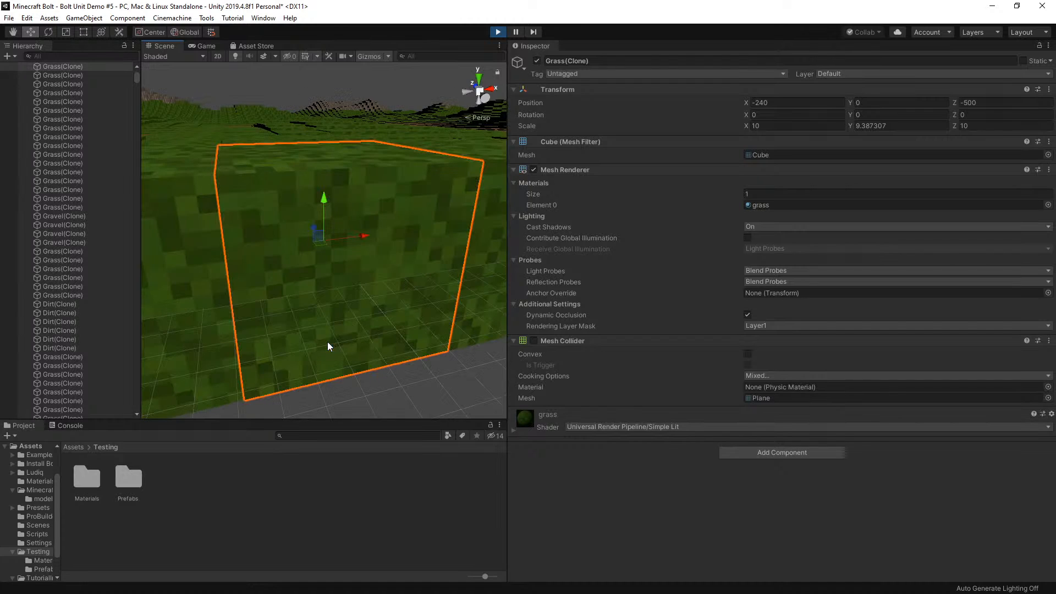
{"action": "scroll", "coordinate": [328, 350], "scroll_direction": "down", "scroll_amount": 4}
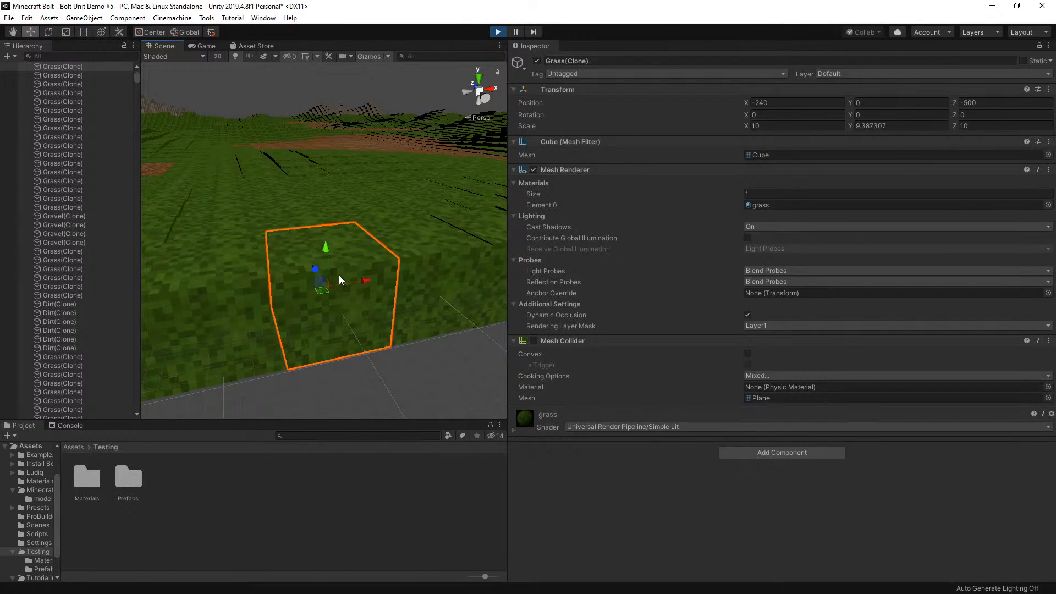
{"action": "scroll", "coordinate": [339, 275], "scroll_direction": "down", "scroll_amount": 3}
{"action": "scroll", "coordinate": [321, 258], "scroll_direction": "down", "scroll_amount": 6}
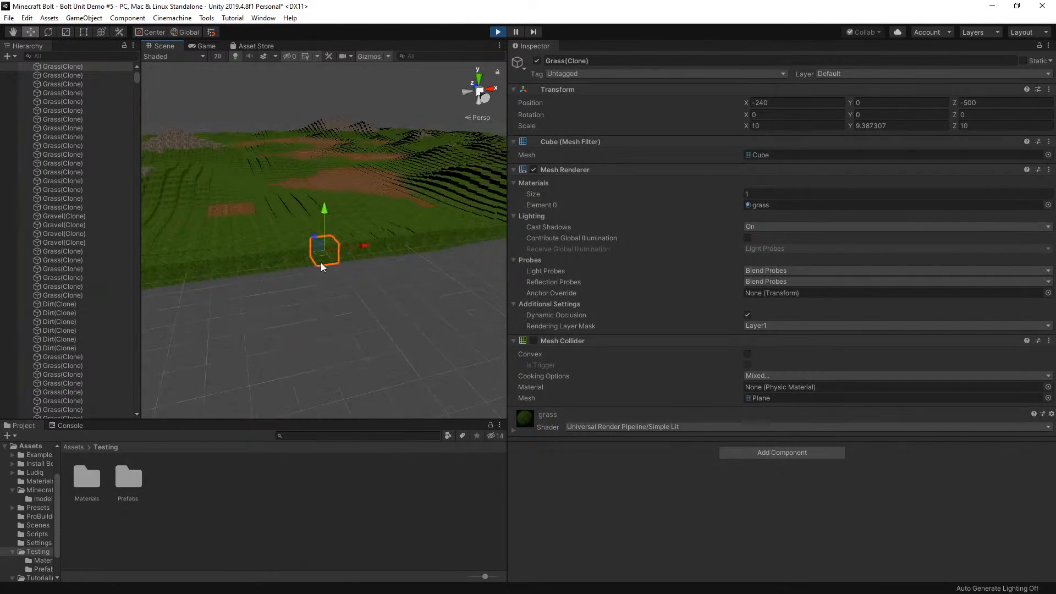
{"action": "middle_click_drag", "start_coordinate": [370, 206], "coordinate": [385, 203]}
{"action": "scroll", "coordinate": [385, 203], "scroll_direction": "up", "scroll_amount": 7}
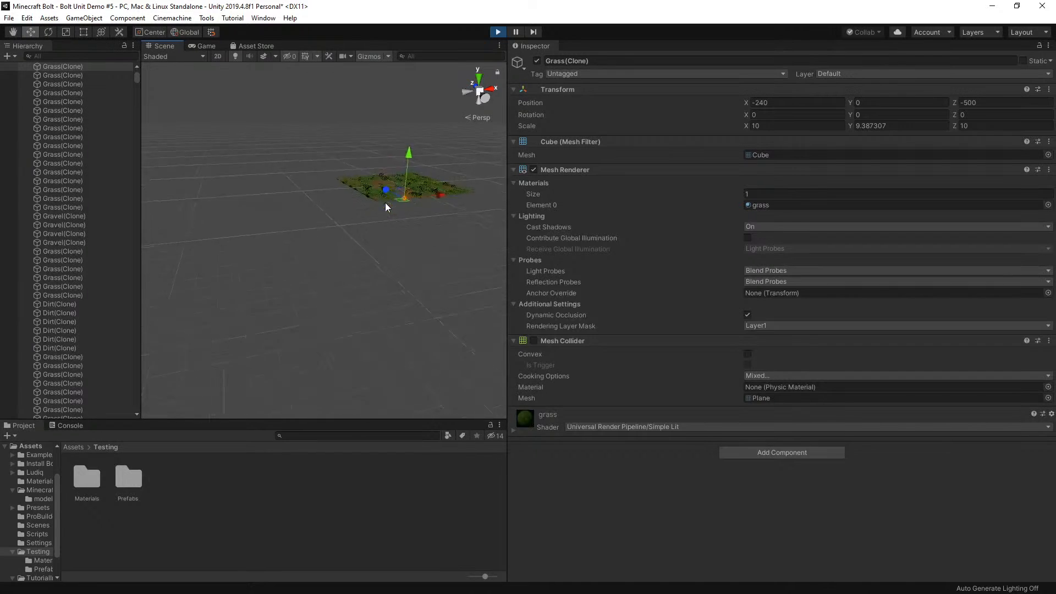
Refocus the Scene view on the selected grass block and examine the generated hills and gravel cliff around it
{"action": "scroll", "coordinate": [432, 153], "scroll_direction": "down", "scroll_amount": 4}
{"action": "key", "text": "f"}
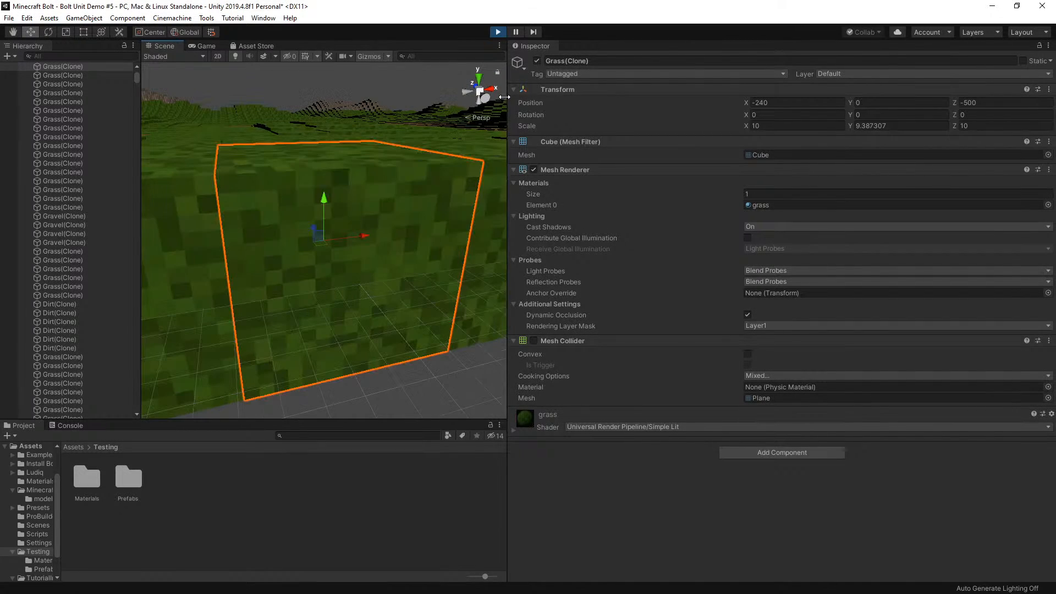
{"action": "scroll", "coordinate": [395, 189], "scroll_direction": "down", "scroll_amount": 5}
{"action": "scroll", "coordinate": [407, 230], "scroll_direction": "down", "scroll_amount": 6}
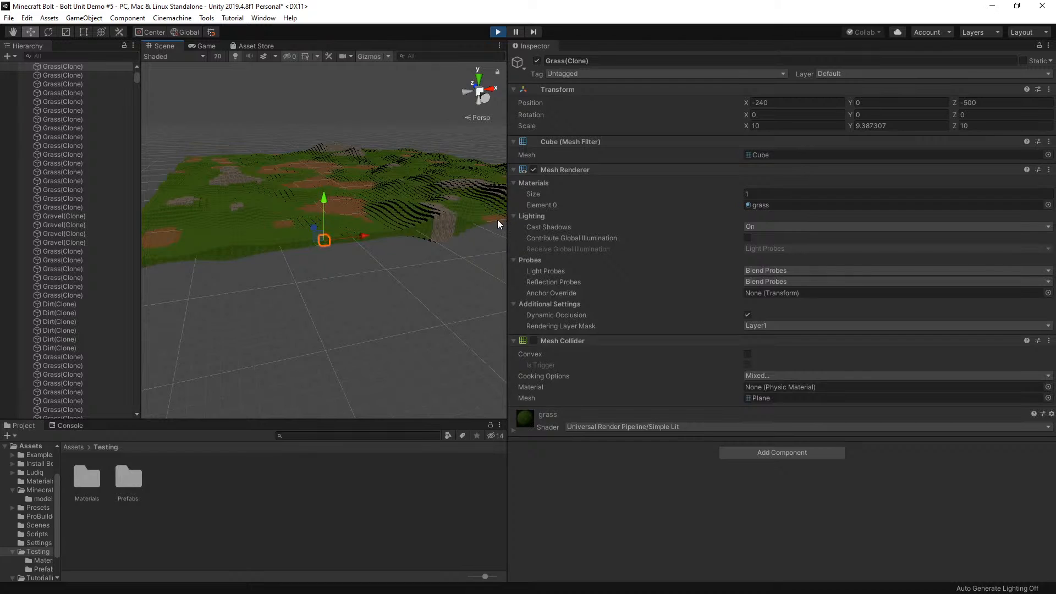
Inspect the Transform values of a grass block and of dirt blocks in the different dirt patches across the terrain
{"action": "left_click", "coordinate": [268, 183]}
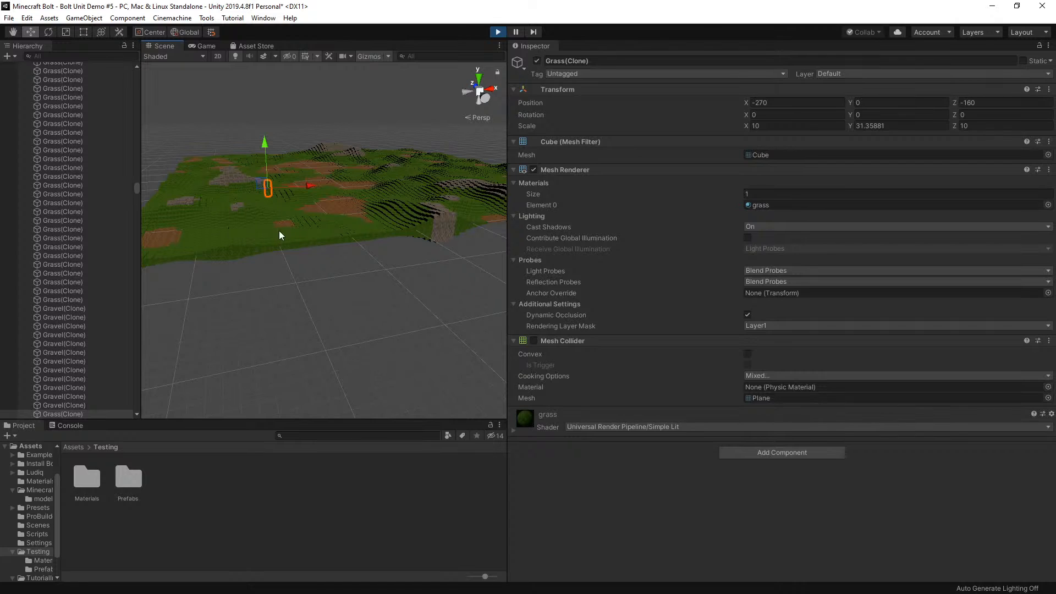
{"action": "left_click", "coordinate": [345, 183]}
{"action": "left_click", "coordinate": [323, 160]}
{"action": "left_click", "coordinate": [319, 178]}
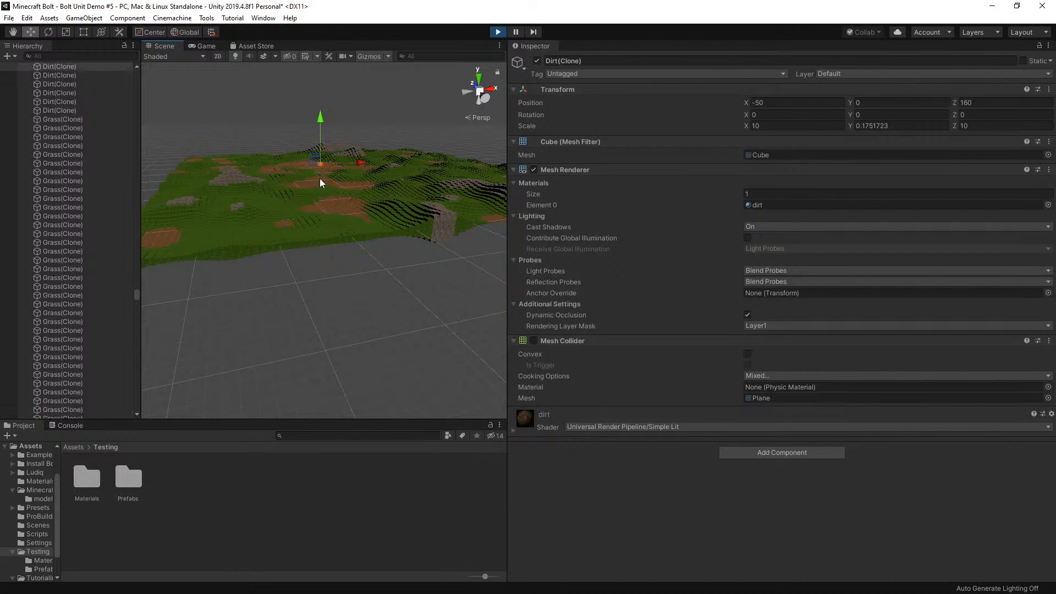
{"action": "left_click", "coordinate": [321, 179]}
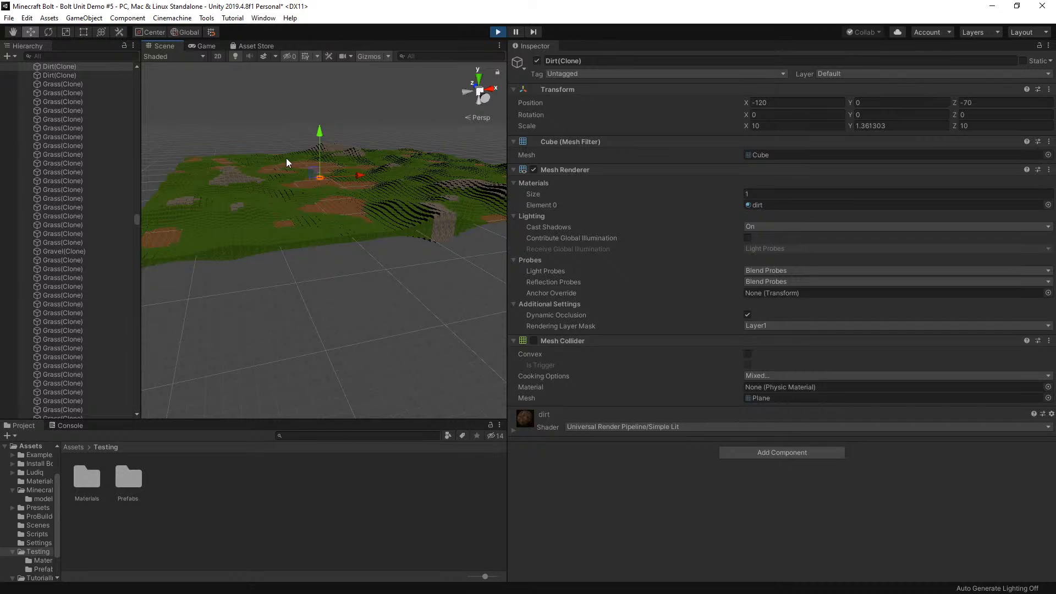
{"action": "left_click", "coordinate": [300, 164]}
{"action": "left_click", "coordinate": [275, 170]}
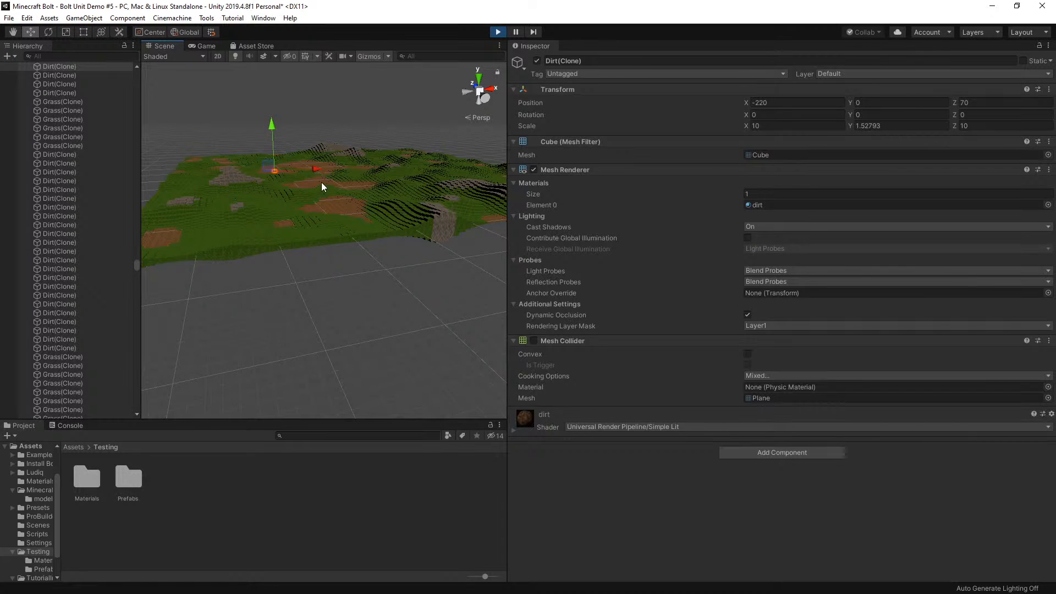
{"action": "left_click", "coordinate": [321, 182]}
{"action": "left_click", "coordinate": [346, 207]}
{"action": "left_click", "coordinate": [166, 232]}
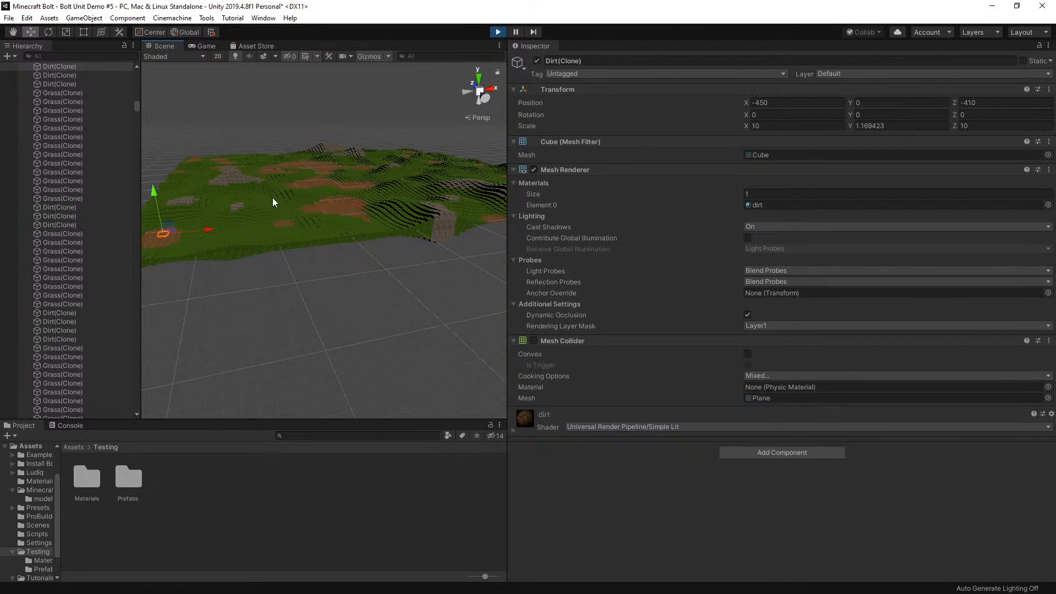
{"action": "left_click", "coordinate": [325, 164]}
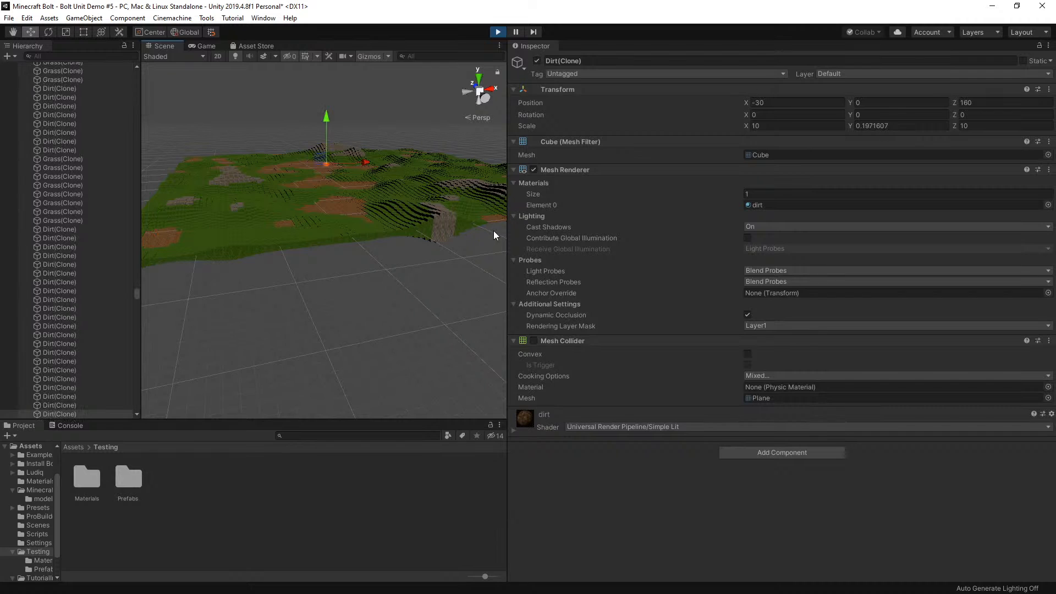
Focus on a dirt block at the terrain's near edge beyond the gravel cliff, then inspect a dirt block in the farther patch
{"action": "left_click", "coordinate": [494, 216]}
{"action": "key", "text": "f"}
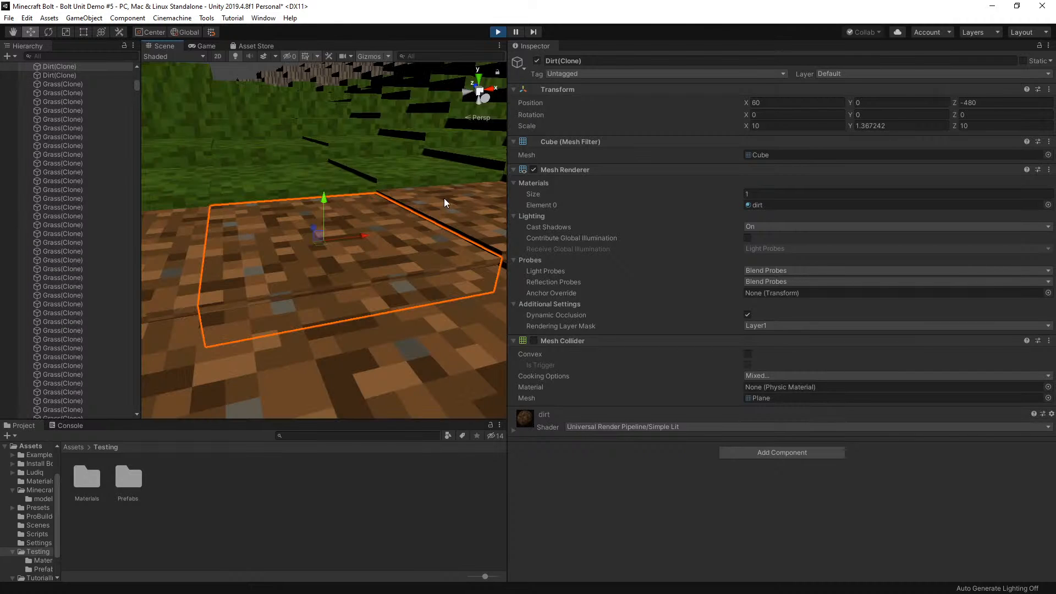
{"action": "scroll", "coordinate": [444, 199], "scroll_direction": "down", "scroll_amount": 10}
{"action": "scroll", "coordinate": [363, 233], "scroll_direction": "down", "scroll_amount": 3}
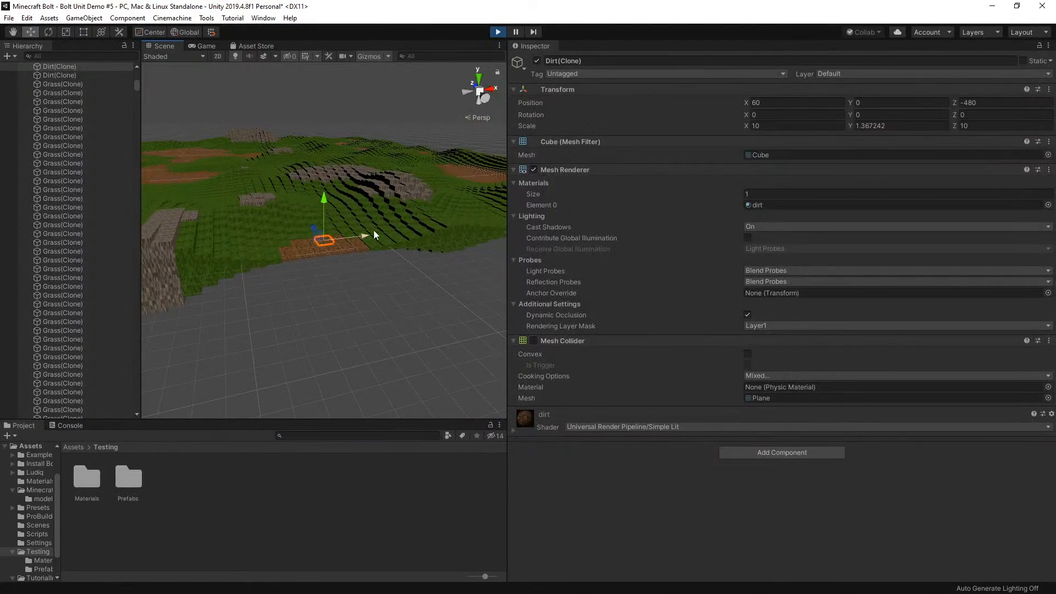
{"action": "scroll", "coordinate": [318, 252], "scroll_direction": "down", "scroll_amount": 1}
{"action": "left_click", "coordinate": [481, 171]}
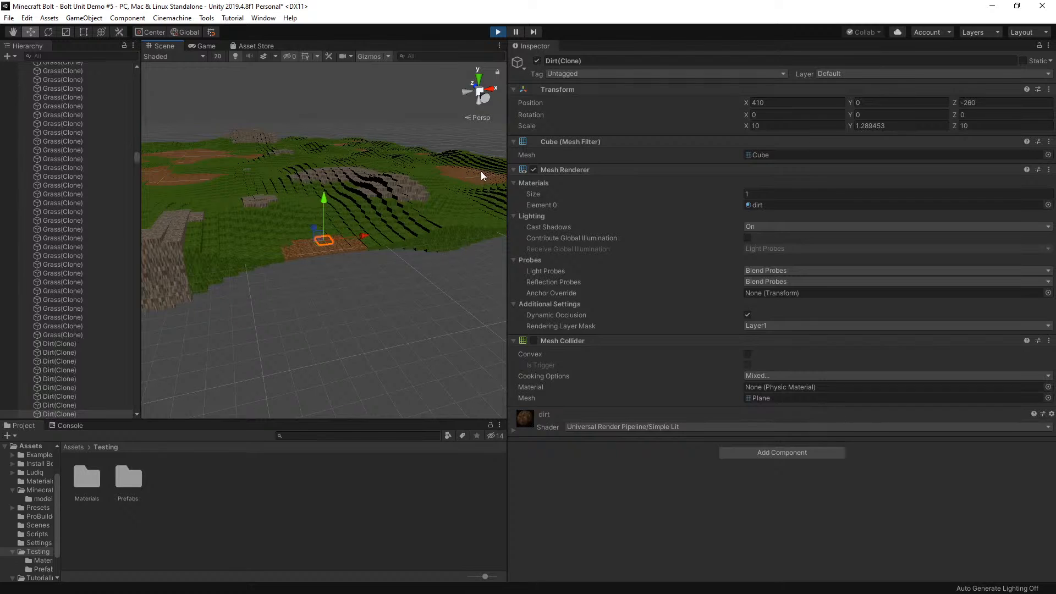
Stop play mode and add a 3D Plane object to the scene
{"action": "left_click", "coordinate": [499, 32]}
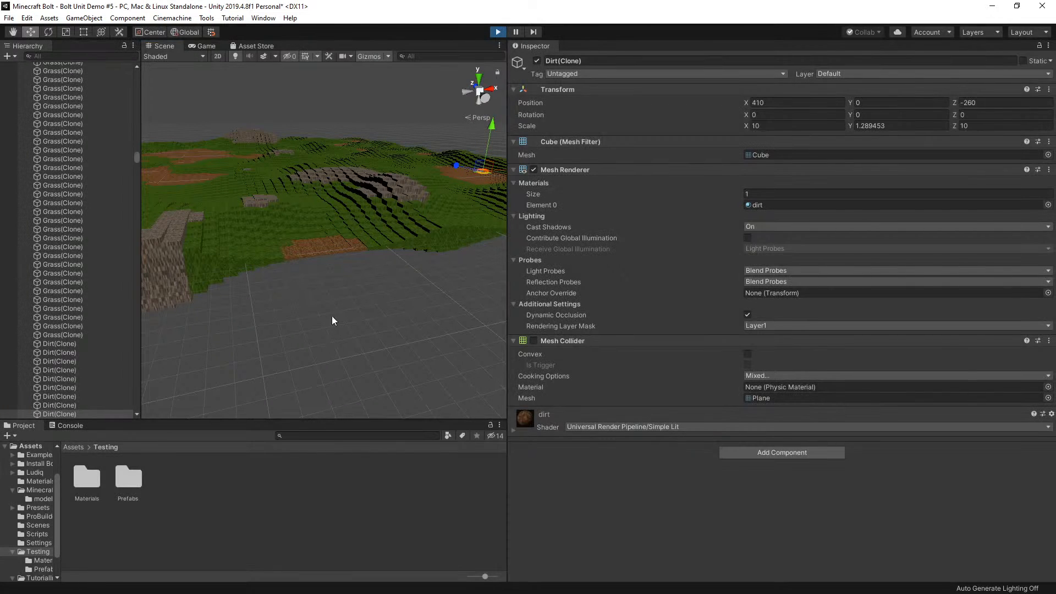
{"action": "right_click", "coordinate": [70, 136]}
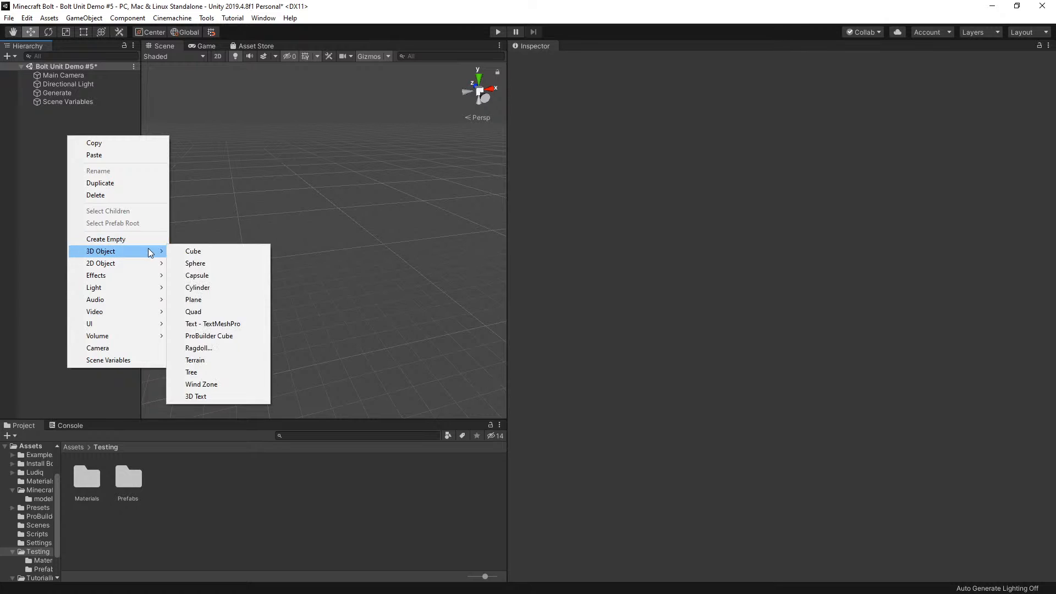
{"action": "mouse_move", "coordinate": [155, 255]}
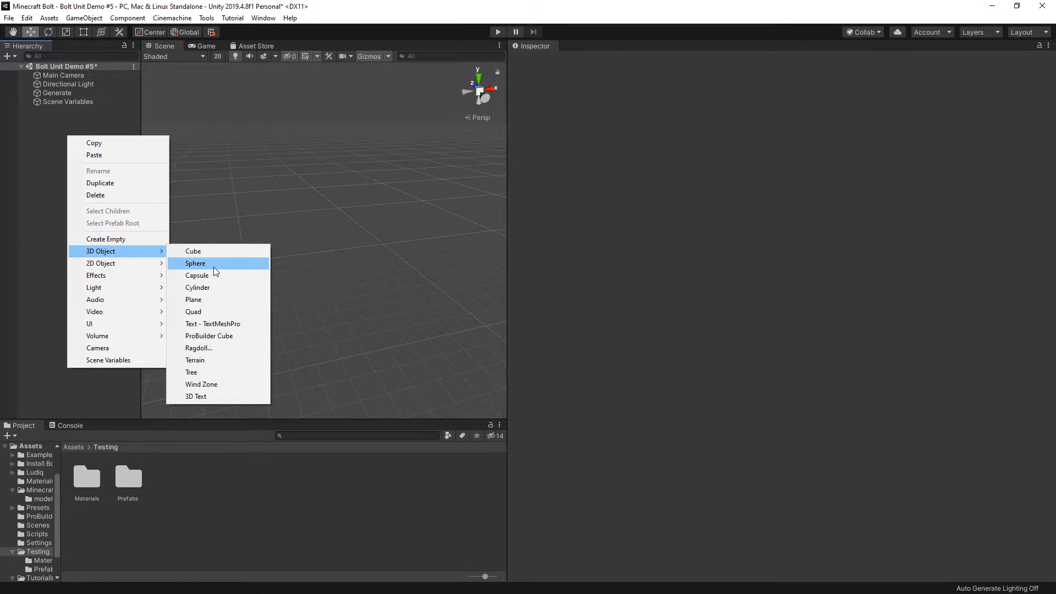
{"action": "left_click", "coordinate": [222, 299]}
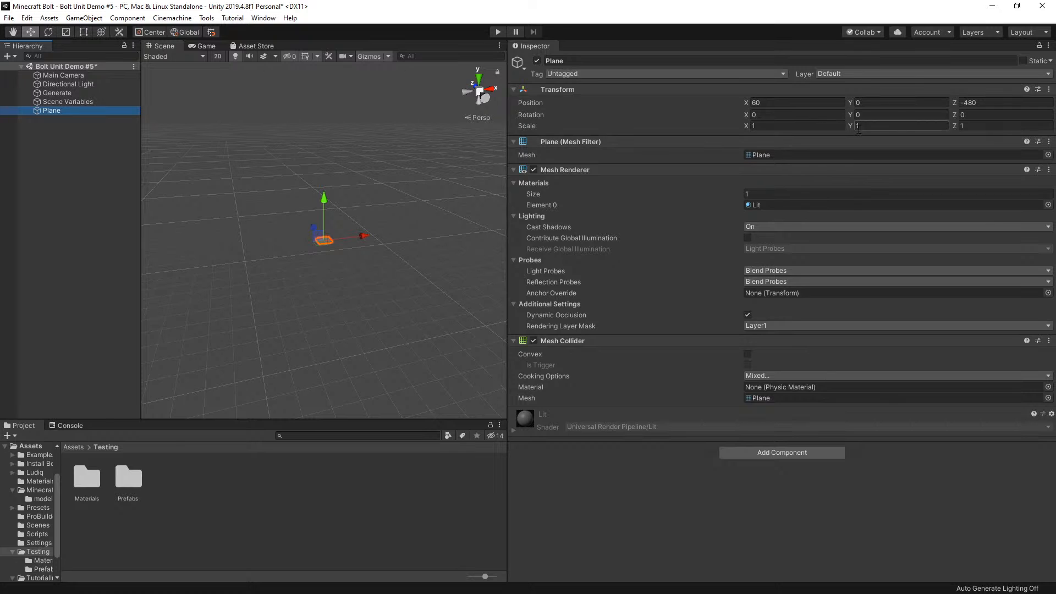
Set the Plane's position to X 0, Y 1 and Z 0
{"action": "left_click", "coordinate": [839, 102]}
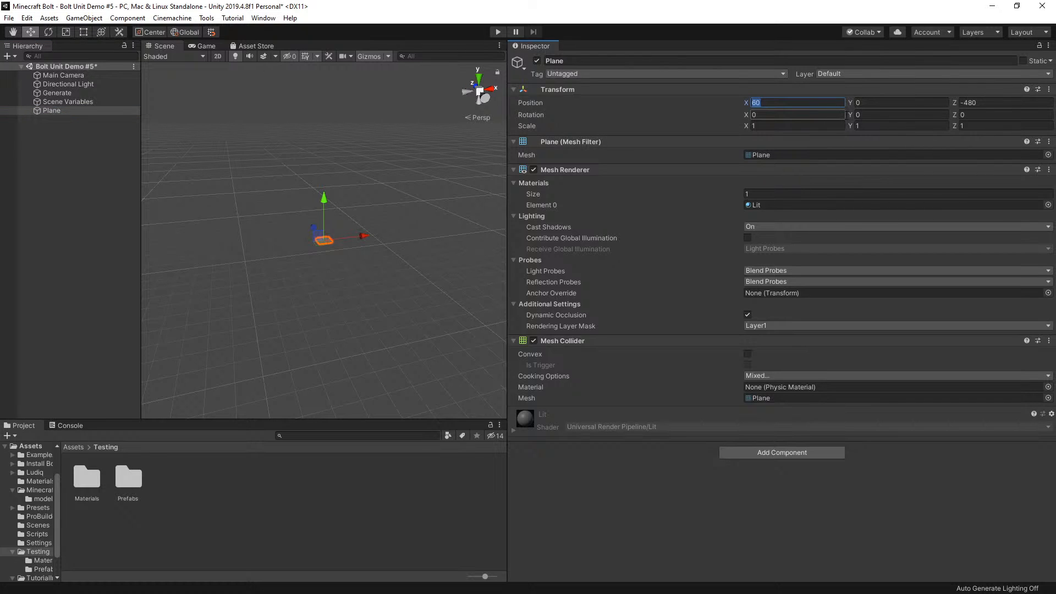
{"action": "type", "text": "0"}
{"action": "key", "text": "Return"}
{"action": "left_click", "coordinate": [1000, 103]}
{"action": "type", "text": "0"}
{"action": "key", "text": "Return"}
{"action": "left_click", "coordinate": [890, 104]}
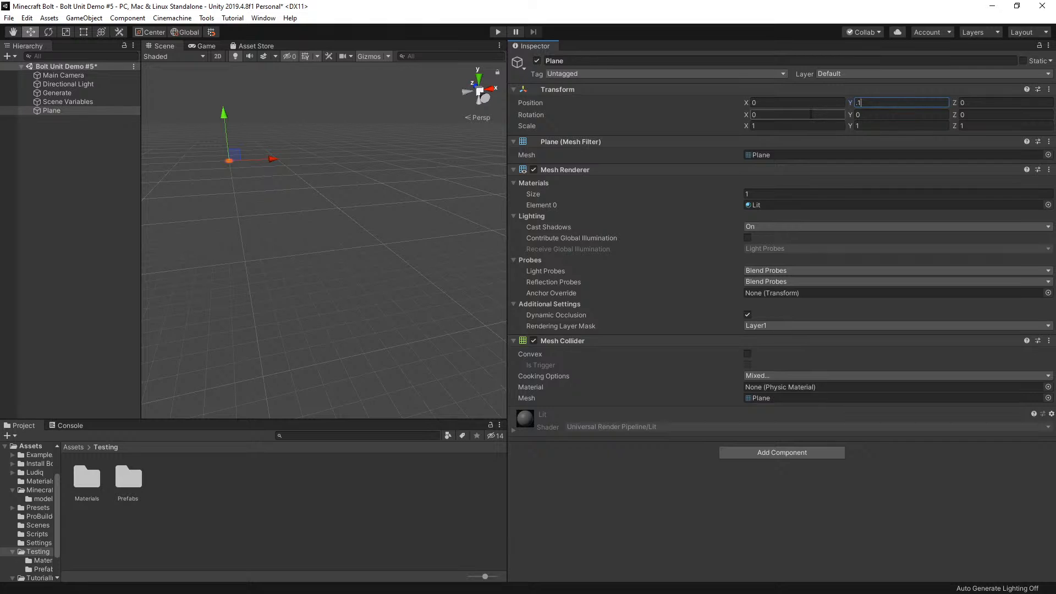
{"action": "type", "text": ".1"}
{"action": "key", "text": "Return"}
{"action": "left_click", "coordinate": [873, 104]}
{"action": "type", "text": "1"}
{"action": "left_click", "coordinate": [873, 115]}
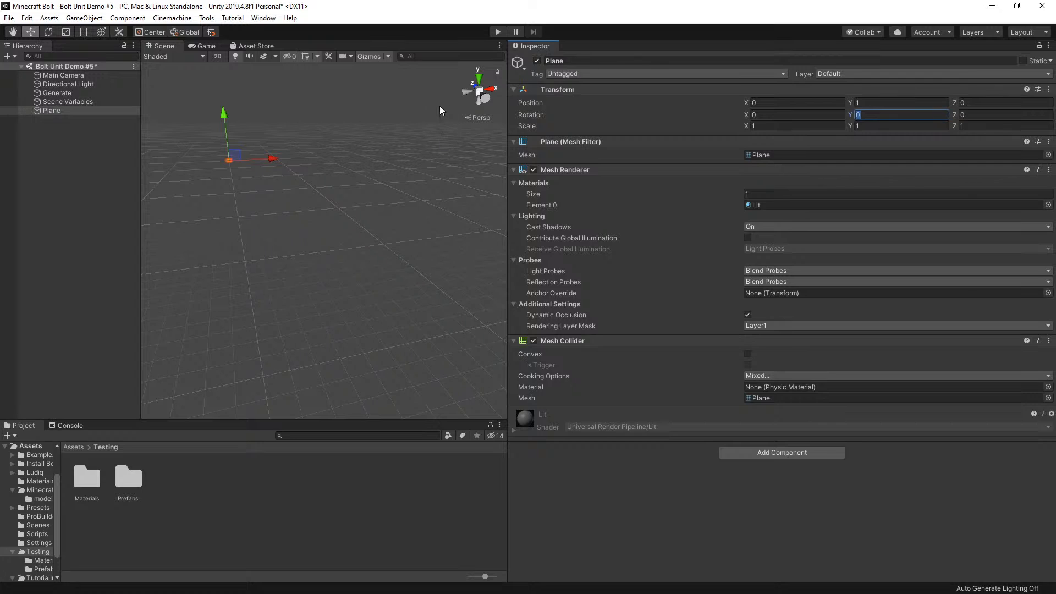
Set the Plane's scale to 1000 on the X, Y and Z axes
{"action": "left_click", "coordinate": [769, 126]}
{"action": "type", "text": "100"}
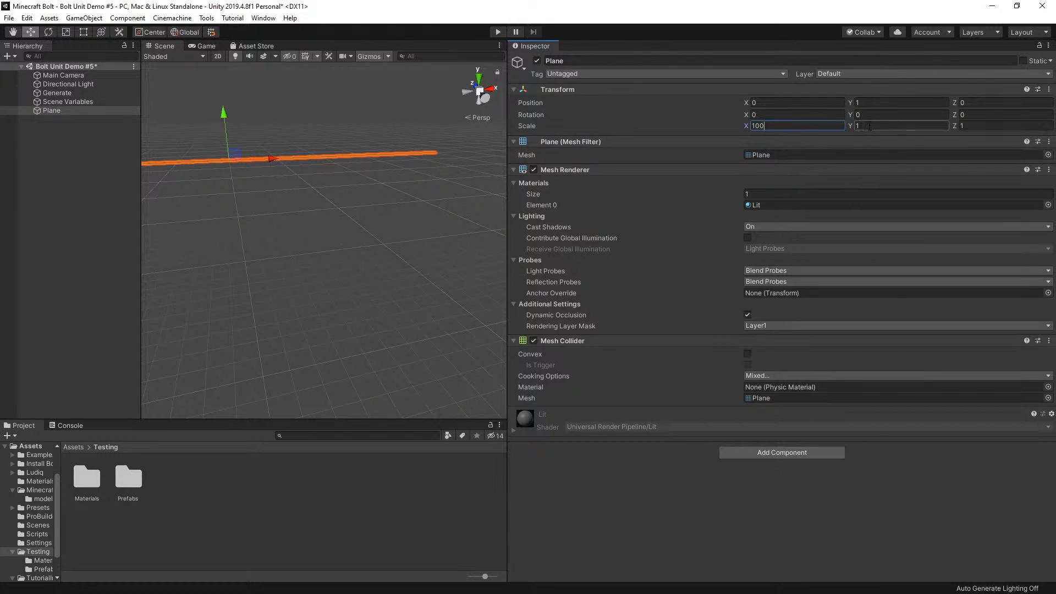
{"action": "type", "text": "0"}
{"action": "left_click", "coordinate": [870, 126]}
{"action": "type", "text": "1000"}
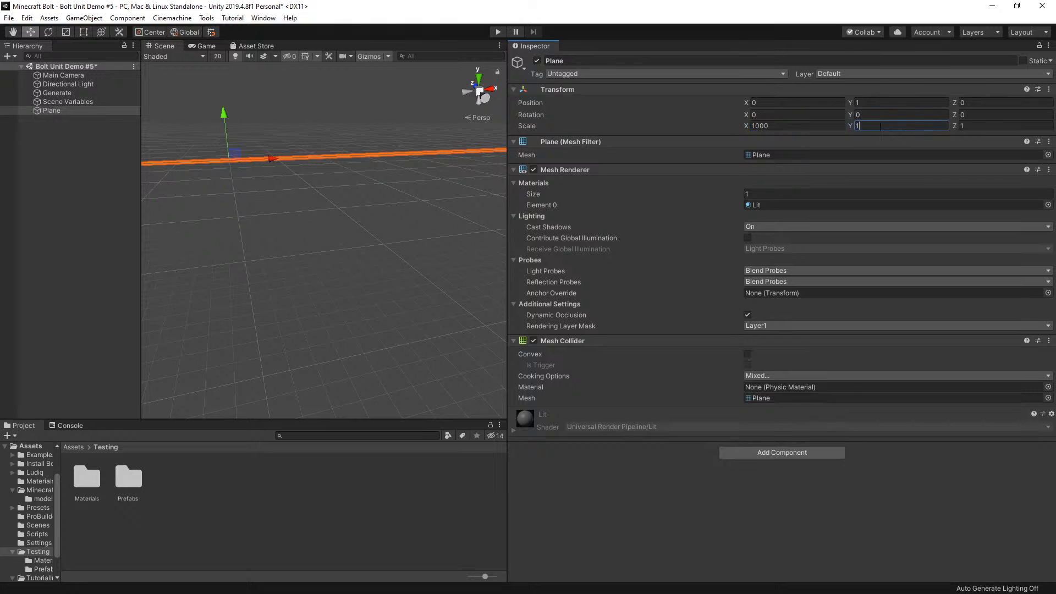
{"action": "left_click", "coordinate": [971, 126]}
{"action": "type", "text": "00"}
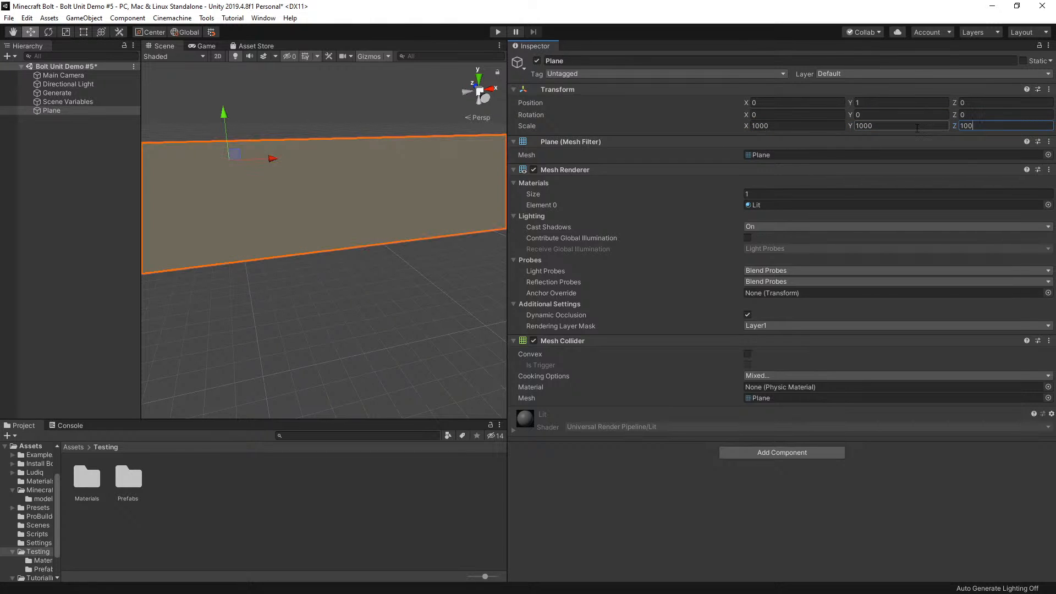
{"action": "left_click", "coordinate": [809, 126]}
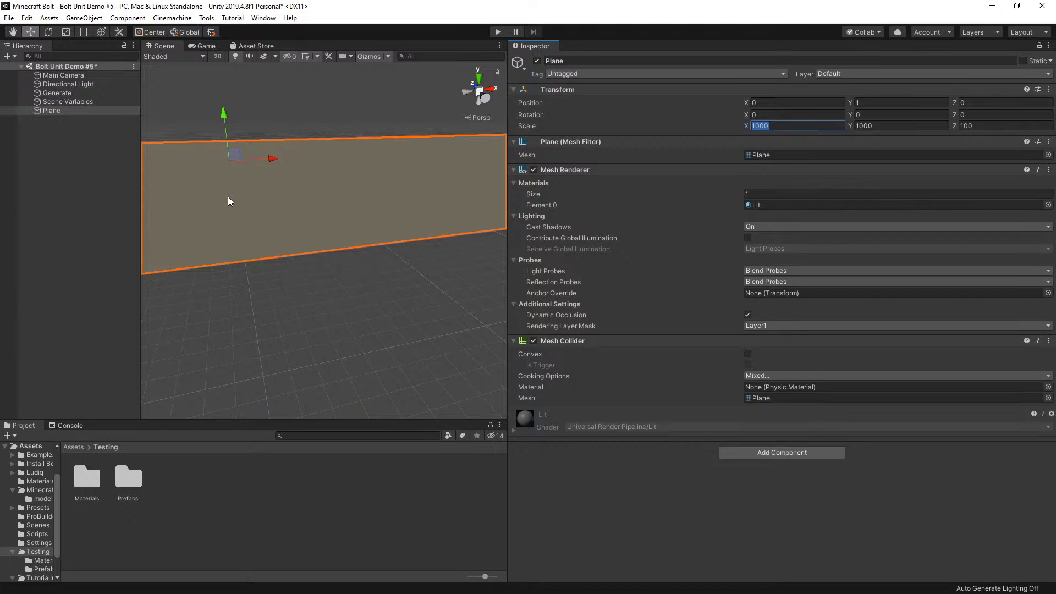
{"action": "scroll", "coordinate": [269, 162], "scroll_direction": "down", "scroll_amount": 8}
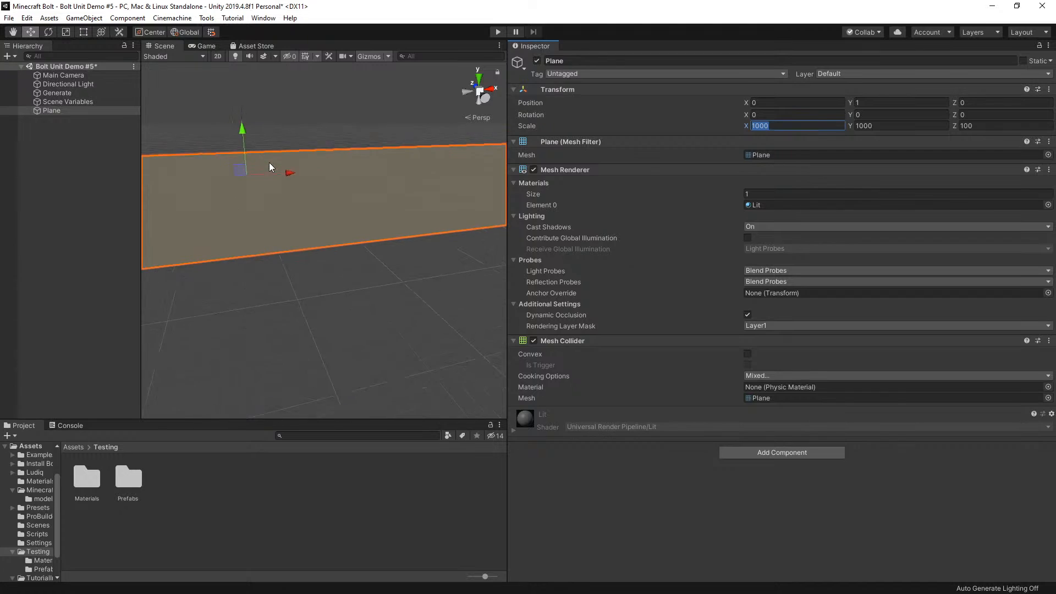
{"action": "left_click", "coordinate": [980, 129]}
{"action": "type", "text": "1000"}
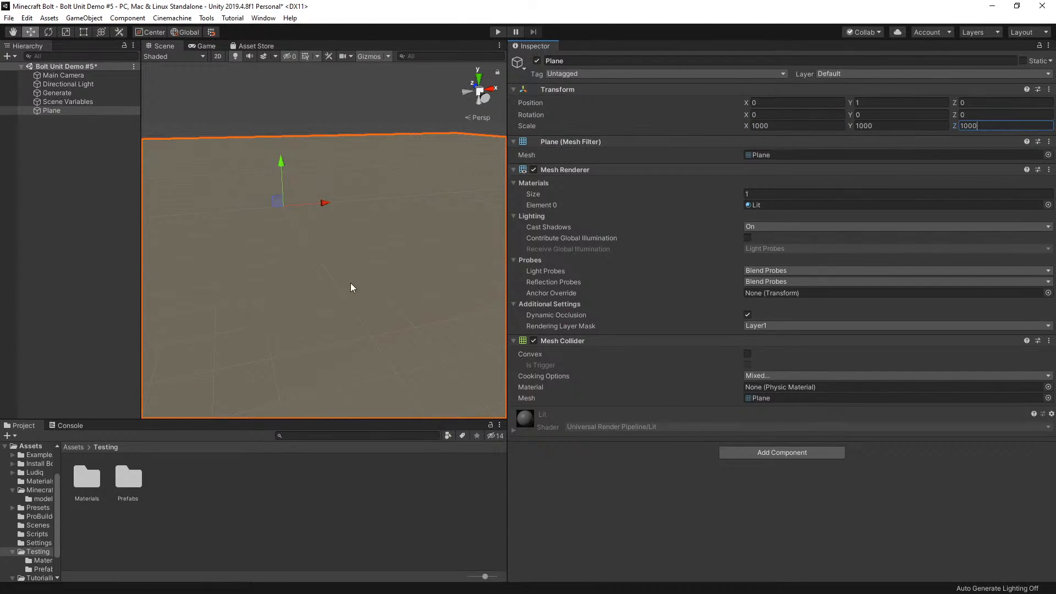
Duplicate the Orange material in the Testing/Materials folder and name the copy Water
{"action": "left_click", "coordinate": [623, 509]}
{"action": "left_click", "coordinate": [87, 477]}
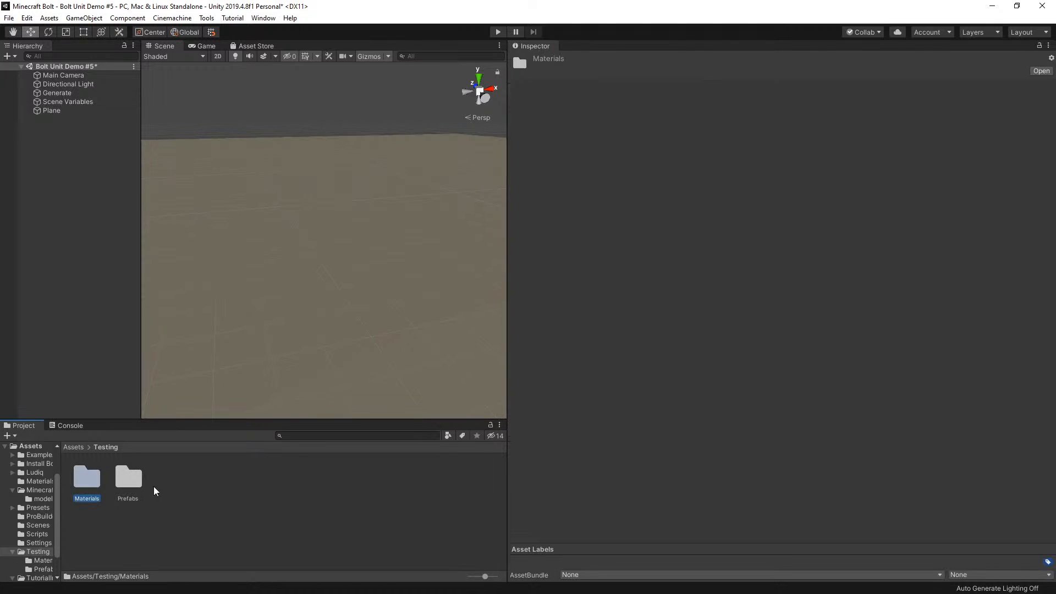
{"action": "right_click", "coordinate": [203, 487]}
{"action": "left_click", "coordinate": [287, 229]}
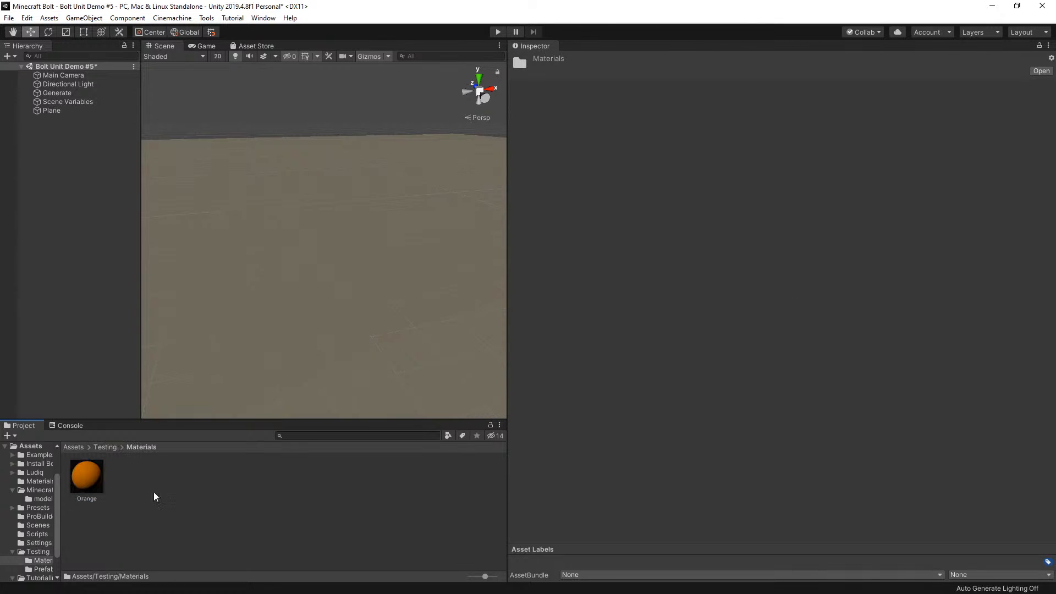
{"action": "right_click", "coordinate": [182, 489]}
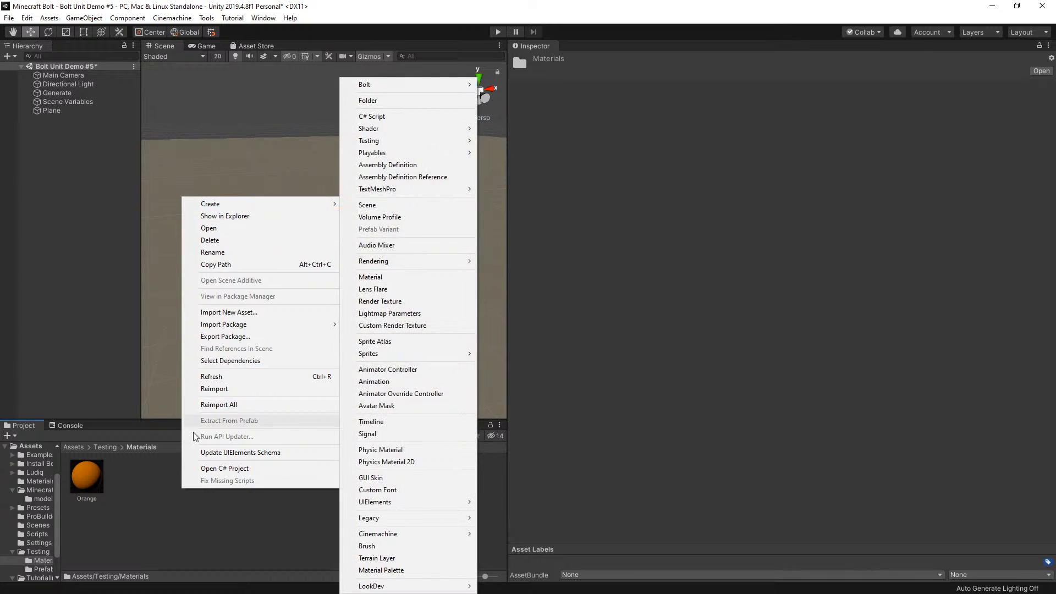
{"action": "left_click", "coordinate": [126, 486]}
{"action": "left_click", "coordinate": [81, 478]}
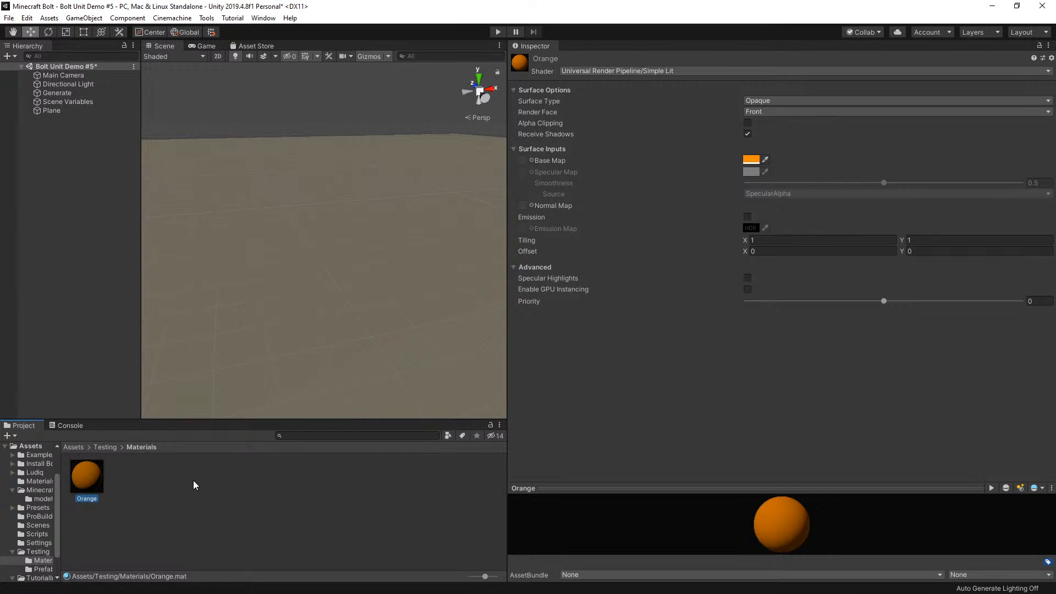
{"action": "key", "text": "ctrl+d"}
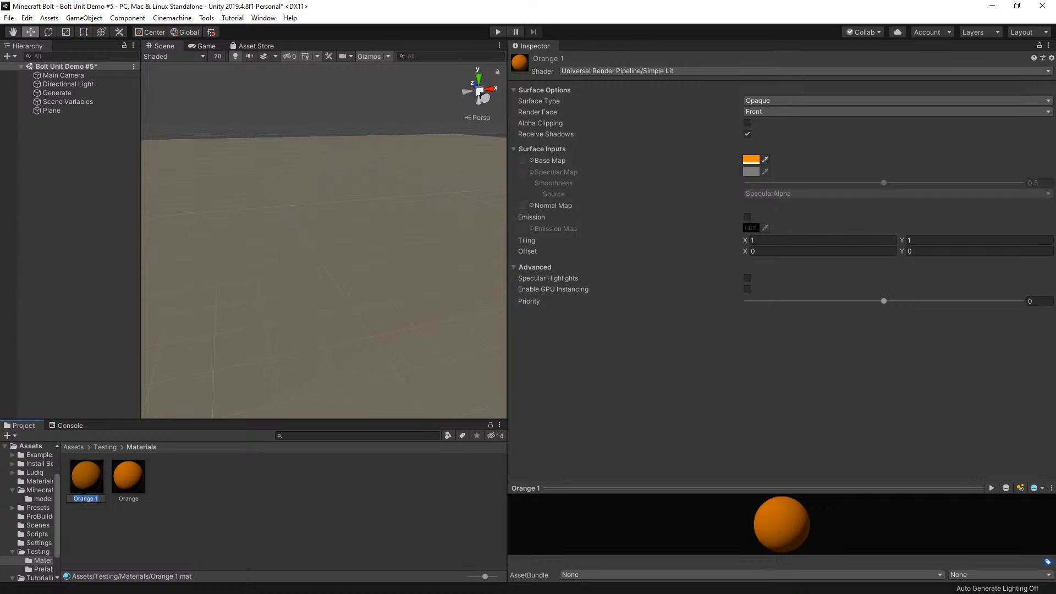
{"action": "type", "text": "Water"}
{"action": "key", "text": "Return"}
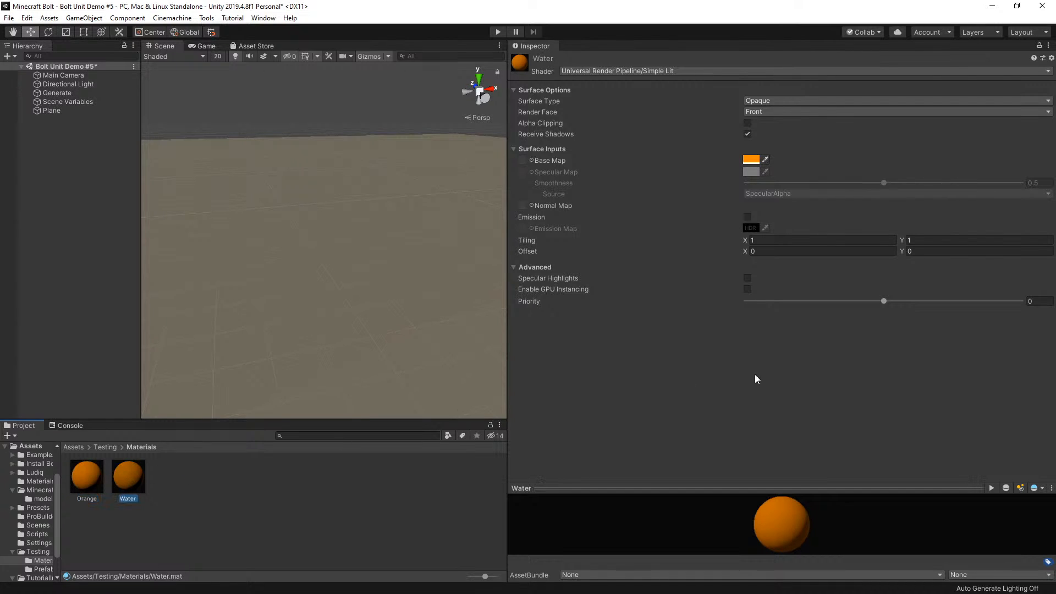
Set the Water material's Base Map color to light blue 00D0FF with an alpha of 163
{"action": "left_click", "coordinate": [749, 159]}
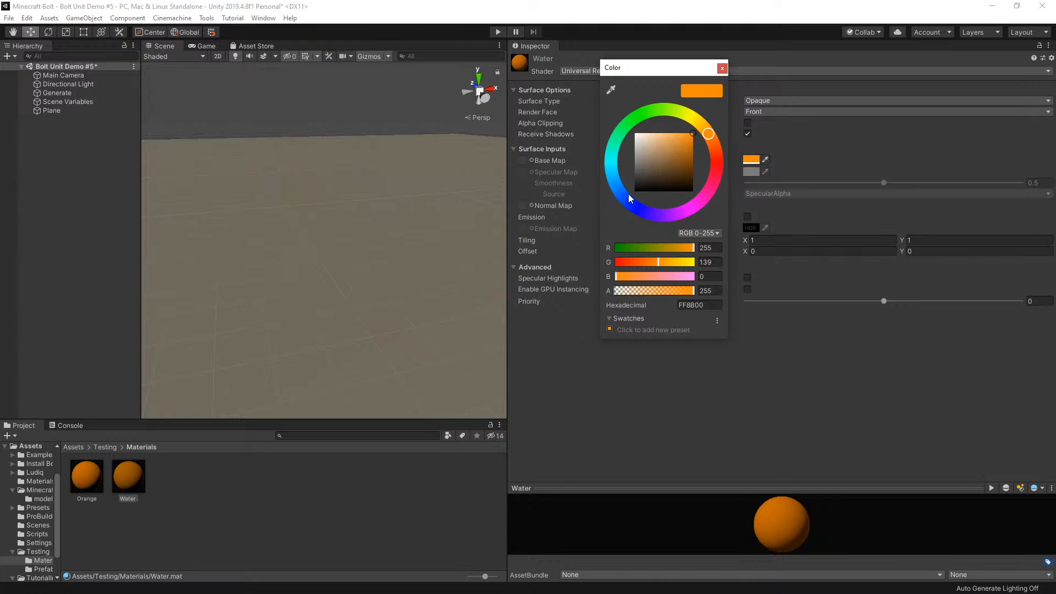
{"action": "left_click_drag", "start_coordinate": [629, 193], "coordinate": [612, 173]}
{"action": "left_click_drag", "start_coordinate": [670, 290], "coordinate": [665, 292]}
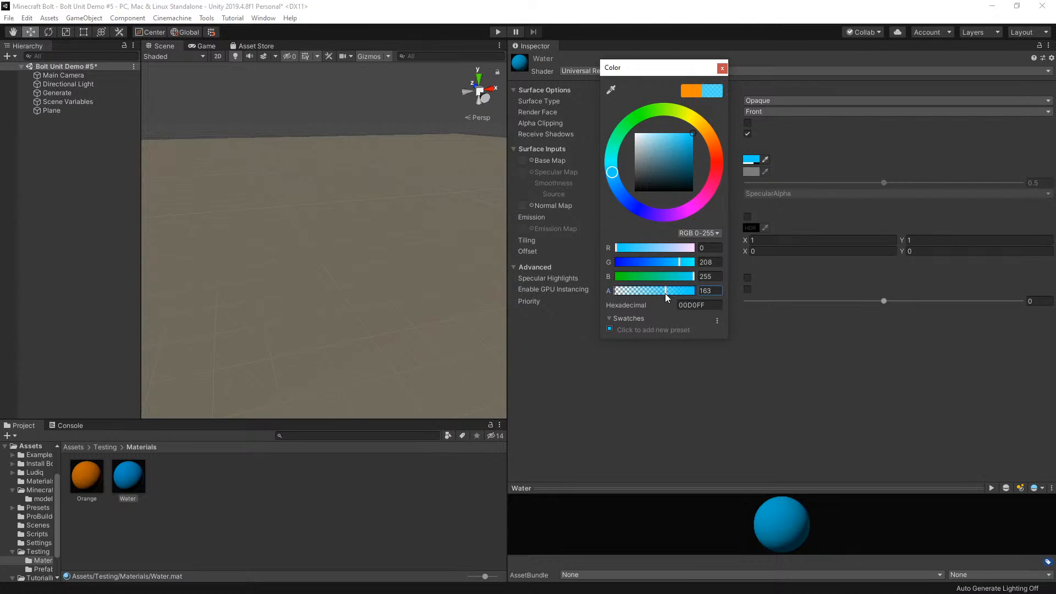
{"action": "left_click", "coordinate": [721, 69]}
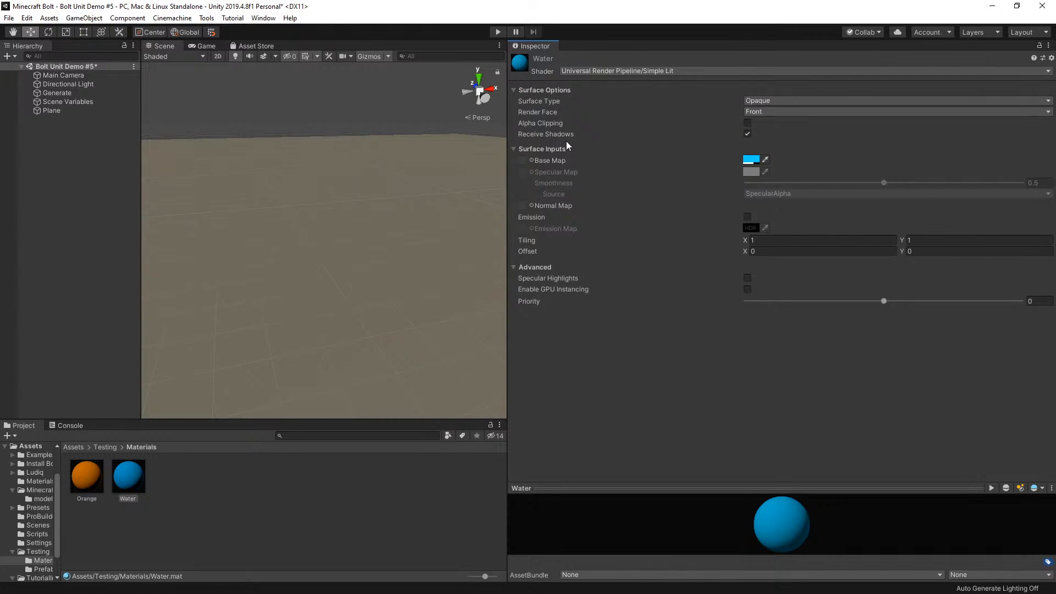
Apply the Water material to the Plane and play the scene
{"action": "left_click_drag", "start_coordinate": [128, 484], "coordinate": [286, 290]}
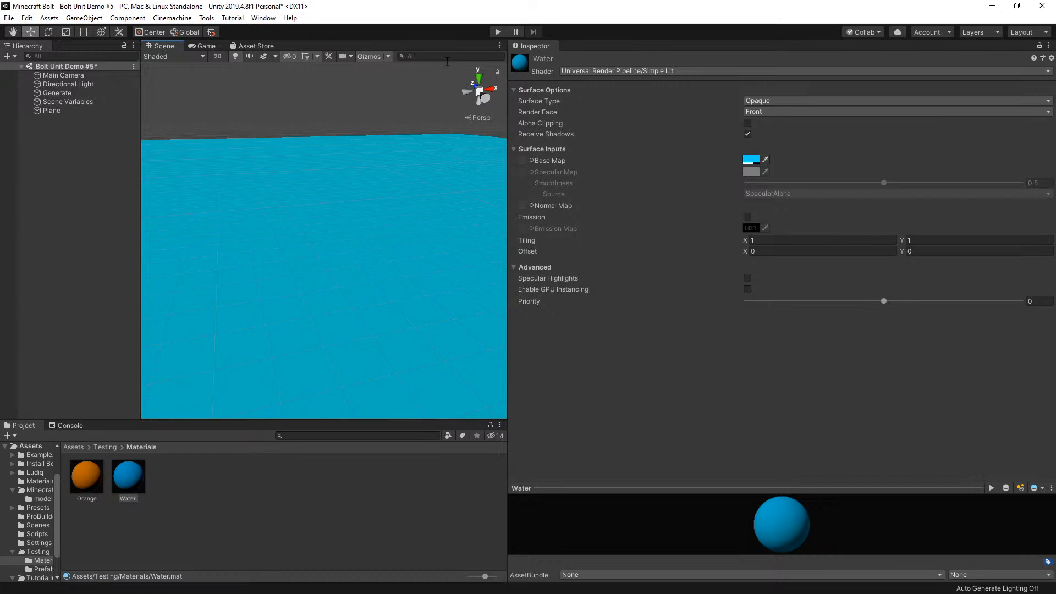
{"action": "left_click", "coordinate": [499, 33]}
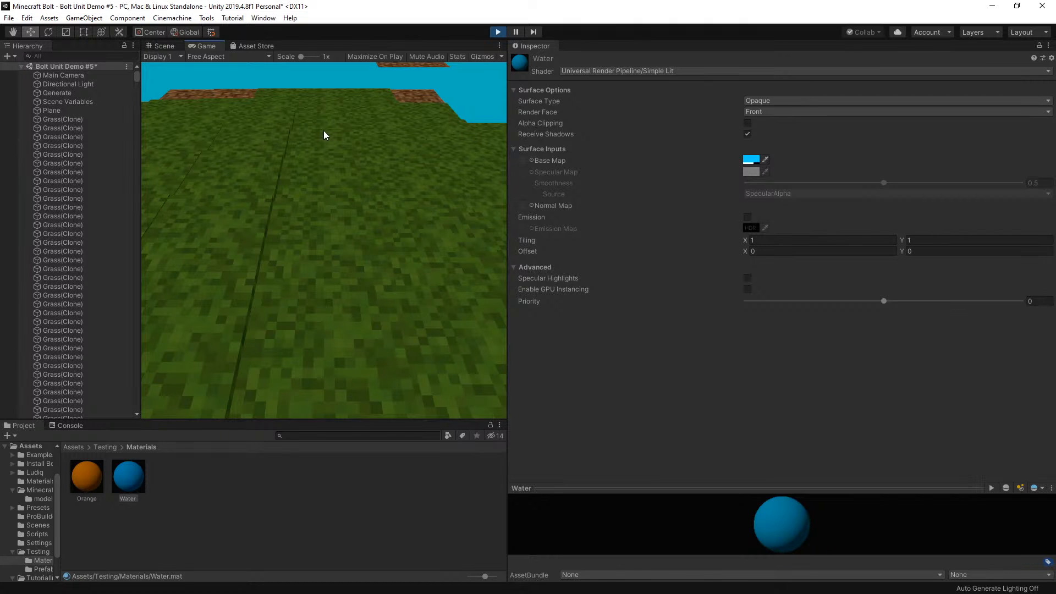
In the Scene view, raise the water Plane to a Y position of about 1.9
{"action": "left_click", "coordinate": [157, 47]}
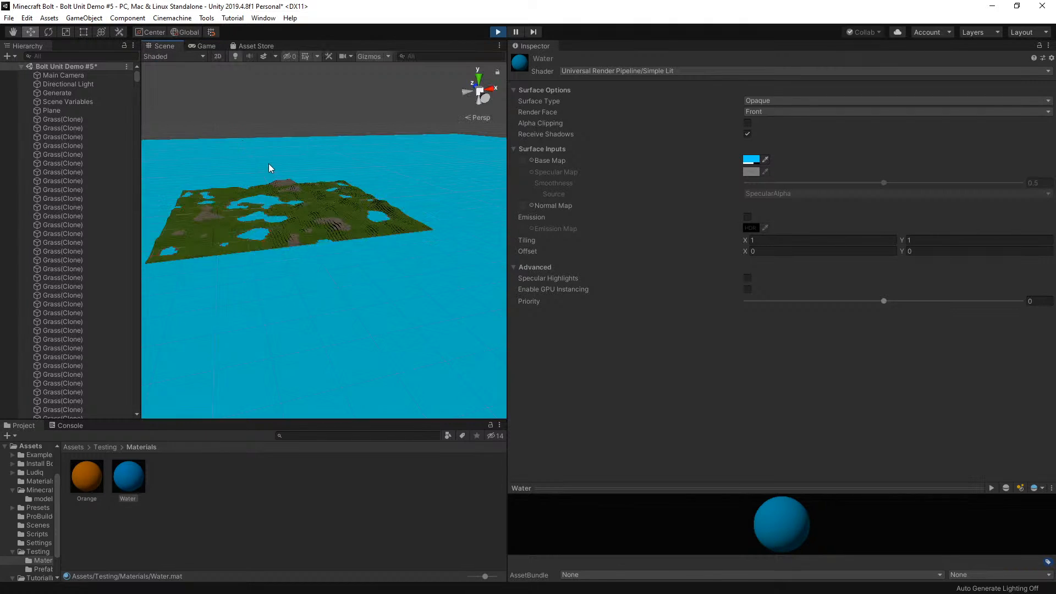
{"action": "scroll", "coordinate": [252, 209], "scroll_direction": "up", "scroll_amount": 5}
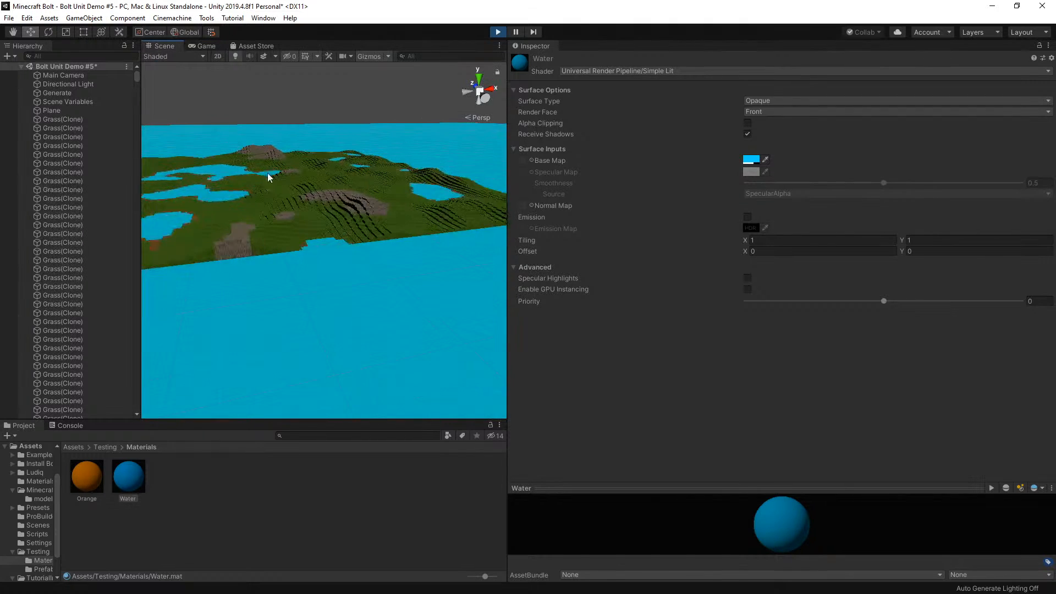
{"action": "left_click", "coordinate": [223, 194]}
{"action": "key", "text": "f"}
{"action": "scroll", "coordinate": [303, 229], "scroll_direction": "up", "scroll_amount": 10}
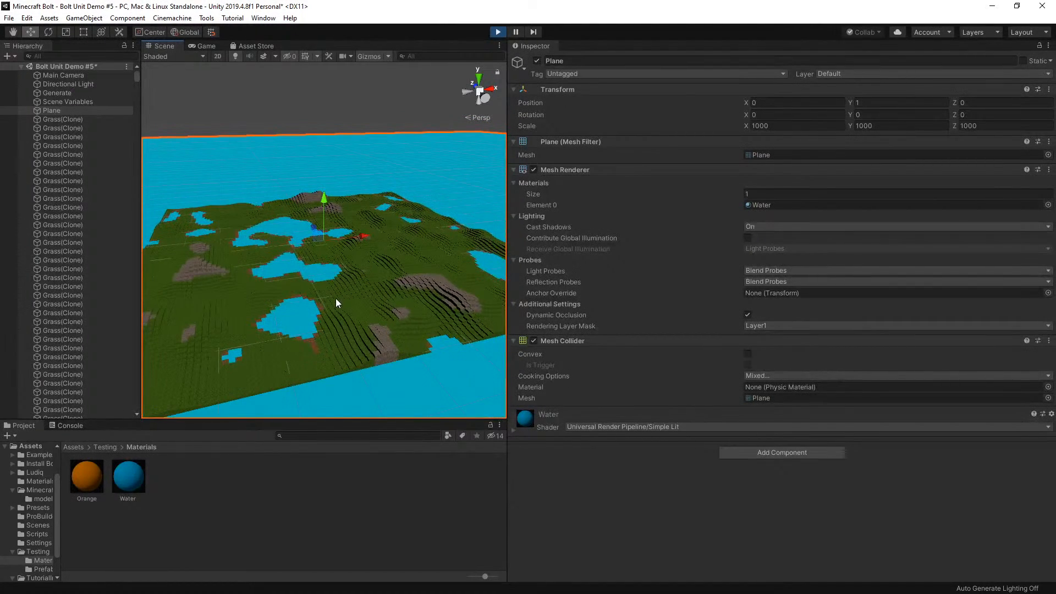
{"action": "scroll", "coordinate": [334, 299], "scroll_direction": "up", "scroll_amount": 6}
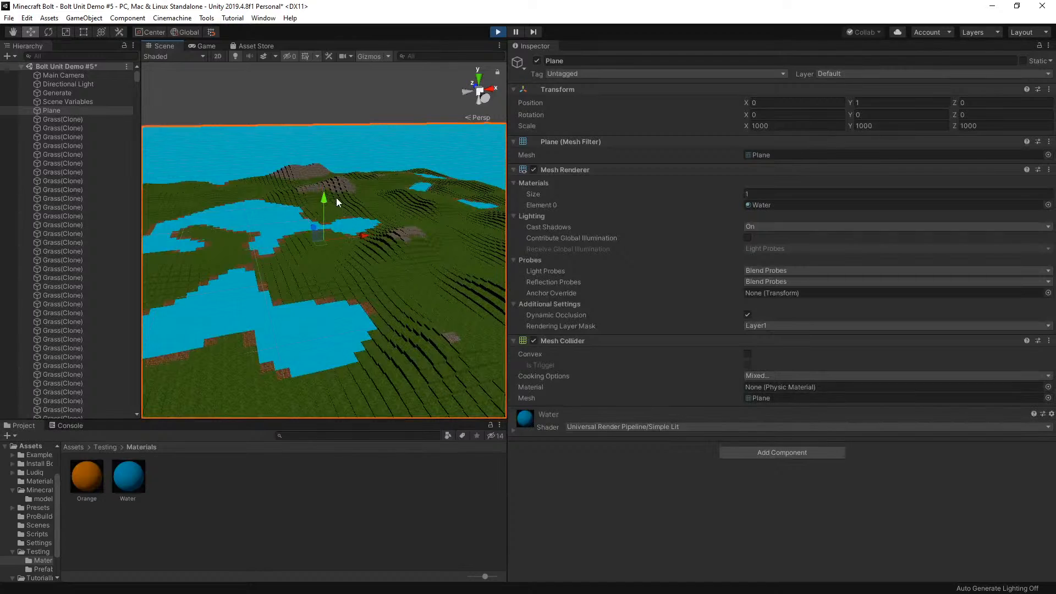
{"action": "left_click_drag", "start_coordinate": [322, 215], "coordinate": [324, 206]}
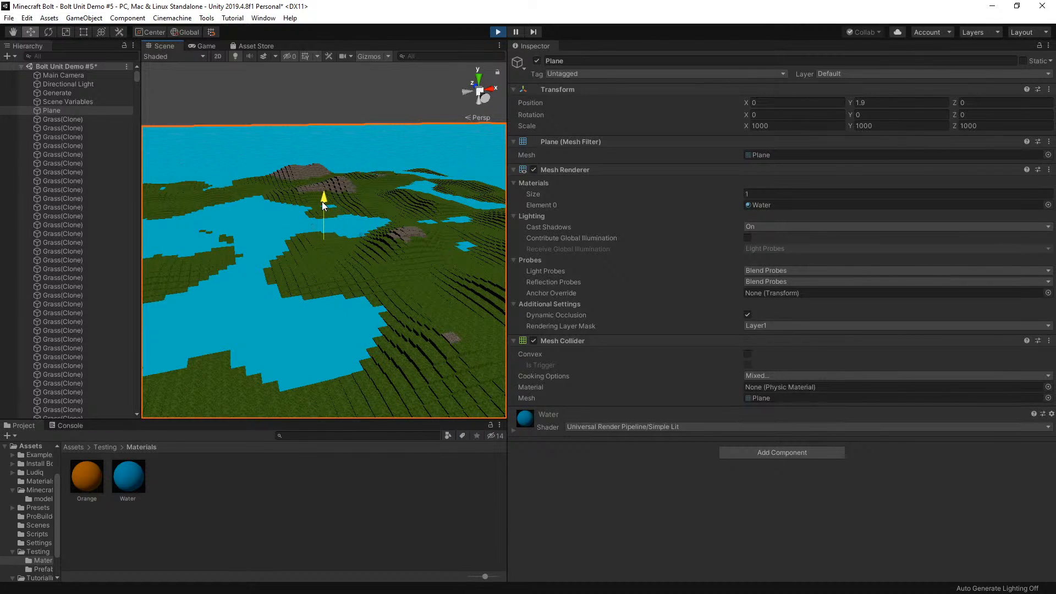
Inspect the Y scale of individual grass blocks in the foreground and gravel blocks on the distant hills
{"action": "scroll", "coordinate": [324, 230], "scroll_direction": "down", "scroll_amount": 10}
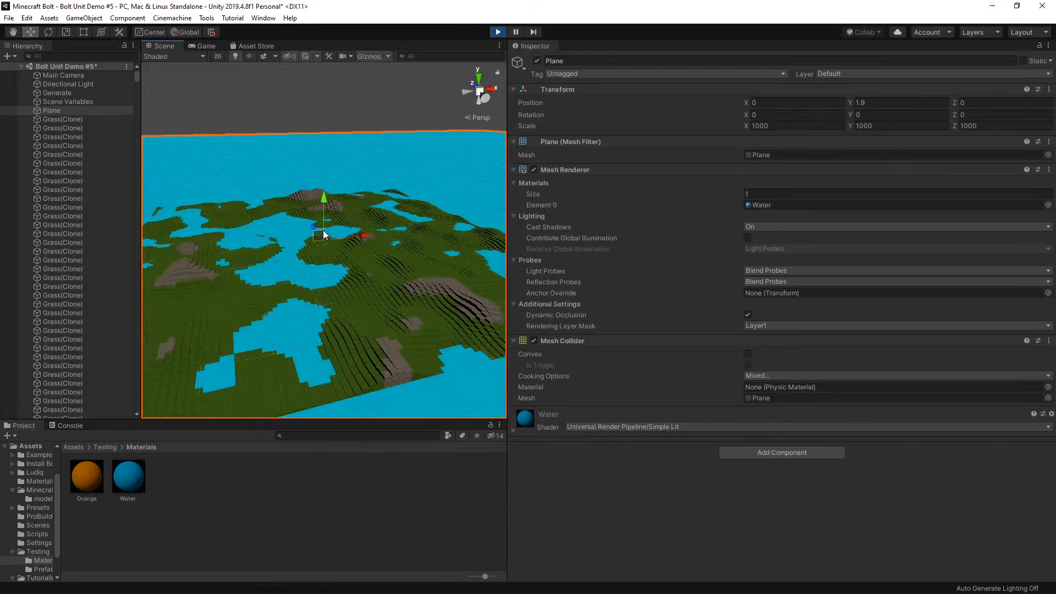
{"action": "scroll", "coordinate": [388, 253], "scroll_direction": "up", "scroll_amount": 2}
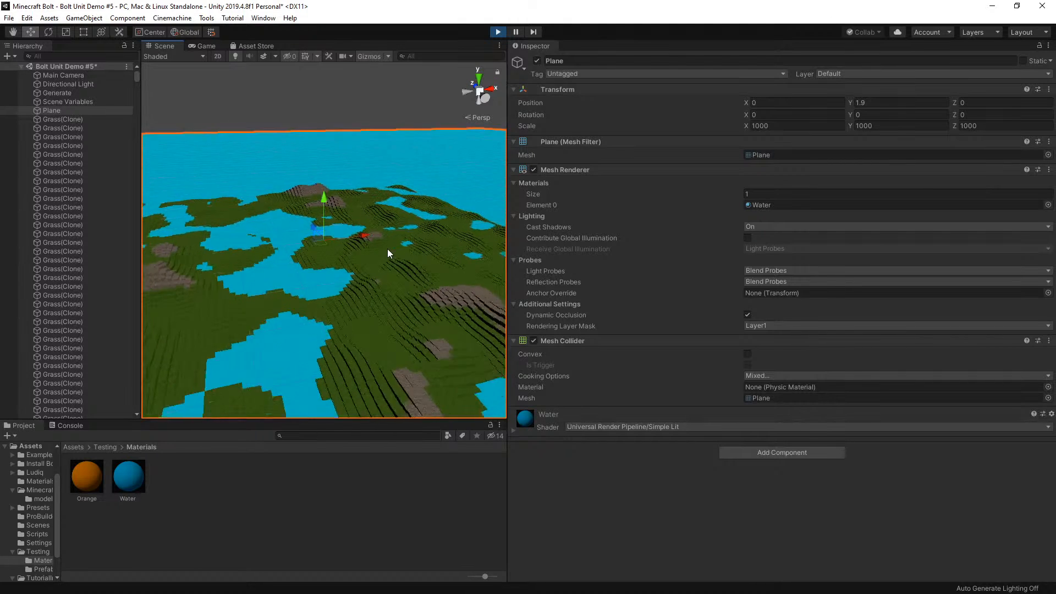
{"action": "scroll", "coordinate": [387, 258], "scroll_direction": "up", "scroll_amount": 6}
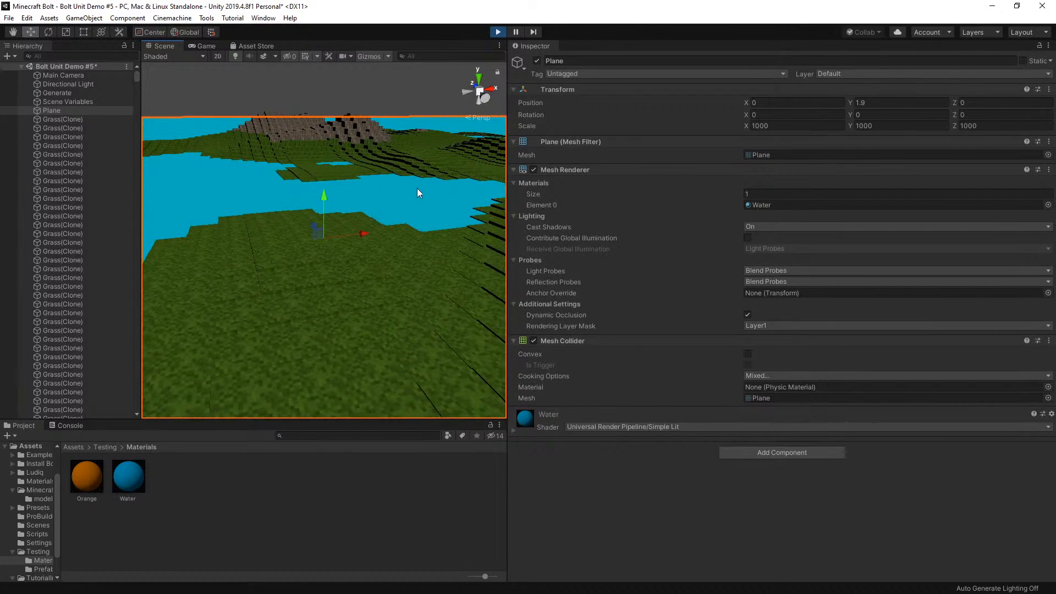
{"action": "left_click", "coordinate": [397, 293]}
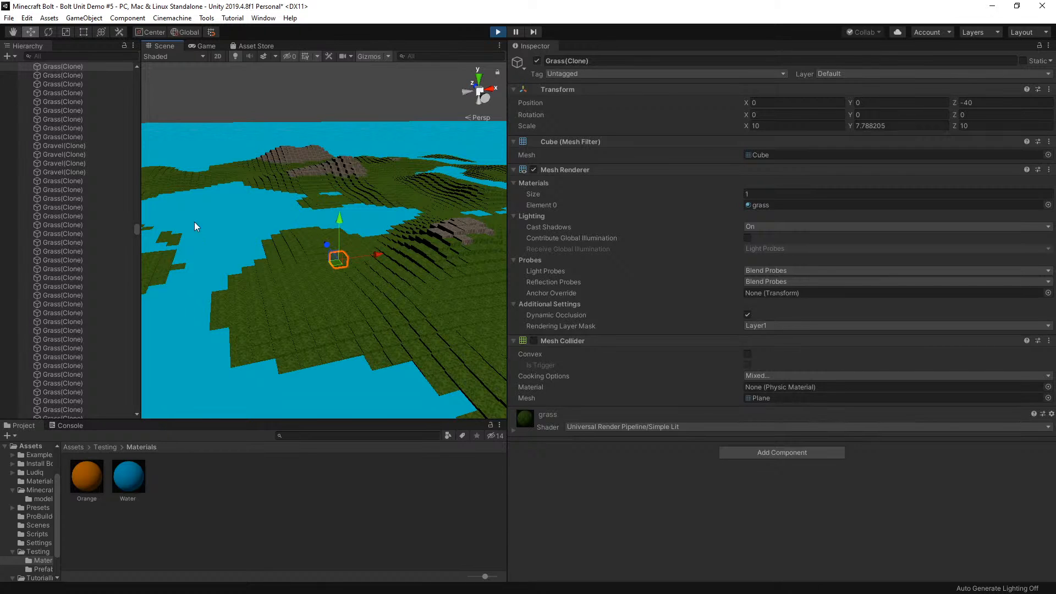
{"action": "left_click", "coordinate": [248, 177]}
{"action": "left_click", "coordinate": [301, 162]}
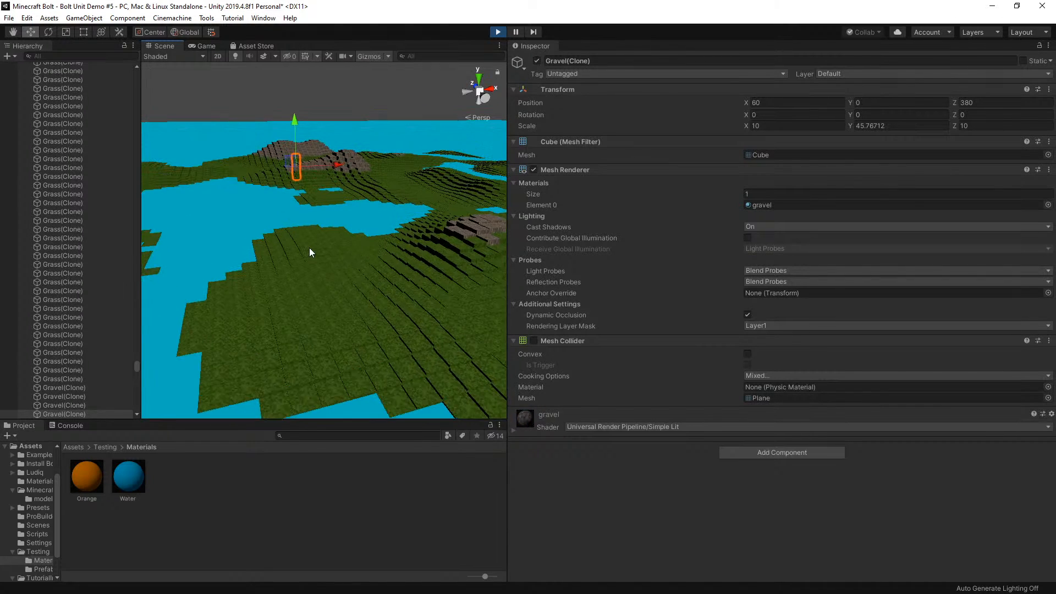
{"action": "left_click", "coordinate": [336, 258]}
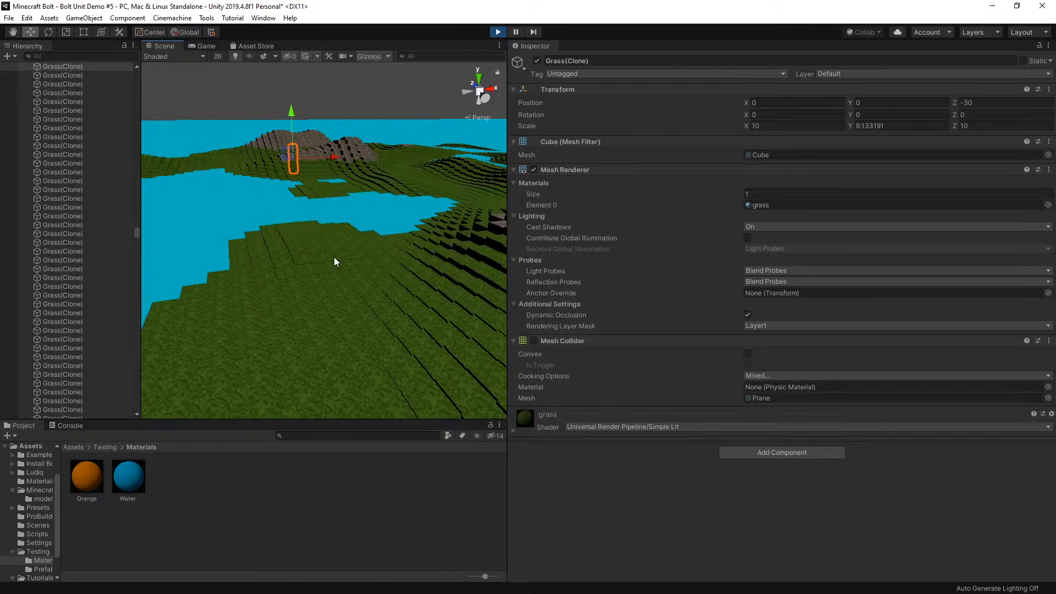
{"action": "left_click", "coordinate": [334, 146]}
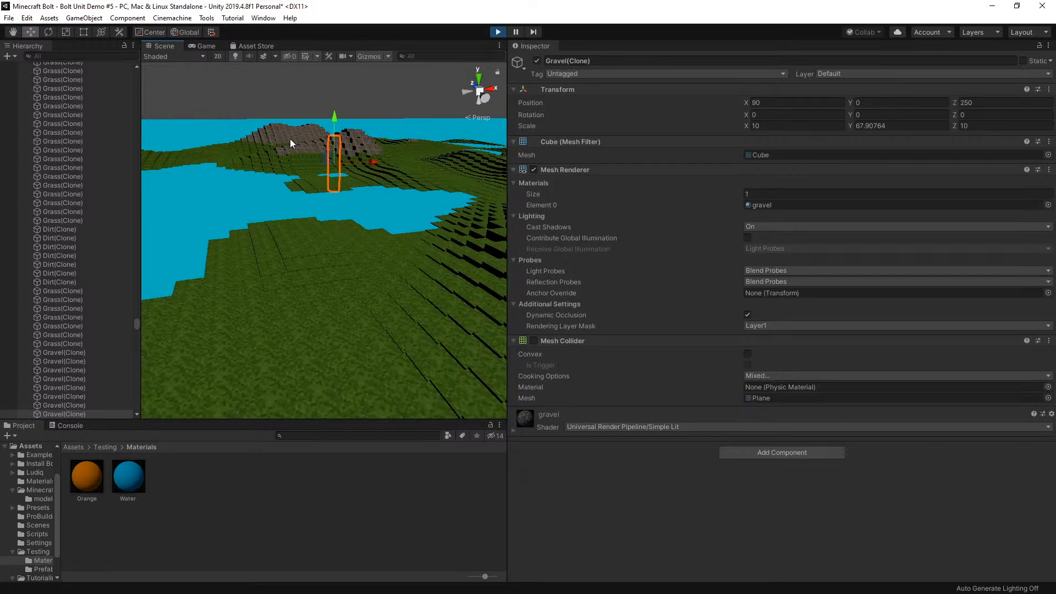
{"action": "left_click", "coordinate": [287, 157]}
{"action": "left_click", "coordinate": [368, 142]}
{"action": "scroll", "coordinate": [375, 210], "scroll_direction": "up", "scroll_amount": 2}
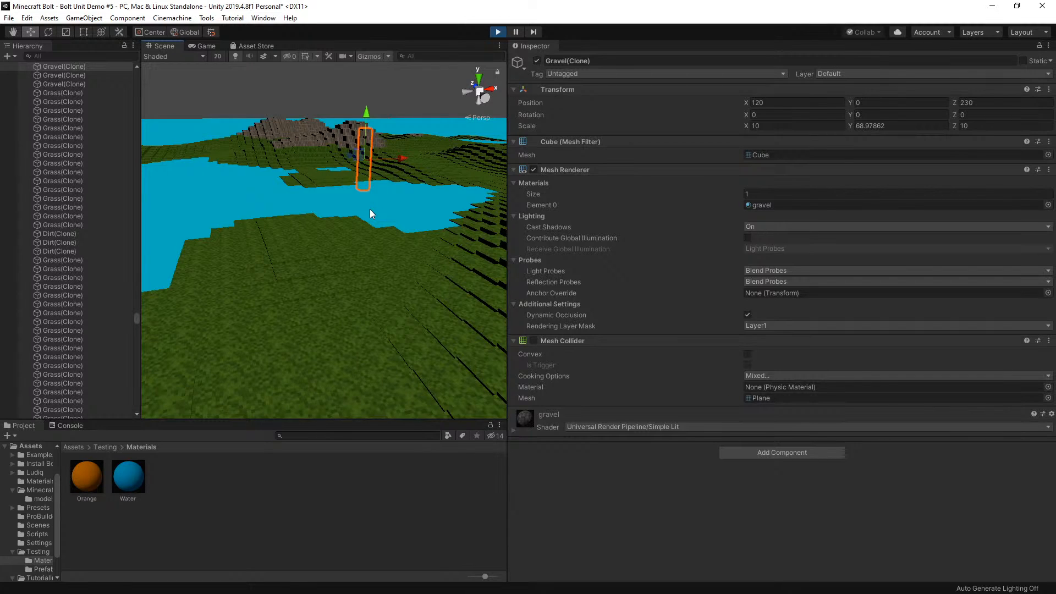
{"action": "left_click", "coordinate": [305, 136]}
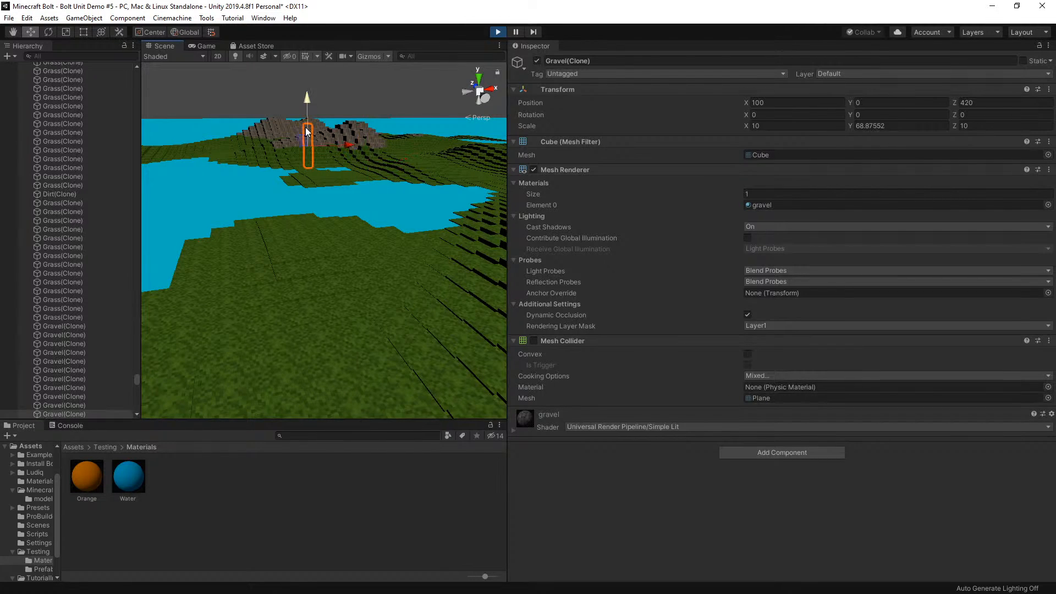
{"action": "left_click", "coordinate": [262, 129]}
{"action": "left_click", "coordinate": [347, 142]}
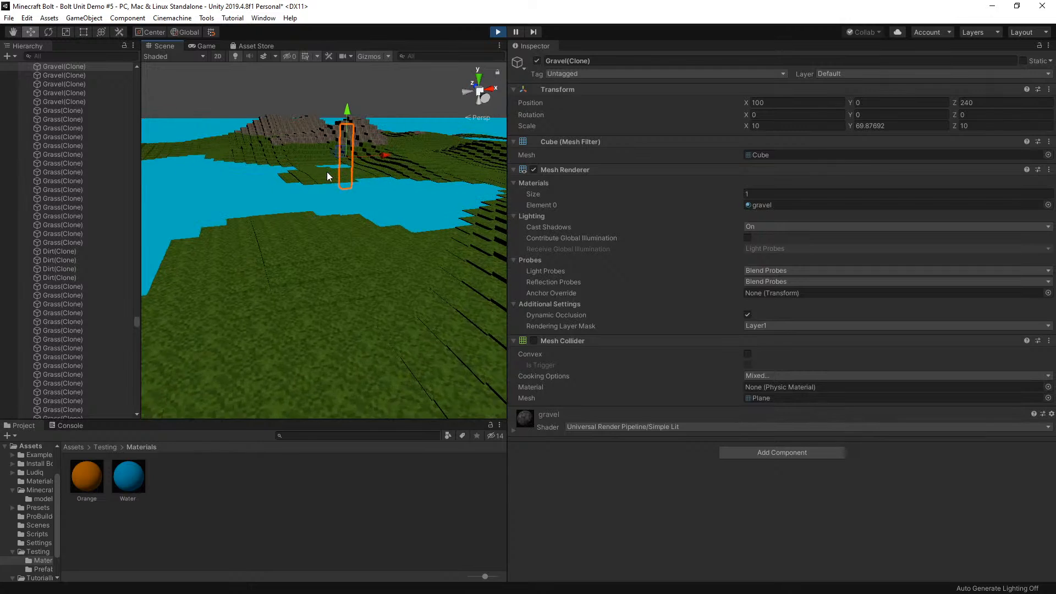
{"action": "left_click", "coordinate": [328, 269]}
{"action": "left_click", "coordinate": [347, 126]}
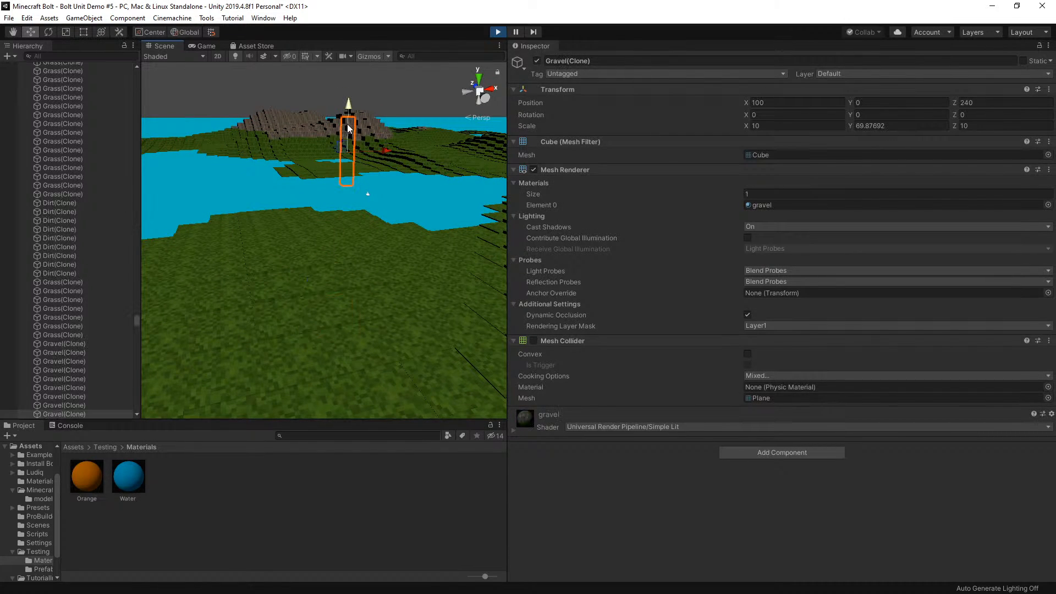
{"action": "left_click", "coordinate": [327, 124]}
{"action": "left_click", "coordinate": [279, 120]}
{"action": "left_click", "coordinate": [363, 125]}
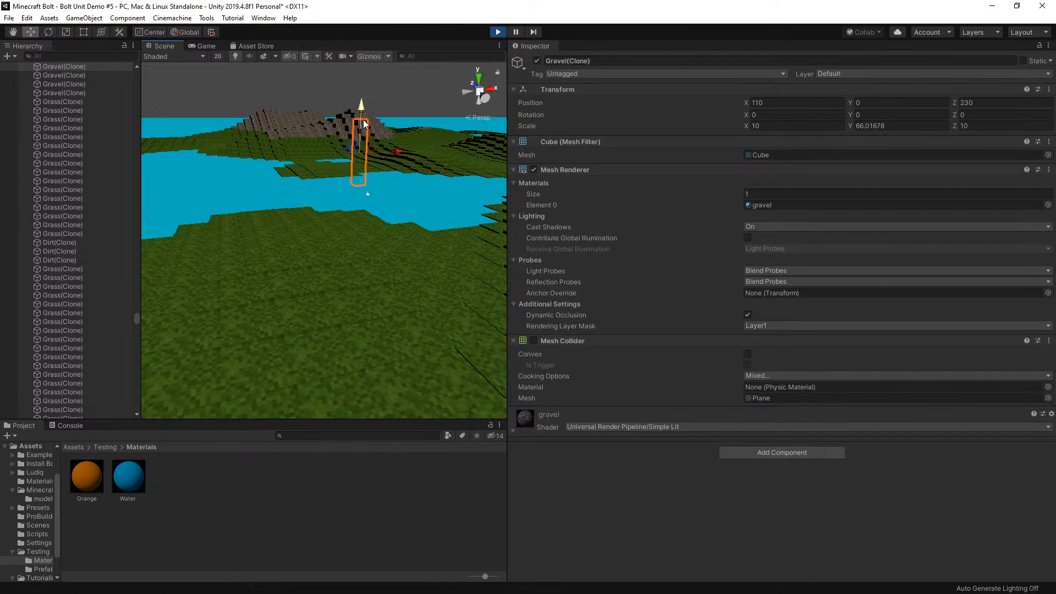
{"action": "left_click", "coordinate": [284, 122]}
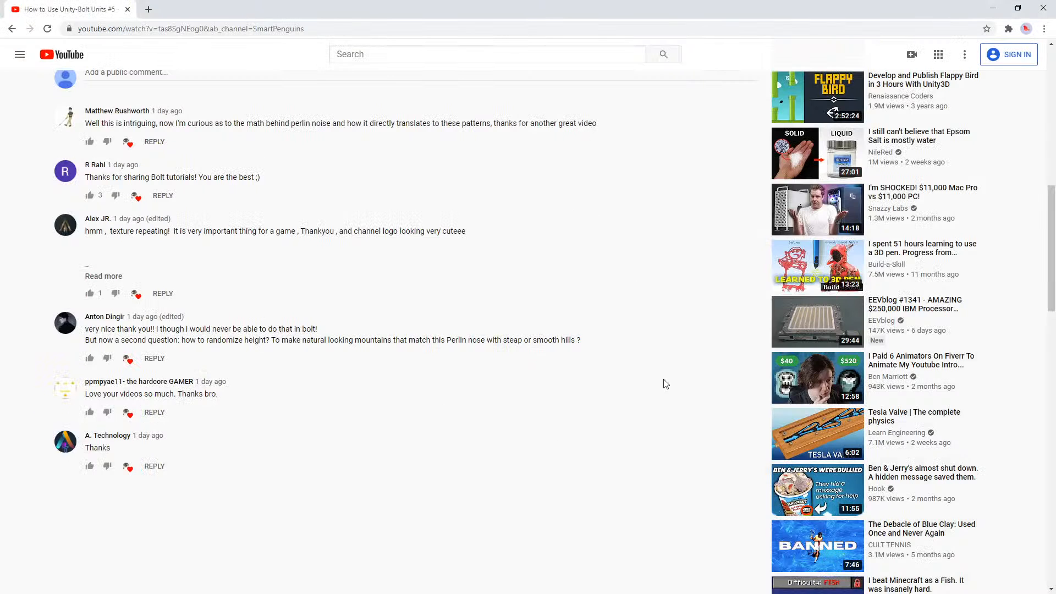
Switch to the YouTube page in Chrome and search for "unity bolt multiplayer"
{"action": "scroll", "coordinate": [592, 391], "scroll_direction": "up", "scroll_amount": 4}
{"action": "scroll", "coordinate": [592, 391], "scroll_direction": "up", "scroll_amount": 7}
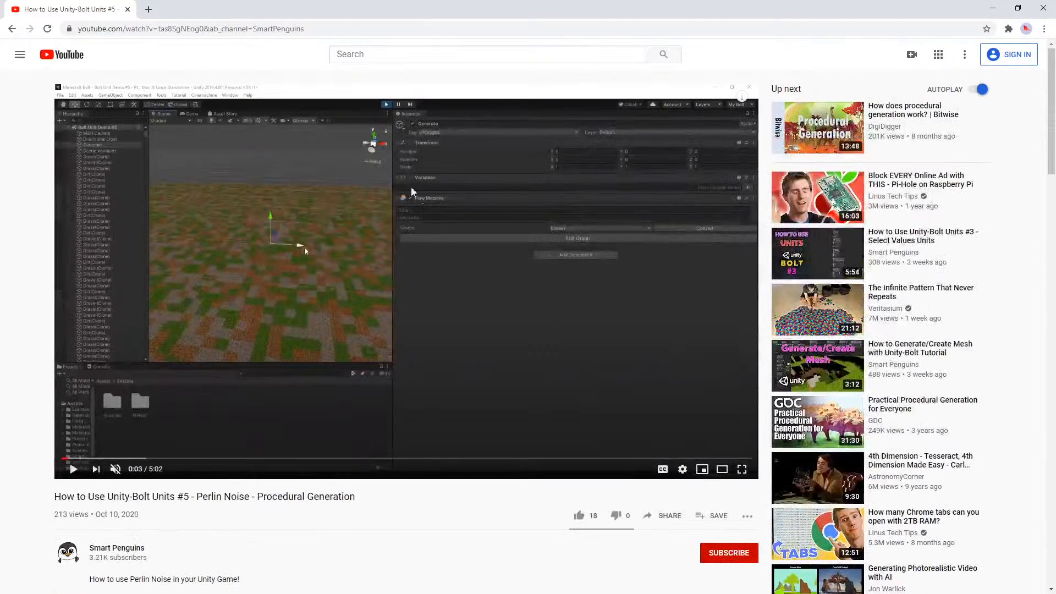
{"action": "left_click", "coordinate": [373, 53]}
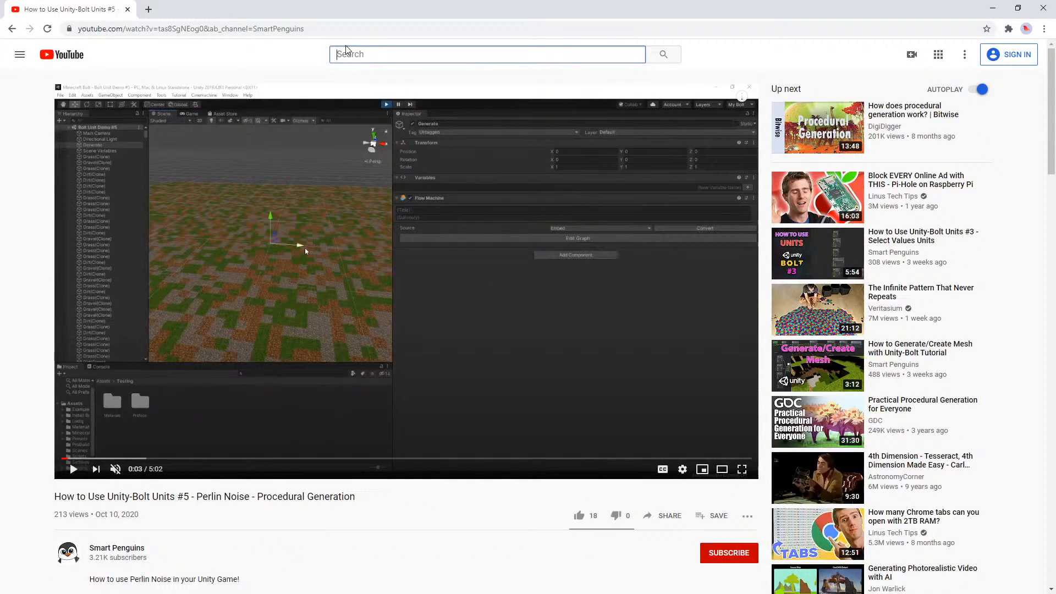
{"action": "type", "text": "b"}
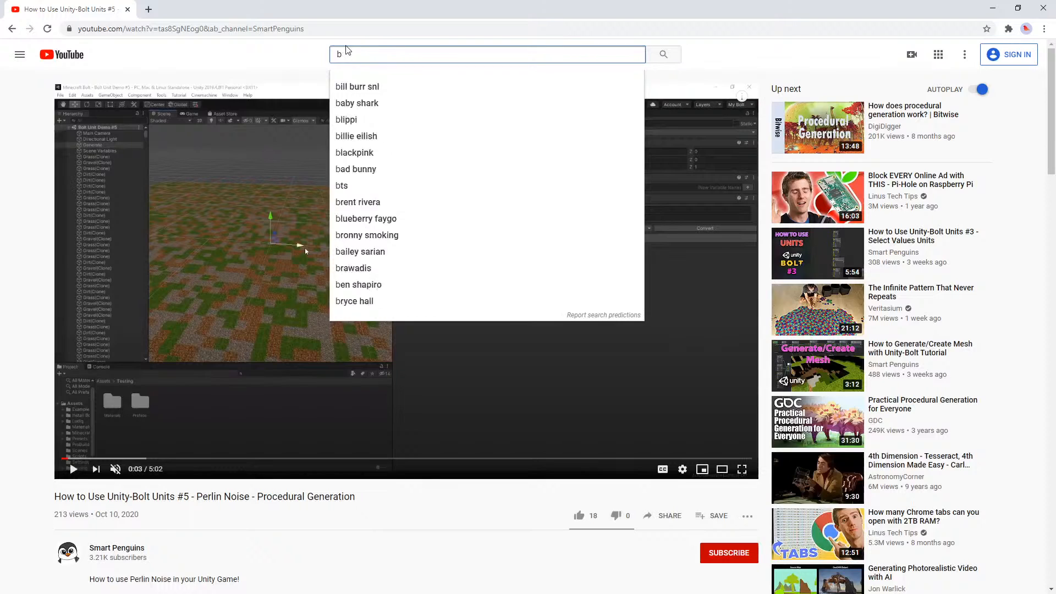
{"action": "key", "text": "BackSpace"}
{"action": "type", "text": "un"}
{"action": "key", "text": "BackSpace"}
{"action": "key", "text": "BackSpace"}
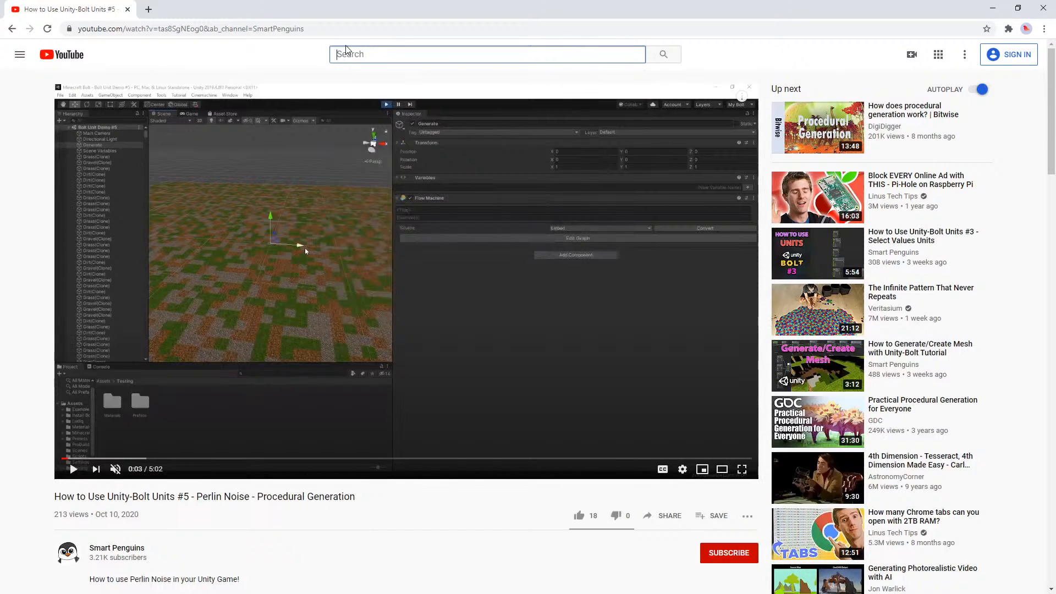
{"action": "type", "text": "c"}
{"action": "key", "text": "BackSpace"}
{"action": "type", "text": "unity b"}
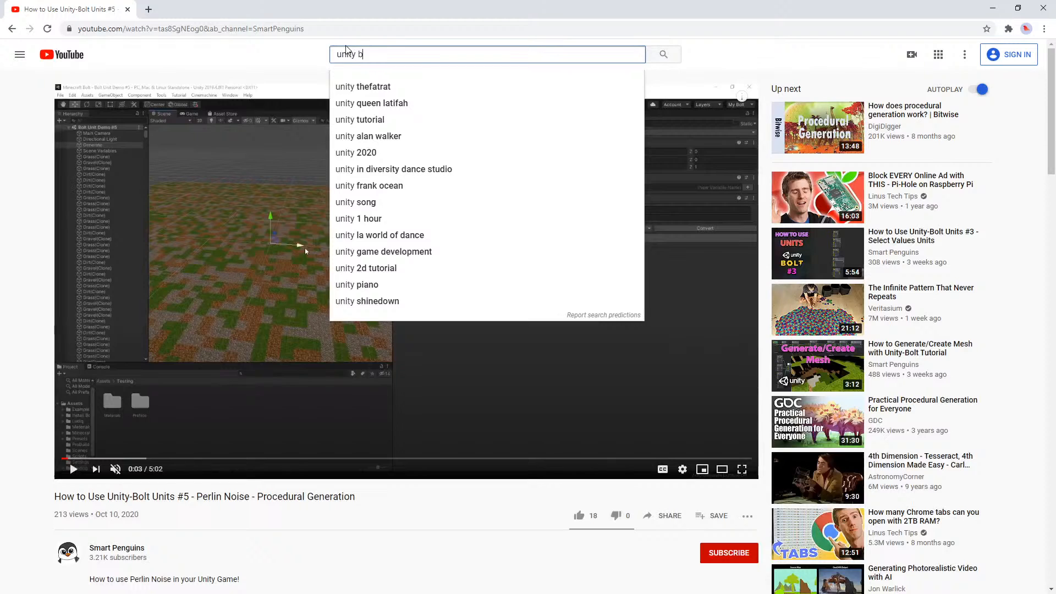
{"action": "type", "text": "olt"}
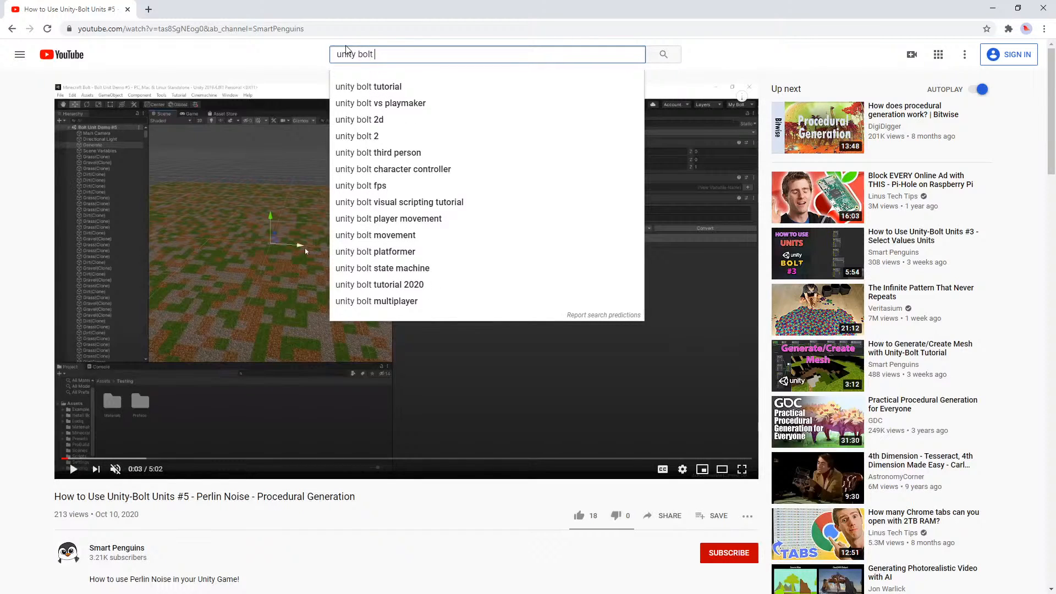
{"action": "type", "text": " multiplayer"}
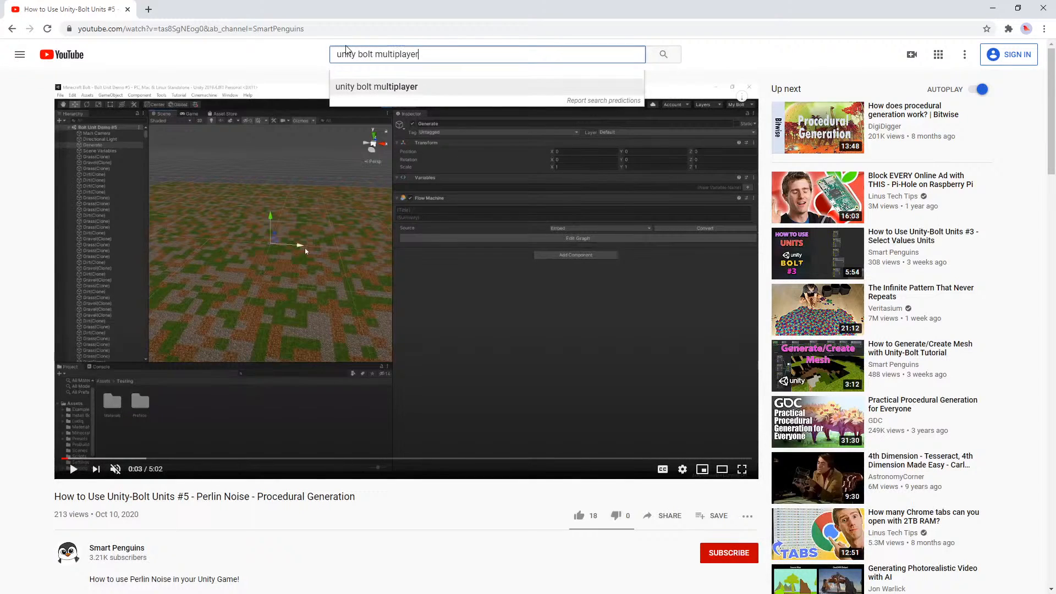
{"action": "type", "text": " phot"}
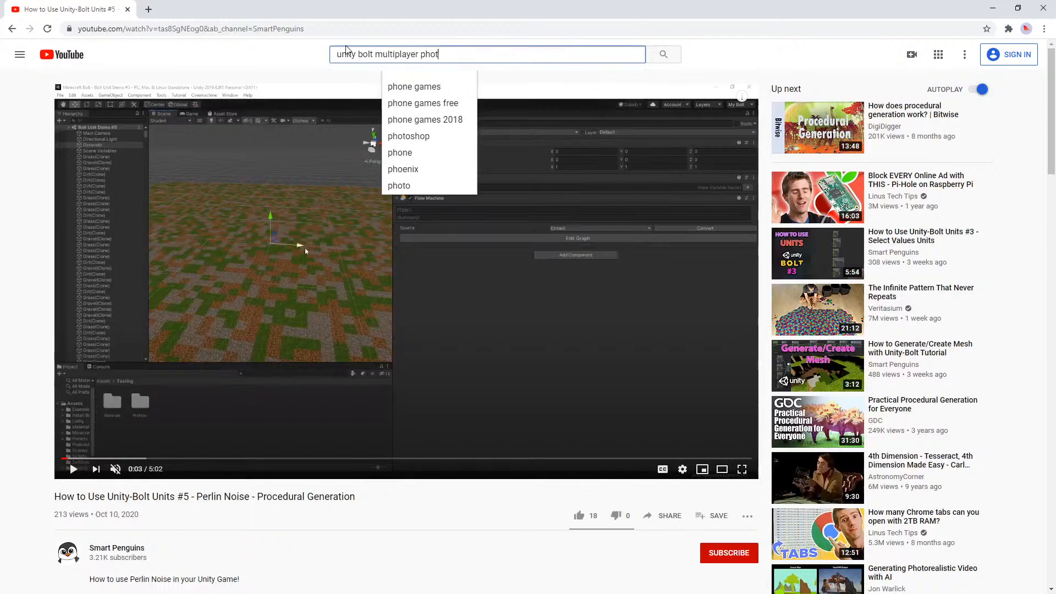
{"action": "key", "text": "BackSpace"}
{"action": "key", "text": "BackSpace"}
{"action": "key", "text": "BackSpace"}
{"action": "key", "text": "BackSpace"}
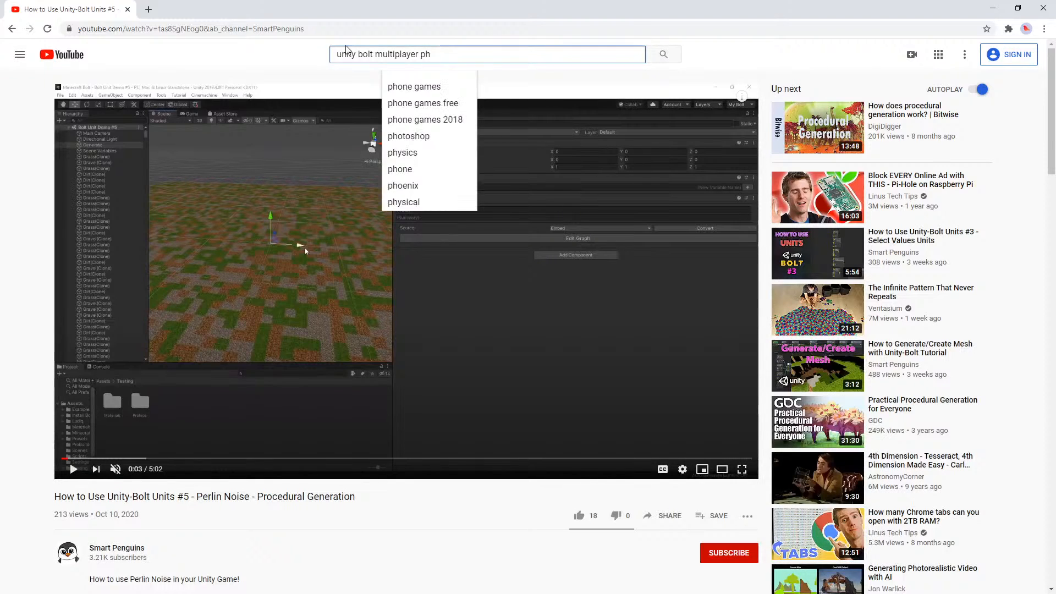
{"action": "key", "text": "Return"}
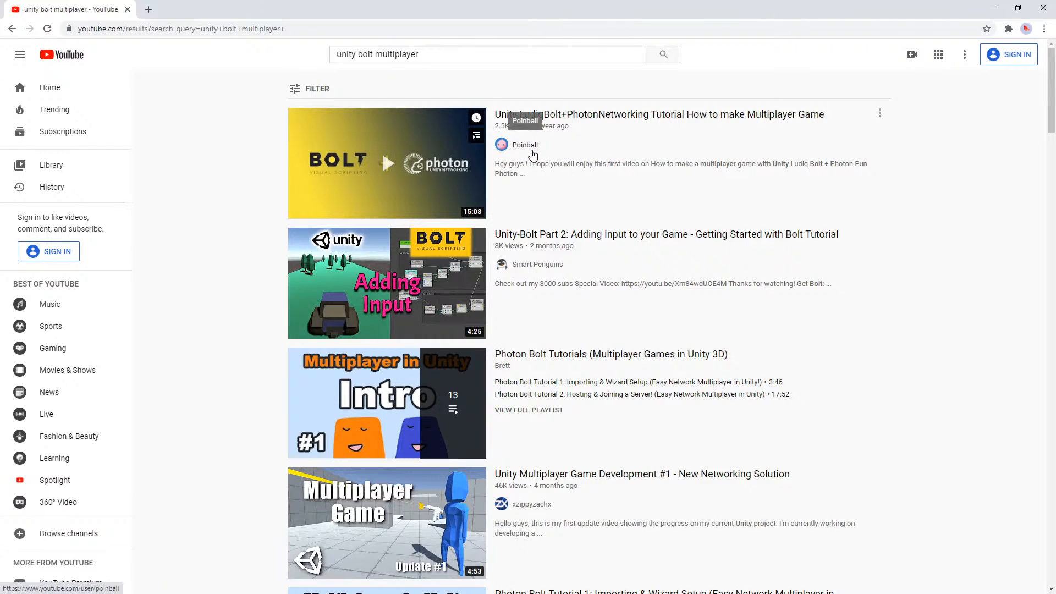
Open the video "Unity LudiqBolt+PhotonNetworking Tutorial How to make Multiplayer Game" and skip ahead to about 9:01
{"action": "left_click", "coordinate": [583, 135]}
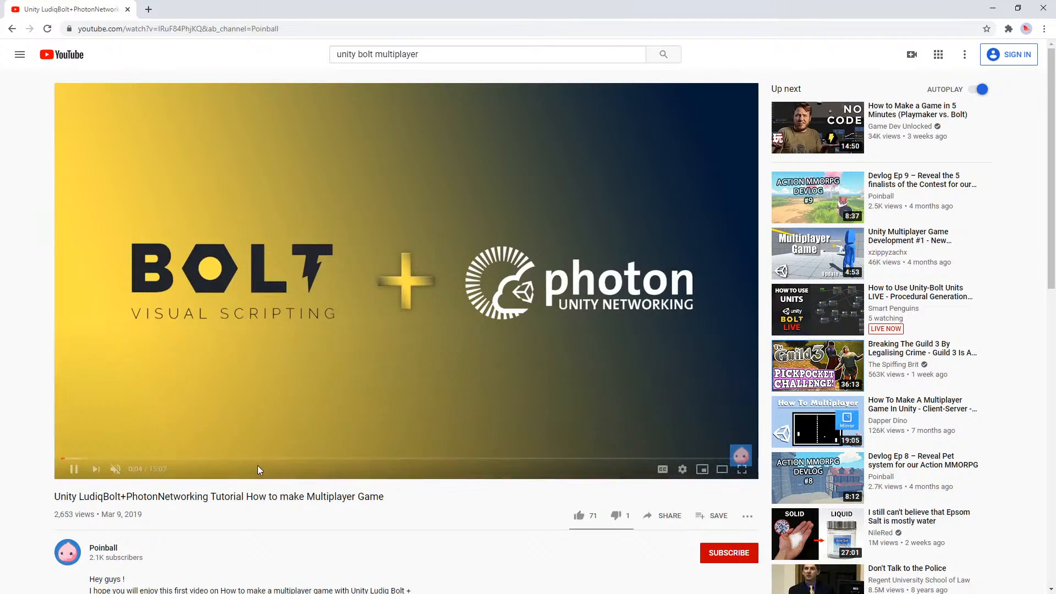
{"action": "left_click", "coordinate": [269, 459]}
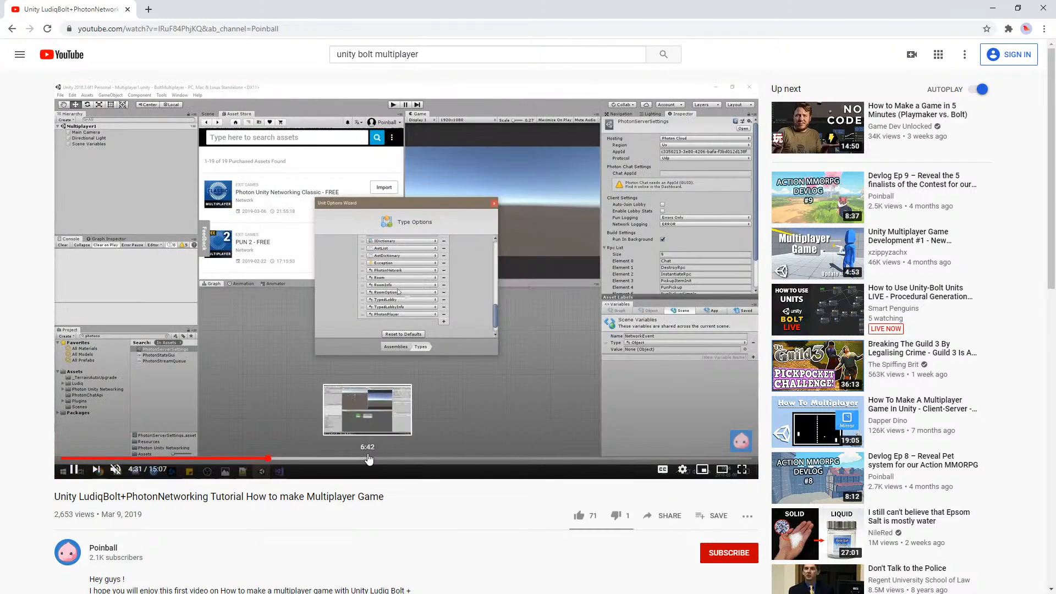
{"action": "left_click", "coordinate": [387, 460]}
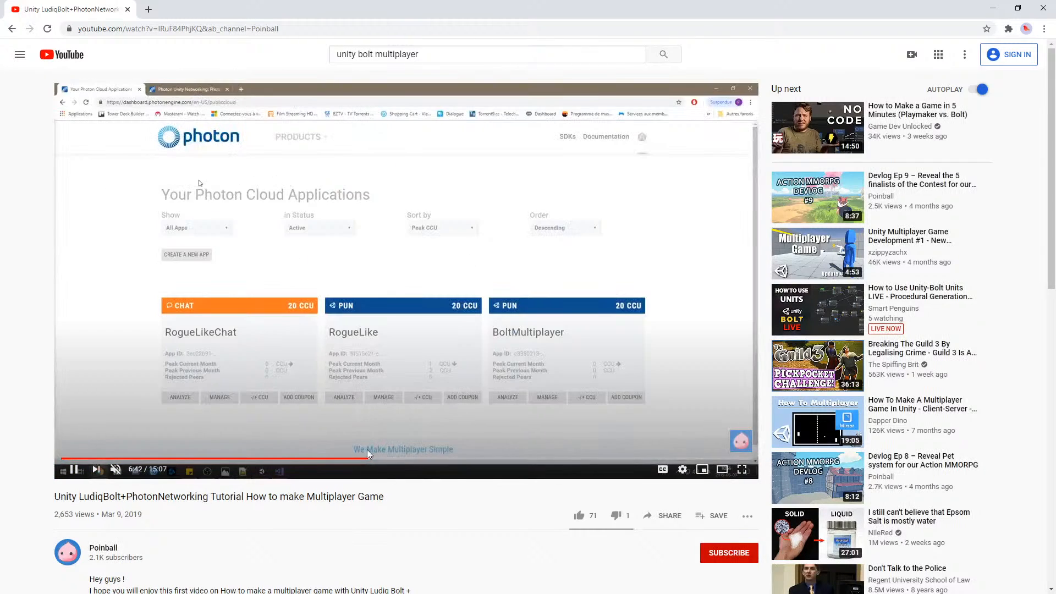
{"action": "left_click", "coordinate": [473, 459]}
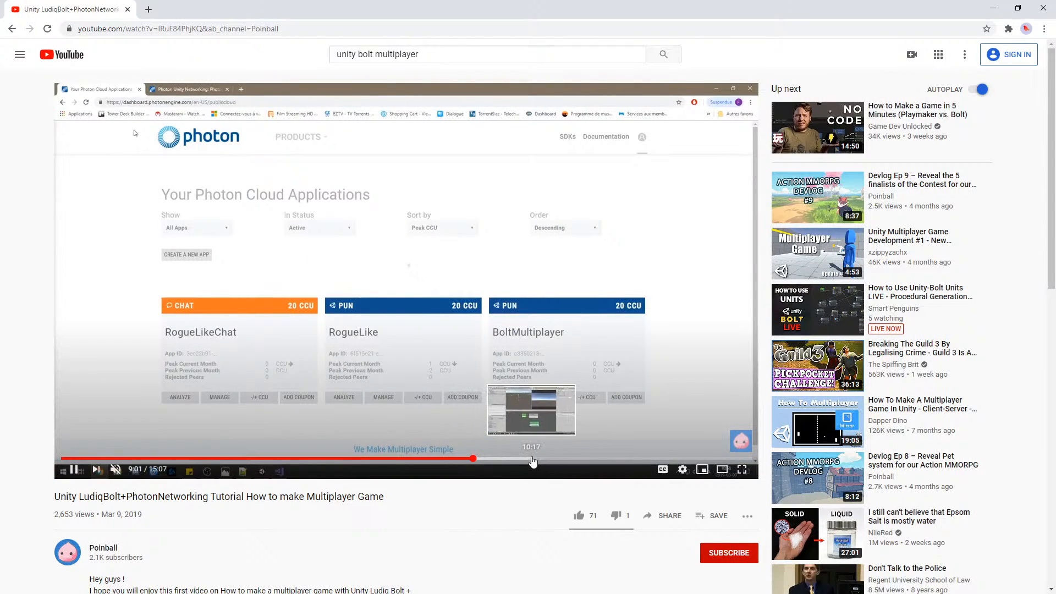
Find the CustomEvent.Trigger line of the NetworkEvent script in the video and pause there, at about 9:58
{"action": "scroll", "coordinate": [387, 324], "scroll_direction": "down", "scroll_amount": 1}
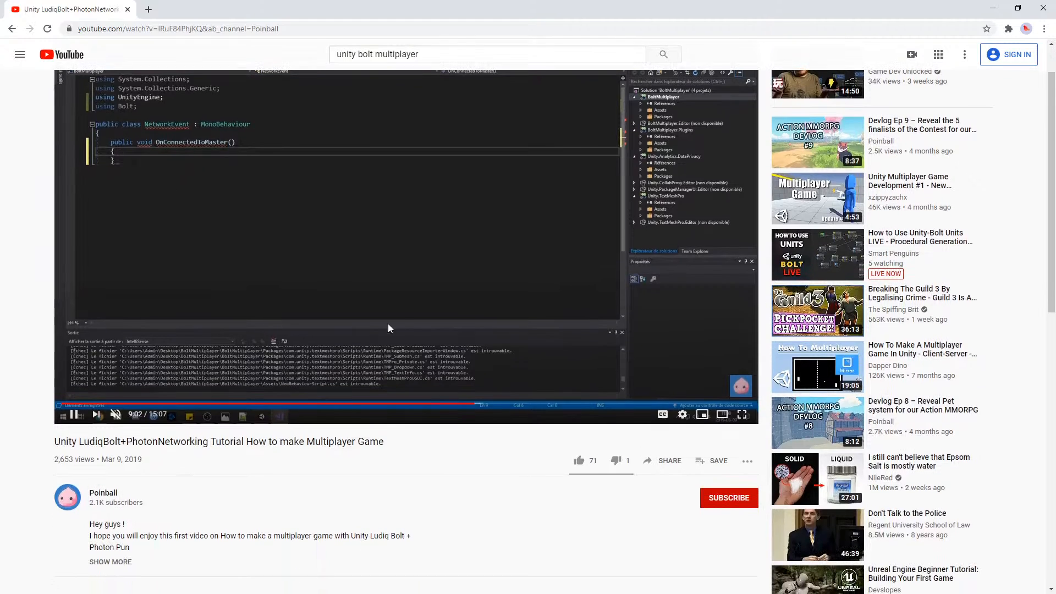
{"action": "scroll", "coordinate": [405, 392], "scroll_direction": "up", "scroll_amount": 1}
{"action": "scroll", "coordinate": [405, 391], "scroll_direction": "up", "scroll_amount": 1}
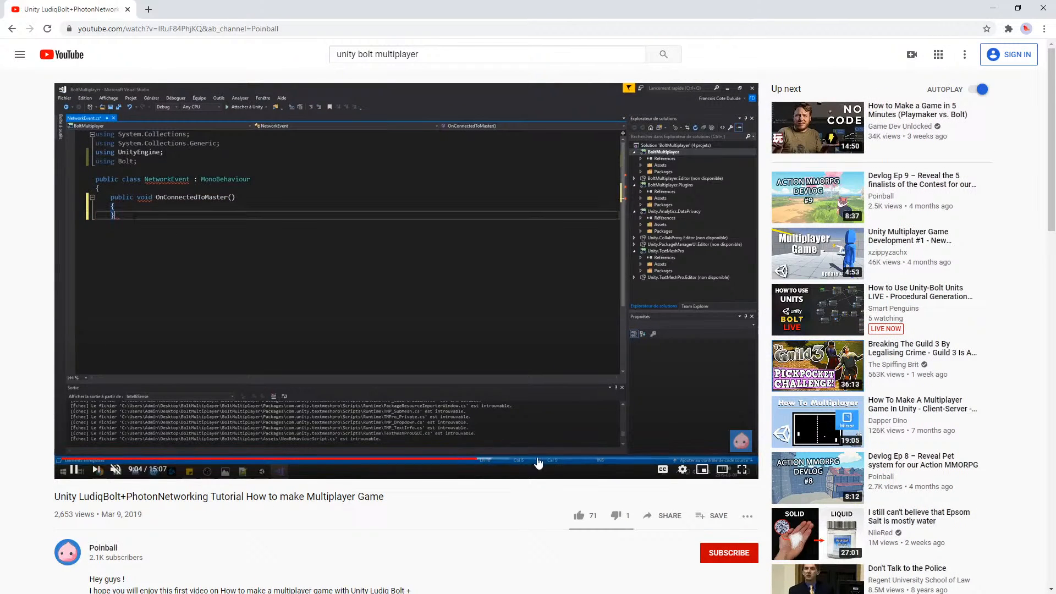
{"action": "scroll", "coordinate": [274, 313], "scroll_direction": "down", "scroll_amount": 1}
{"action": "scroll", "coordinate": [148, 130], "scroll_direction": "up", "scroll_amount": 1}
{"action": "left_click", "coordinate": [520, 464]}
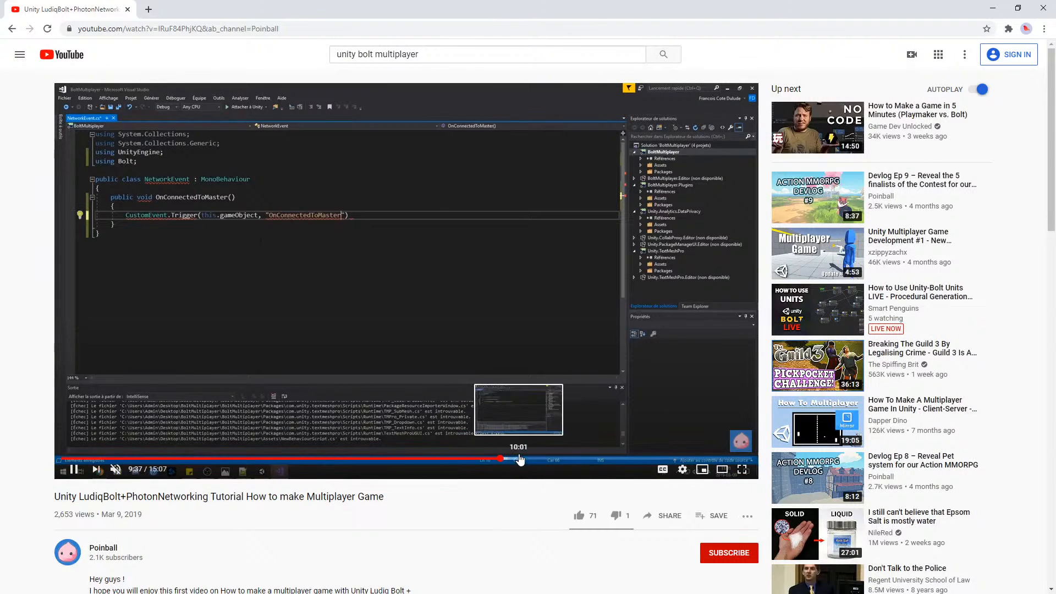
{"action": "left_click", "coordinate": [521, 463]}
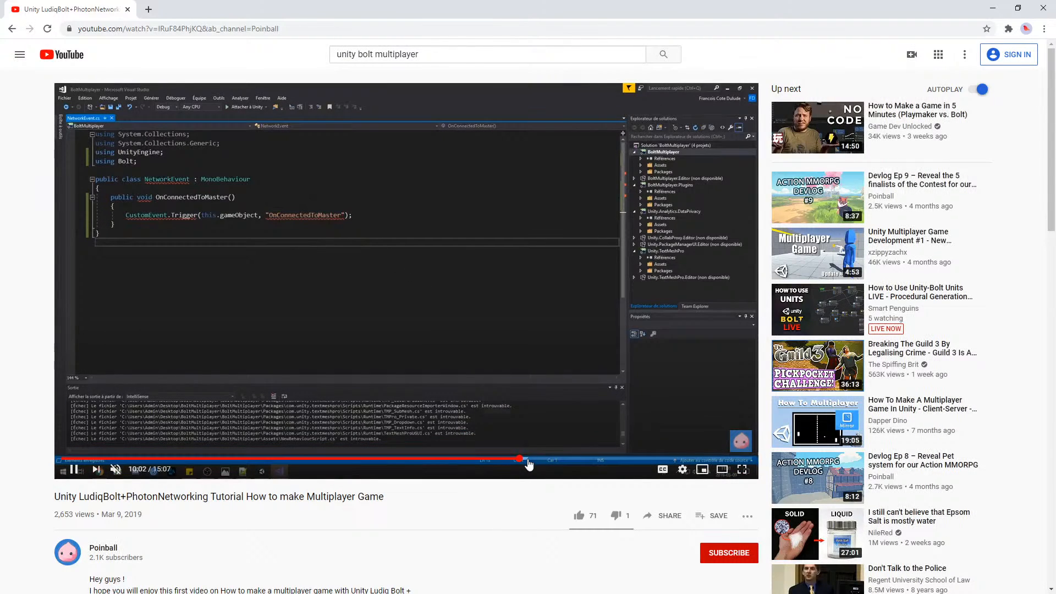
{"action": "left_click", "coordinate": [532, 465]}
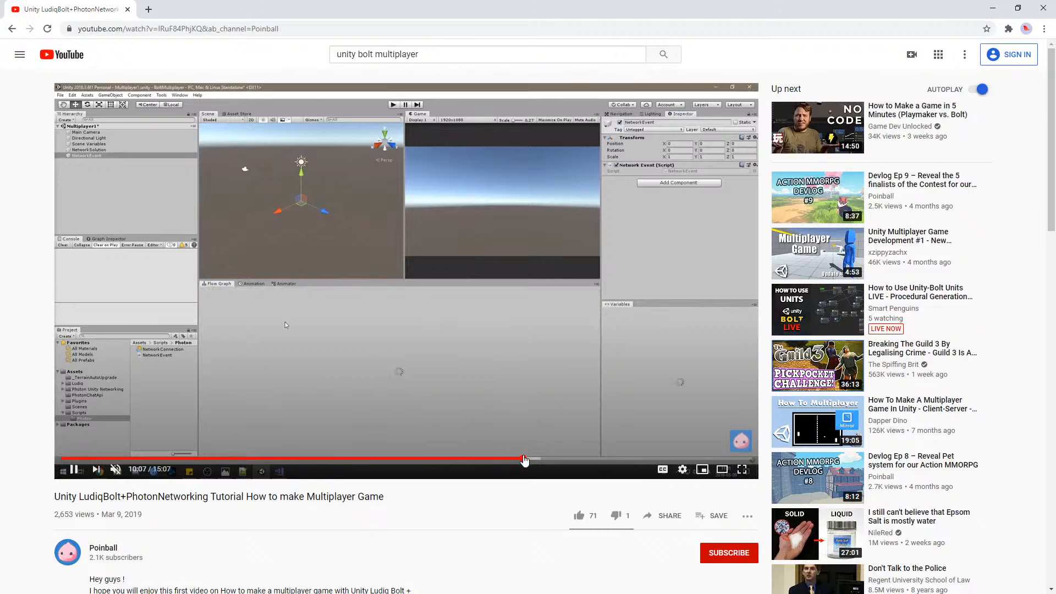
{"action": "left_click", "coordinate": [516, 460]}
{"action": "left_click", "coordinate": [355, 281]}
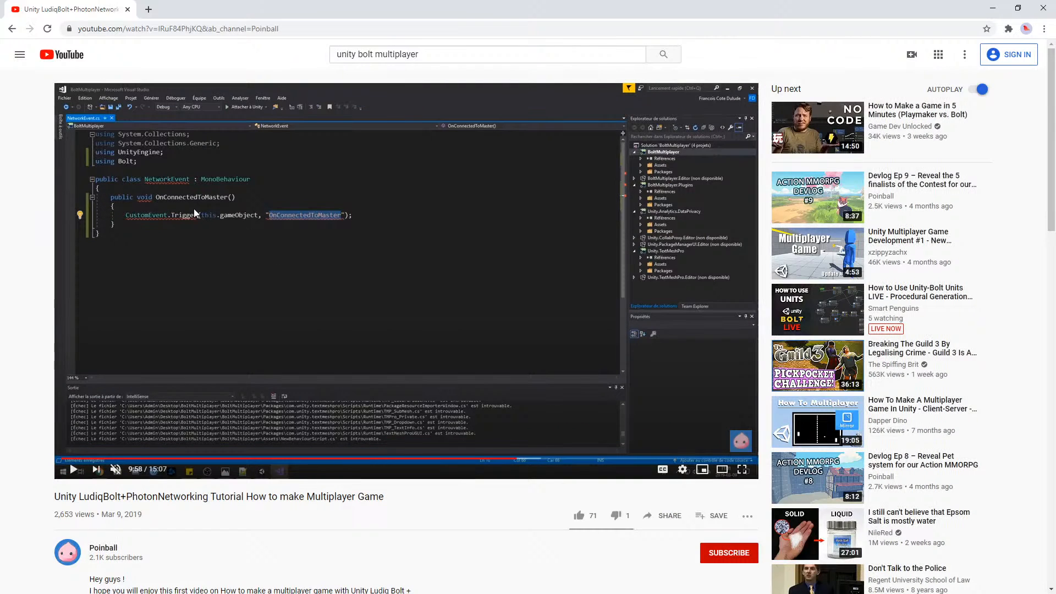